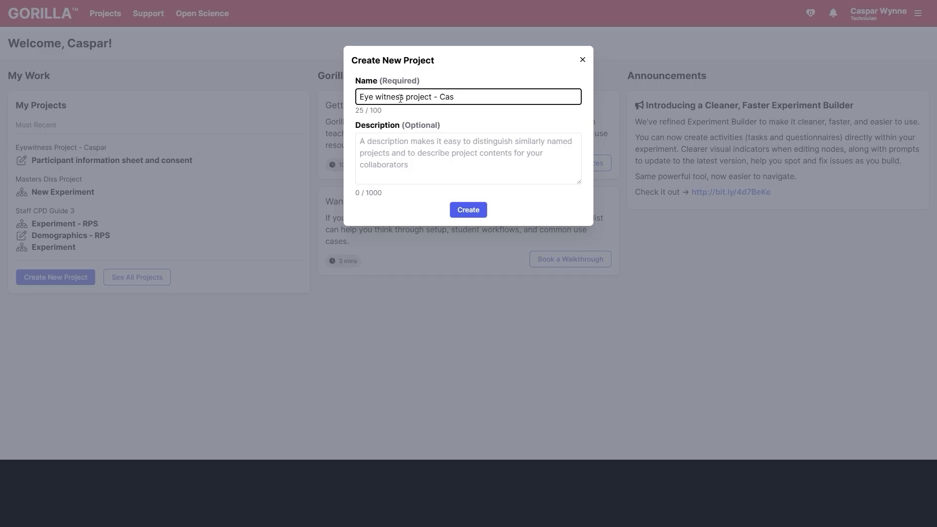
# - Create the eyewitness project and start a new questionnaire named PIS_C_D in it
pyautogui.click(469, 209)
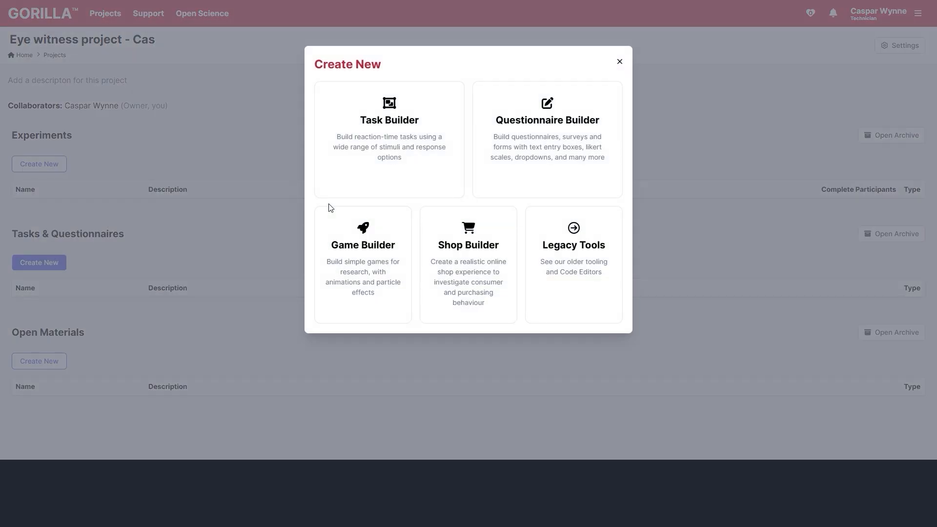
pyautogui.click(519, 142)
pyautogui.write('PIS_C_D')
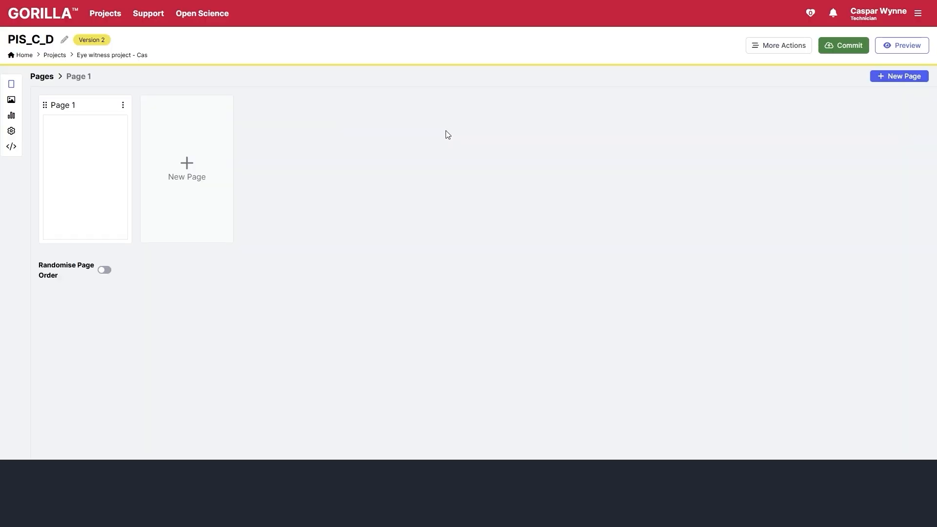
# - Save the questionnaire name and add a Text object to Page 1
pyautogui.click(64, 40)
pyautogui.click(476, 209)
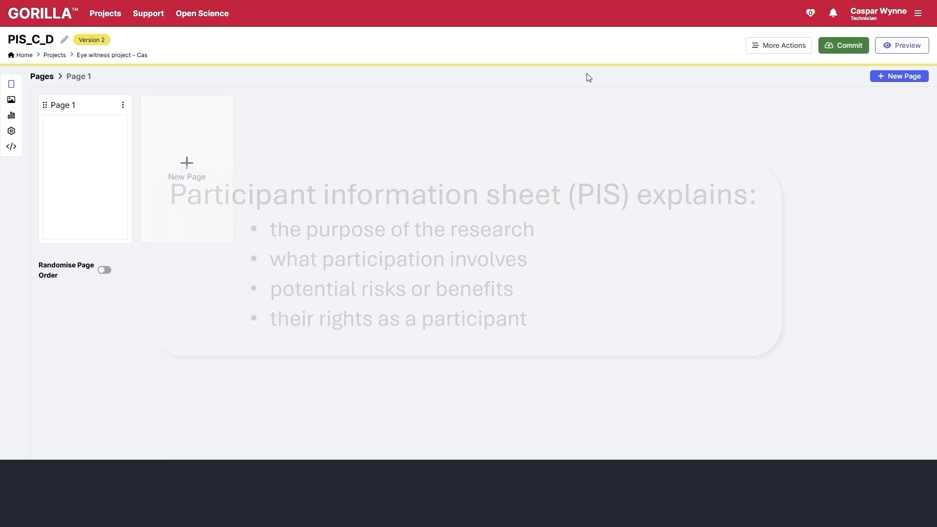
pyautogui.click(101, 218)
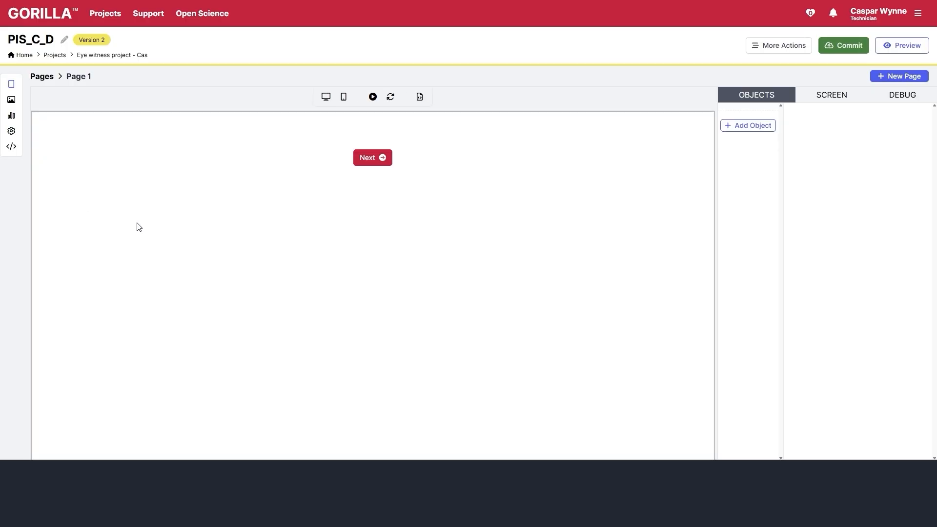
pyautogui.click(751, 128)
pyautogui.click(373, 183)
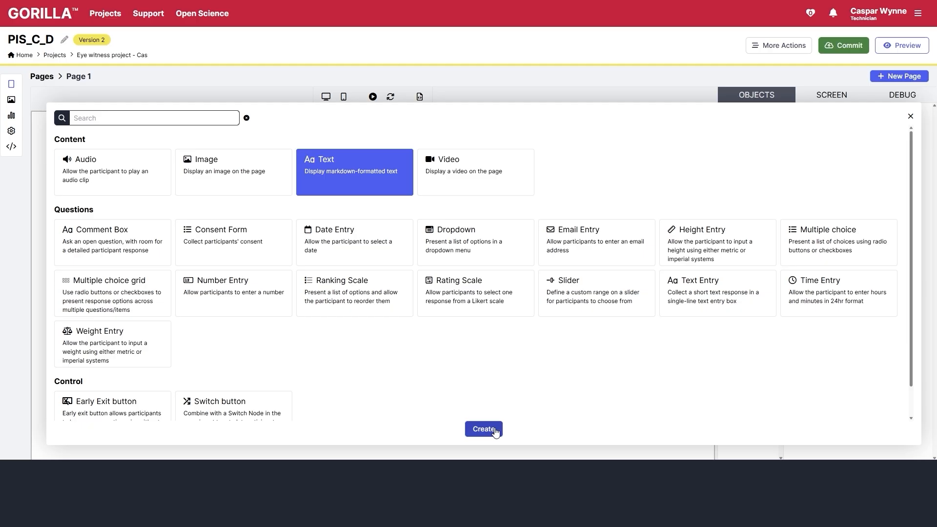
pyautogui.click(472, 429)
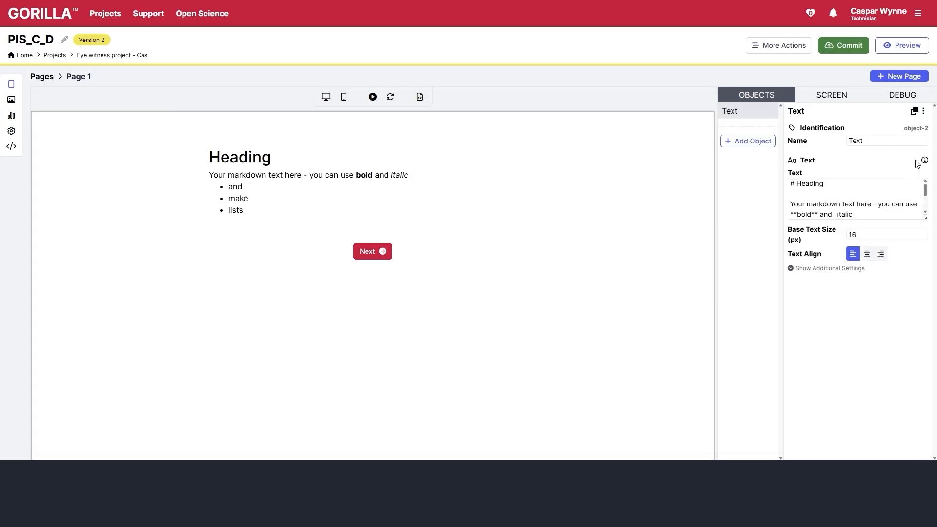
# - Rename the Text object to PIS and bring up its help documentation
pyautogui.doubleClick(879, 142)
pyautogui.write('PIS')
pyautogui.click(835, 201)
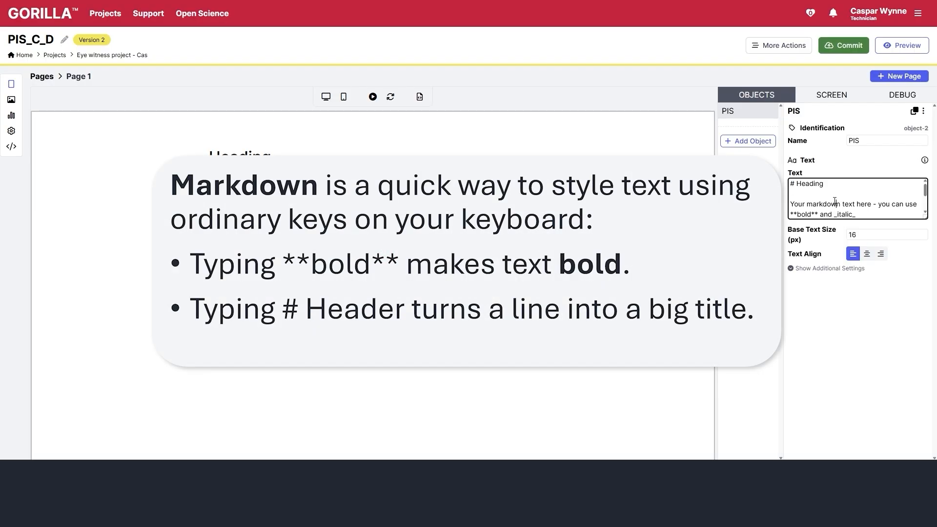
pyautogui.hotkey('ctrl', 'a')
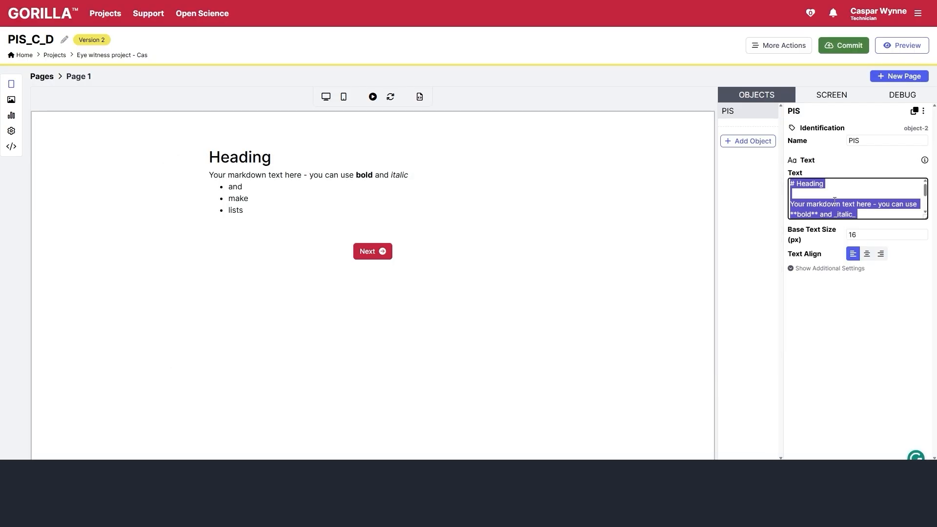
pyautogui.click(926, 166)
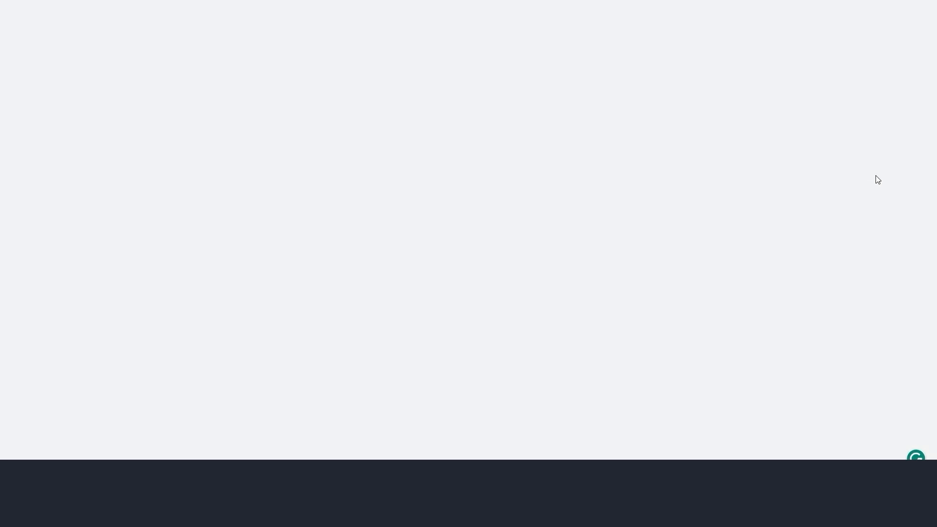
# - Read through the Markdown syntax table in the 'Formatting in Gorilla' guide
pyautogui.click(532, 141)
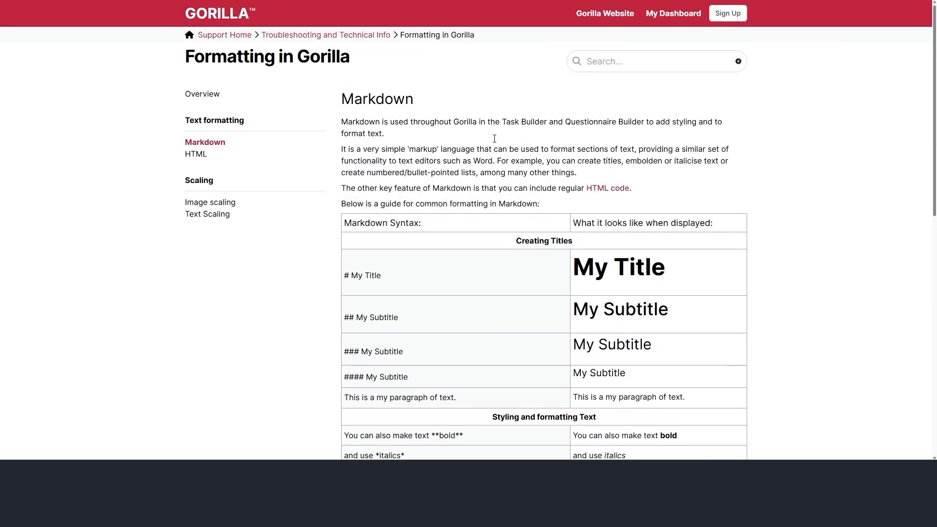
pyautogui.scroll(-8, 508, 143)
pyautogui.scroll(8, 464, 83)
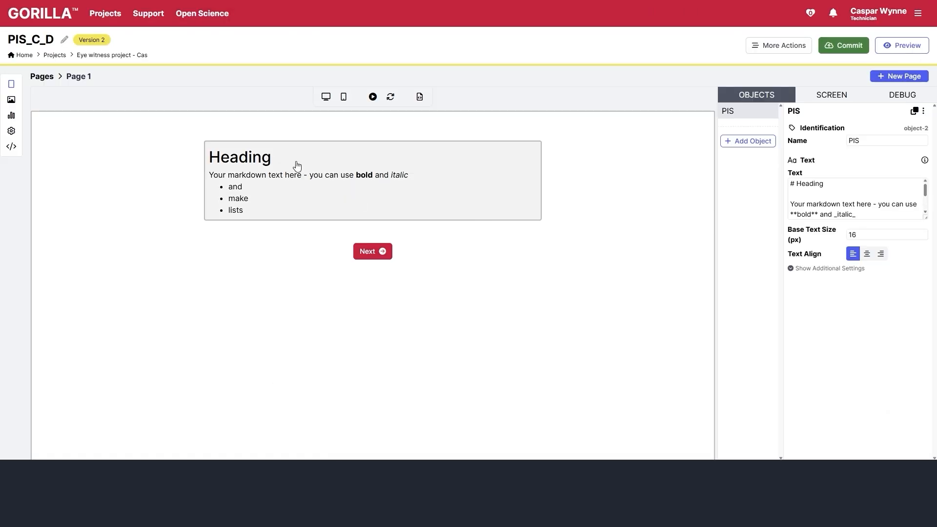
# - Replace the sample text with a '# Participant Information Sheet' heading, 'Can you judge eyewitnesses?' title and researcher line, split by <br>
pyautogui.click(837, 192)
pyautogui.hotkey('ctrl', 'a')
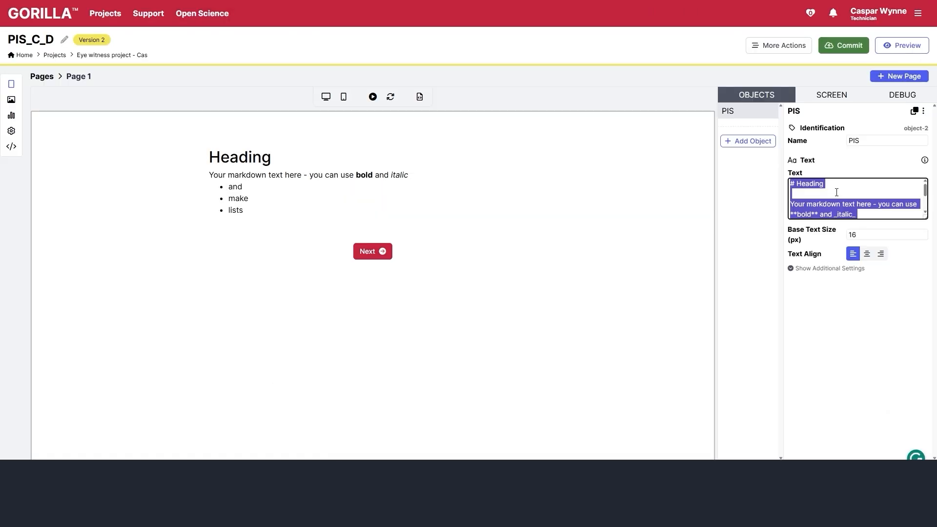
pyautogui.press('BackSpace')
pyautogui.write('# Participant Inf')
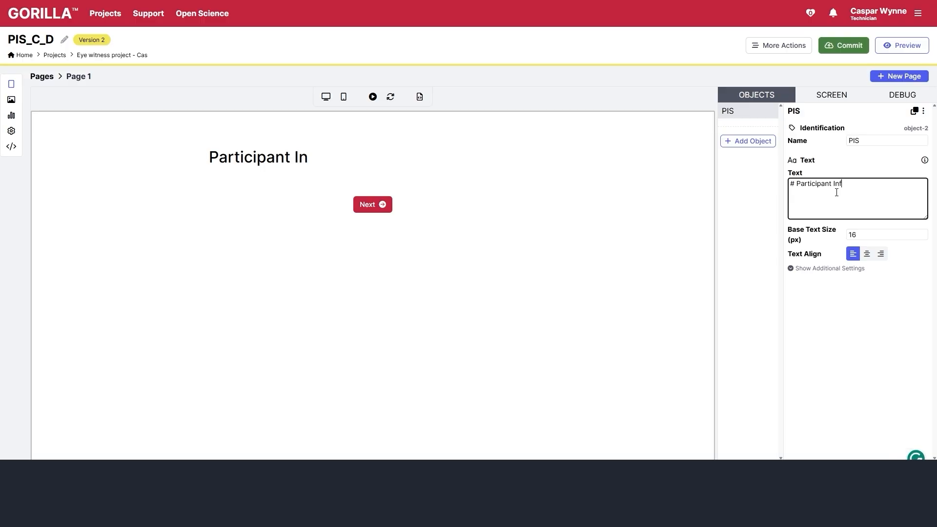
pyautogui.write('ormation Sheet')
pyautogui.press('Return')
pyautogui.write('Project Title:')
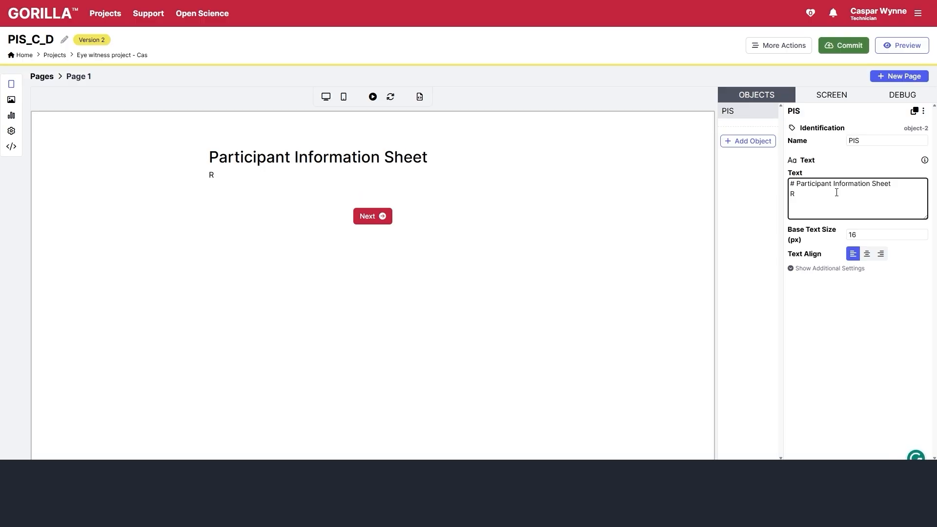
pyautogui.write(' Can you ')
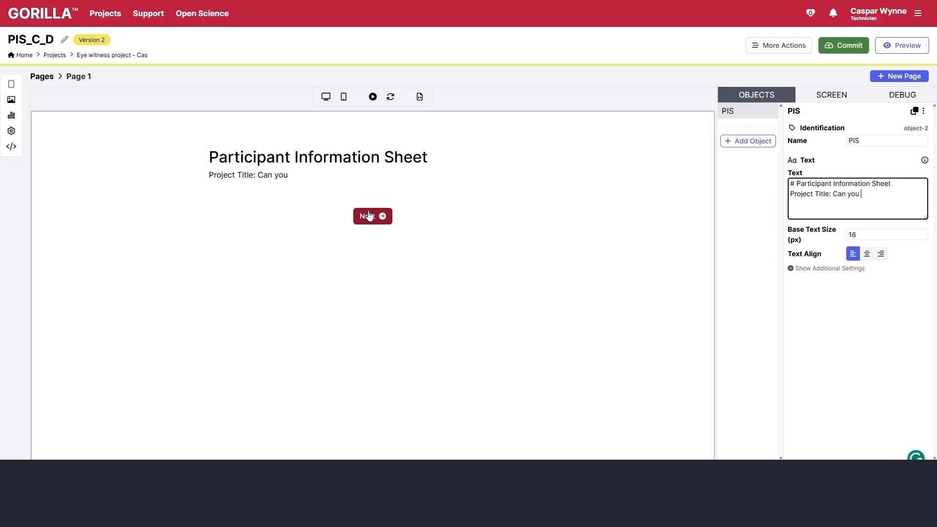
pyautogui.write('judge eyewitnesse')
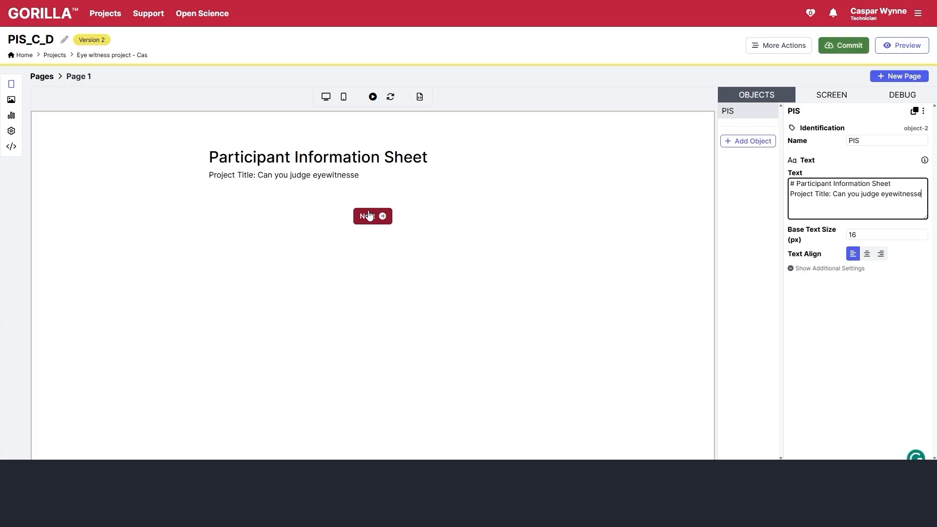
pyautogui.write('s? Researcher')
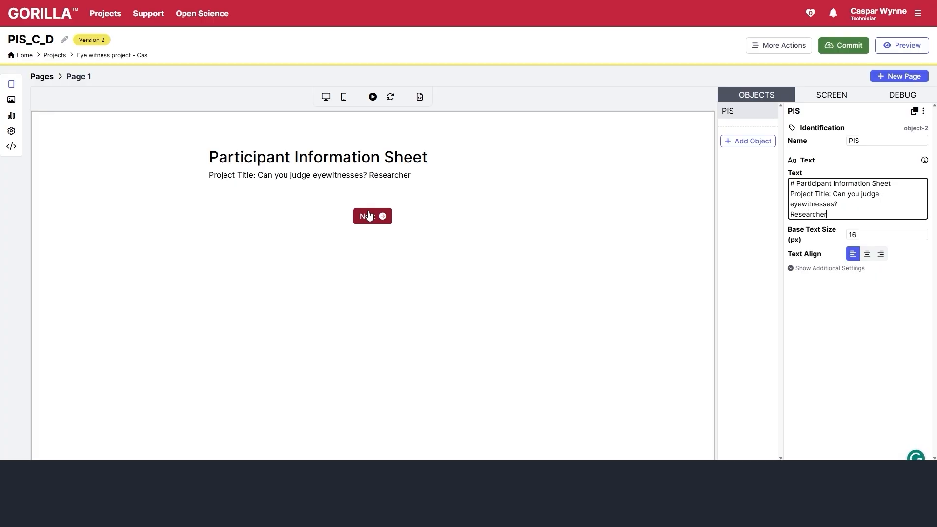
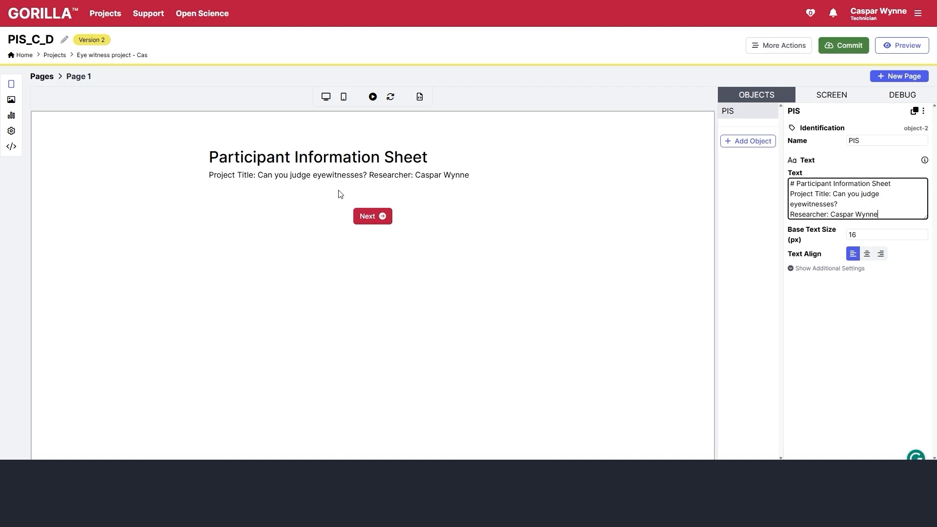
pyautogui.click(837, 204)
pyautogui.write('<br>')
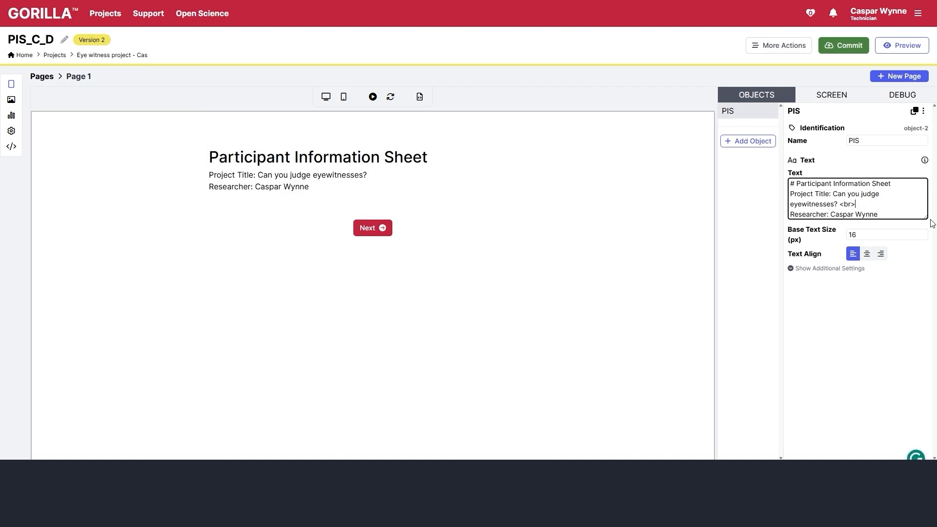
# - Add a Researcher Email line with the researcher's email address, followed by a <br> break
pyautogui.click(901, 214)
pyautogui.press('Return')
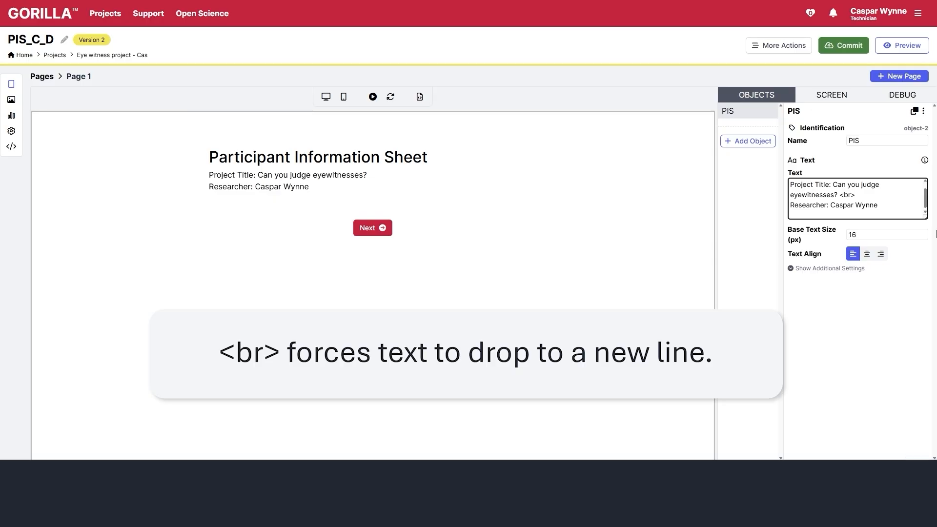
pyautogui.write('Researcher Emai')
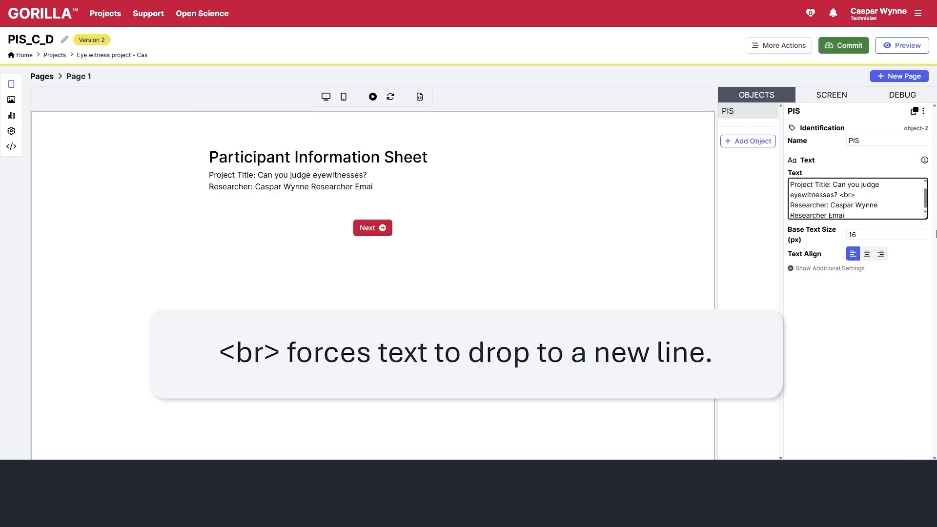
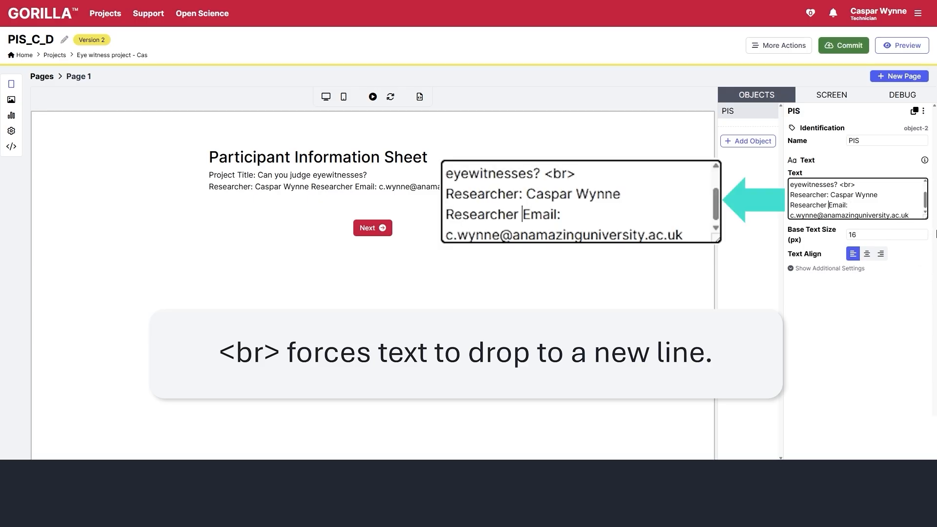
pyautogui.write('<br>')
pyautogui.press('Return')
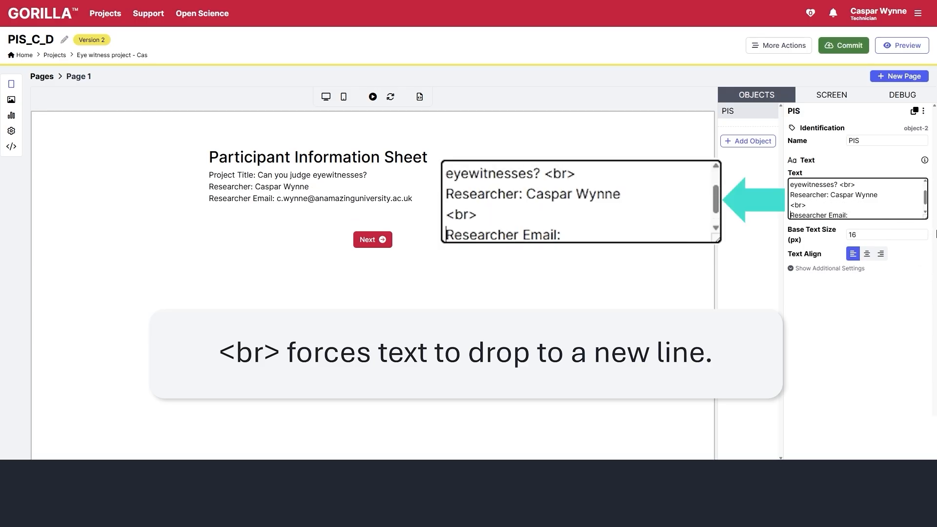
pyautogui.hotkey('ctrl', 'End')
pyautogui.press('Return')
pyautogui.write('<br>')
# - Add Supervisor and Supervisor email lines with the supervisor's details, separated by <br>
pyautogui.press('Return')
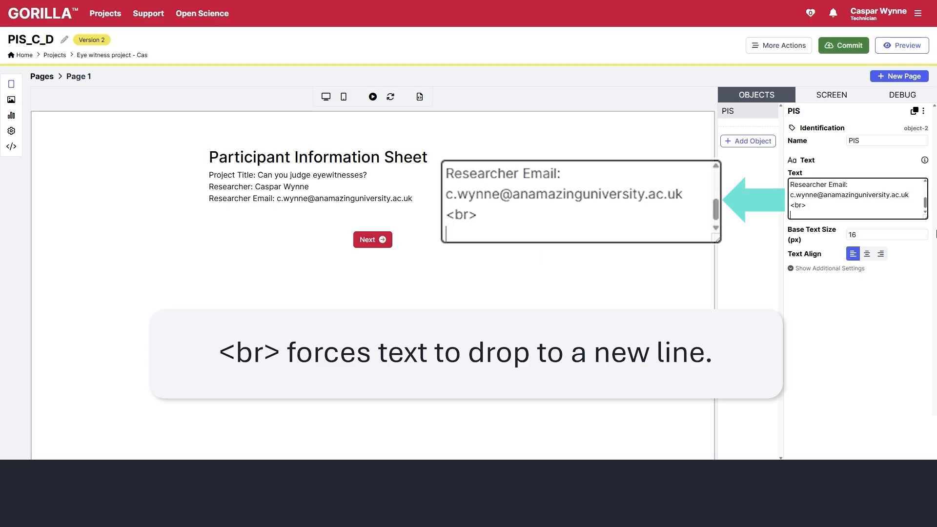
pyautogui.write('Supervisor')
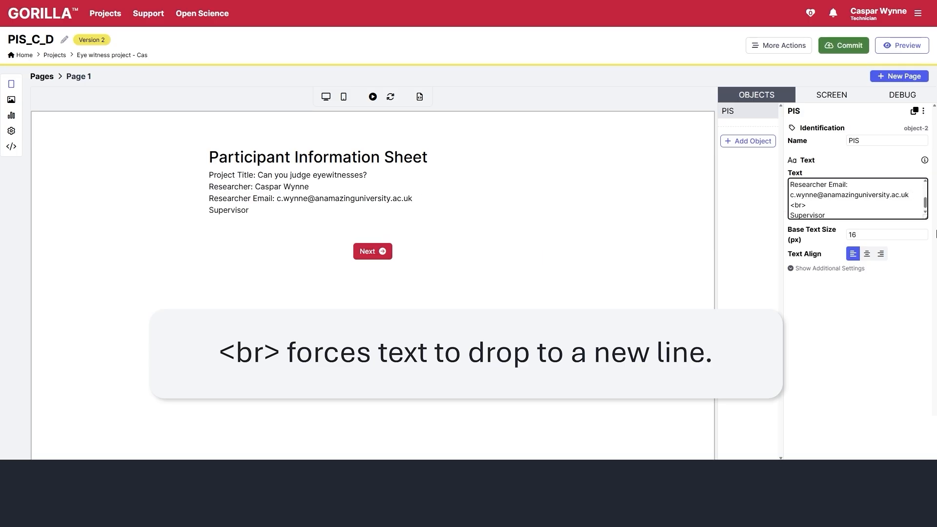
pyautogui.write(': Someone great')
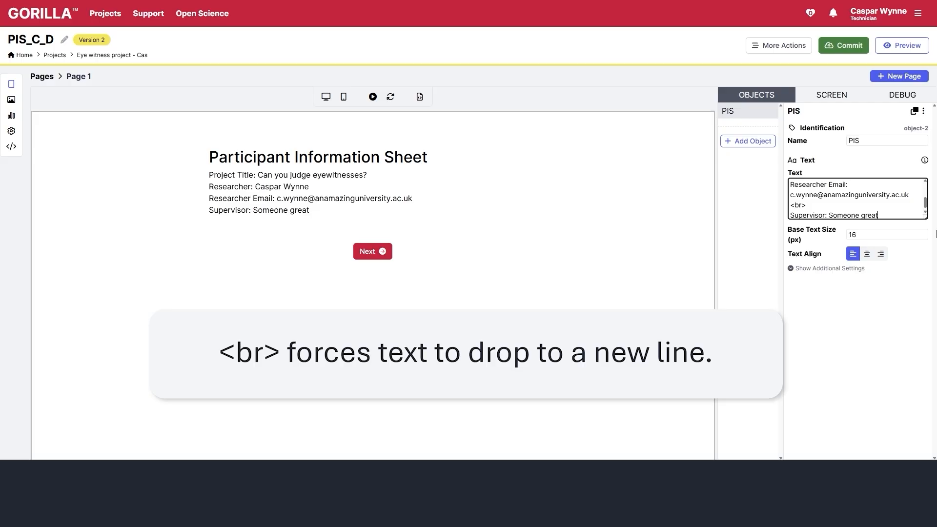
pyautogui.press('Return')
pyautogui.write('<br>')
pyautogui.press('Return')
pyautogui.write('Supervisor email: s.g@anamazinguniversity.ac.uk.')
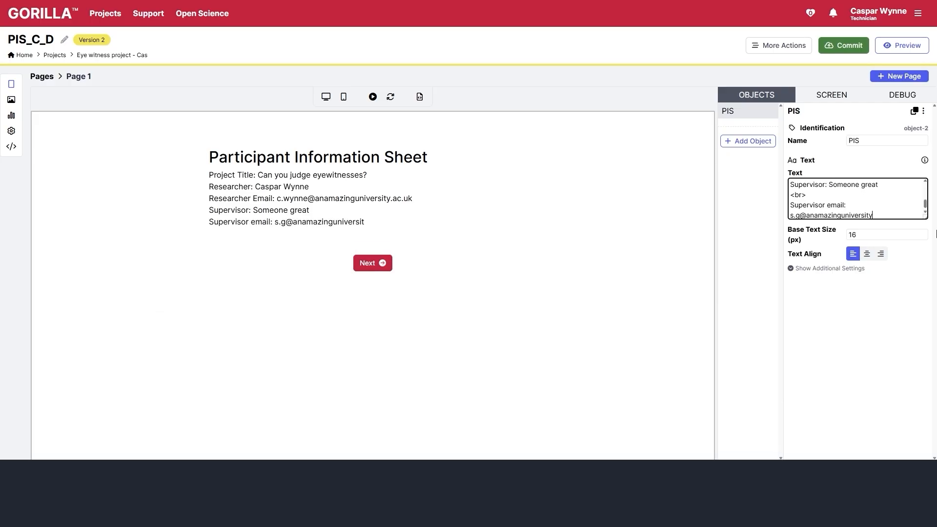
pyautogui.press('BackSpace')
pyautogui.press('Return')
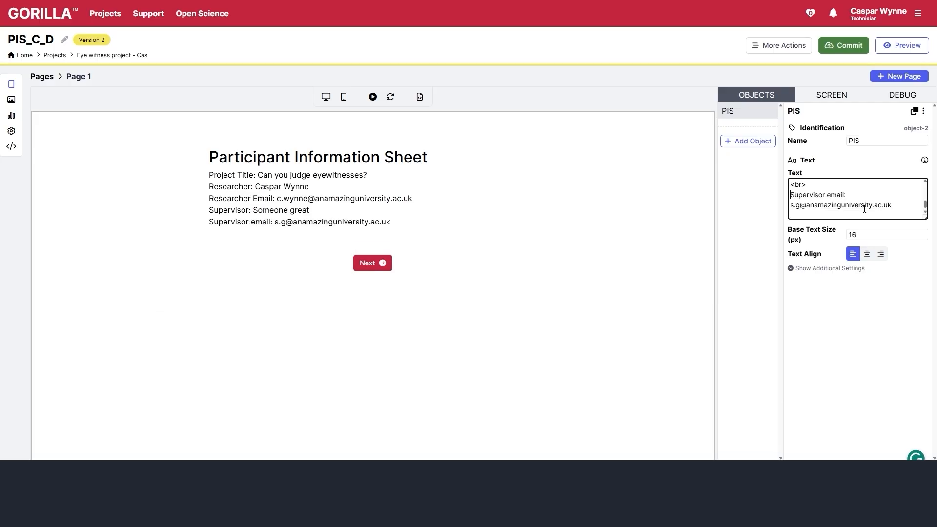
# - Make the 'Supervisor:' and 'Supervisor email:' labels bold with ** markers
pyautogui.write('**')
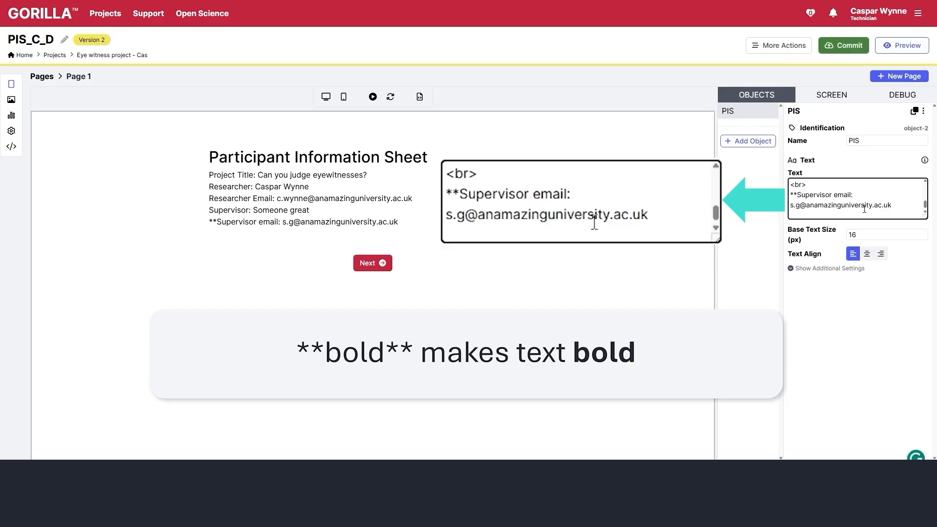
pyautogui.press('End')
pyautogui.write('**')
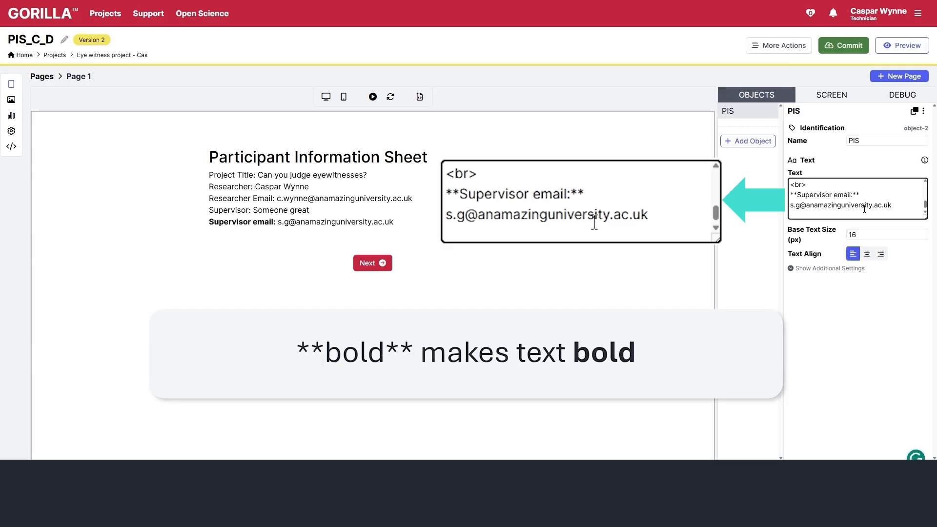
pyautogui.press('Up')
pyautogui.press('Up')
pyautogui.press('Home')
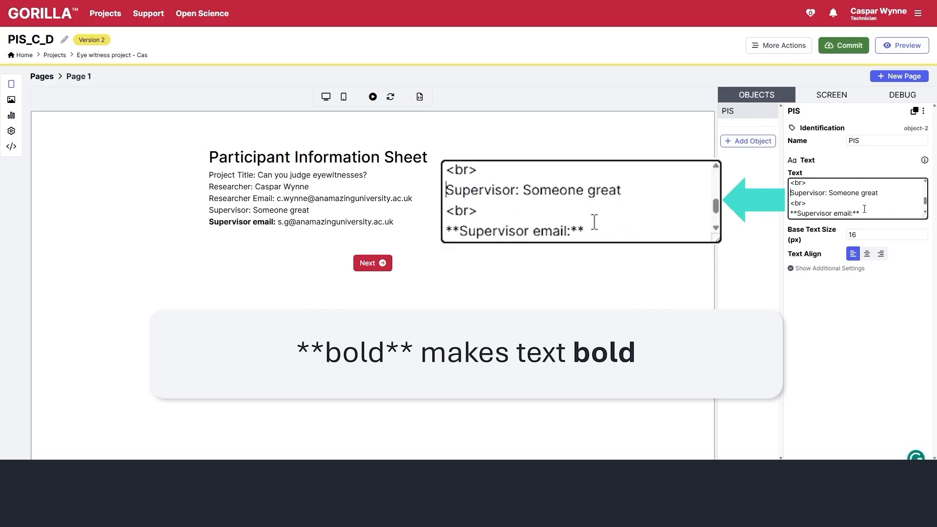
pyautogui.write('**')
pyautogui.hotkey('ctrl', 'Right')
pyautogui.write('**')
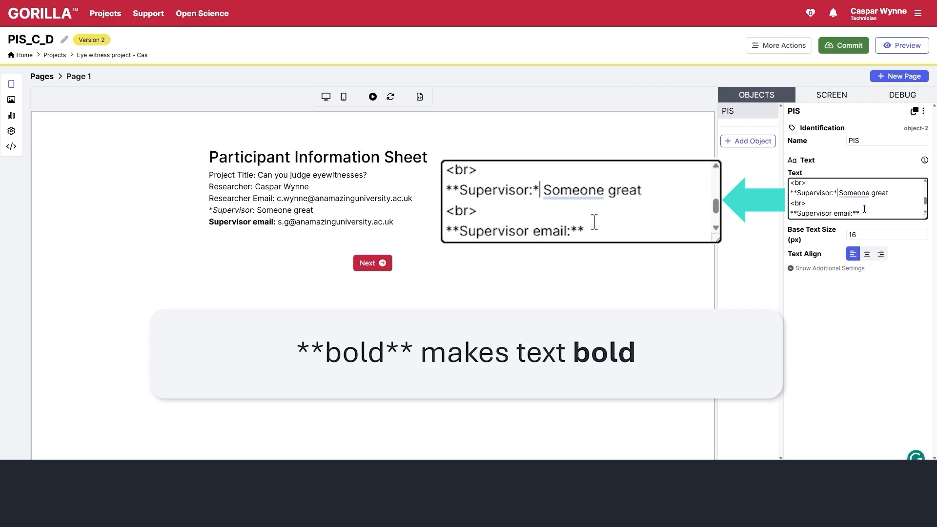
pyautogui.press('Up')
# - Add a '## What is this study about' heading with a placeholder paragraph below it
pyautogui.hotkey('ctrl', 'End')
pyautogui.press('Return')
pyautogui.write('## What is this ')
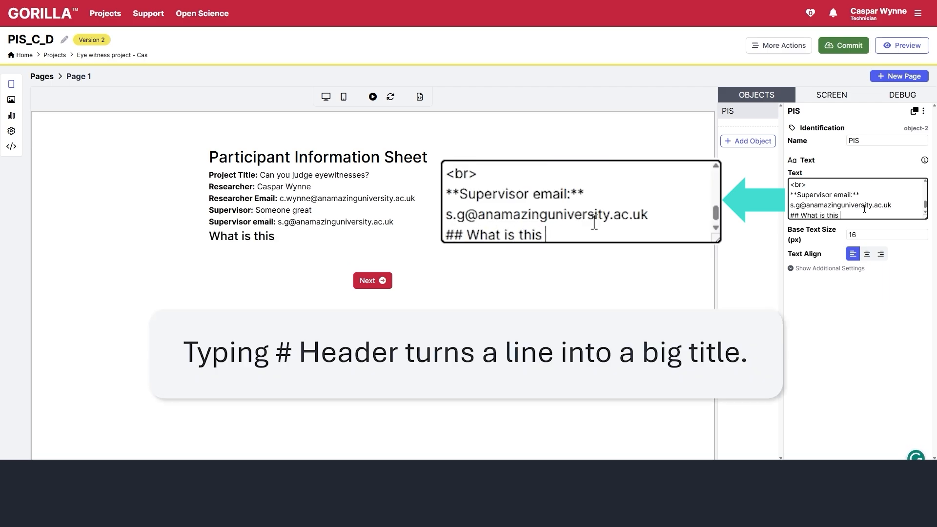
pyautogui.write('study about')
pyautogui.press('Return')
pyautogui.write('and blah')
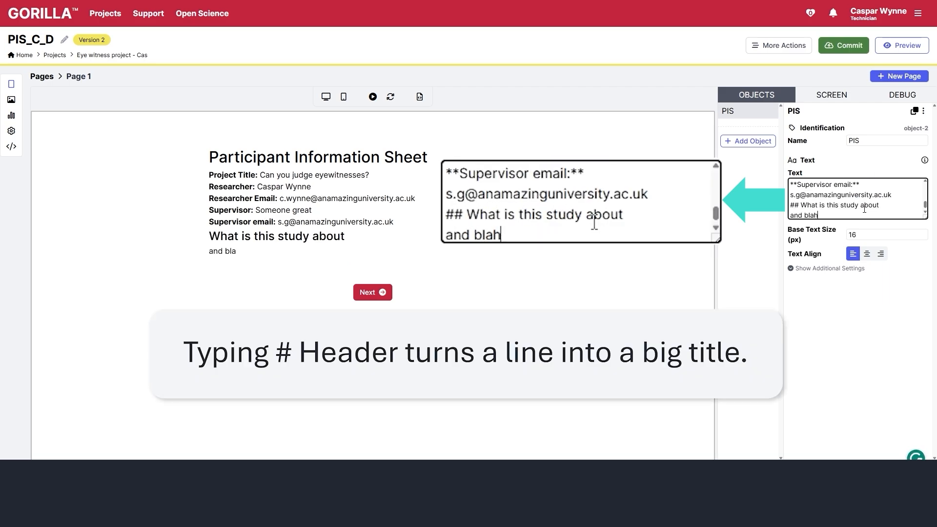
pyautogui.write(' blah blah... lots of g')
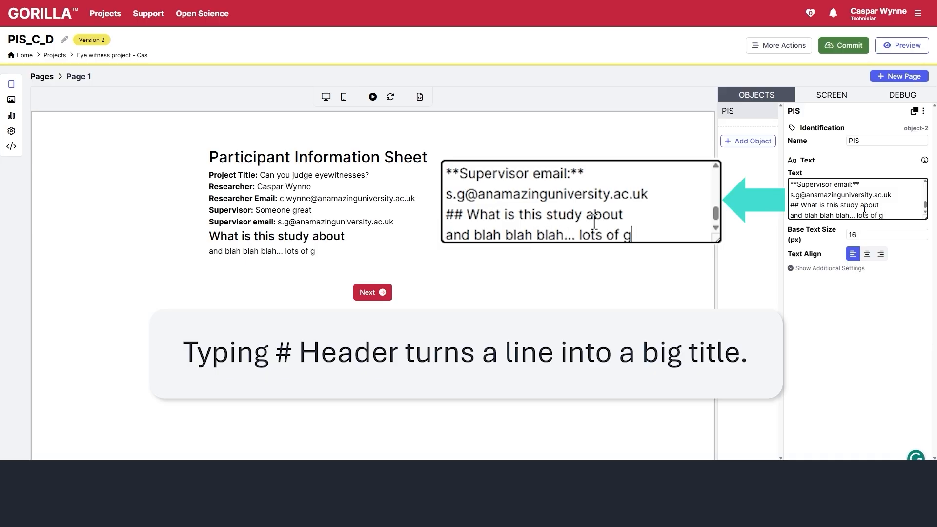
pyautogui.write('ood ethically approved content goes here!')
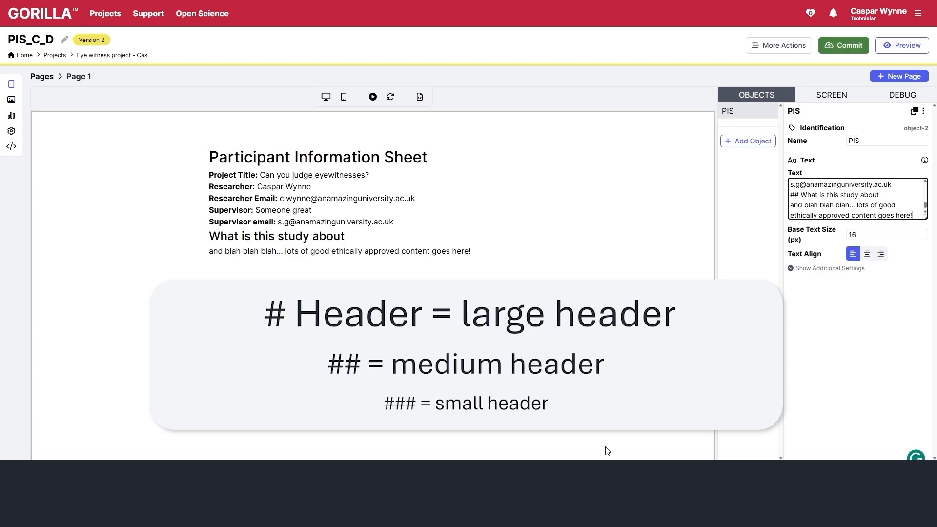
# - Add another Text object to Page 1 and name it 'section 1'
pyautogui.click(748, 141)
pyautogui.click(405, 178)
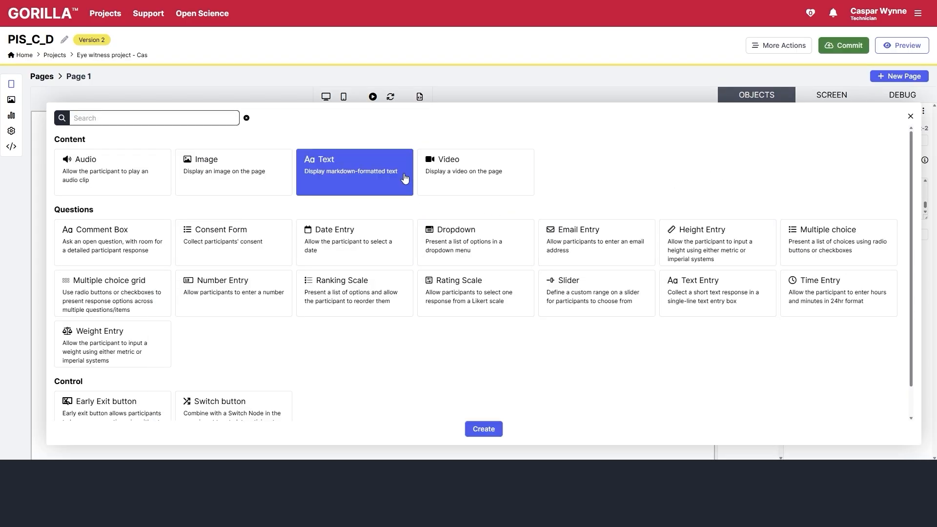
pyautogui.click(479, 429)
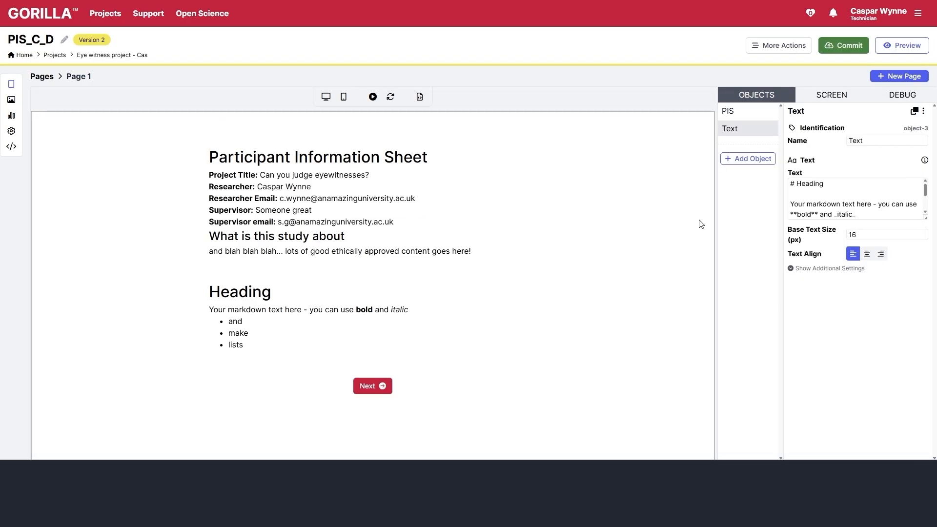
pyautogui.doubleClick(857, 141)
pyautogui.write('section 1')
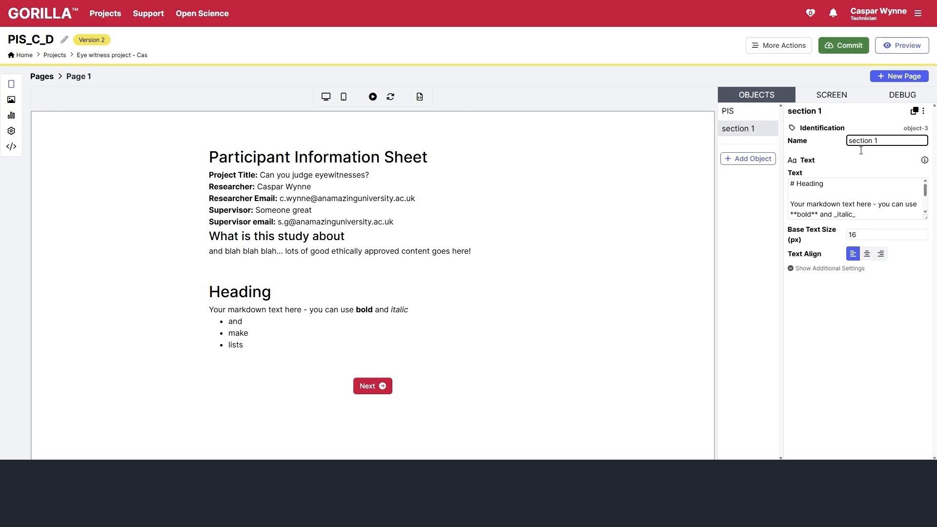
pyautogui.click(586, 320)
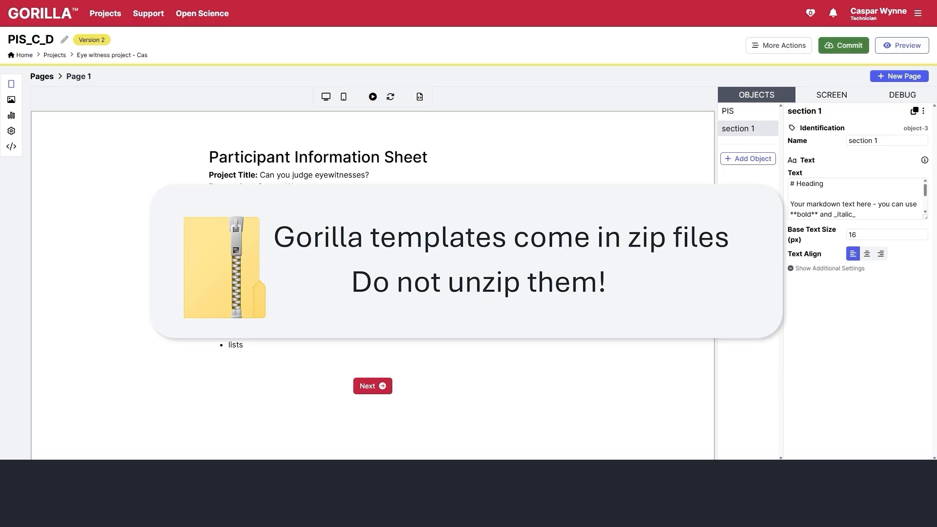
# - Import the pis_C.zip questionnaire template from the Downloads folder
pyautogui.click(802, 43)
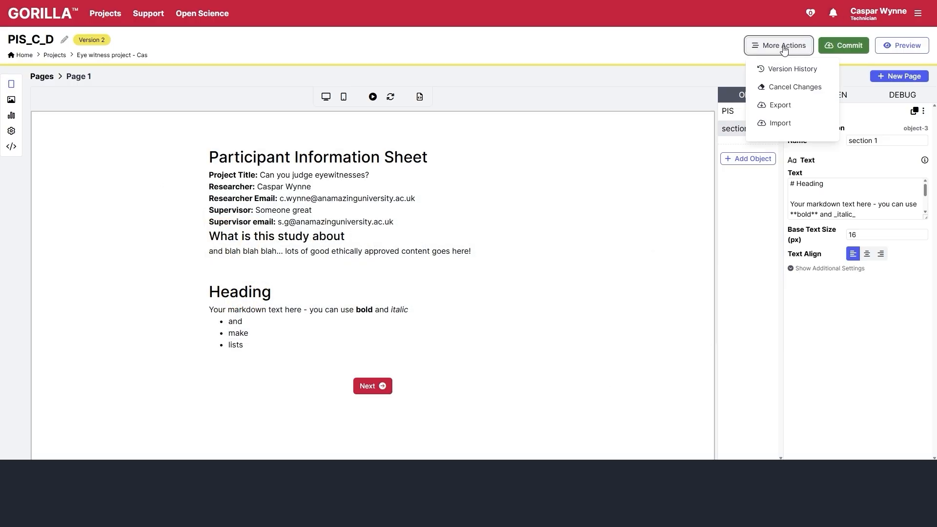
pyautogui.click(777, 123)
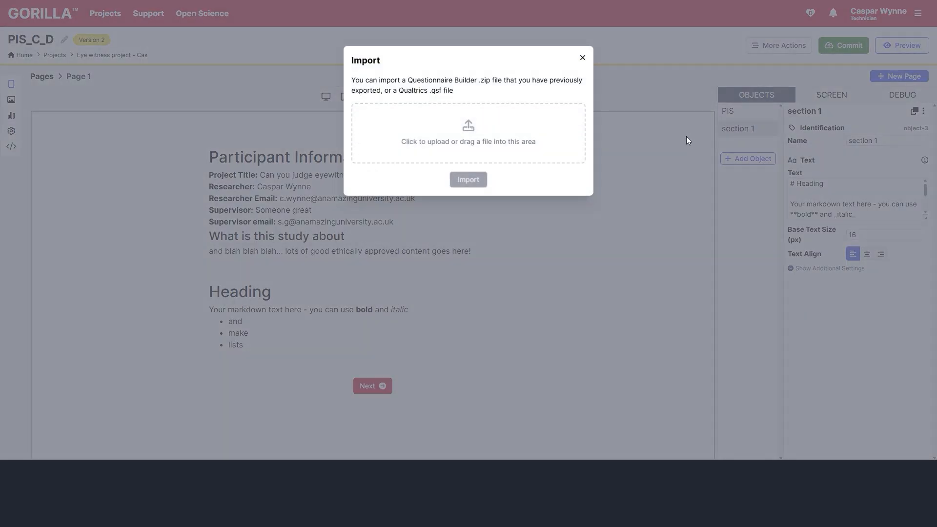
pyautogui.click(441, 163)
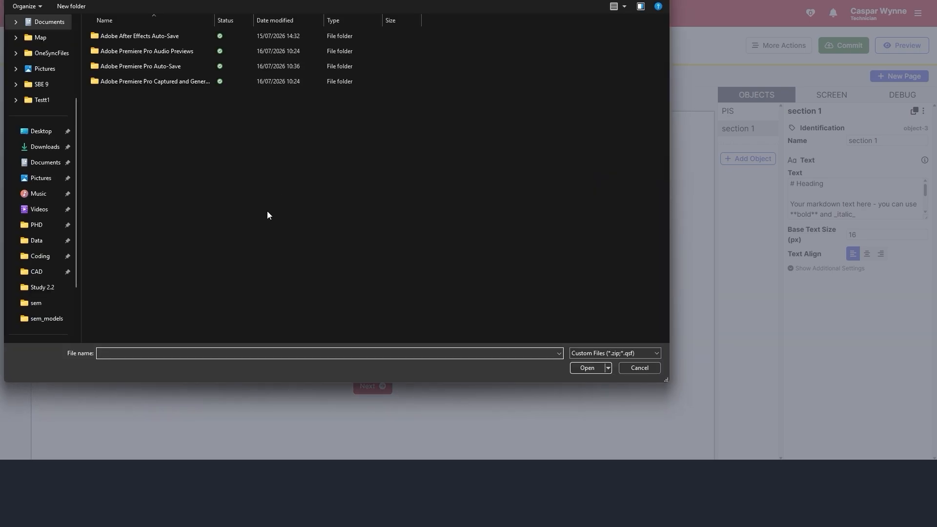
pyautogui.click(40, 146)
pyautogui.doubleClick(115, 42)
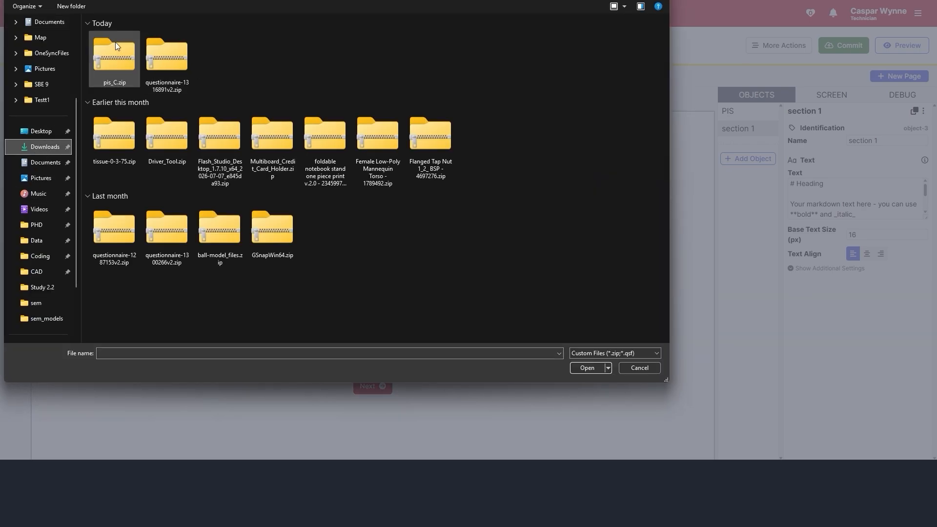
pyautogui.click(468, 197)
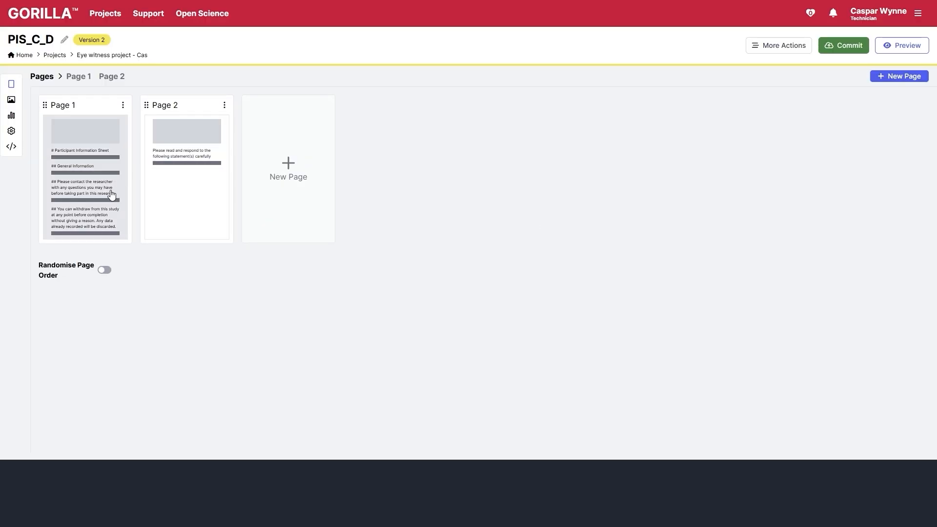
# - Review the imported information sheet on Page 1 and consent form on Page 2
pyautogui.click(112, 195)
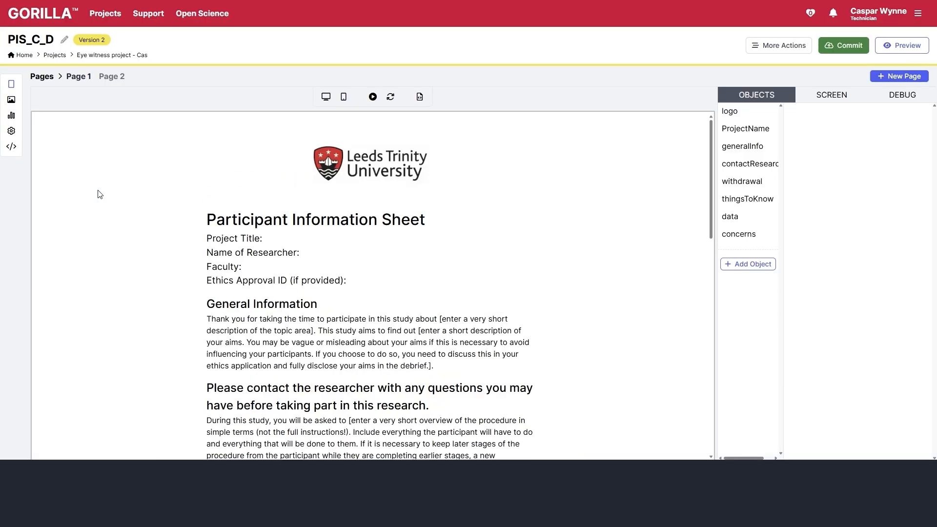
pyautogui.scroll(-15, 413, 239)
pyautogui.scroll(15, 416, 238)
pyautogui.click(111, 79)
pyautogui.scroll(-5, 420, 200)
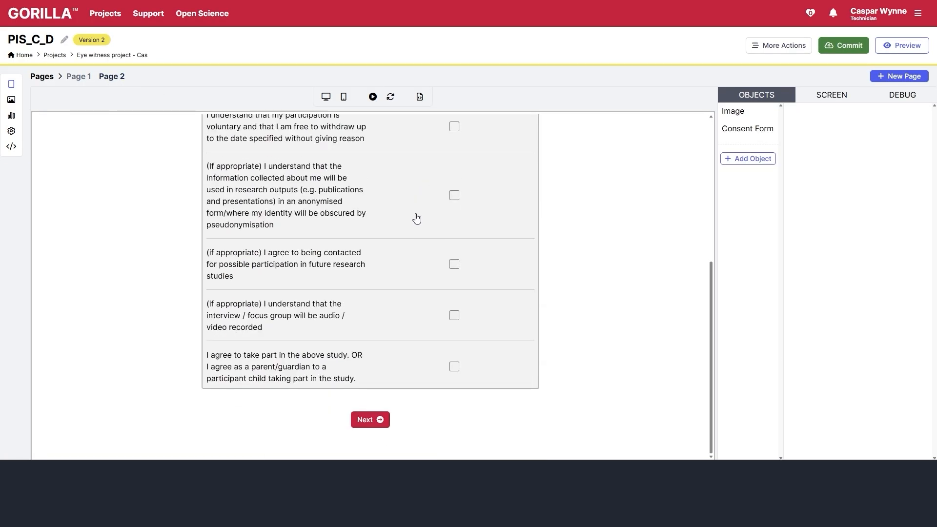
pyautogui.scroll(5, 417, 214)
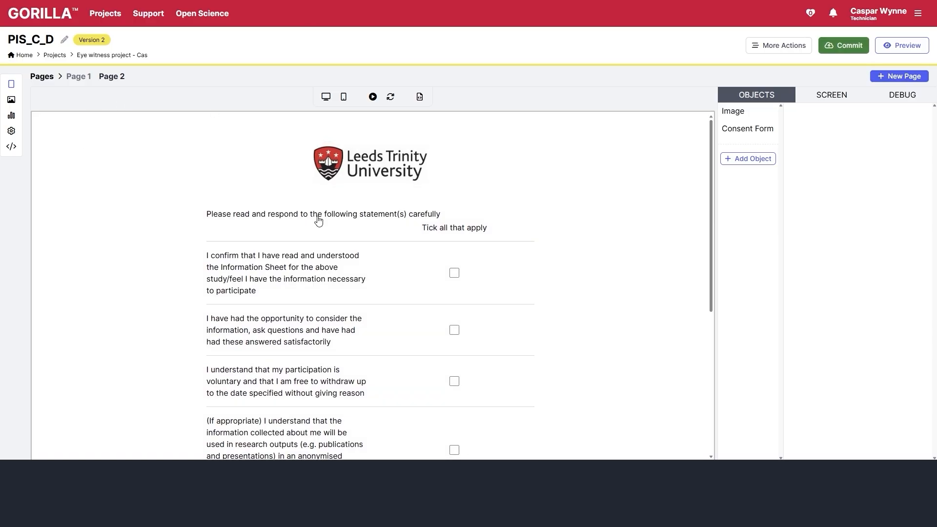
pyautogui.click(49, 77)
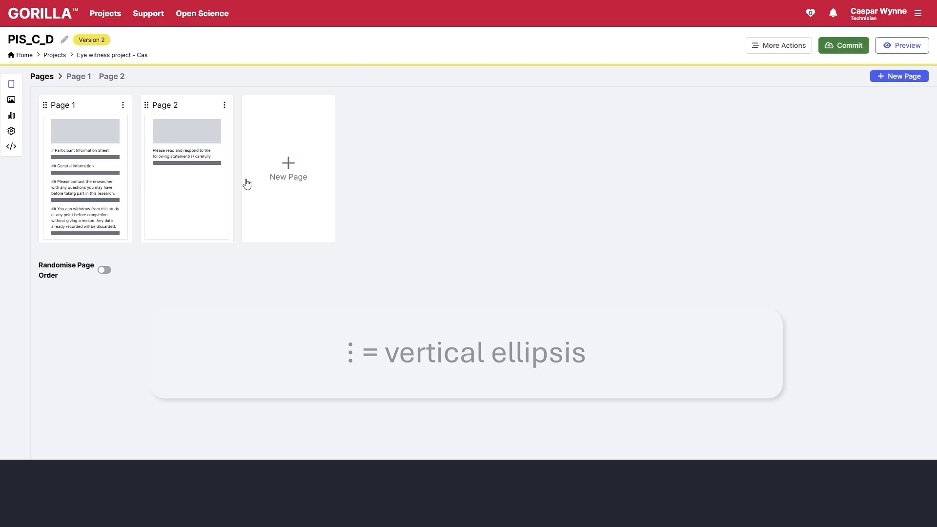
# - Remove the imported consent-form Page 2 and create a new blank page in its place
pyautogui.click(224, 106)
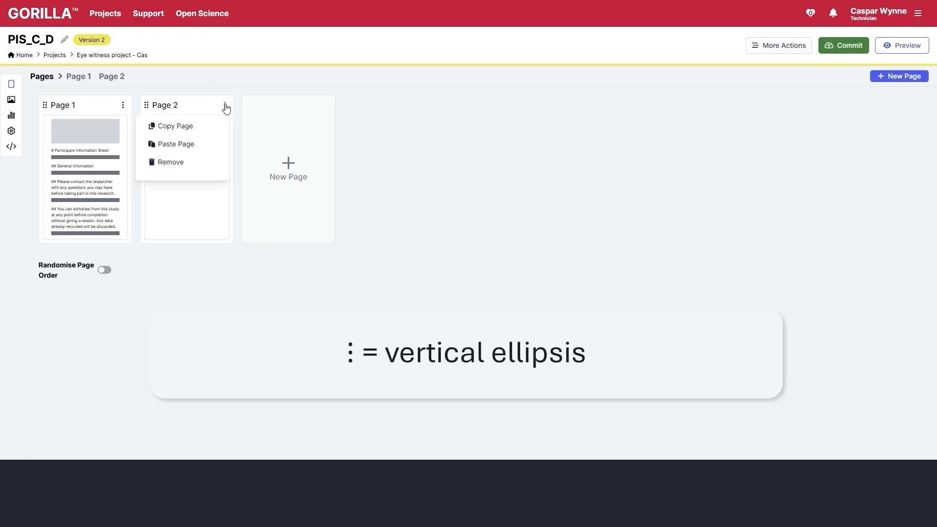
pyautogui.click(192, 163)
pyautogui.click(488, 119)
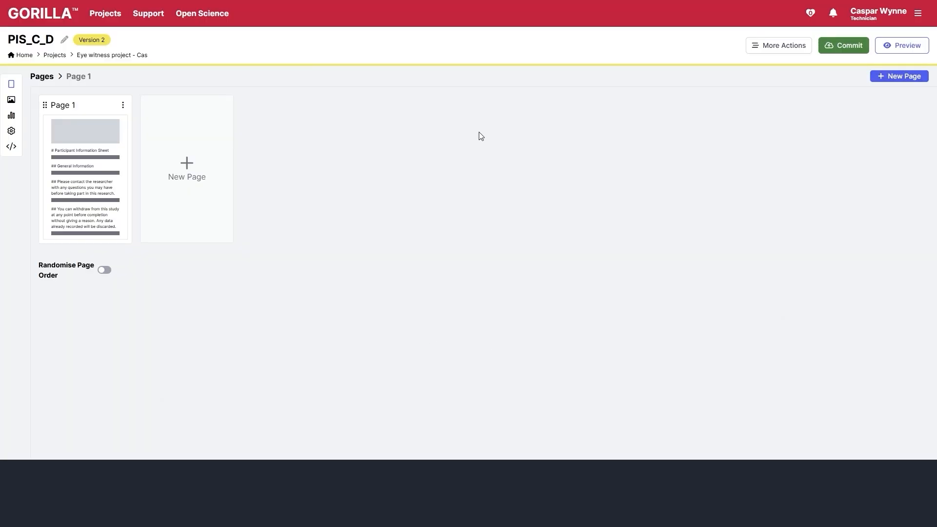
pyautogui.click(196, 156)
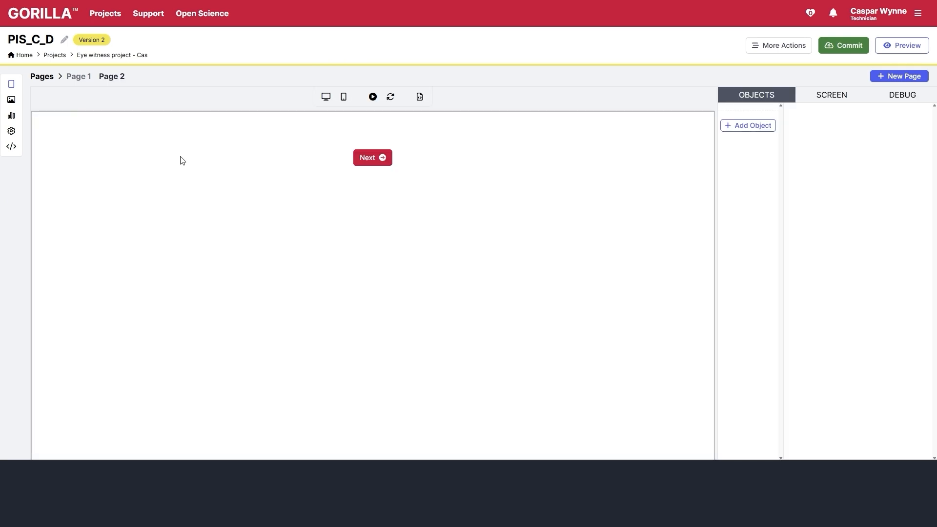
# - Place a Consent Form with three statements on Page 2, then create a blank Page 3
pyautogui.click(754, 126)
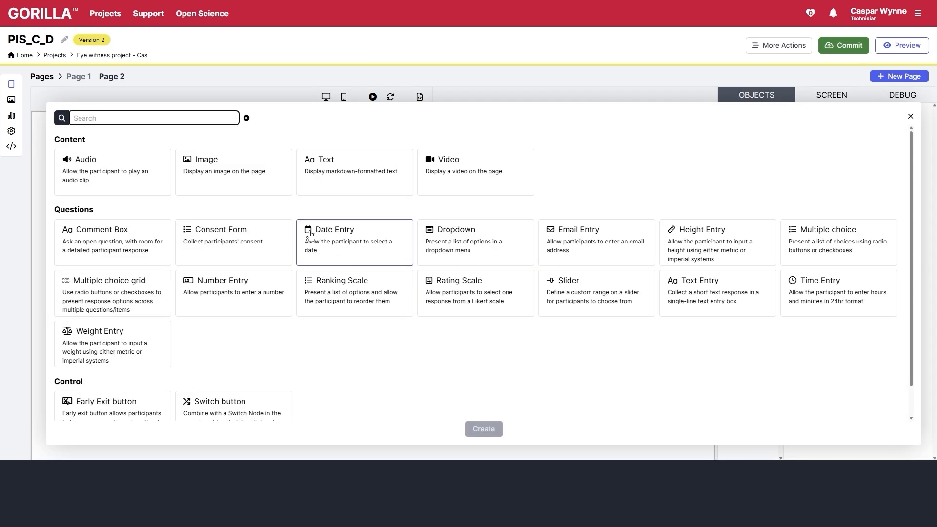
pyautogui.click(234, 247)
pyautogui.click(488, 429)
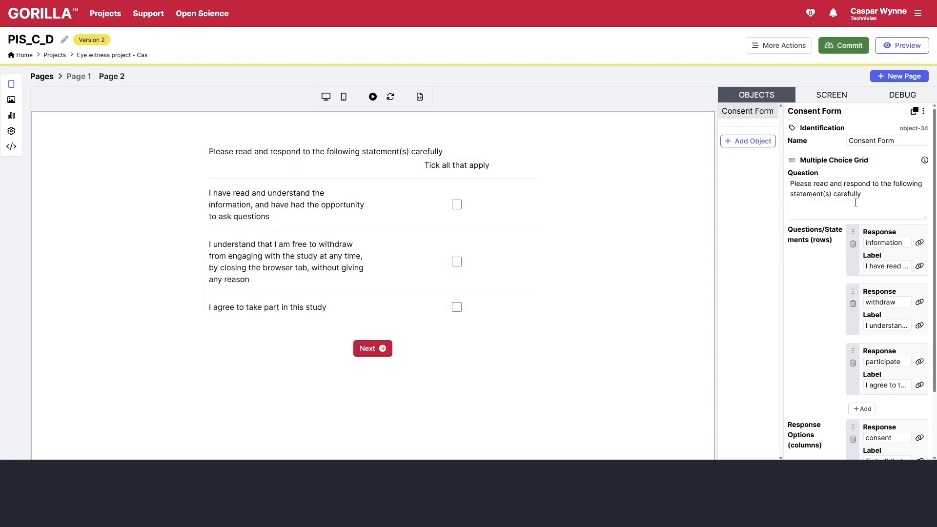
pyautogui.scroll(-2, 892, 212)
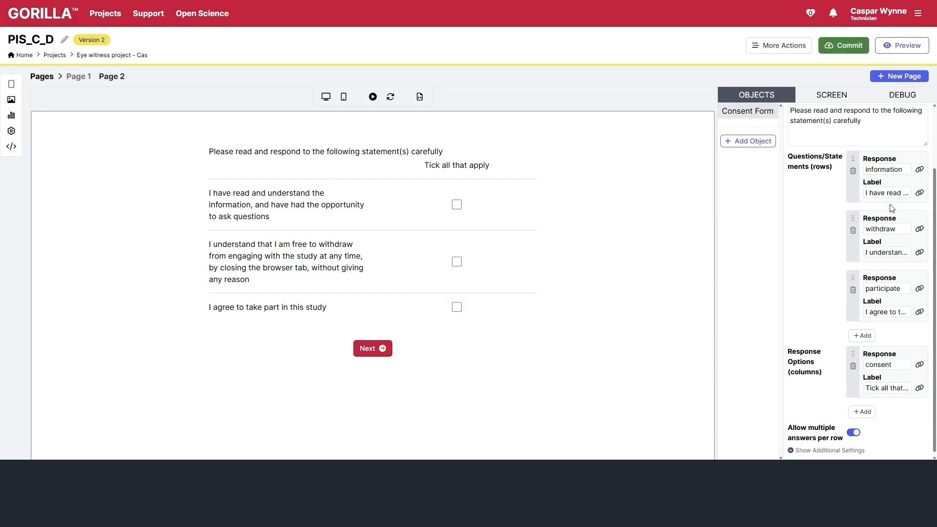
pyautogui.scroll(2, 892, 209)
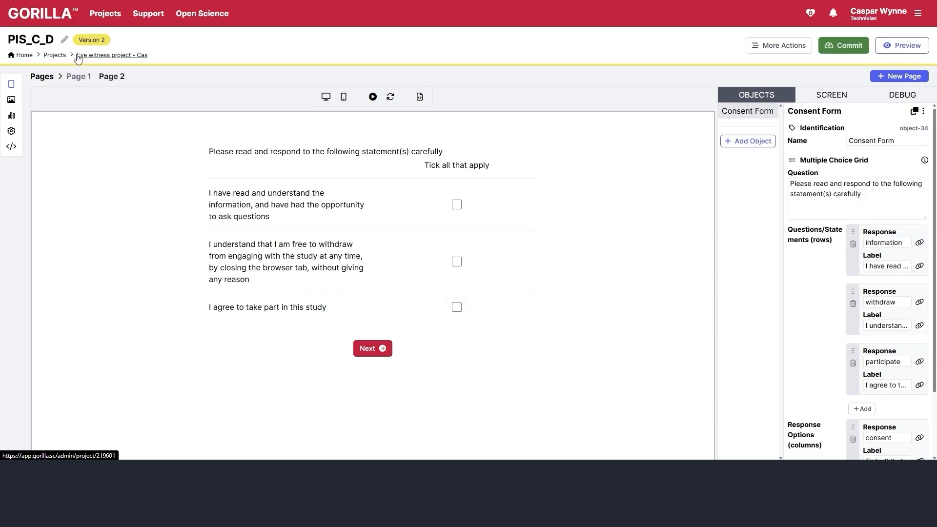
pyautogui.click(49, 77)
pyautogui.click(311, 185)
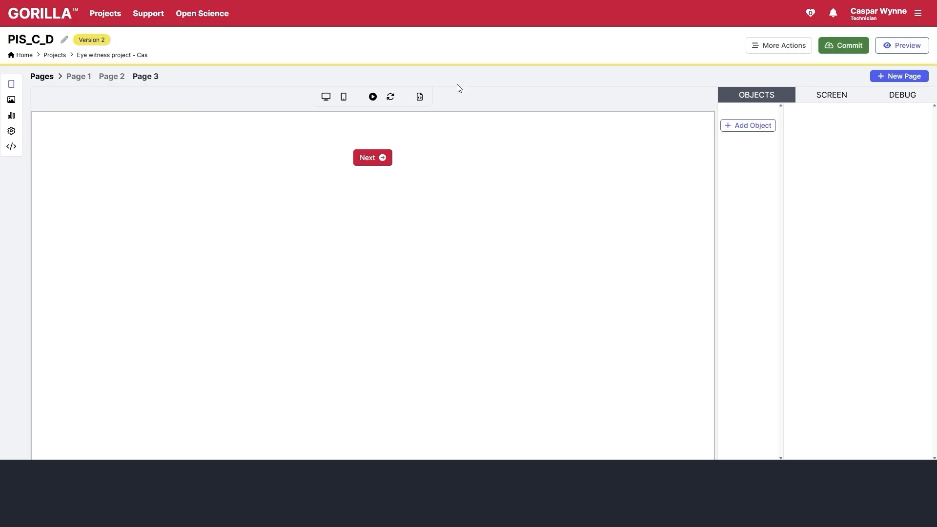
# - Add a Text object named demographics whose markdown reads '# Demographics'
pyautogui.click(750, 129)
pyautogui.click(322, 178)
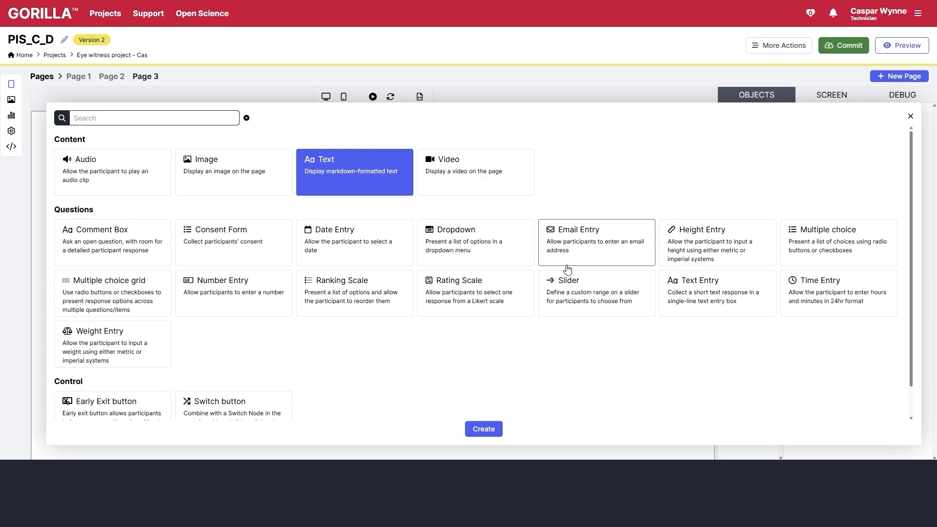
pyautogui.click(484, 429)
pyautogui.doubleClick(866, 142)
pyautogui.write('demographics')
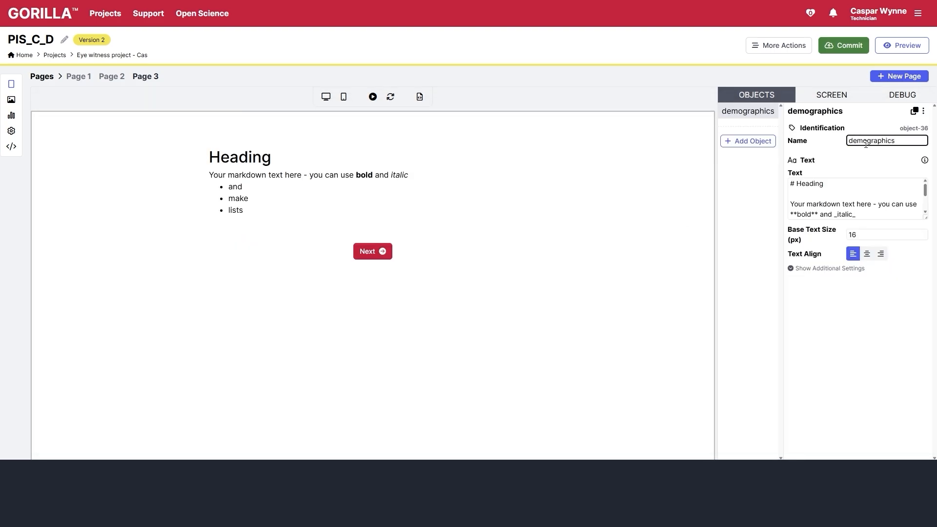
pyautogui.click(839, 212)
pyautogui.hotkey('ctrl', 'a')
pyautogui.press('BackSpace')
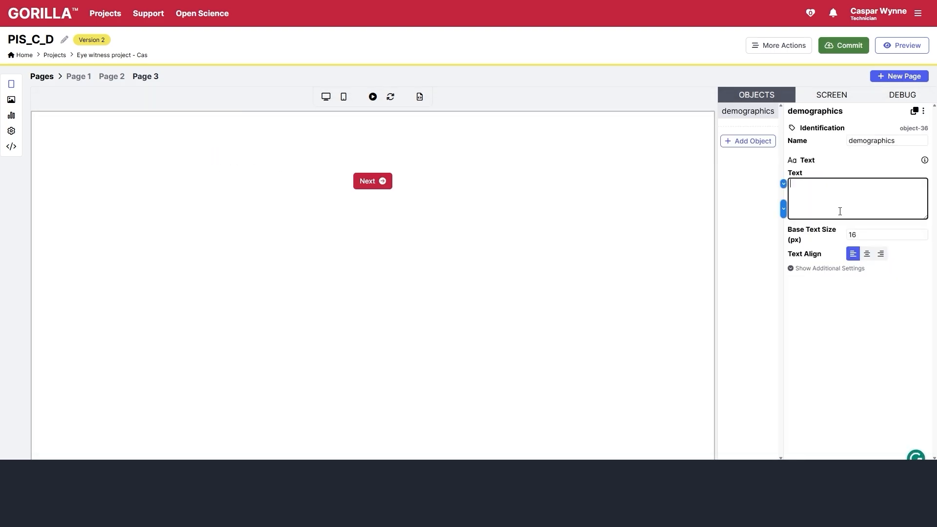
pyautogui.write('# Demographics')
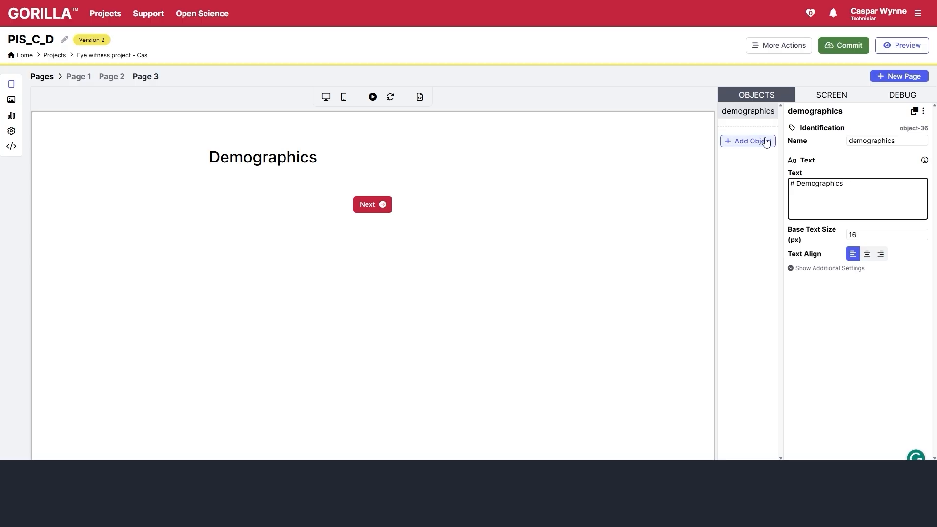
pyautogui.click(748, 141)
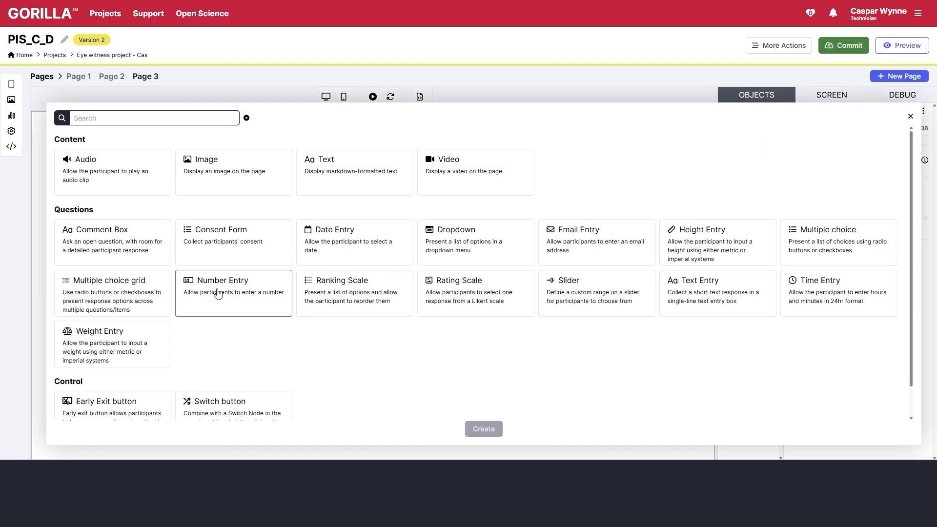
# - Add a Number Entry named Age asking 'How old are you in years?'
pyautogui.doubleClick(209, 313)
pyautogui.tripleClick(873, 139)
pyautogui.write('Age')
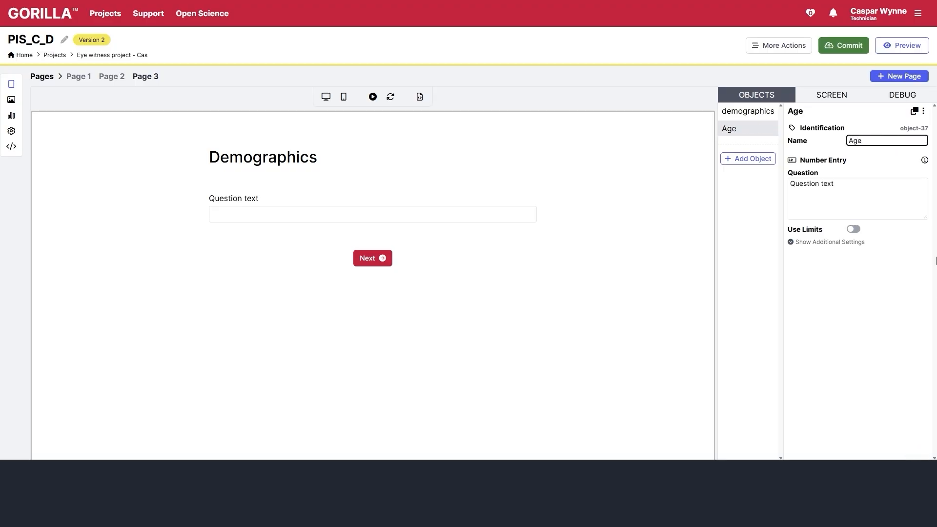
pyautogui.tripleClick(844, 184)
pyautogui.write('How ol')
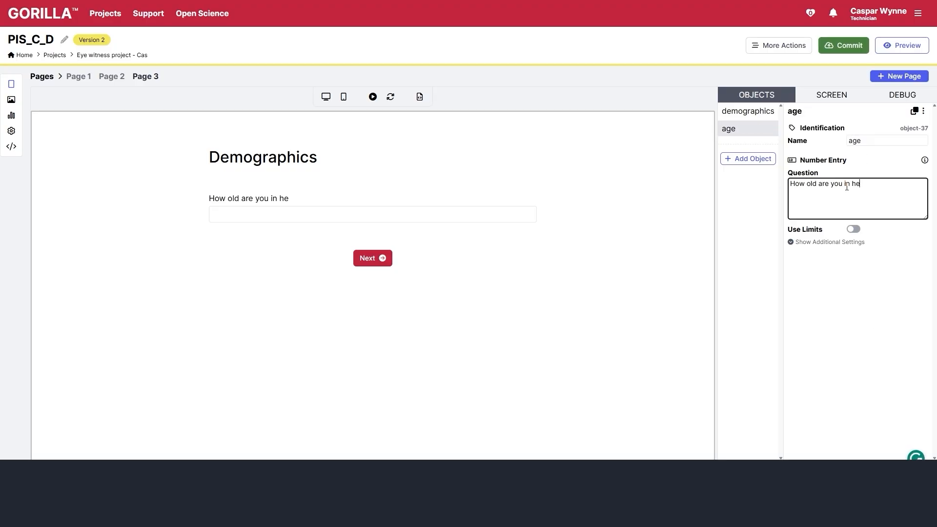
pyautogui.write('d are you in years?')
pyautogui.click(665, 202)
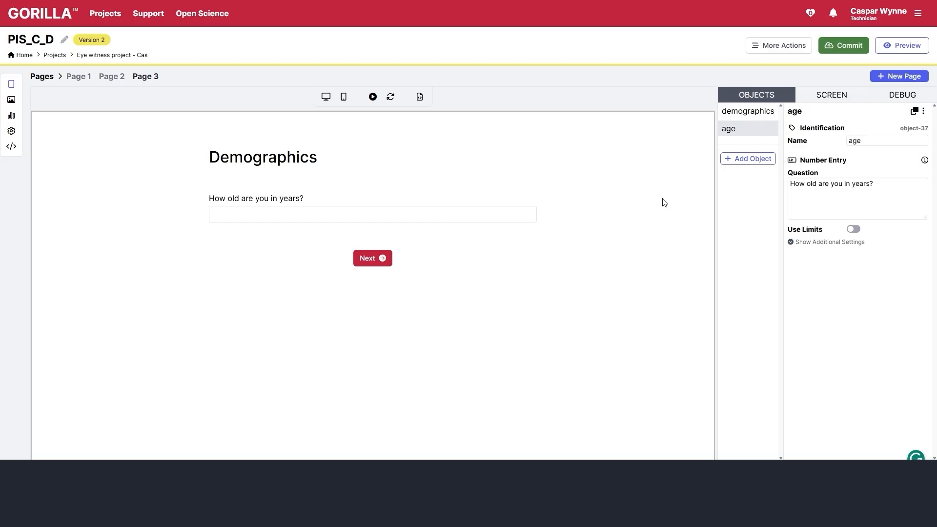
# - Add a one-row Comment Box named gender asking how participants identify (man, woman, non-binary, etc.)
pyautogui.click(736, 161)
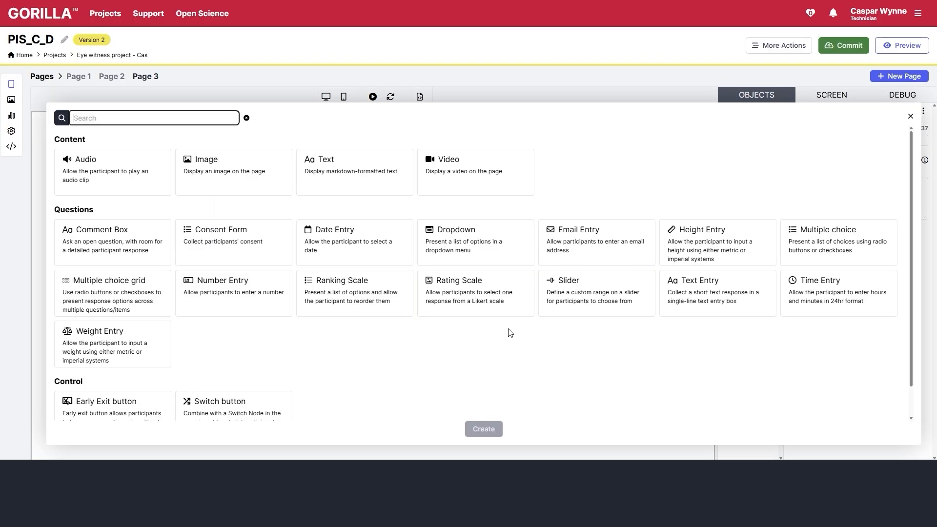
pyautogui.click(120, 234)
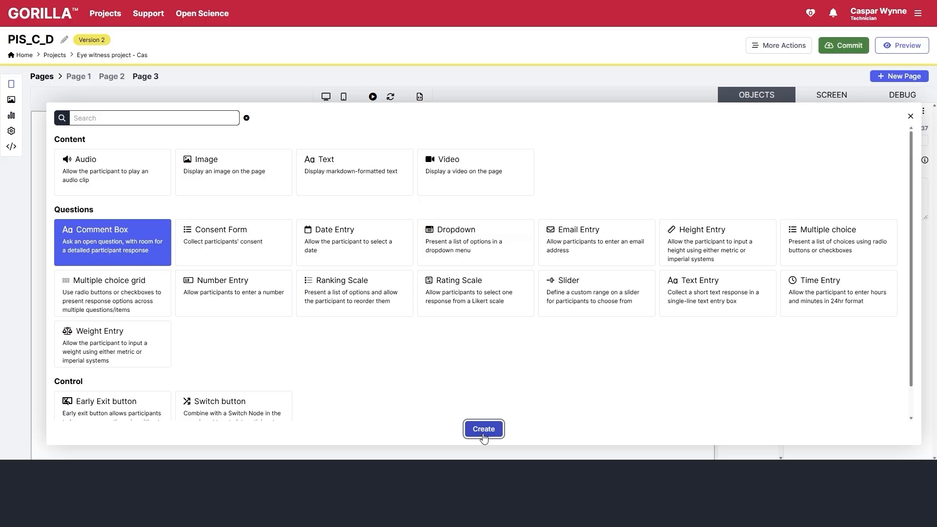
pyautogui.click(484, 429)
pyautogui.doubleClick(866, 230)
pyautogui.write('1')
pyautogui.tripleClick(883, 140)
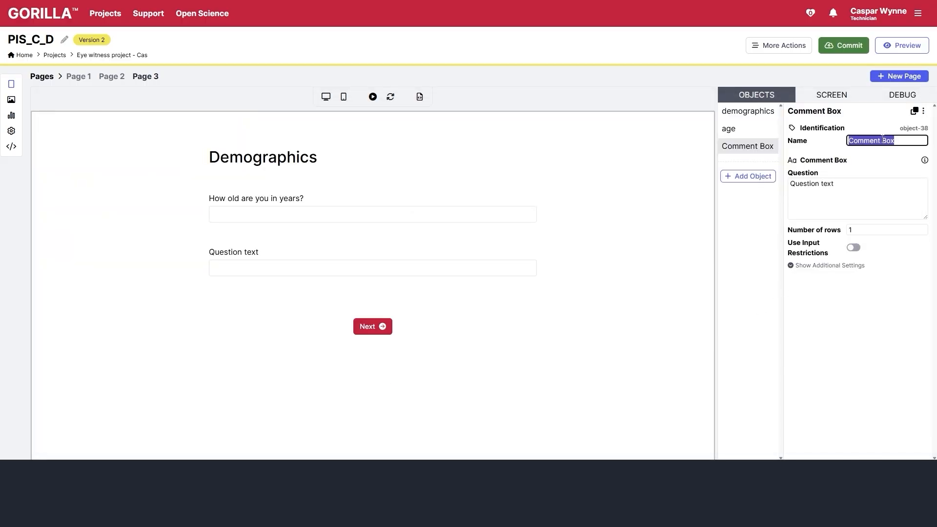
pyautogui.write('gender')
pyautogui.tripleClick(874, 201)
pyautogui.write('How do you identify (e.g. man, woman, non-binary, prefer not to say, etc.)')
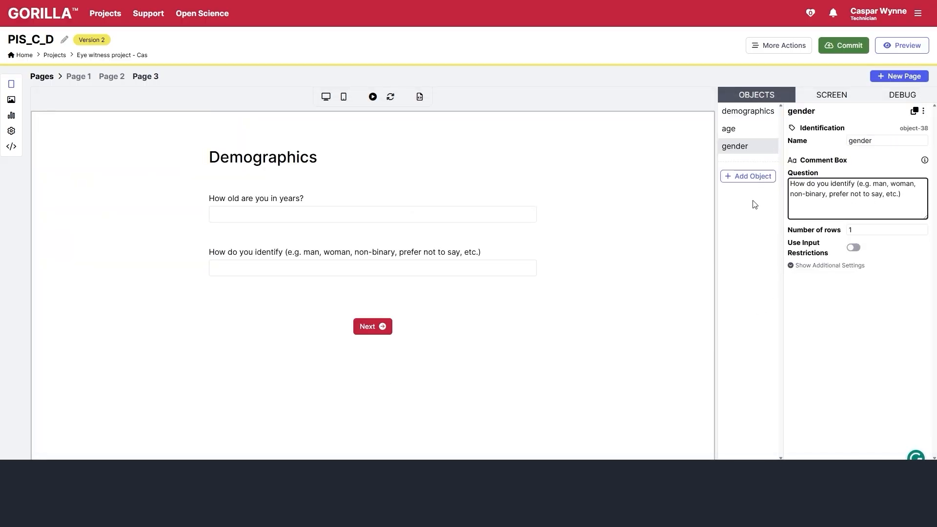
pyautogui.click(749, 177)
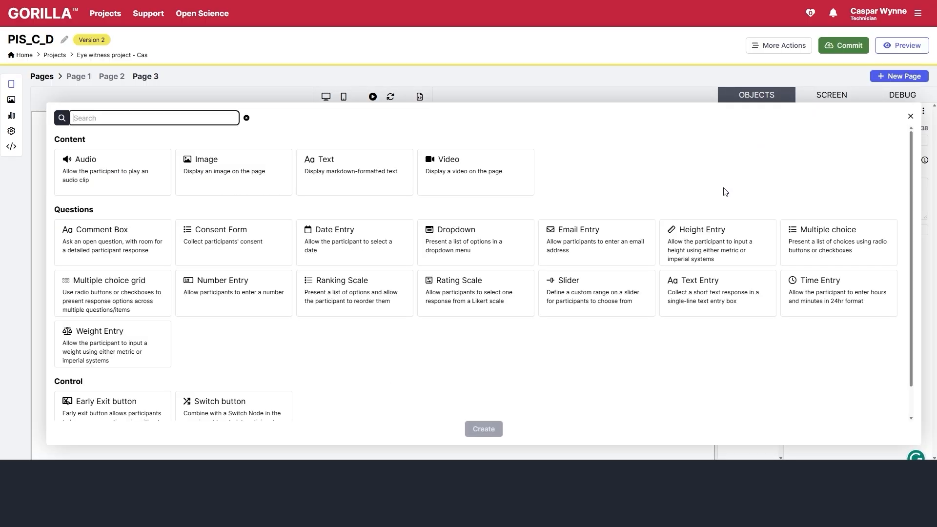
# - Add a Multiple Choice question named sex asking 'What is your biological sex?'
pyautogui.click(854, 239)
pyautogui.click(484, 430)
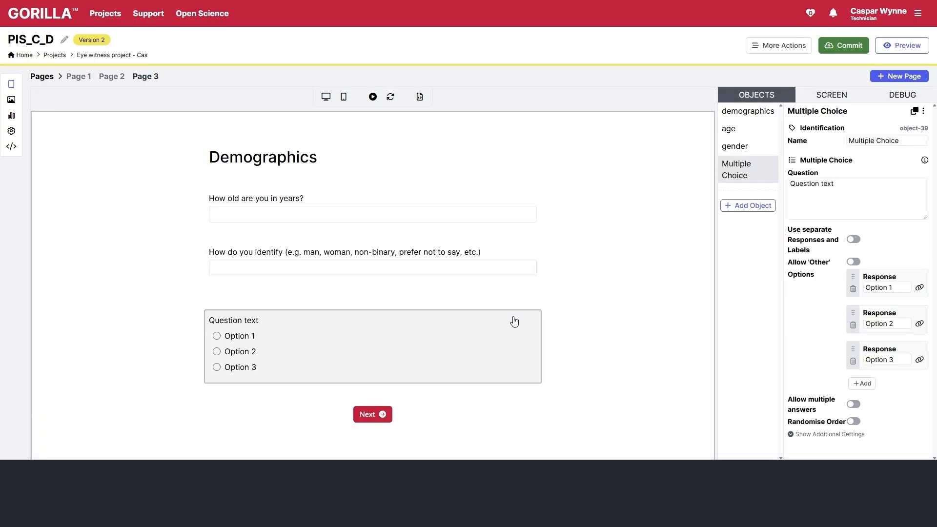
pyautogui.tripleClick(835, 188)
pyautogui.write('W')
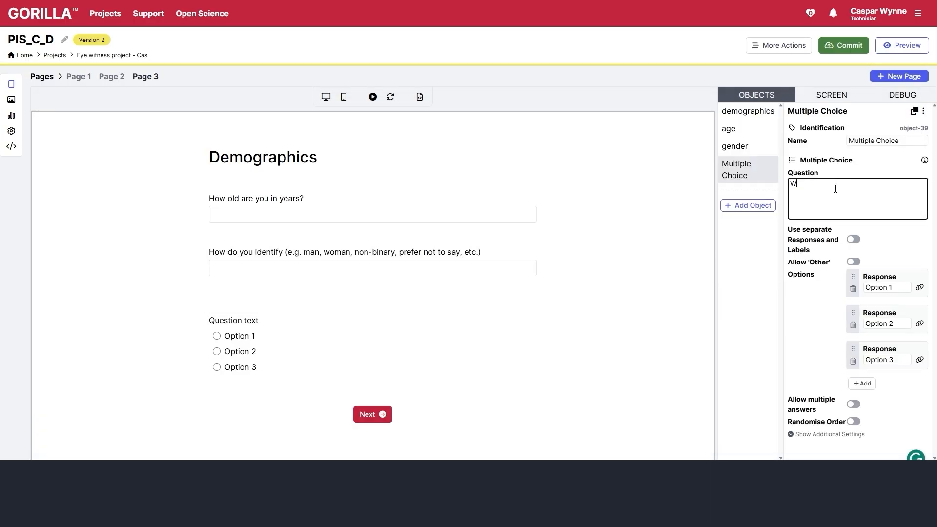
pyautogui.write('hat is your biological sex?')
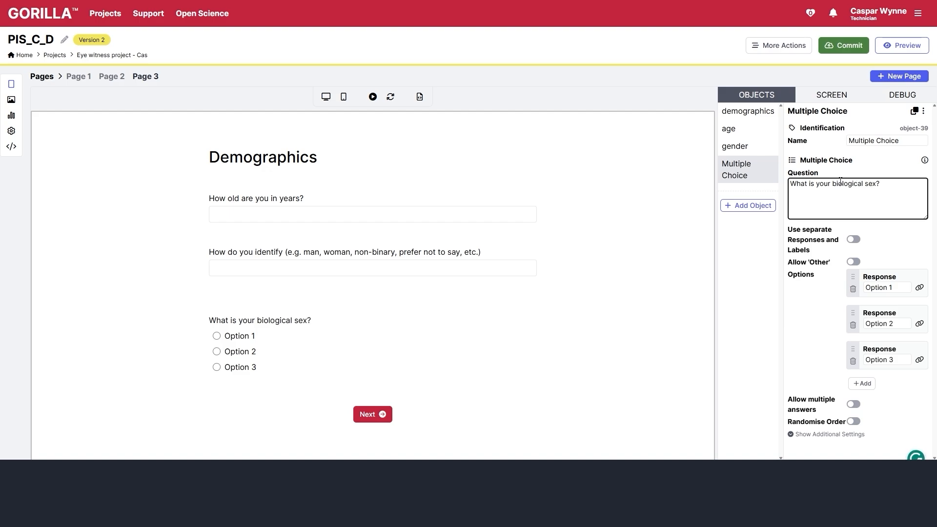
pyautogui.tripleClick(881, 140)
pyautogui.write('sex')
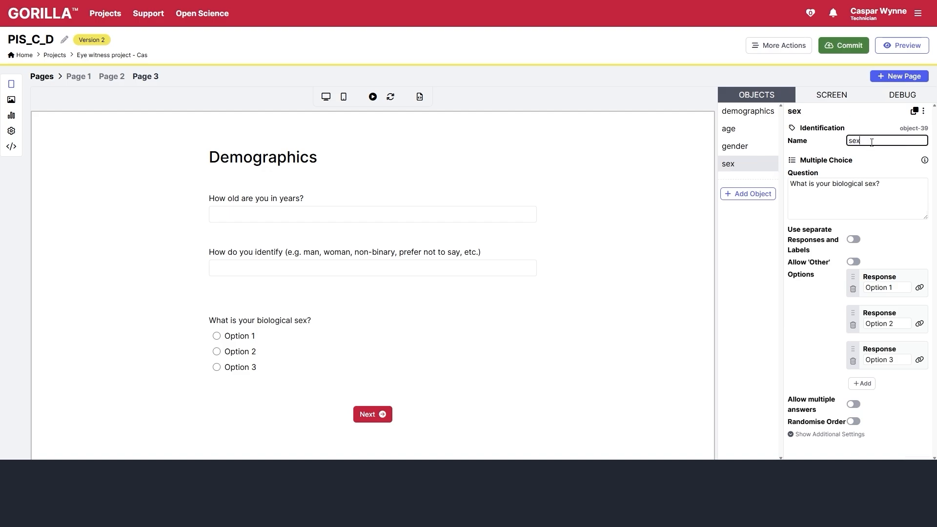
# - Give the sex question the options Male, Female, Intersex and Prefer not to say
pyautogui.tripleClick(888, 288)
pyautogui.write('Male')
pyautogui.press('Tab')
pyautogui.press('Tab')
pyautogui.write('Female')
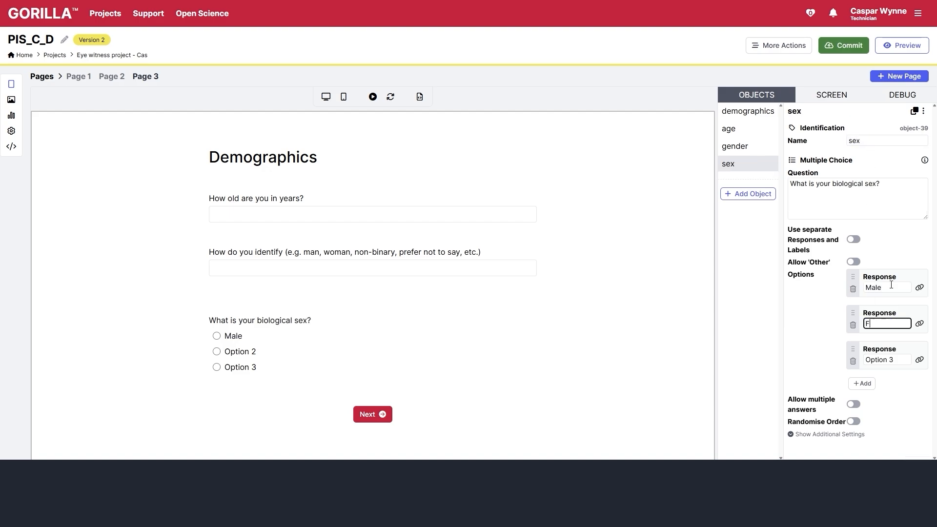
pyautogui.press('Tab')
pyautogui.press('Tab')
pyautogui.write('Ontersex')
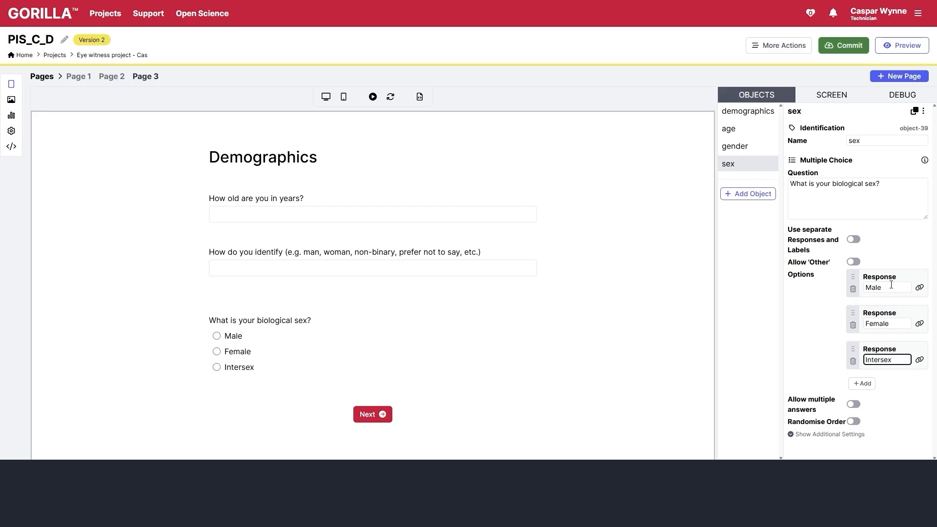
pyautogui.press('Tab')
pyautogui.press('Tab')
pyautogui.press('Return')
pyautogui.doubleClick(891, 395)
pyautogui.write('Prefer not to say')
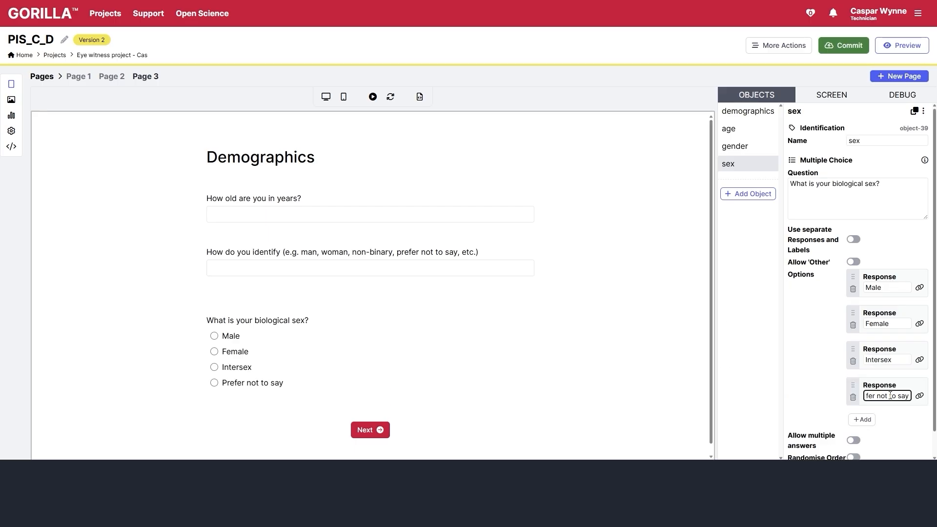
pyautogui.click(802, 423)
pyautogui.scroll(-1, 600, 309)
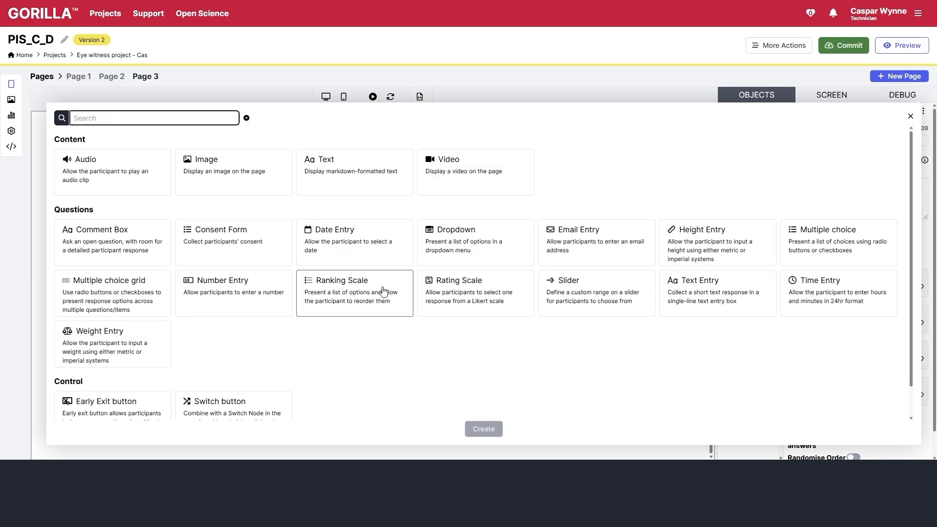
# - Add a Number Entry named uniqueID asking token-collecting participants for their unique ID, with maximum 9999
pyautogui.click(261, 301)
pyautogui.click(483, 429)
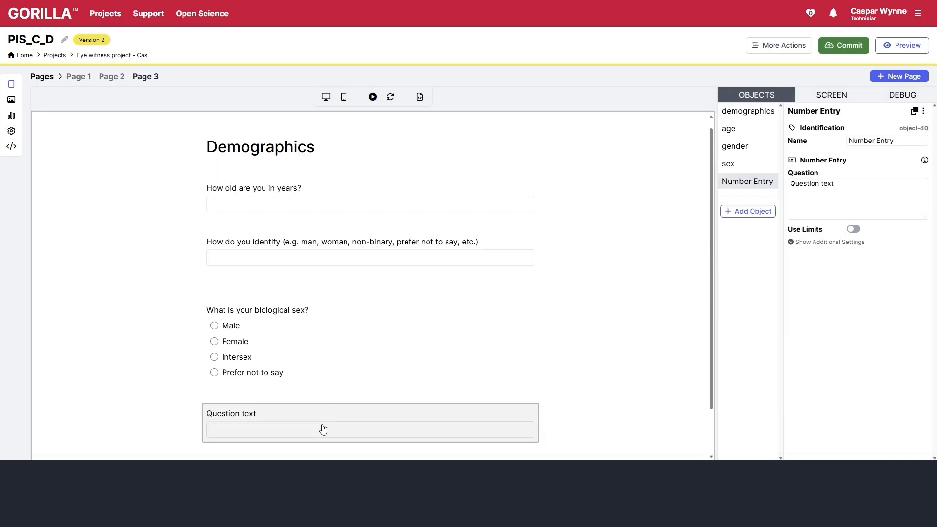
pyautogui.tripleClick(852, 185)
pyautogui.write('If you are ')
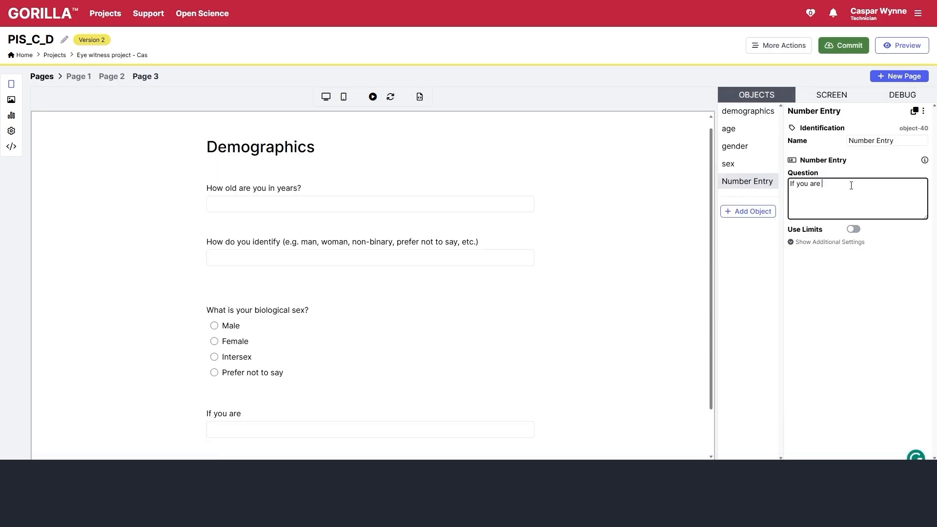
pyautogui.write('collecting research parti')
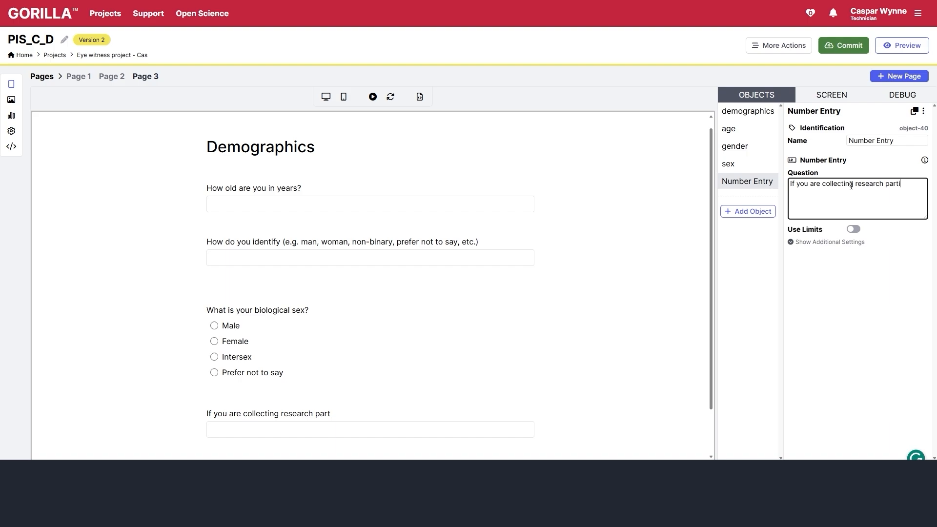
pyautogui.write('cipation tokens ')
pyautogui.write(' please')
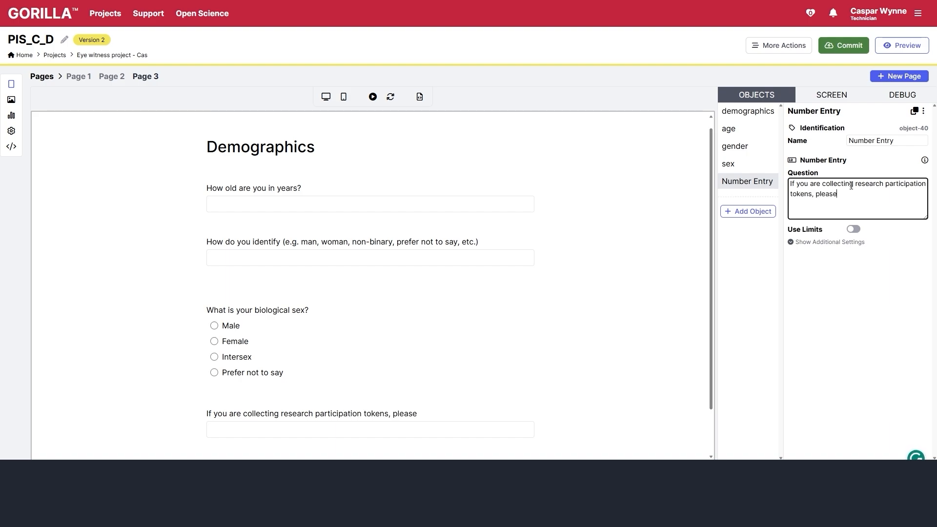
pyautogui.write(' enter your unique ID here')
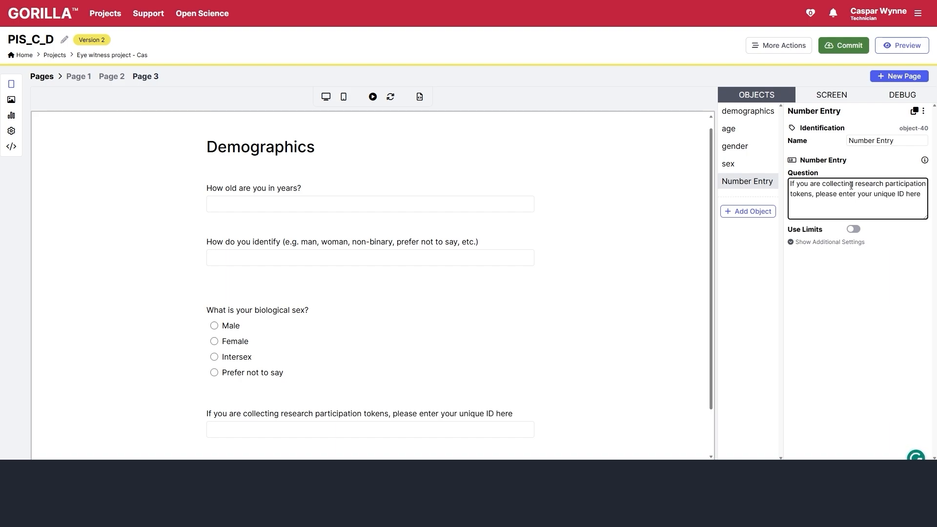
pyautogui.write(':')
pyautogui.click(853, 229)
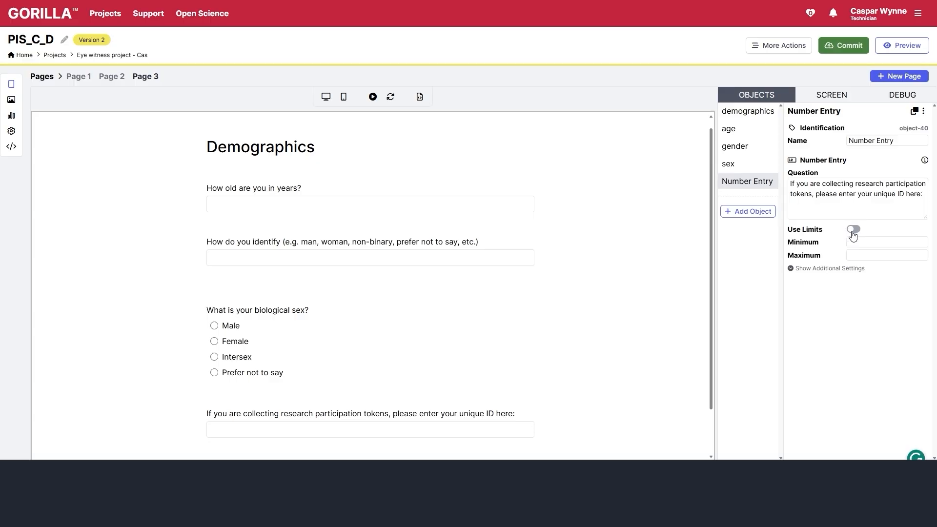
pyautogui.click(860, 255)
pyautogui.click(856, 296)
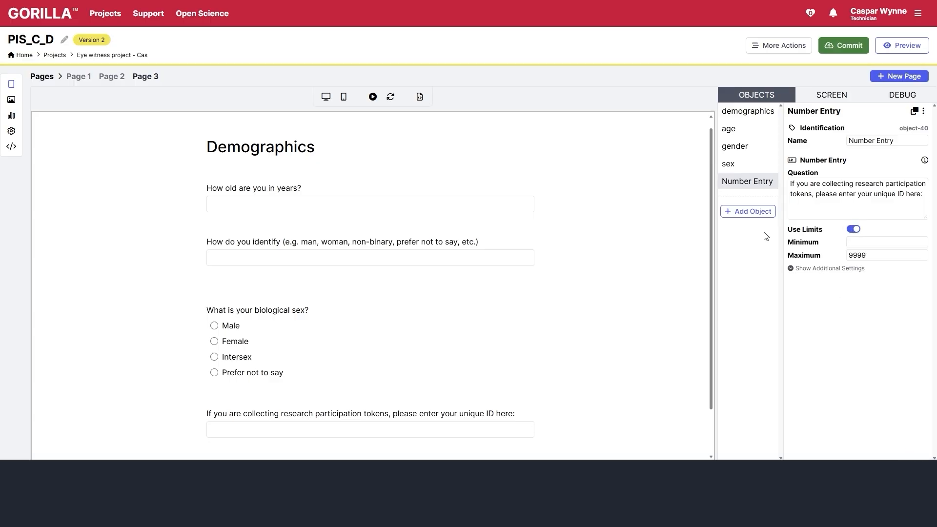
pyautogui.tripleClick(873, 141)
pyautogui.write('uniqueID')
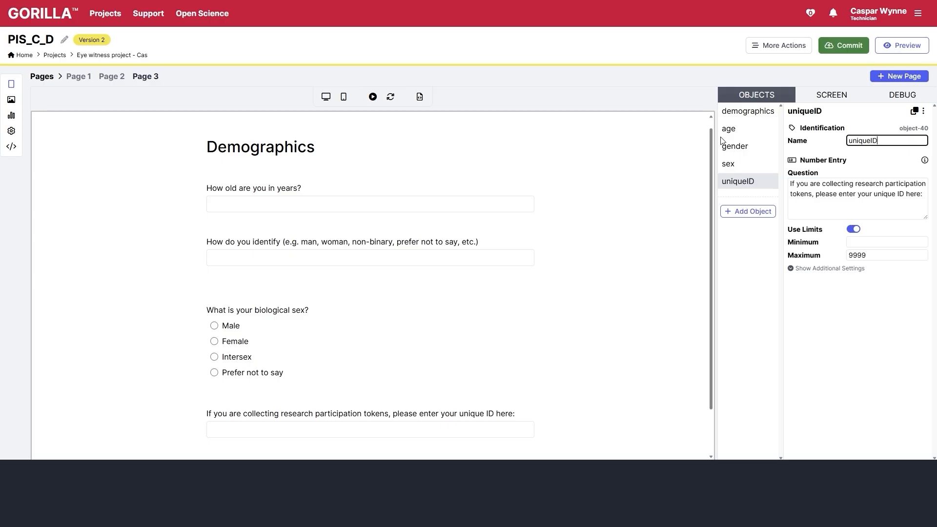
# - Review the additional settings of the age and gender questions
pyautogui.click(496, 216)
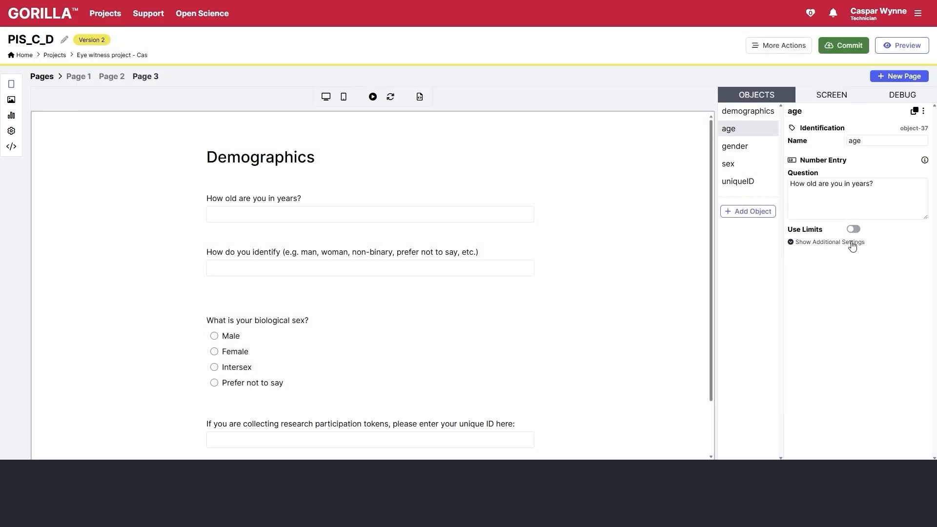
pyautogui.click(852, 243)
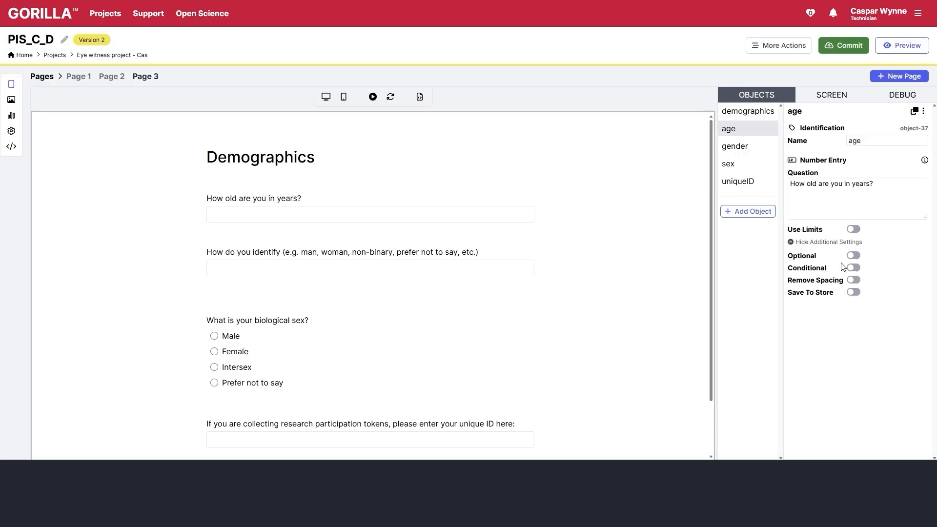
pyautogui.click(396, 244)
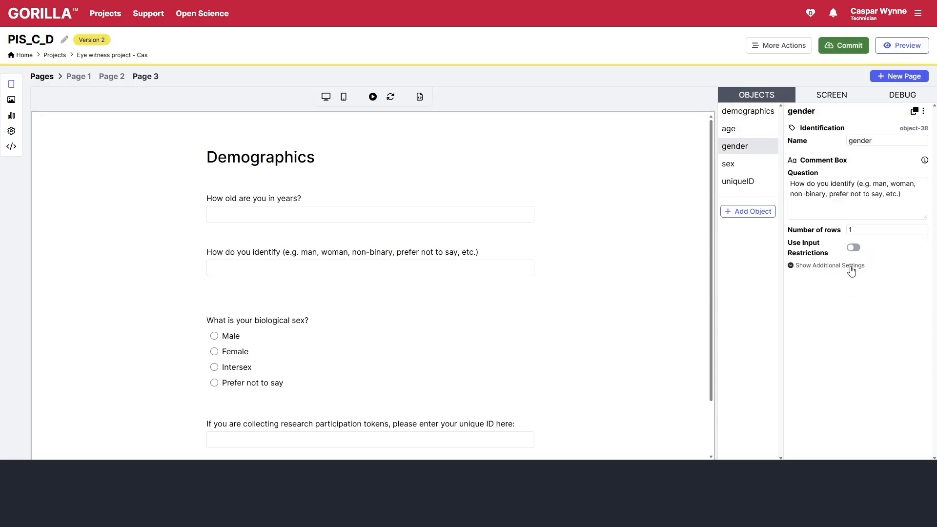
pyautogui.click(795, 266)
# - Randomise the sex question's answer order, excluding Prefer not to say from randomisation
pyautogui.click(326, 338)
pyautogui.scroll(-1, 844, 269)
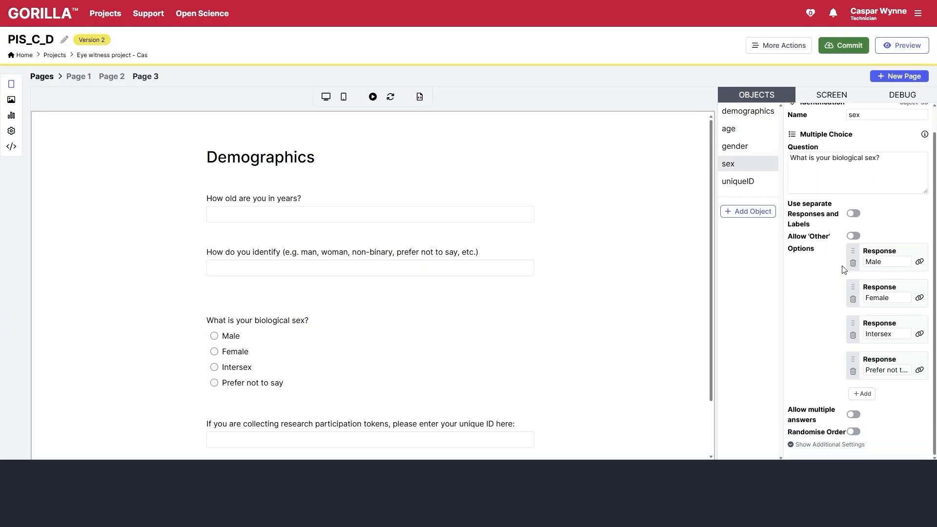
pyautogui.click(854, 416)
pyautogui.click(854, 415)
pyautogui.click(857, 443)
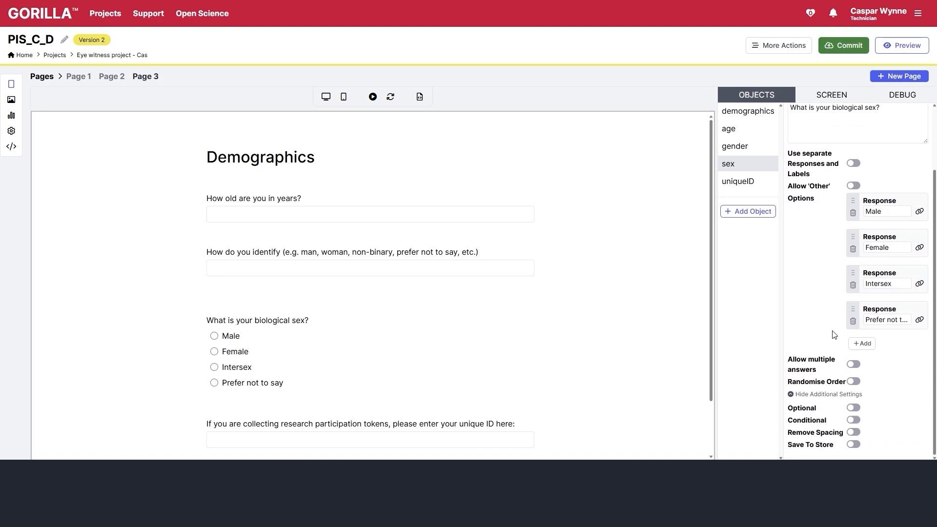
pyautogui.click(858, 383)
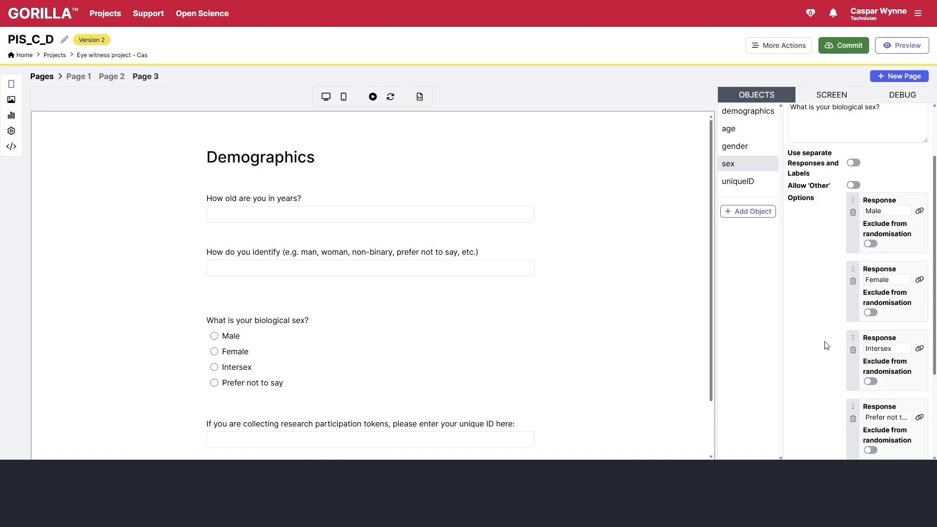
pyautogui.scroll(-3, 825, 343)
pyautogui.click(853, 381)
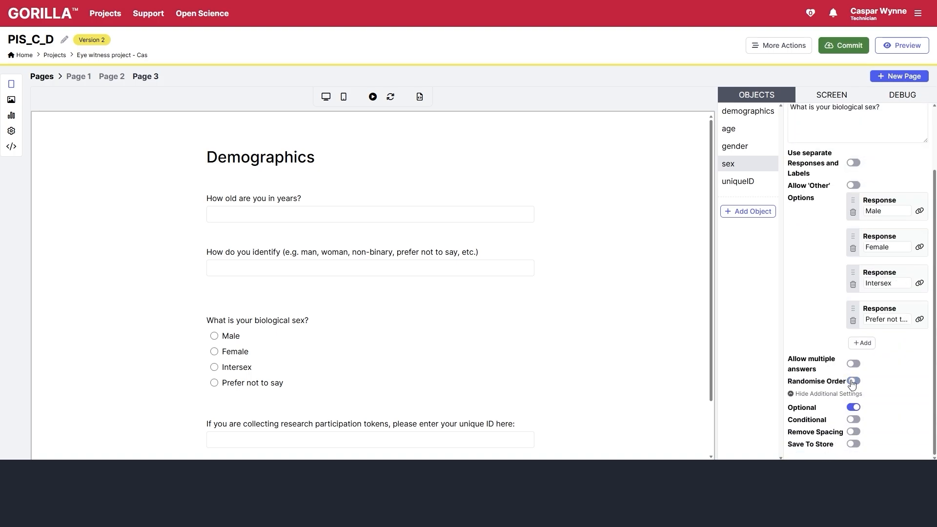
pyautogui.click(853, 382)
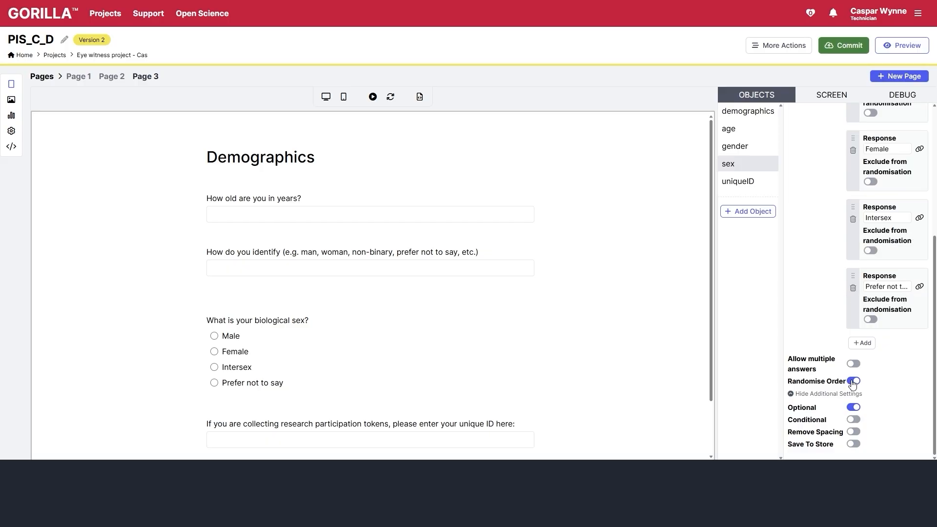
pyautogui.click(871, 319)
pyautogui.scroll(5, 847, 254)
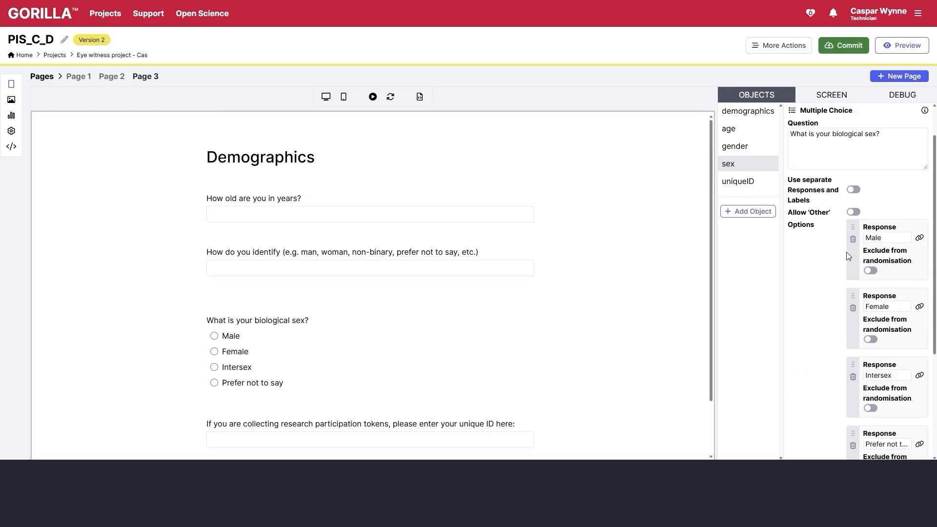
pyautogui.click(373, 97)
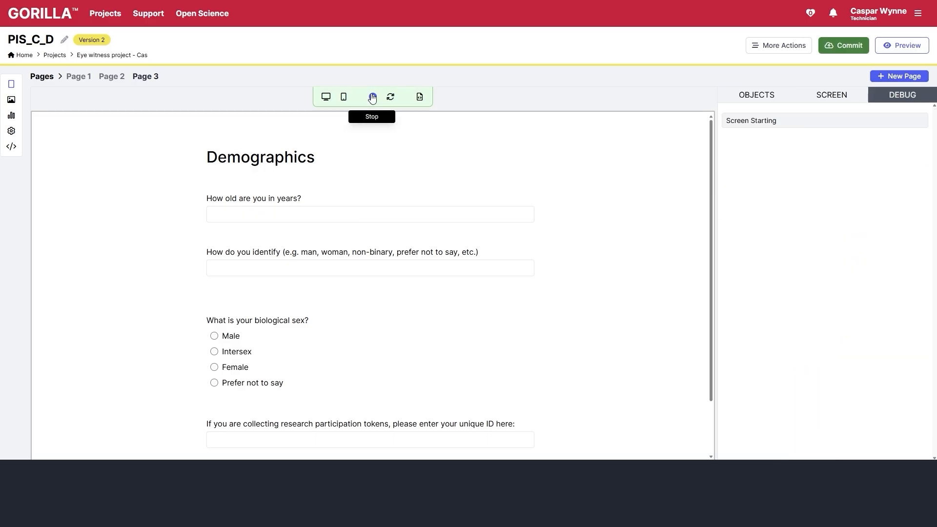
pyautogui.click(373, 97)
pyautogui.click(372, 98)
pyautogui.click(373, 97)
pyautogui.click(373, 97)
pyautogui.click(373, 97)
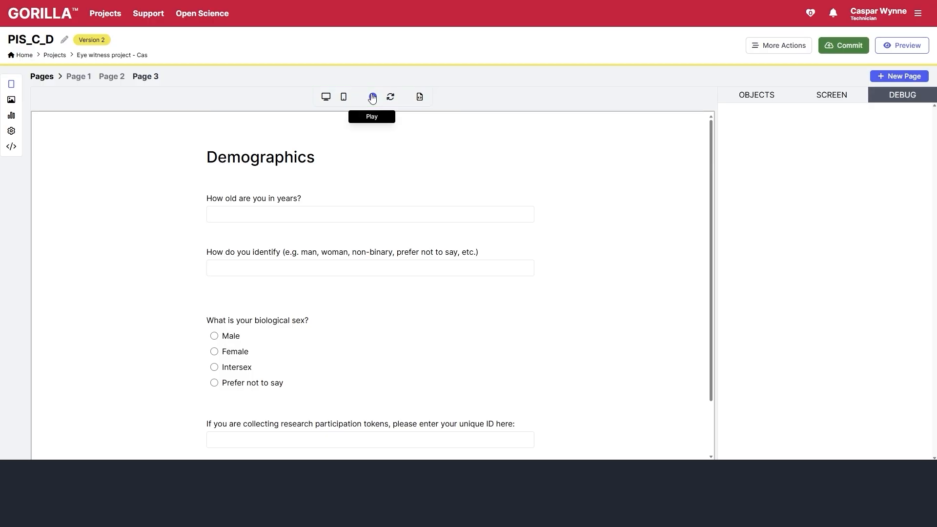
pyautogui.click(372, 97)
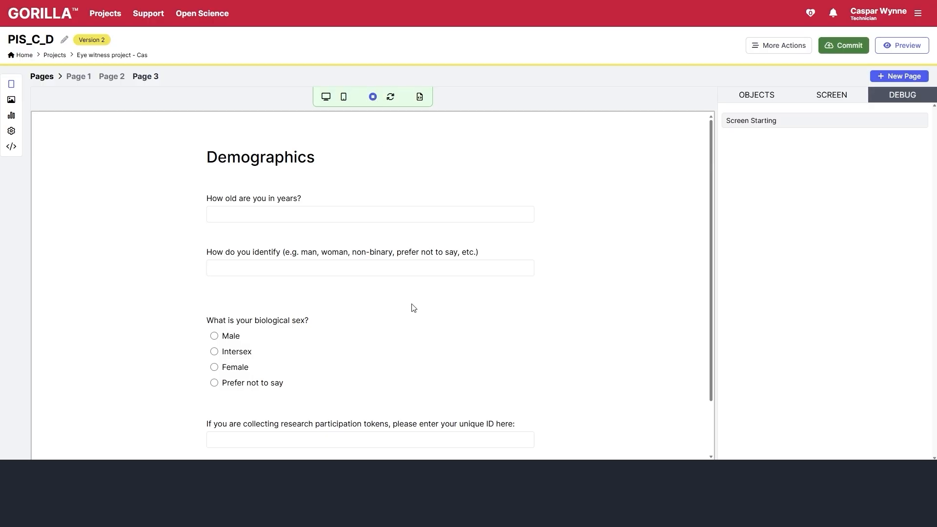
pyautogui.scroll(-2, 421, 296)
pyautogui.scroll(2, 421, 296)
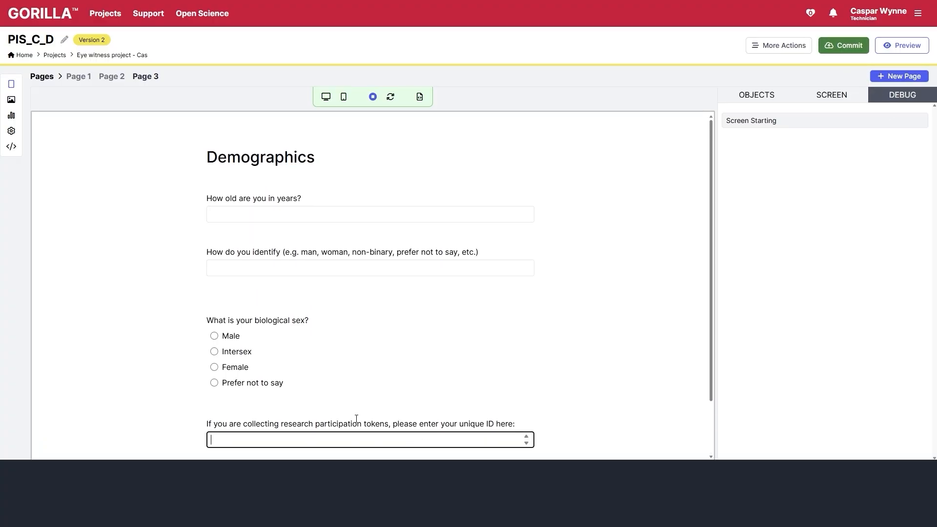
pyautogui.click(373, 97)
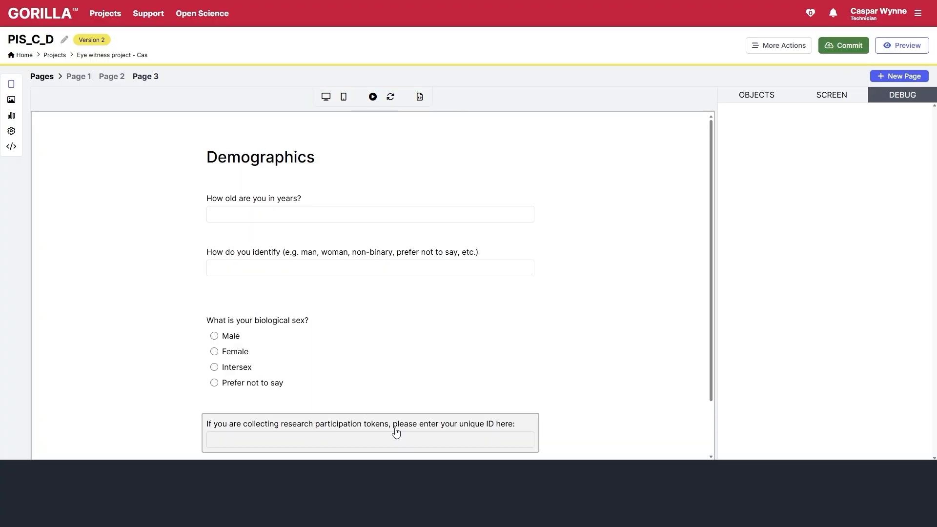
pyautogui.click(370, 433)
# - Make the uniqueID question optional and commit the questionnaire with the description 'created'
pyautogui.click(807, 269)
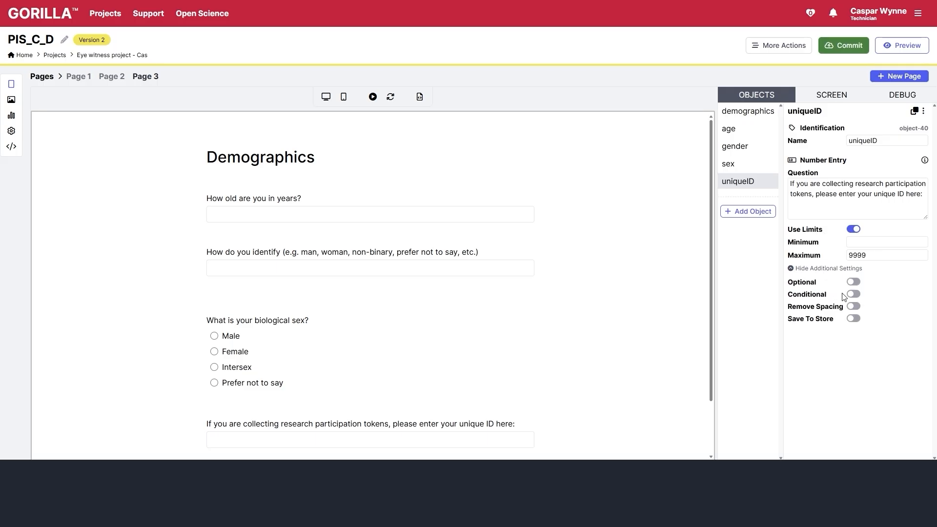
pyautogui.click(854, 282)
pyautogui.click(844, 43)
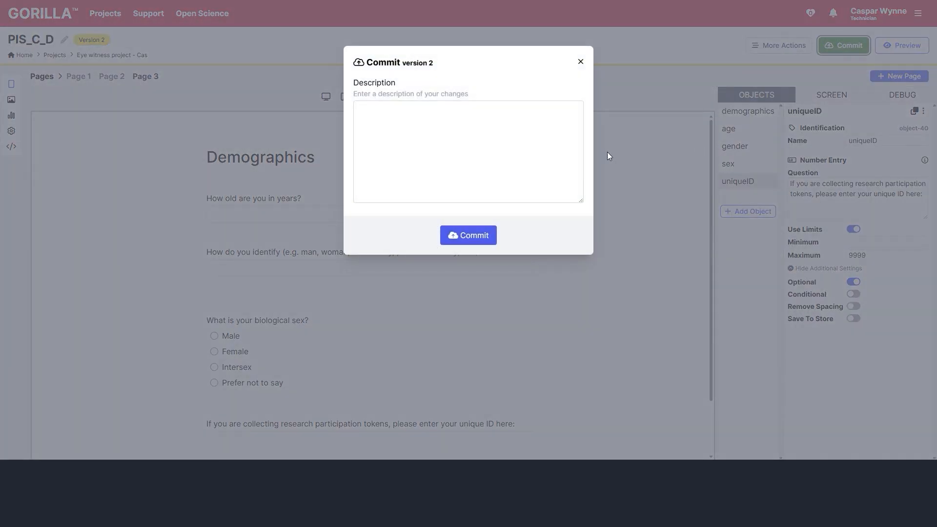
pyautogui.write('created')
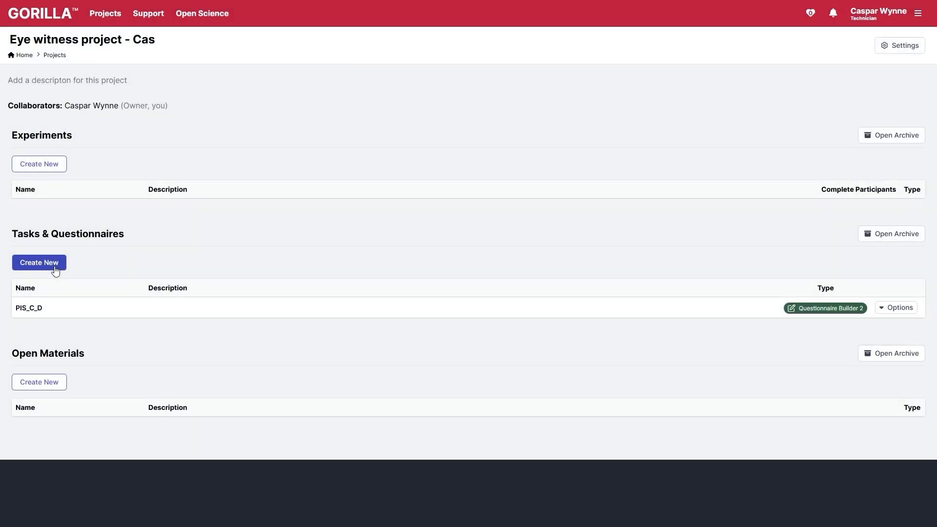
# - Create a Questionnaire Builder questionnaire named 'Actively Open-Minded Thinking Scale'
pyautogui.click(55, 268)
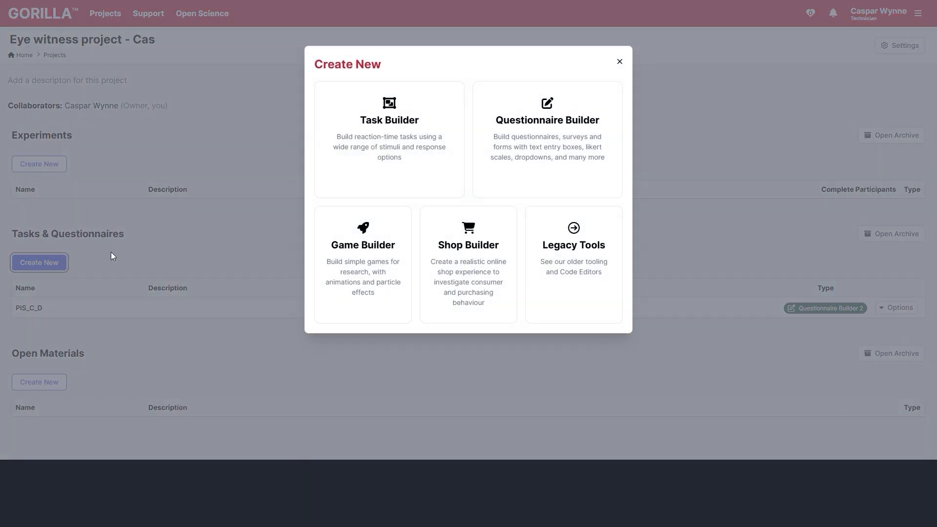
pyautogui.click(477, 180)
pyautogui.moveTo(389, 103); pyautogui.dragTo(223, 109)
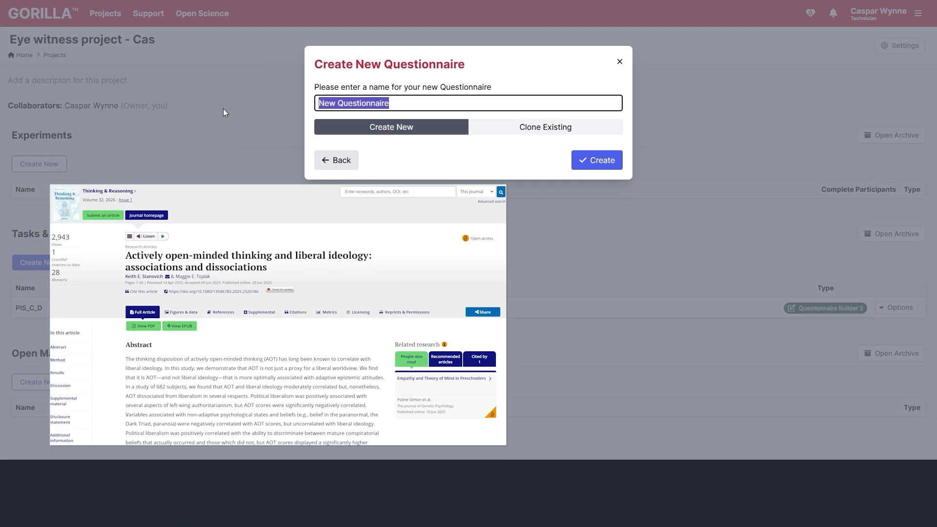
pyautogui.write('Actively Open-M')
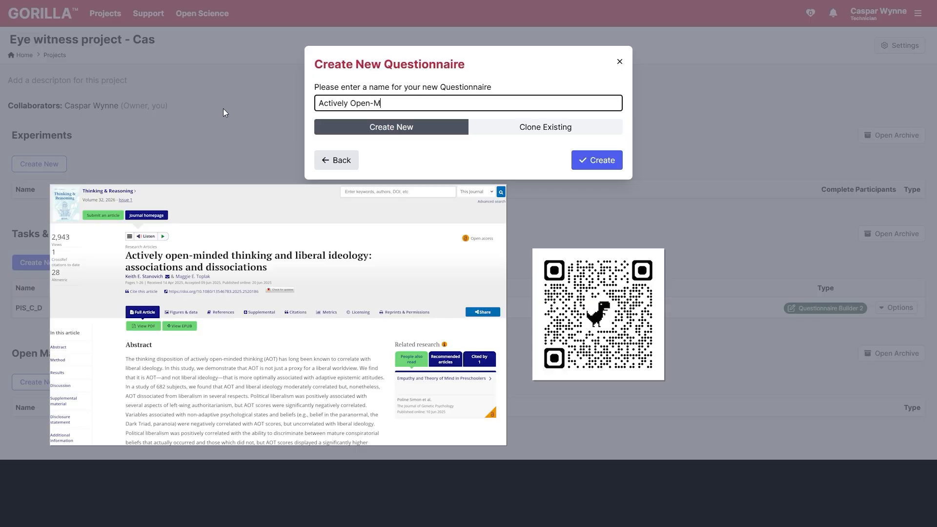
pyautogui.write('inded Thinking Scale')
pyautogui.press('Return')
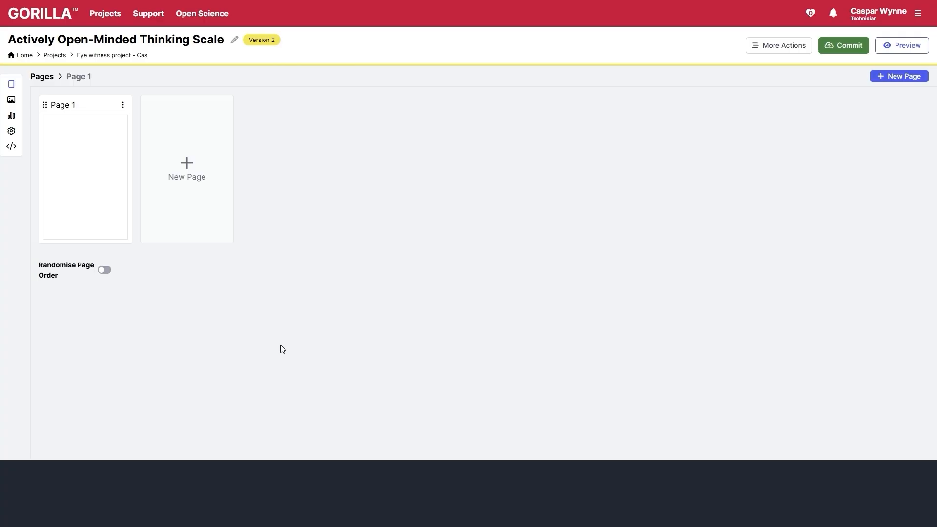
# - Add a Rating Scale to Page 1 with the first statement pasted as its question
pyautogui.click(102, 155)
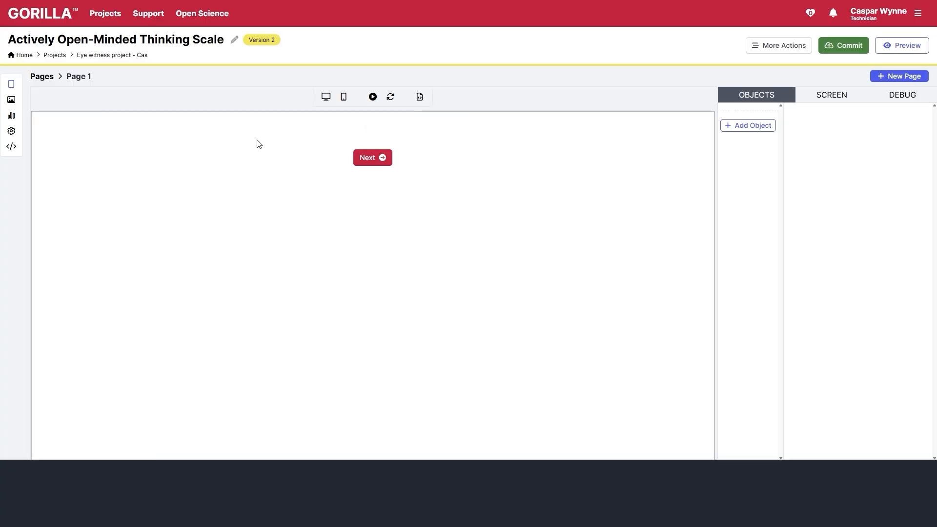
pyautogui.click(748, 126)
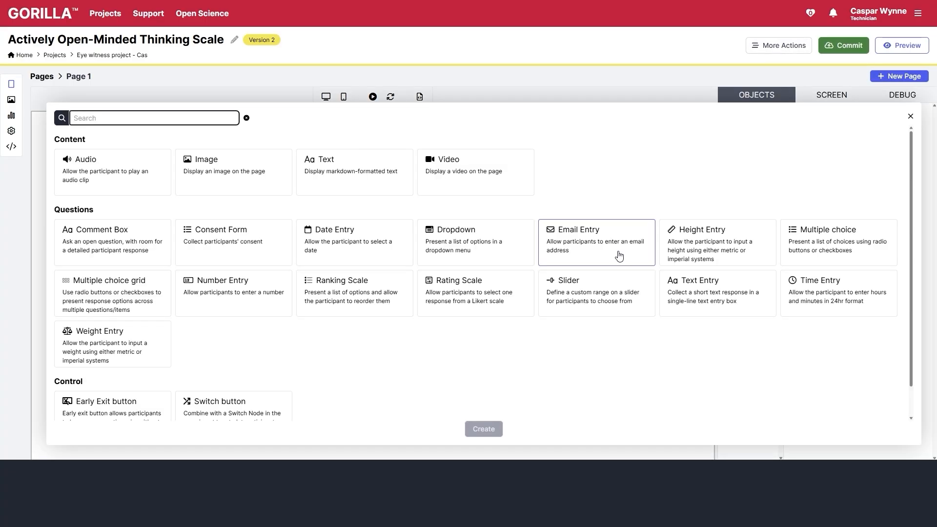
pyautogui.click(504, 304)
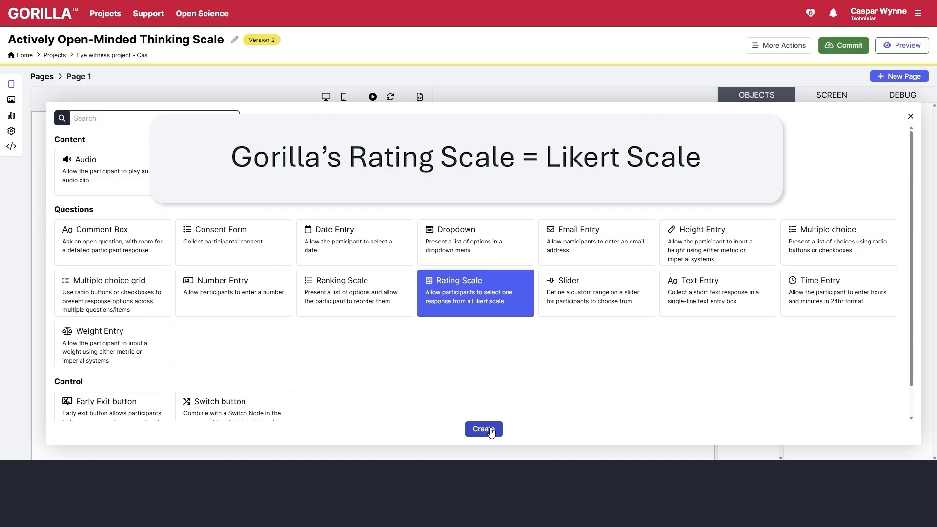
pyautogui.click(490, 432)
pyautogui.tripleClick(822, 203)
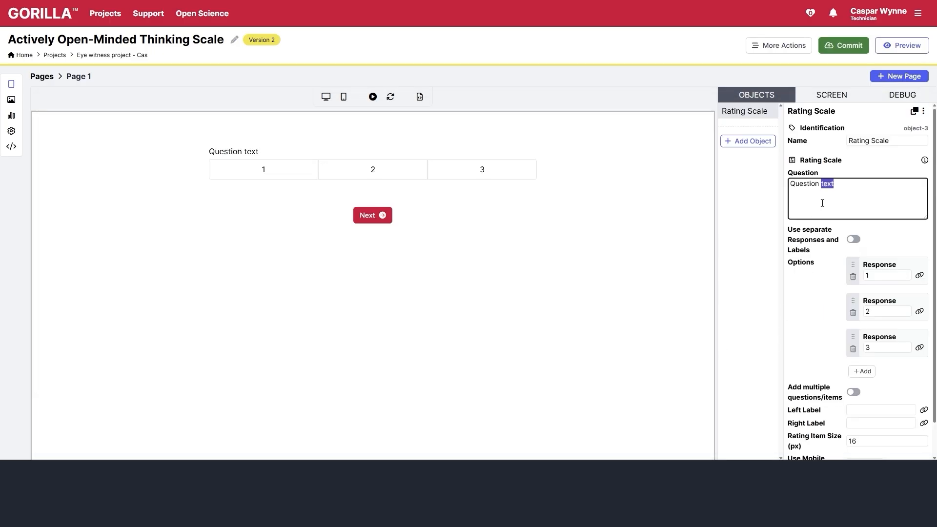
pyautogui.write('1. People should always take into consideration evidence that goes against their opinions.')
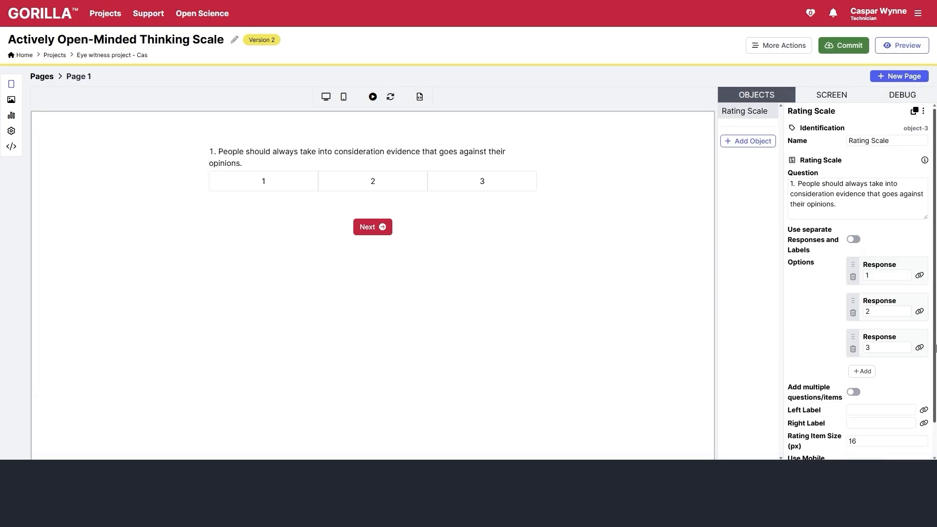
# - Set the first three responses to Disagree Strongly, Disagree Moderately and Disagree Slightly
pyautogui.doubleClick(869, 276)
pyautogui.write('Disagree Strongly')
pyautogui.doubleClick(877, 311)
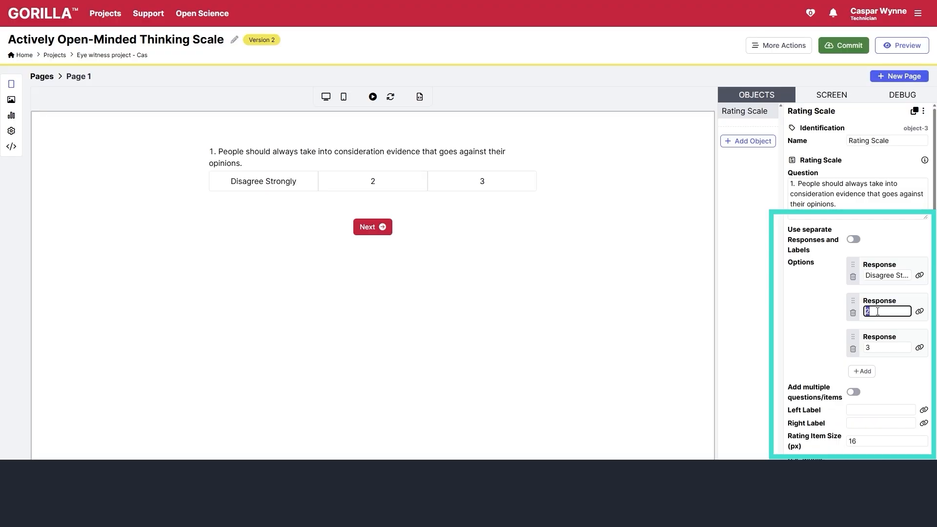
pyautogui.write('Disagree Strongly')
pyautogui.press('BackSpace')
pyautogui.press('BackSpace')
pyautogui.press('BackSpace')
pyautogui.press('BackSpace')
pyautogui.press('BackSpace')
pyautogui.press('BackSpace')
pyautogui.press('BackSpace')
pyautogui.press('BackSpace')
pyautogui.write('Moderately')
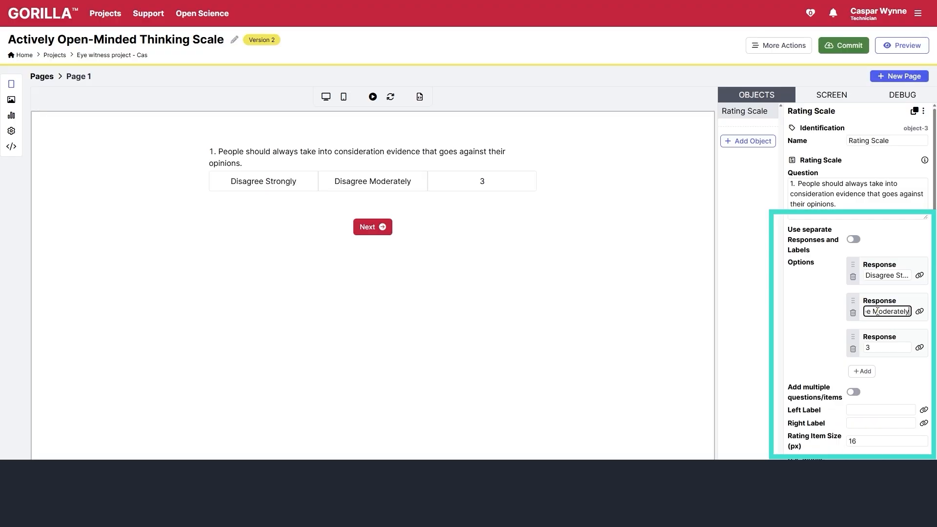
pyautogui.doubleClick(888, 348)
pyautogui.write('Disagree Strongly')
pyautogui.press('BackSpace')
pyautogui.press('BackSpace')
pyautogui.press('BackSpace')
pyautogui.press('BackSpace')
pyautogui.press('BackSpace')
pyautogui.press('BackSpace')
pyautogui.press('BackSpace')
pyautogui.write('lightly')
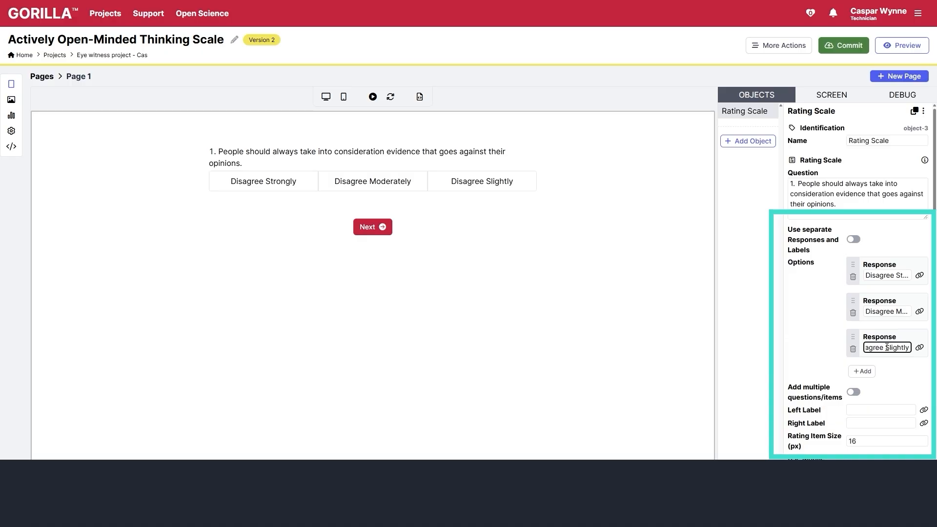
# - Add three more responses: Agree Slightly, Agree Moderately and Agree Strongly
pyautogui.click(862, 371)
pyautogui.click(861, 407)
pyautogui.doubleClick(891, 385)
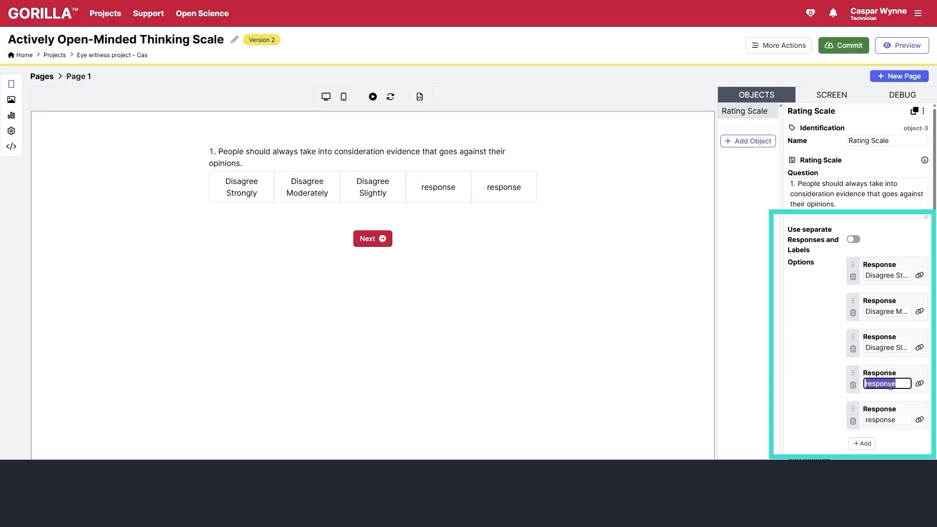
pyautogui.write('Agree Slightly')
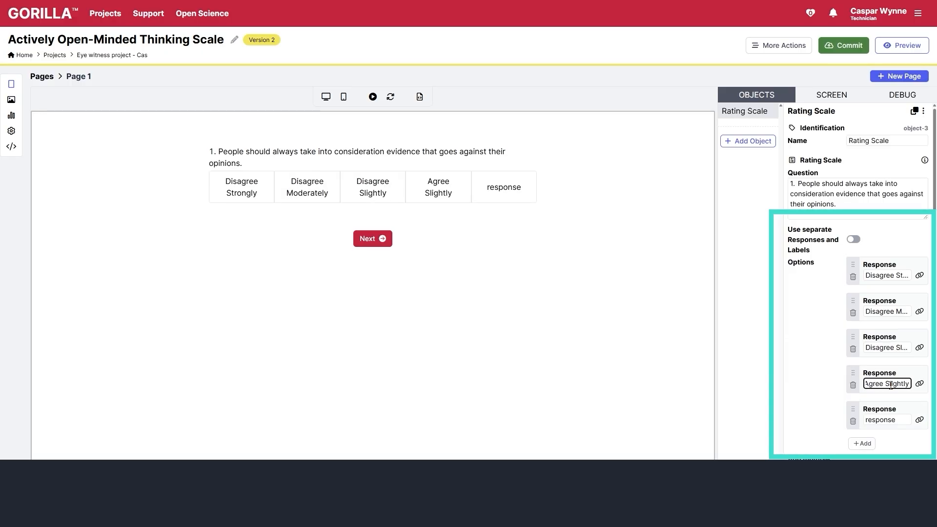
pyautogui.doubleClick(894, 420)
pyautogui.write('Agree Moderately')
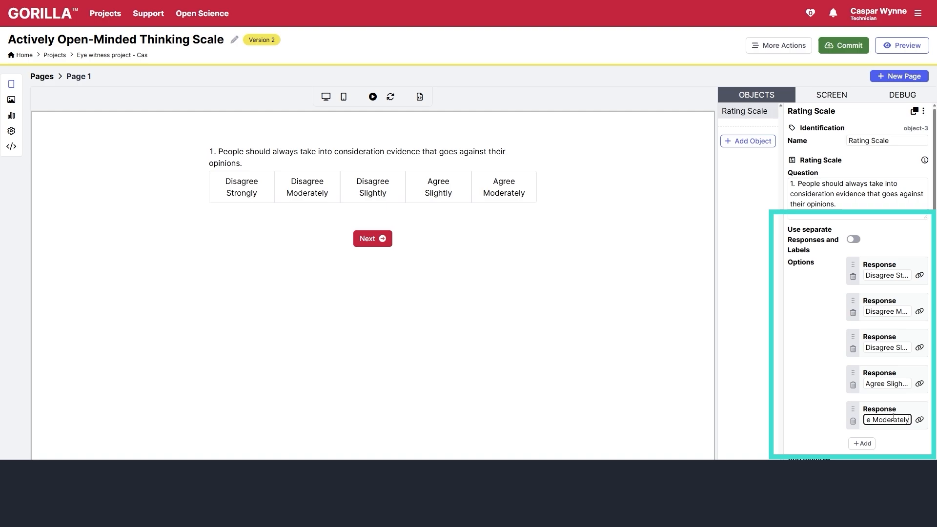
pyautogui.click(862, 443)
pyautogui.doubleClick(897, 454)
pyautogui.write('Agree')
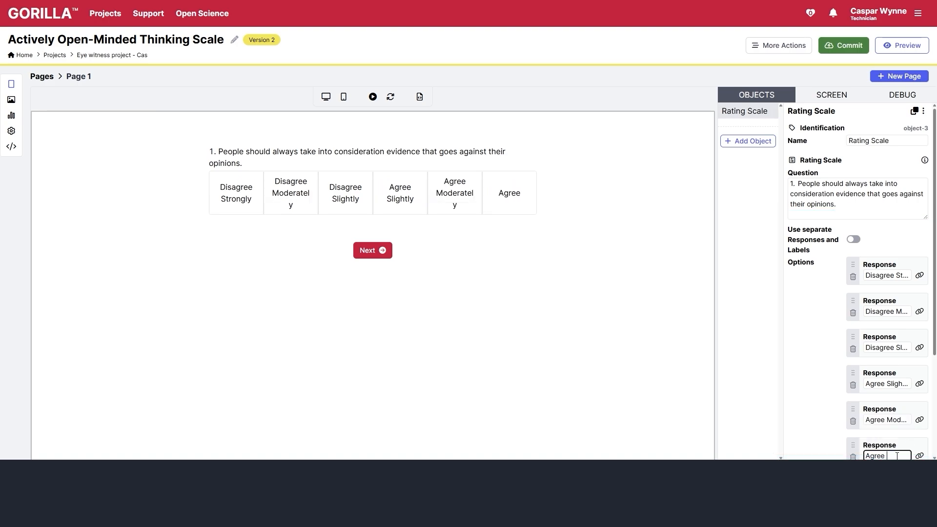
pyautogui.write(' Strongly')
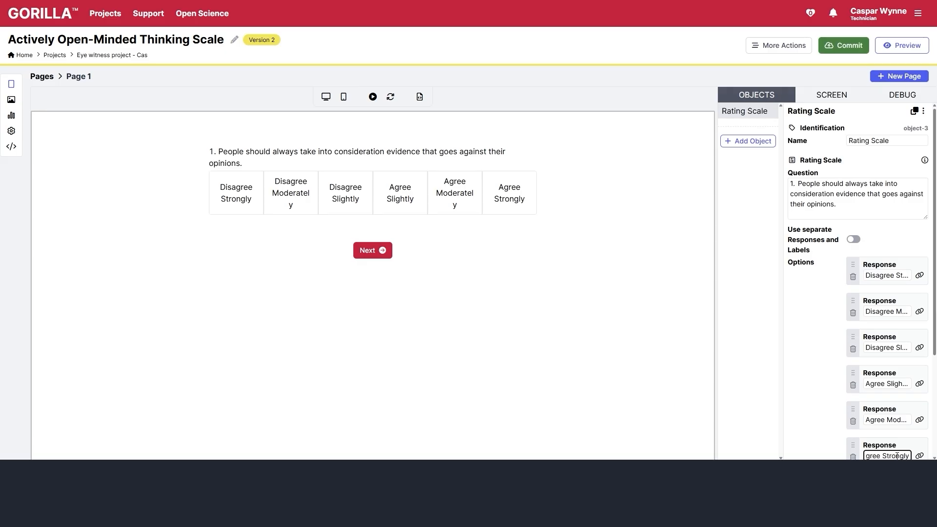
pyautogui.click(570, 383)
# - Duplicate the rating scale twice, paste statements 2 and 3 into the copies, and reorder them
pyautogui.click(916, 112)
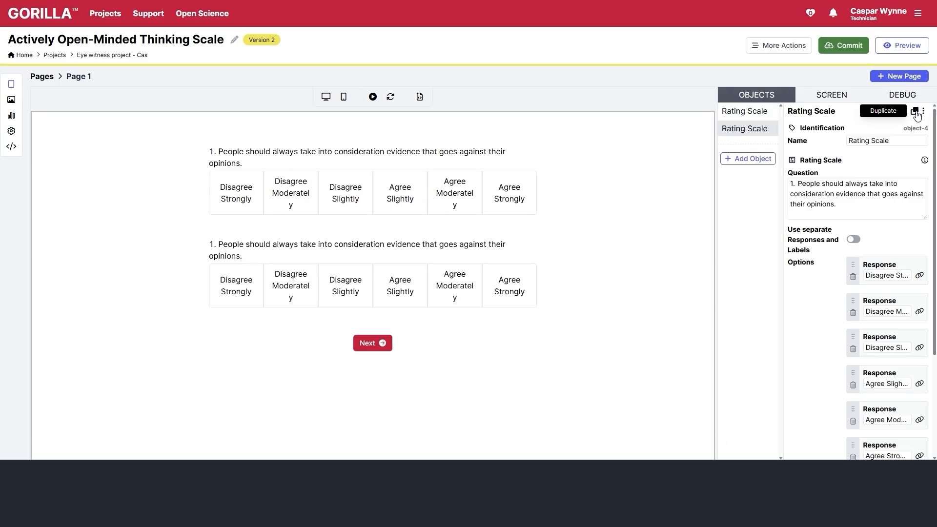
pyautogui.click(916, 112)
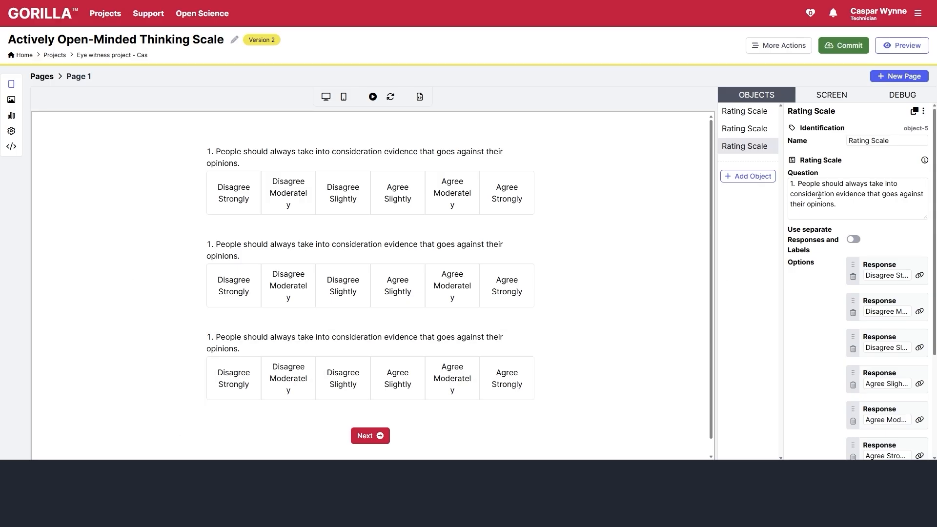
pyautogui.hotkey('ctrl', 'a')
pyautogui.write('2. Changing your mind is a sign of weakness.')
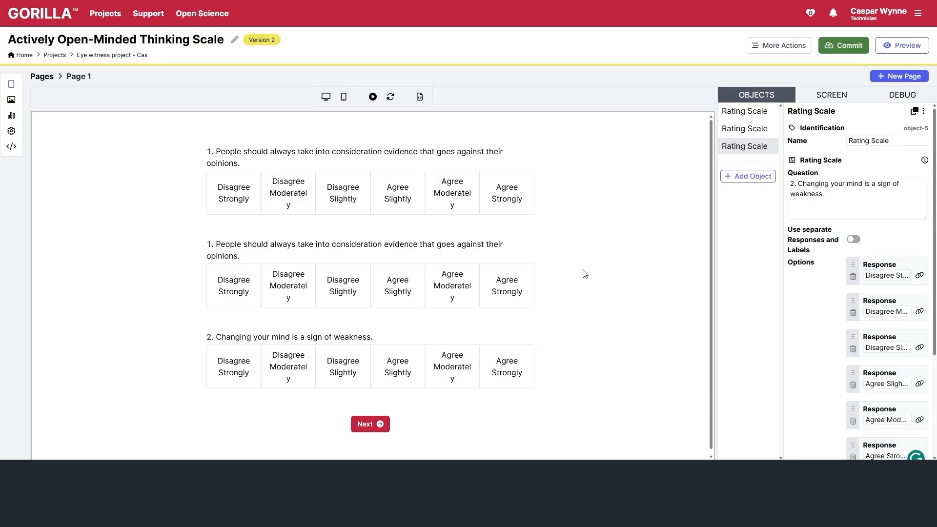
pyautogui.click(767, 128)
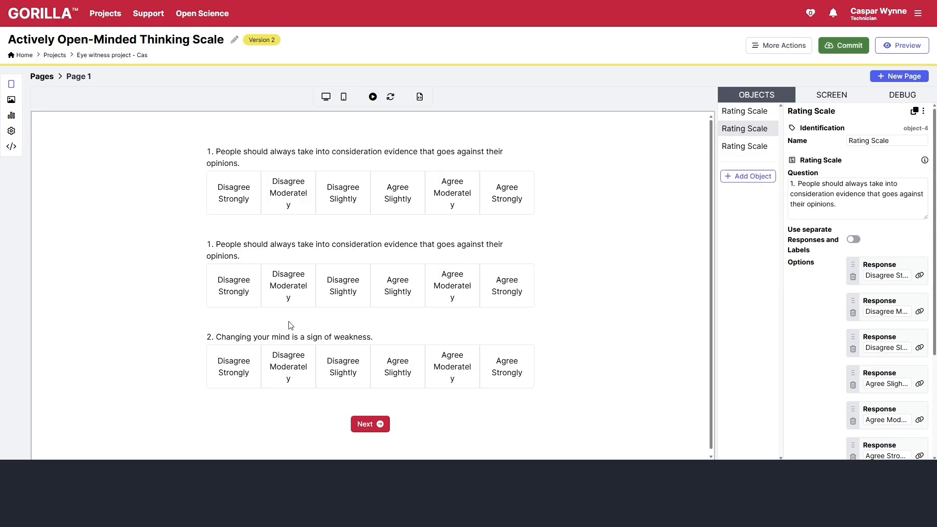
pyautogui.click(790, 200)
pyautogui.hotkey('ctrl', 'a')
pyautogui.write('3. I like to think that my actions are motivated by sound reasons.')
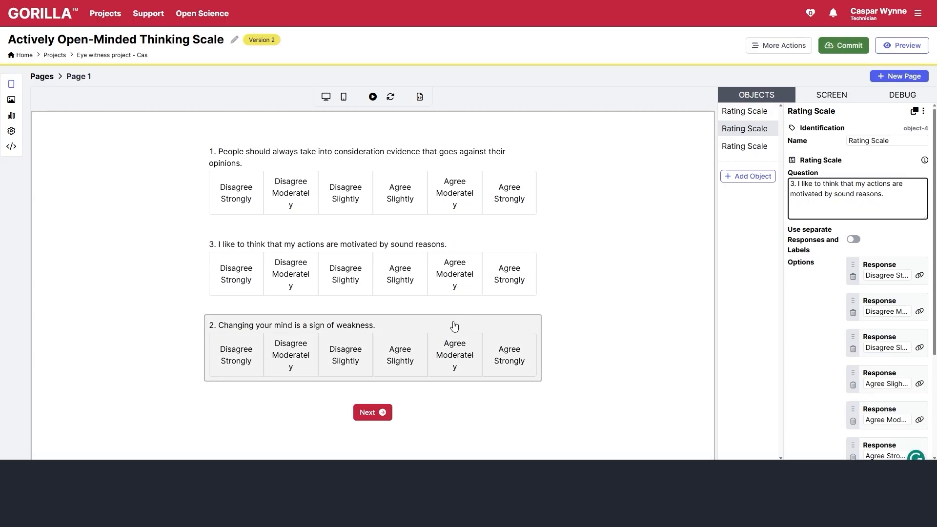
pyautogui.moveTo(740, 129); pyautogui.dragTo(737, 159)
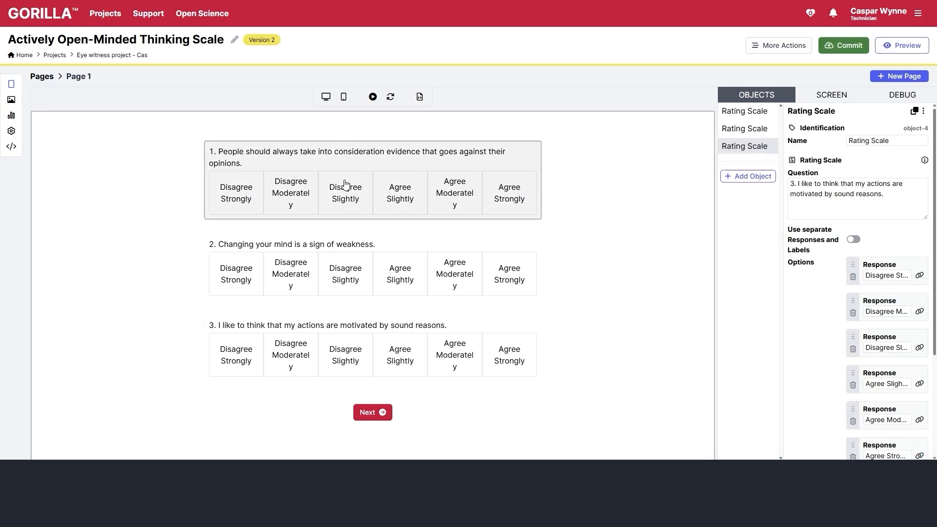
# - Delete both duplicate rating scales, leaving only statement 1's scale
pyautogui.click(924, 111)
pyautogui.click(895, 157)
pyautogui.click(506, 201)
pyautogui.click(747, 128)
pyautogui.click(924, 112)
pyautogui.click(894, 156)
pyautogui.click(506, 201)
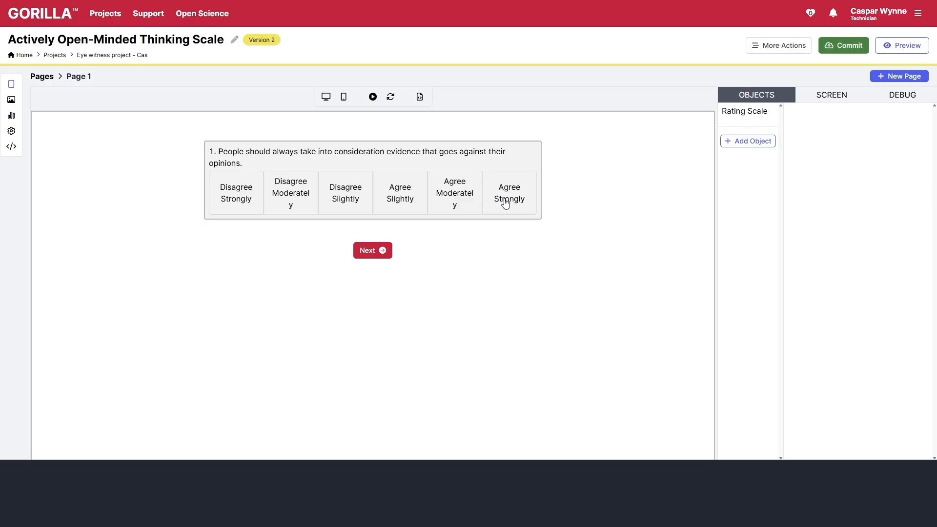
# - Set the rating scale question to 'Please rate how much you agree with each of the following statements:' and enable multiple items
pyautogui.click(506, 201)
pyautogui.click(830, 200)
pyautogui.hotkey('ctrl', 'a')
pyautogui.write('Please rate how much you agree with each of the following statements:')
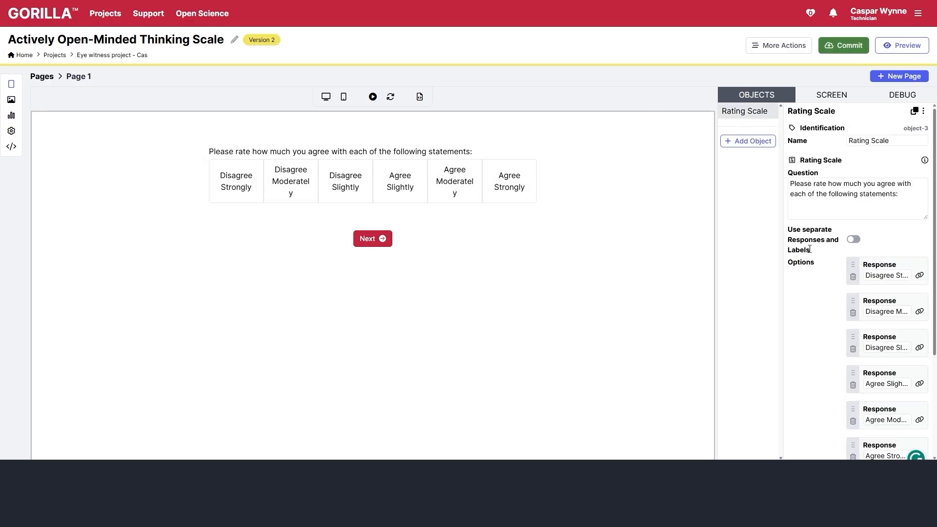
pyautogui.scroll(-3, 830, 293)
pyautogui.click(854, 355)
# - Paste statements 1–4 into the first four rating-scale items
pyautogui.scroll(-1, 859, 342)
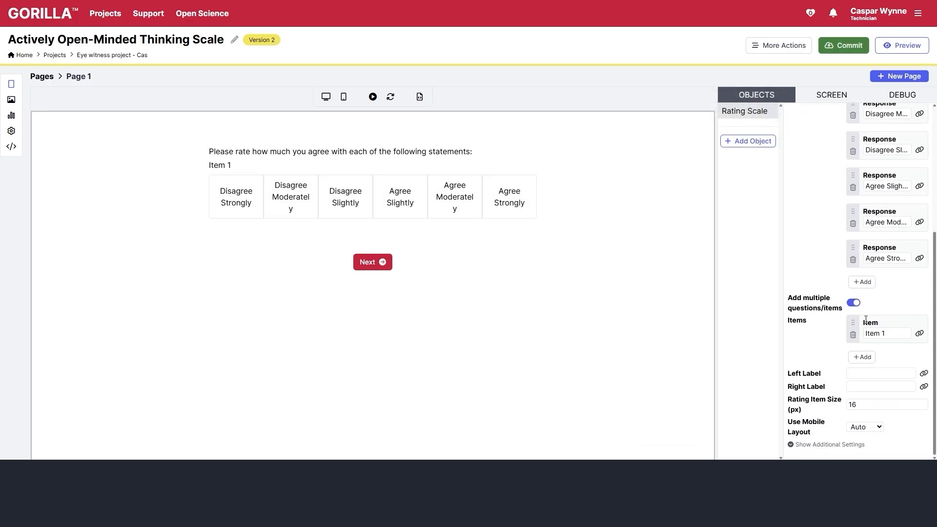
pyautogui.click(886, 333)
pyautogui.hotkey('ctrl', 'a')
pyautogui.write('1. People should always take into consideration evidence that goes against their opinions.')
pyautogui.click(862, 357)
pyautogui.click(886, 369)
pyautogui.write('2. Changing your mind is a sign of weakness. (R)')
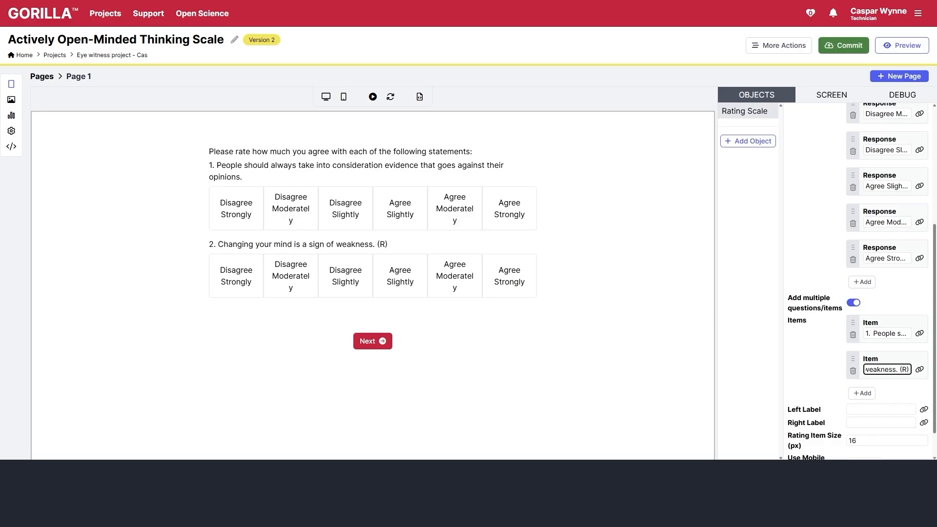
pyautogui.click(861, 393)
pyautogui.click(887, 406)
pyautogui.write('3. I like to think that my actions are motivated by sound reasons.')
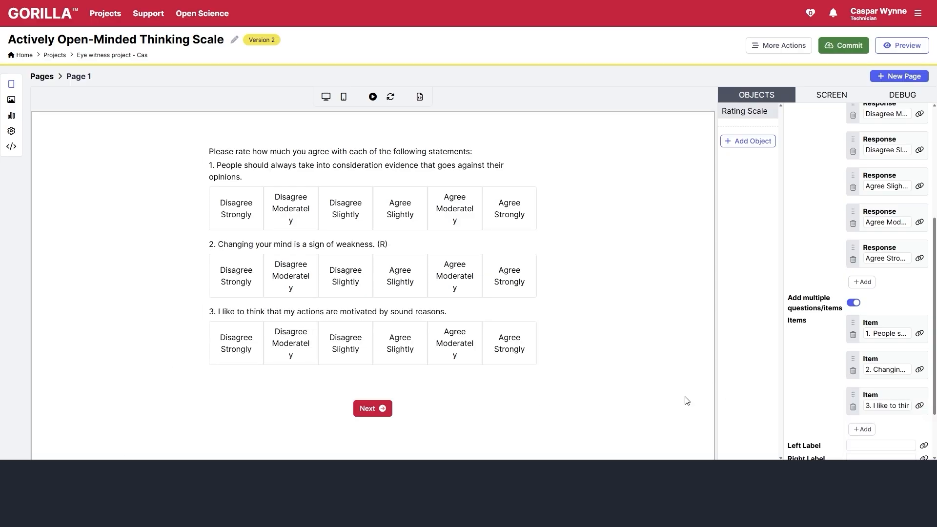
pyautogui.click(861, 429)
pyautogui.click(886, 369)
pyautogui.hotkey('ctrl', 'v')
# - Add items 5–9 and paste statements 5–9 into them
pyautogui.click(862, 393)
pyautogui.click(886, 406)
pyautogui.hotkey('ctrl', 'v')
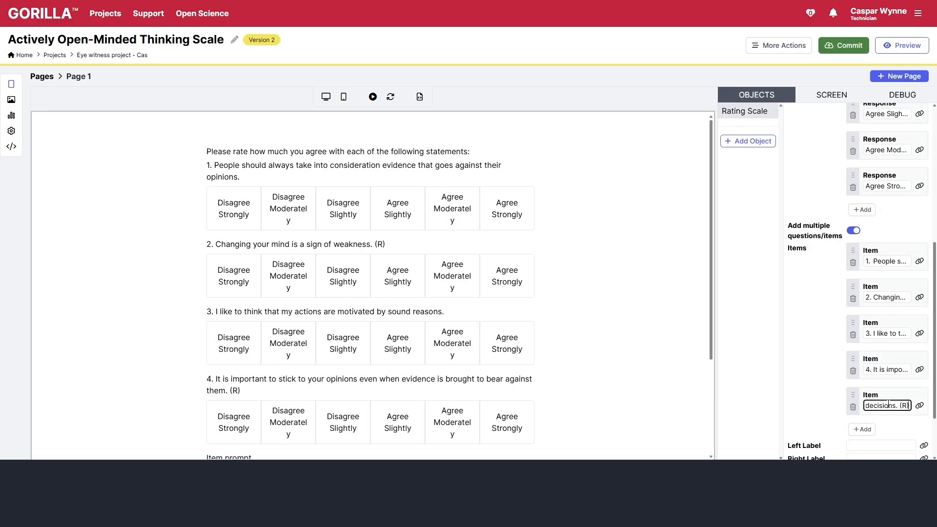
pyautogui.click(862, 429)
pyautogui.click(875, 442)
pyautogui.hotkey('ctrl', 'v')
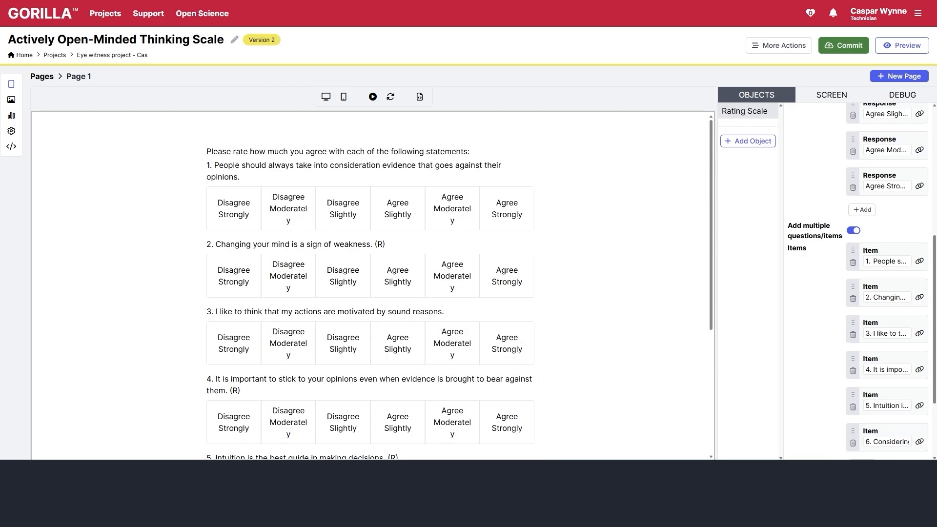
pyautogui.scroll(-2, 908, 369)
pyautogui.click(863, 357)
pyautogui.click(874, 370)
pyautogui.hotkey('ctrl', 'v')
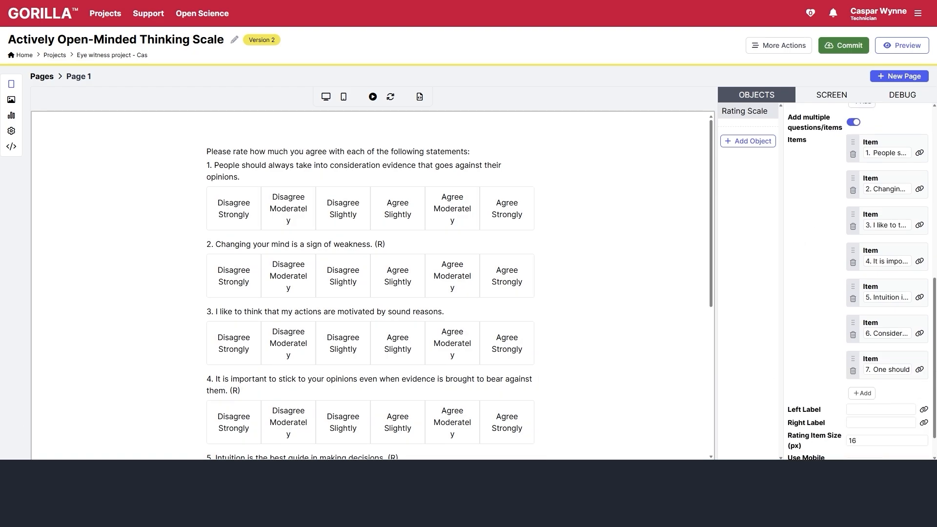
pyautogui.click(863, 393)
pyautogui.click(877, 406)
pyautogui.hotkey('ctrl', 'v')
pyautogui.click(862, 430)
pyautogui.click(882, 442)
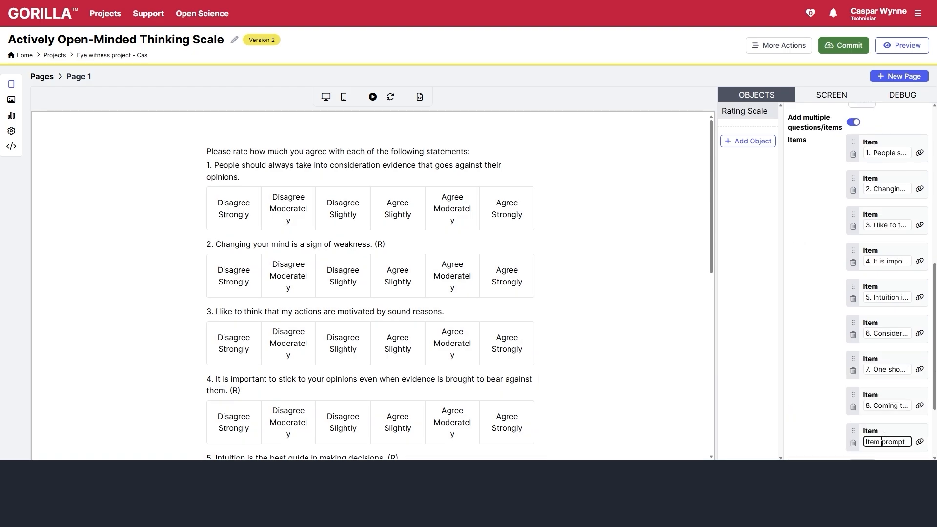
pyautogui.hotkey('ctrl', 'v')
# - Add items 10–13 and paste the remaining statements 10–13
pyautogui.scroll(-2, 893, 390)
pyautogui.click(862, 357)
pyautogui.click(877, 371)
pyautogui.hotkey('ctrl', 'v')
pyautogui.click(863, 394)
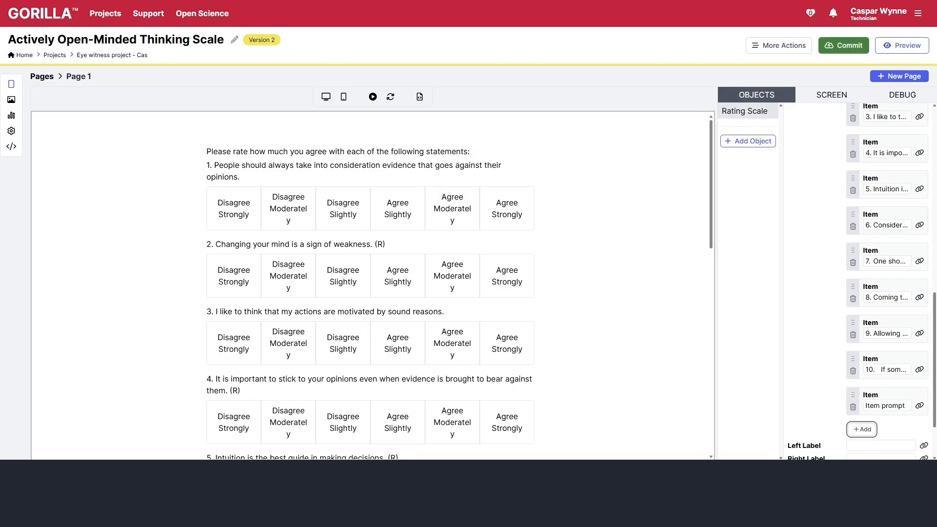
pyautogui.click(876, 406)
pyautogui.hotkey('ctrl', 'v')
pyautogui.click(862, 430)
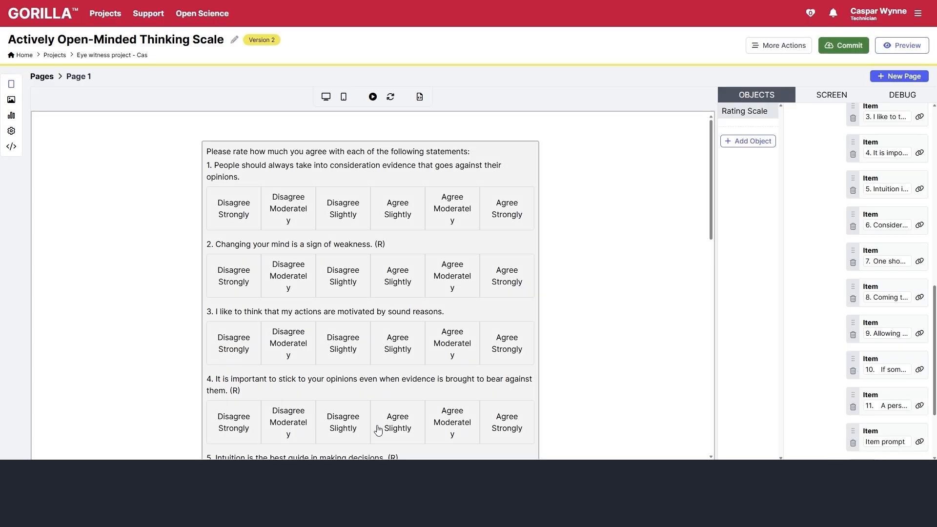
pyautogui.scroll(-3, 888, 293)
pyautogui.click(886, 333)
pyautogui.hotkey('ctrl', 'v')
pyautogui.click(862, 357)
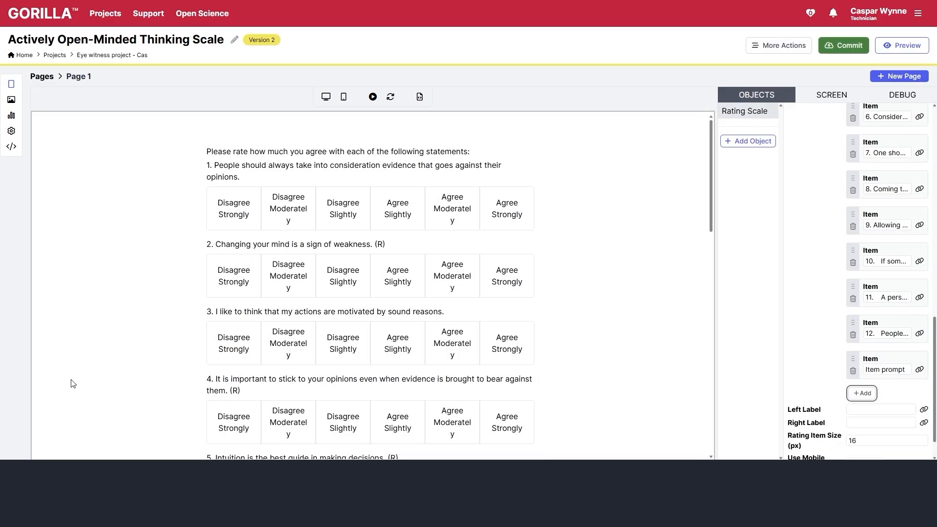
pyautogui.click(877, 371)
pyautogui.write('13. Certain opinions are just too important to abandon no matter how good a case can be made against them. (R)')
pyautogui.scroll(-10, 593, 261)
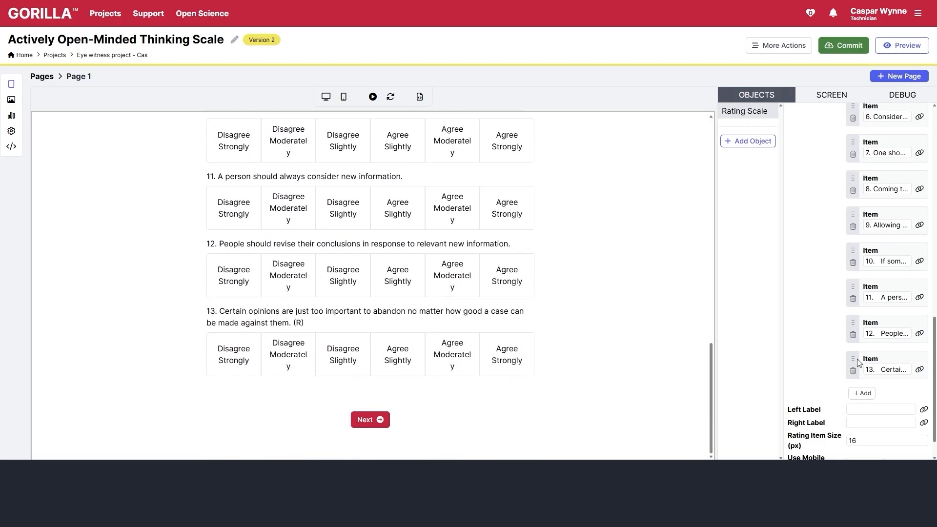
# - Remove the number prefixes from statements 13, 12 and 11, and the trailing tags from 13 and 12
pyautogui.click(875, 369)
pyautogui.press('Delete')
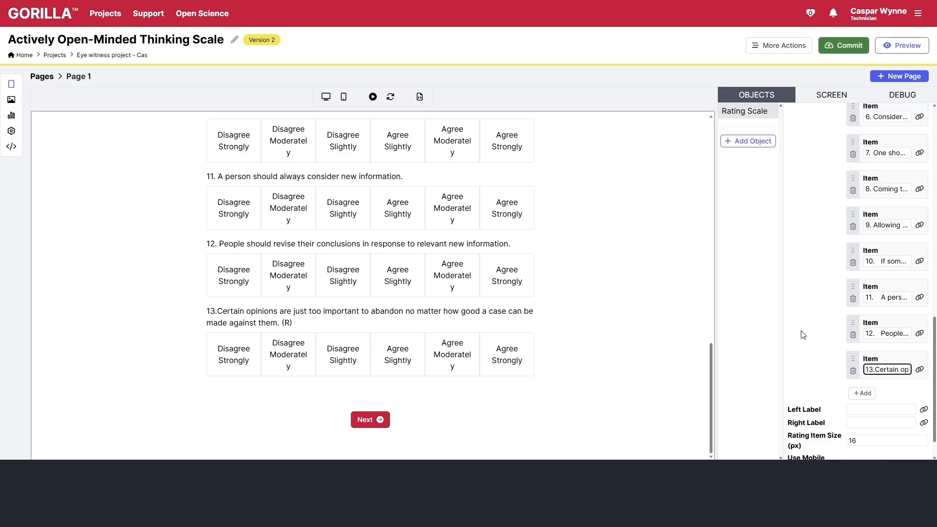
pyautogui.press('BackSpace')
pyautogui.press('BackSpace')
pyautogui.press('BackSpace')
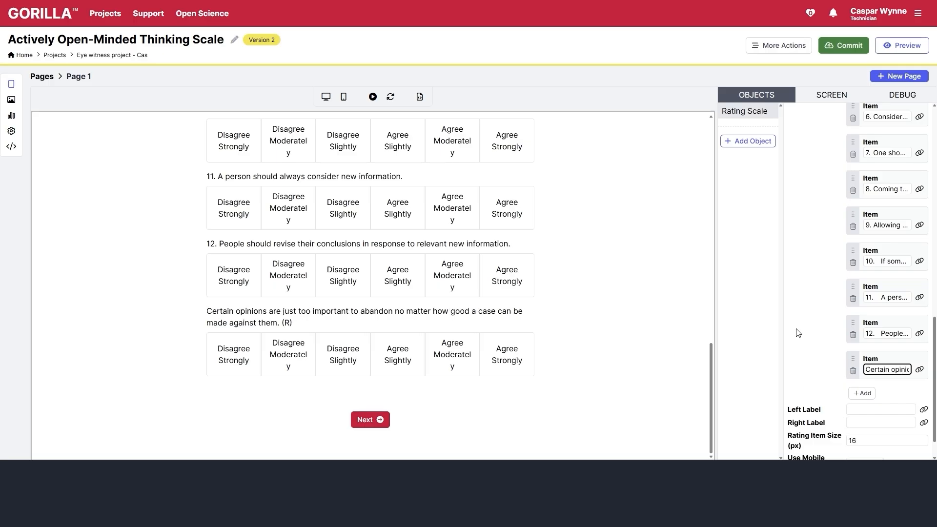
pyautogui.press('End')
pyautogui.press('BackSpace')
pyautogui.press('BackSpace')
pyautogui.press('BackSpace')
pyautogui.press('BackSpace')
pyautogui.click(883, 337)
pyautogui.press('BackSpace')
pyautogui.press('BackSpace')
pyautogui.press('BackSpace')
pyautogui.press('BackSpace')
pyautogui.press('BackSpace')
pyautogui.press('End')
pyautogui.press('BackSpace')
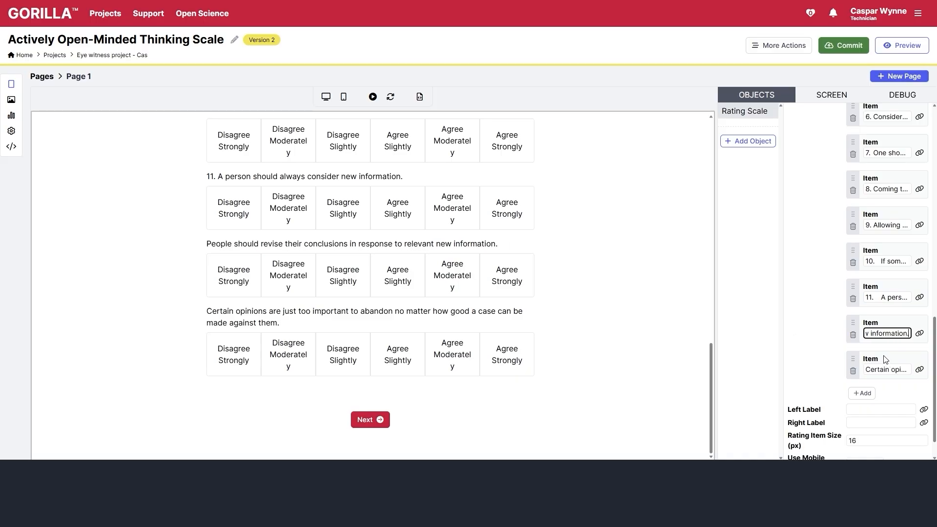
pyautogui.write('.')
pyautogui.click(879, 297)
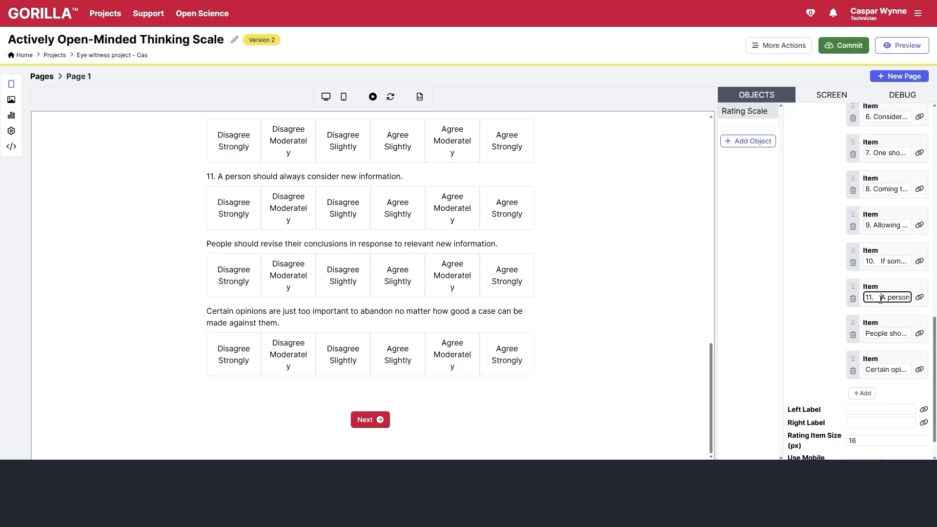
pyautogui.press('BackSpace')
pyautogui.press('BackSpace')
pyautogui.press('BackSpace')
pyautogui.press('BackSpace')
# - Strip the number prefixes from statements 10, 9 and 8, and the (R) tags from 10 and 8
pyautogui.click(882, 261)
pyautogui.press('BackSpace')
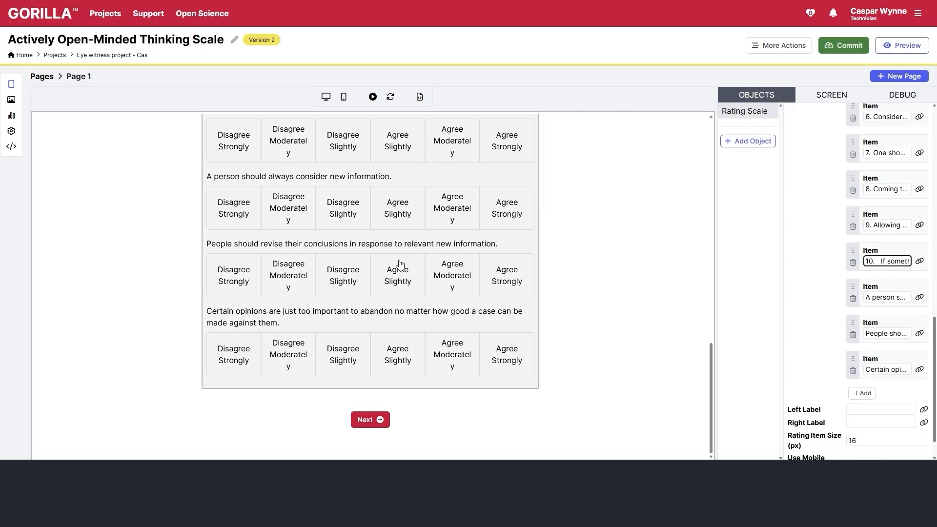
pyautogui.press('BackSpace')
pyautogui.press('BackSpace')
pyautogui.press('BackSpace')
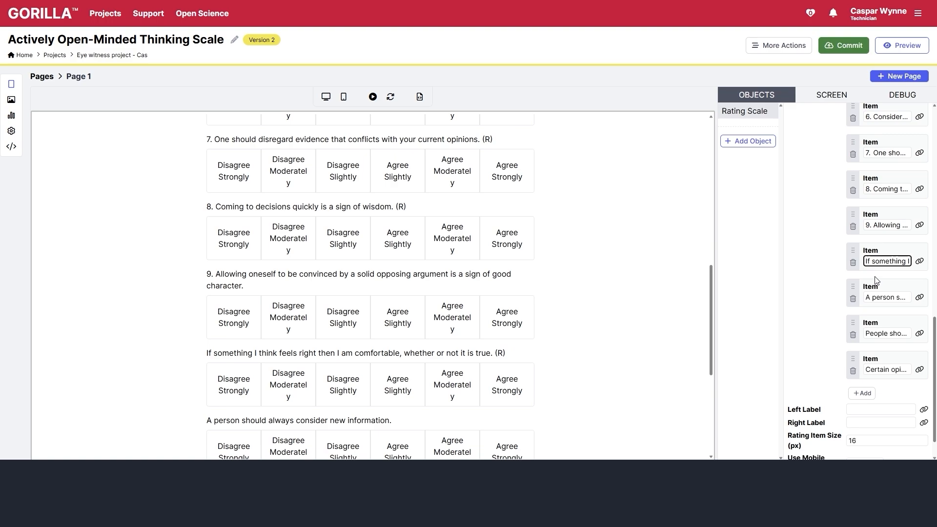
pyautogui.press('End')
pyautogui.press('BackSpace')
pyautogui.press('BackSpace')
pyautogui.press('BackSpace')
pyautogui.press('BackSpace')
pyautogui.click(874, 225)
pyautogui.press('BackSpace')
pyautogui.press('BackSpace')
pyautogui.press('BackSpace')
pyautogui.press('End')
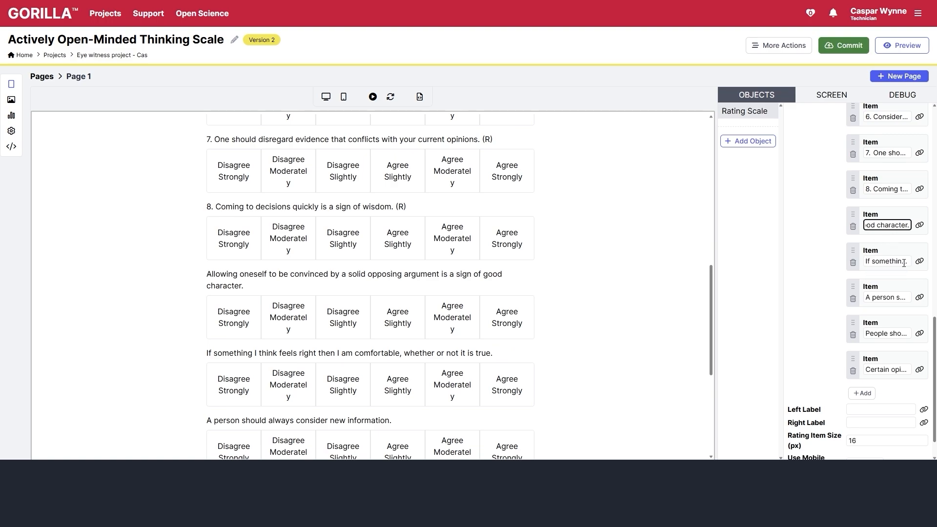
pyautogui.press('Home')
pyautogui.press('End')
pyautogui.click(874, 188)
pyautogui.press('BackSpace')
pyautogui.press('BackSpace')
pyautogui.press('BackSpace')
pyautogui.press('End')
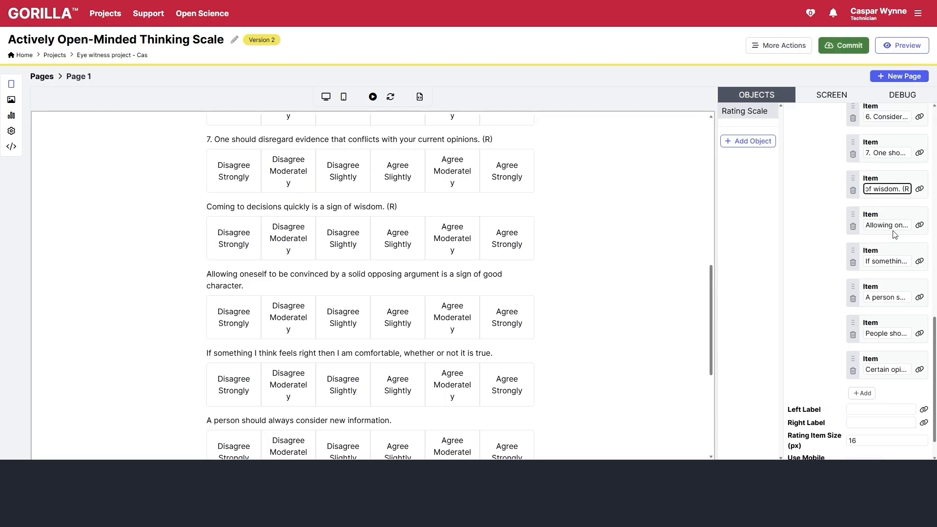
pyautogui.press('BackSpace')
pyautogui.press('BackSpace')
pyautogui.press('BackSpace')
pyautogui.press('BackSpace')
# - Remove the numbers and (R) tags from statements 7 and 6, and item 5's number prefix
pyautogui.click(876, 153)
pyautogui.press('BackSpace')
pyautogui.press('BackSpace')
pyautogui.press('BackSpace')
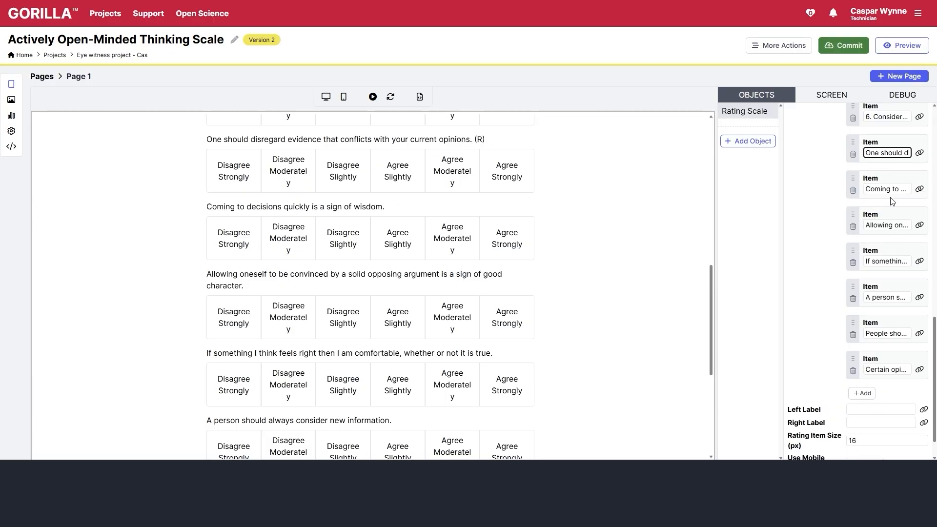
pyautogui.press('End')
pyautogui.press('BackSpace')
pyautogui.press('BackSpace')
pyautogui.press('BackSpace')
pyautogui.press('BackSpace')
pyautogui.click(874, 117)
pyautogui.press('BackSpace')
pyautogui.press('BackSpace')
pyautogui.press('BackSpace')
pyautogui.press('End')
pyautogui.press('BackSpace')
pyautogui.press('BackSpace')
pyautogui.press('BackSpace')
pyautogui.press('BackSpace')
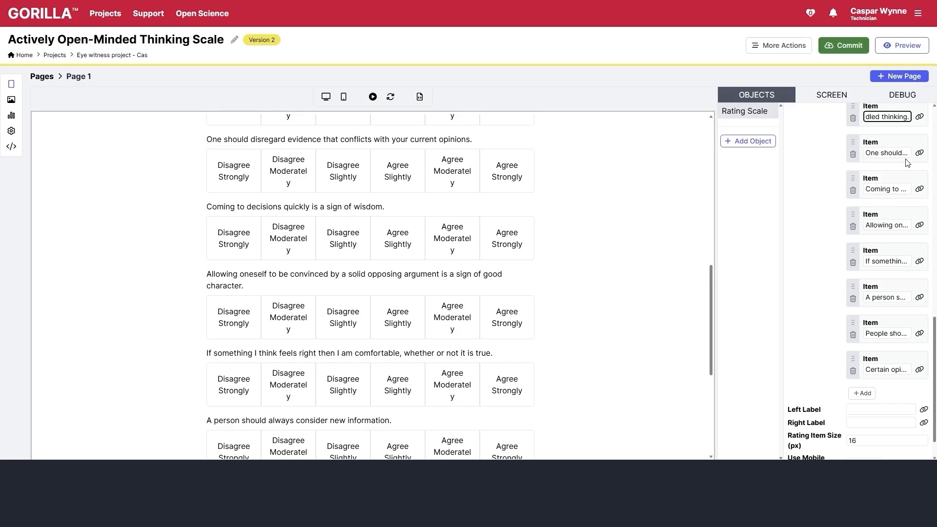
pyautogui.scroll(4, 879, 220)
pyautogui.click(875, 276)
pyautogui.press('BackSpace')
pyautogui.press('BackSpace')
pyautogui.press('BackSpace')
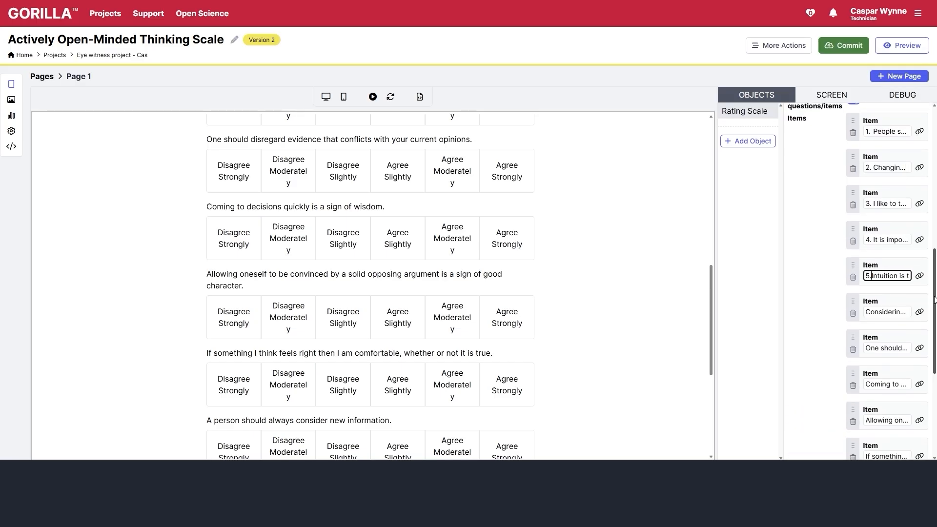
# - Remove the (R) markers from items 5 and 4, and item 4's leading number
pyautogui.press('End')
pyautogui.press('BackSpace')
pyautogui.press('BackSpace')
pyautogui.press('BackSpace')
pyautogui.press('BackSpace')
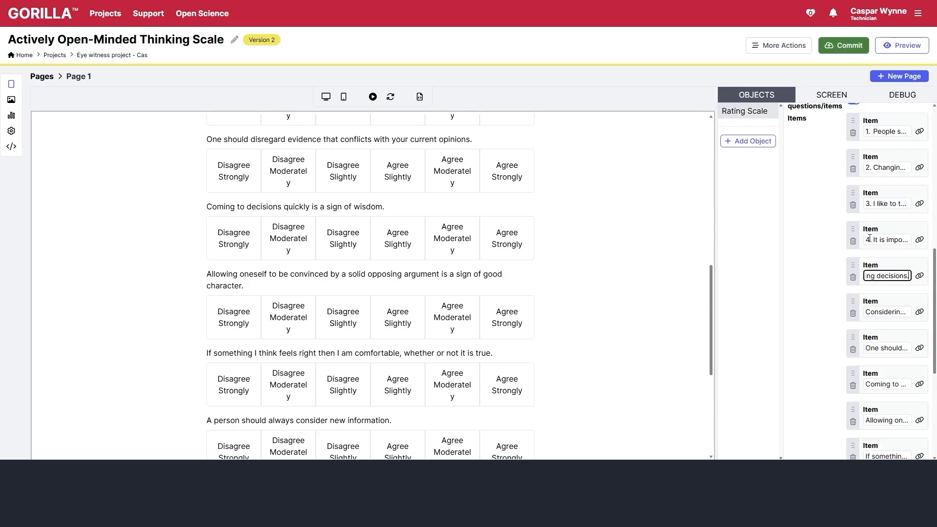
pyautogui.click(874, 240)
pyautogui.press('End')
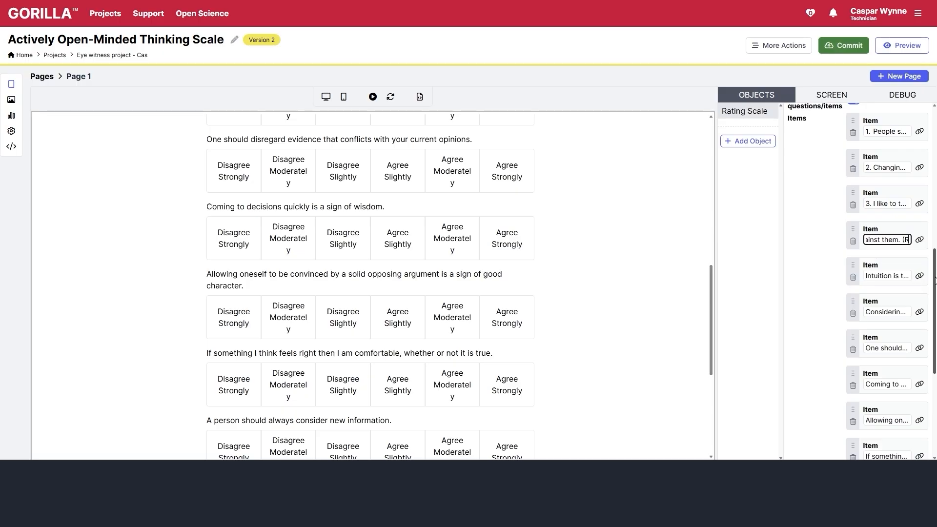
pyautogui.press('BackSpace')
pyautogui.press('BackSpace')
pyautogui.press('BackSpace')
pyautogui.press('Home')
pyautogui.press('Delete')
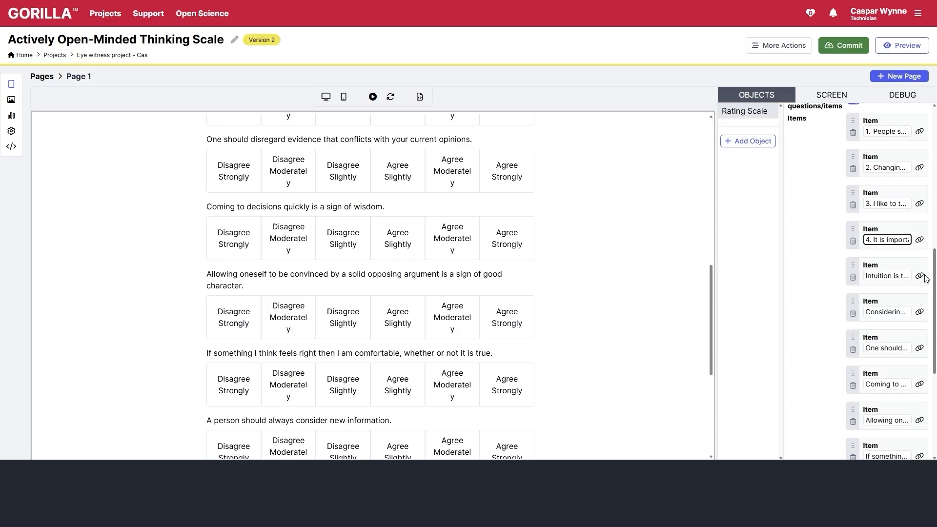
pyautogui.press('Delete')
pyautogui.press('Delete')
pyautogui.press('Delete')
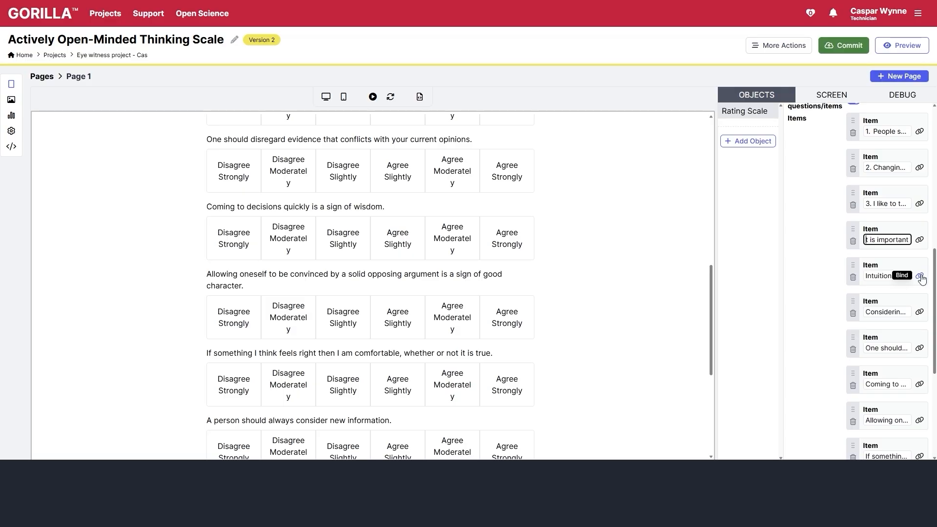
pyautogui.write('I')
# - Strip the number prefixes from items 3, 2 and 1, and item 2's (R) marker
pyautogui.click(872, 204)
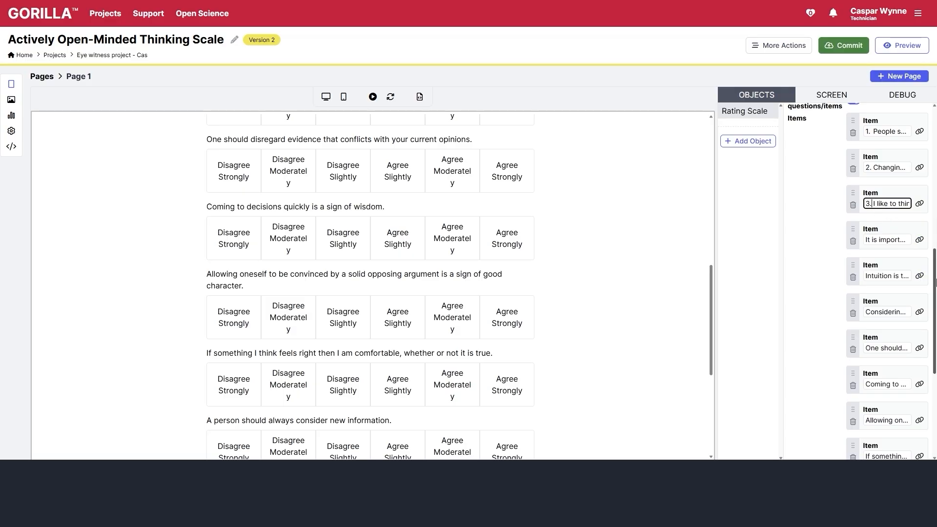
pyautogui.press('BackSpace')
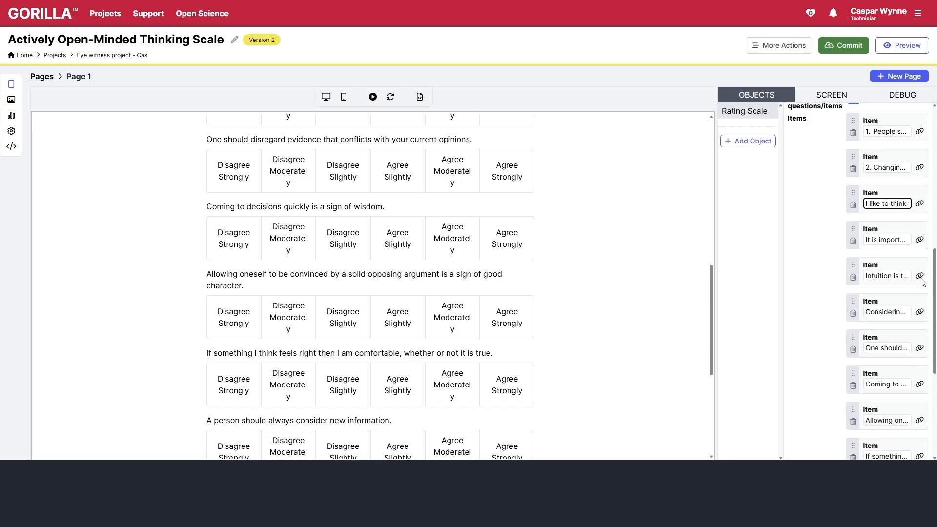
pyautogui.press('End')
pyautogui.click(876, 168)
pyautogui.press('BackSpace')
pyautogui.press('BackSpace')
pyautogui.press('BackSpace')
pyautogui.press('End')
pyautogui.press('BackSpace')
pyautogui.press('BackSpace')
pyautogui.press('BackSpace')
pyautogui.press('BackSpace')
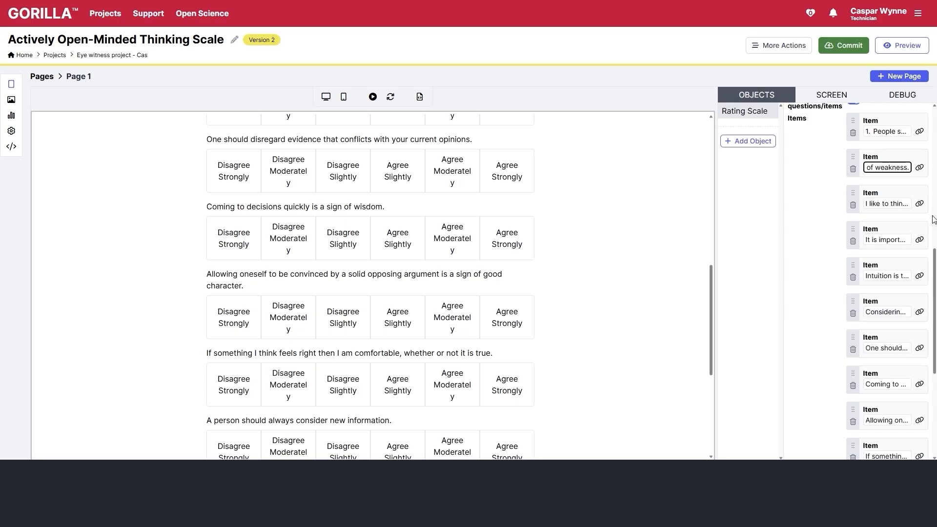
pyautogui.click(873, 128)
pyautogui.press('BackSpace')
pyautogui.press('BackSpace')
pyautogui.press('BackSpace')
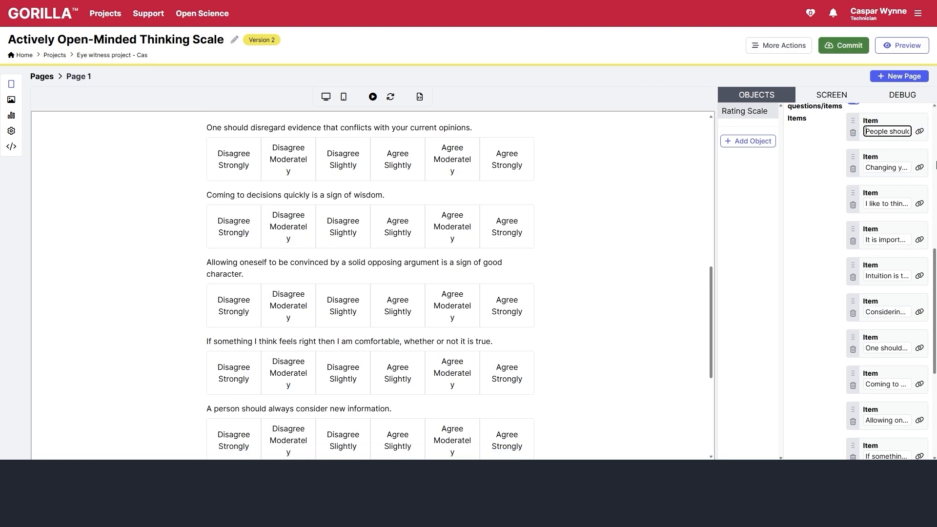
pyautogui.press('End')
pyautogui.scroll(10, 456, 207)
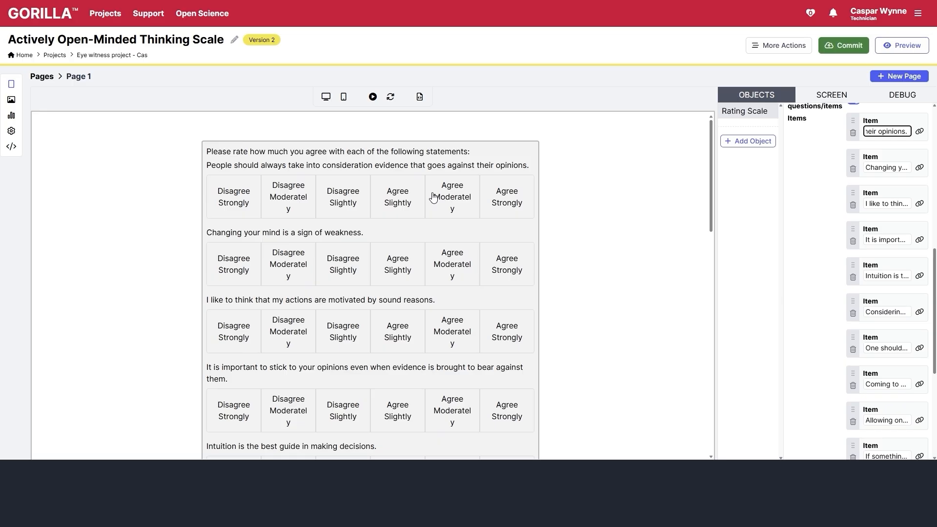
# - Create a score named Total and include Page 1 and its rating scale question in it
pyautogui.click(218, 191)
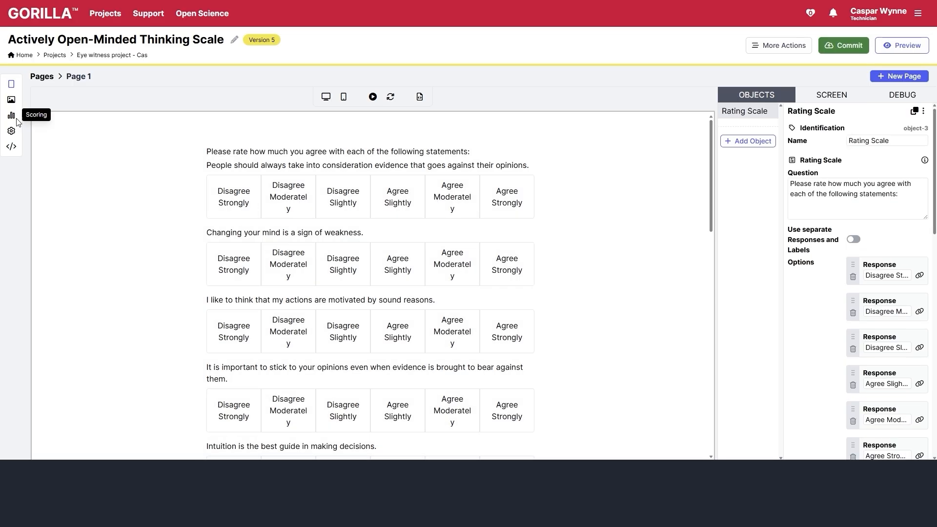
pyautogui.click(12, 116)
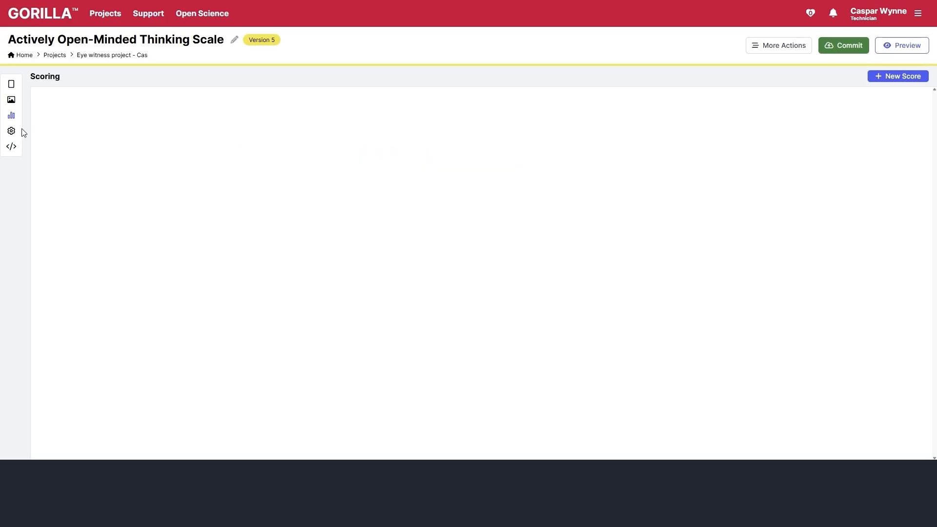
pyautogui.click(893, 77)
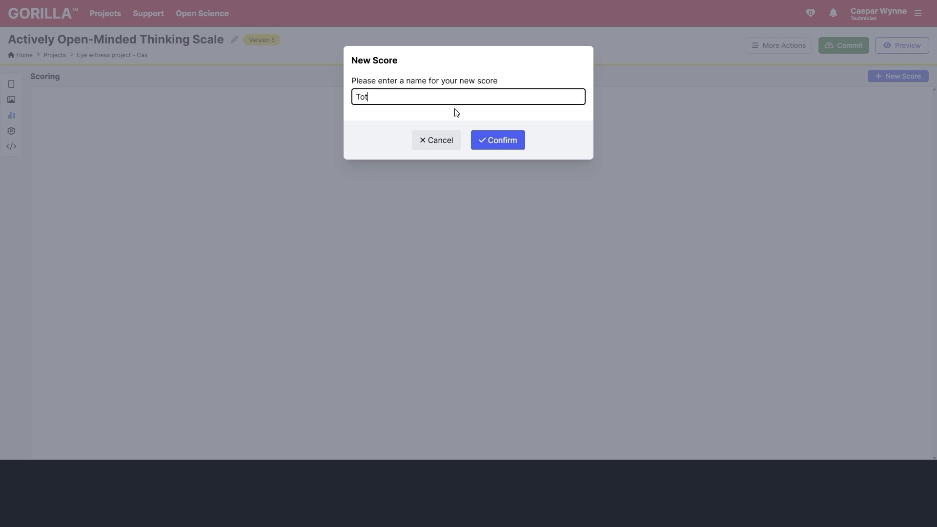
pyautogui.click(492, 141)
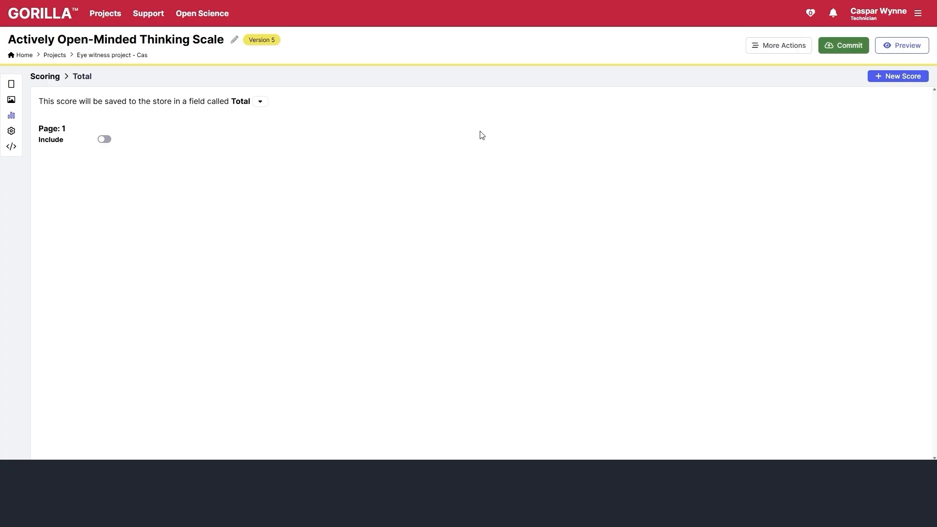
pyautogui.click(104, 140)
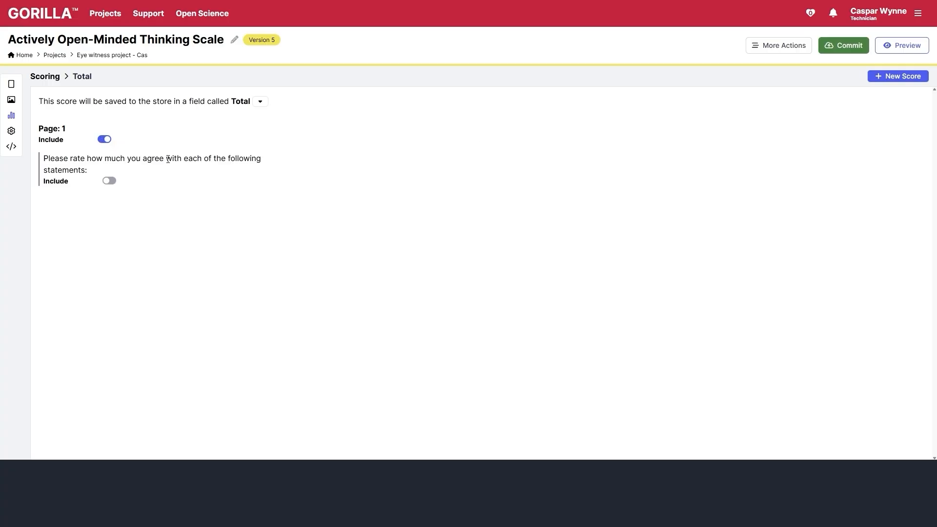
pyautogui.click(109, 181)
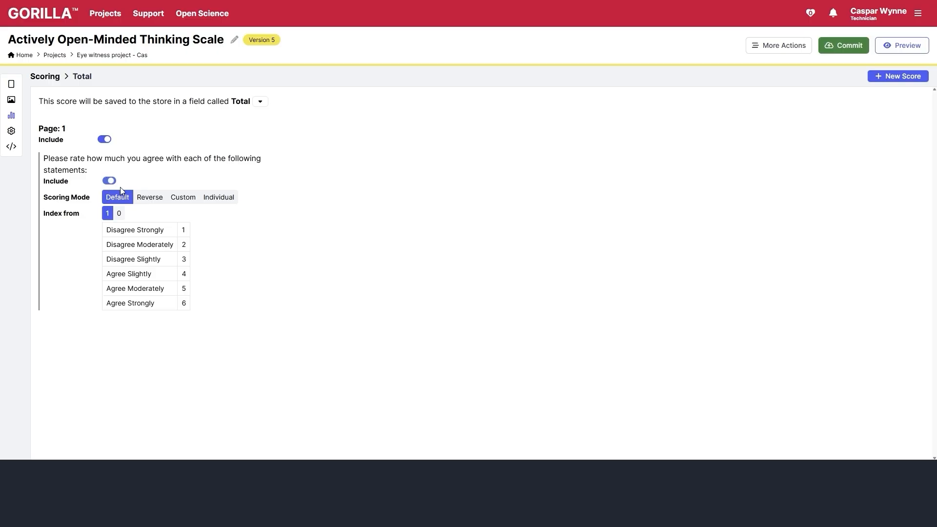
# - Switch Total to Individual scoring and include the first four statements, reversing 'Changing your mind' and 'It is important'
pyautogui.click(214, 203)
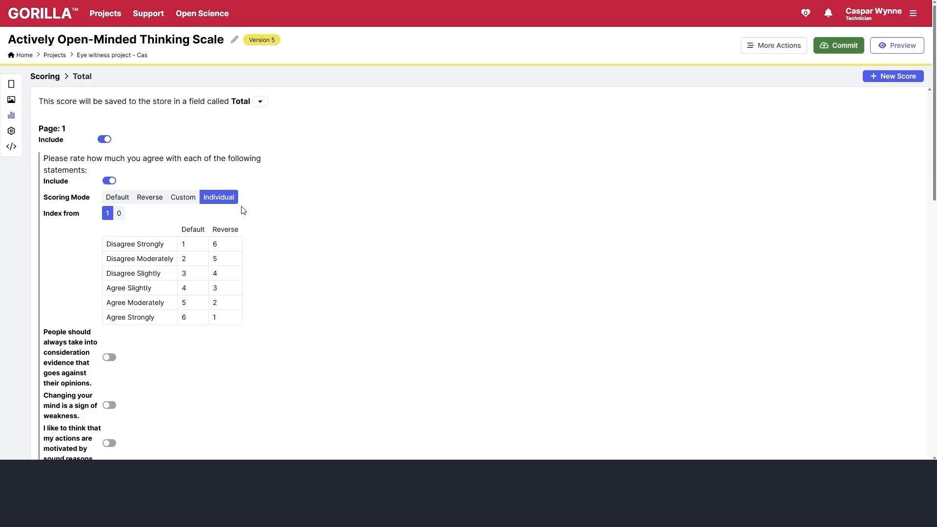
pyautogui.scroll(-4, 229, 203)
pyautogui.click(109, 163)
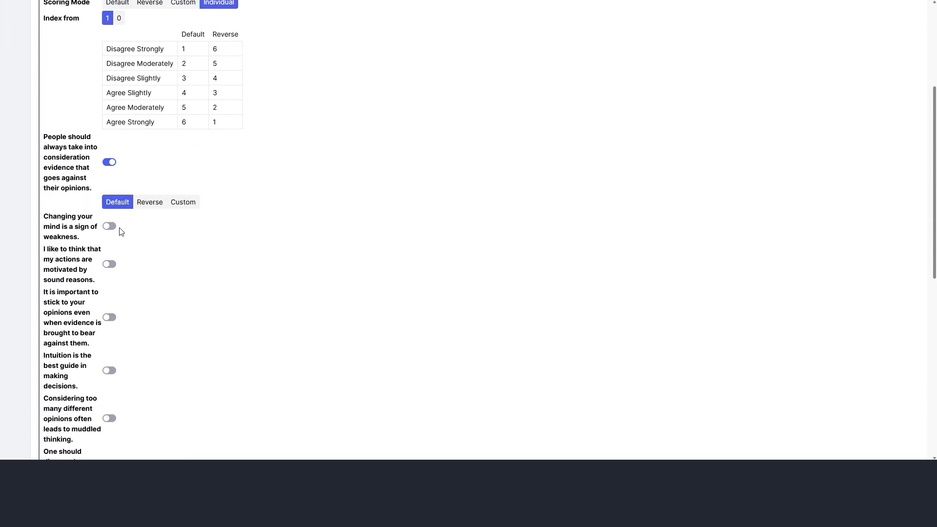
pyautogui.click(109, 227)
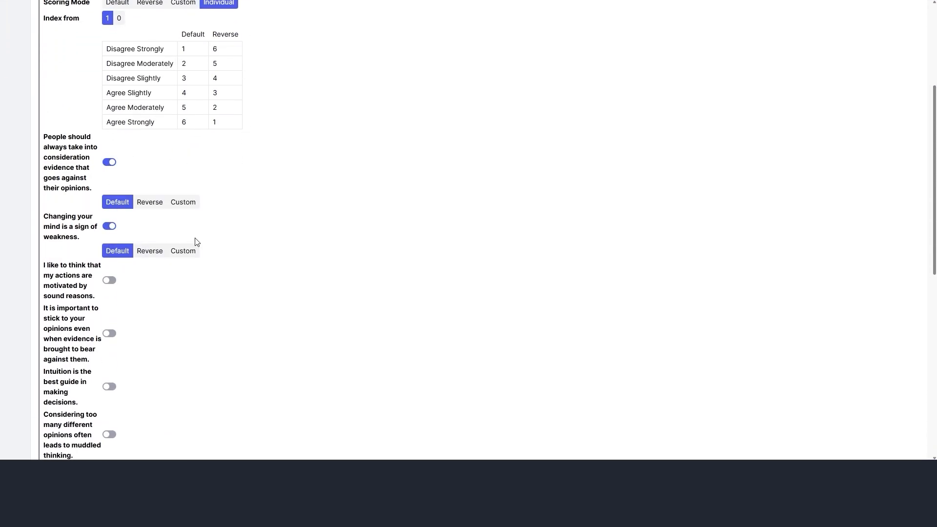
pyautogui.click(150, 251)
pyautogui.click(109, 281)
pyautogui.click(110, 349)
pyautogui.click(149, 390)
# - Include the Intuition, Considering too many and One should disregard statements, all reverse-scored
pyautogui.scroll(-5, 110, 170)
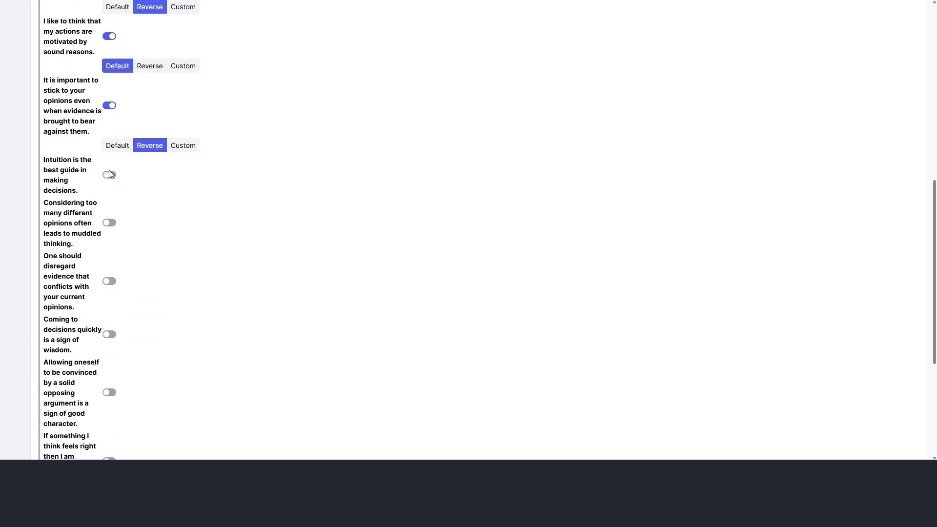
pyautogui.click(109, 175)
pyautogui.click(149, 204)
pyautogui.click(109, 239)
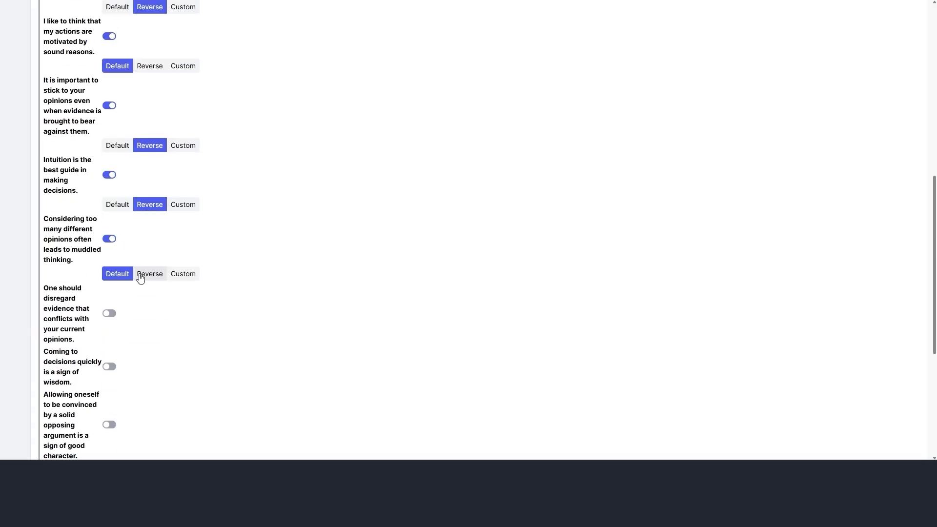
pyautogui.click(149, 273)
pyautogui.click(108, 313)
pyautogui.click(150, 351)
# - Include the last five statements, reversing 'Coming to decisions' and 'If something feels right'
pyautogui.scroll(-4, 134, 266)
pyautogui.click(109, 188)
pyautogui.click(150, 216)
pyautogui.click(108, 262)
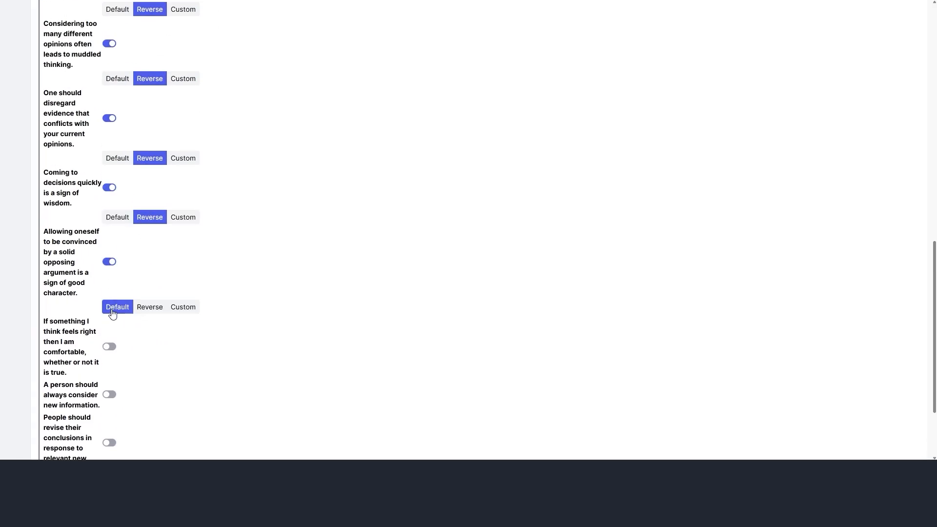
pyautogui.click(108, 347)
pyautogui.click(150, 386)
pyautogui.scroll(-3, 170, 295)
pyautogui.click(109, 282)
pyautogui.click(109, 346)
pyautogui.scroll(10, 389, 257)
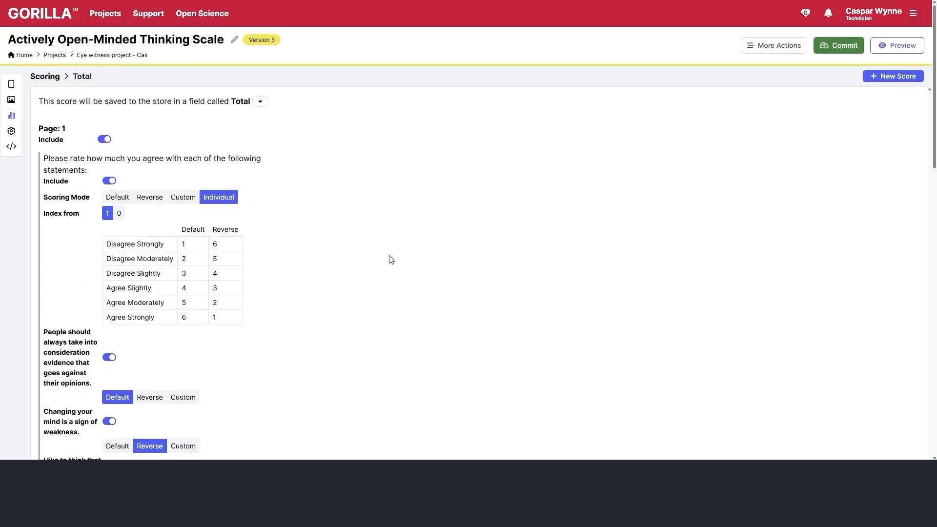
# - Rename the Total score to AOT-Total and return to the questionnaire's Pages view
pyautogui.click(260, 101)
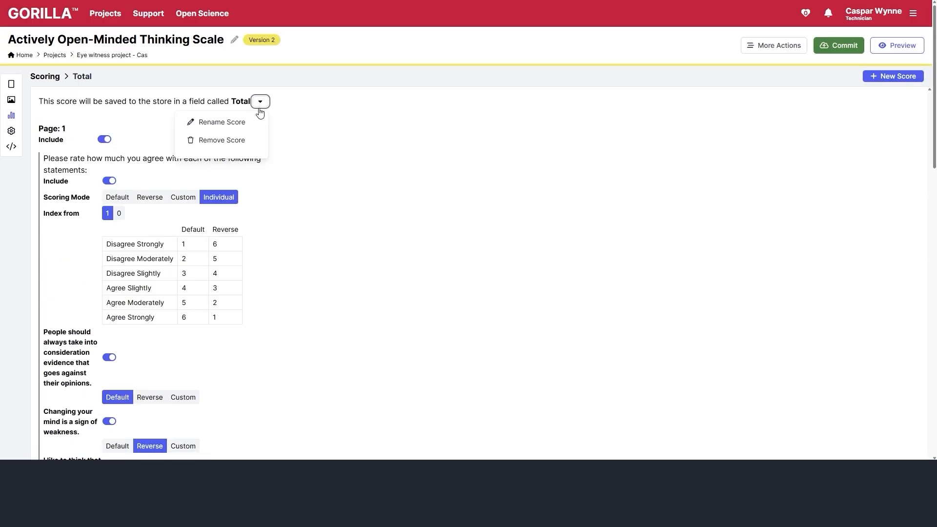
pyautogui.click(230, 126)
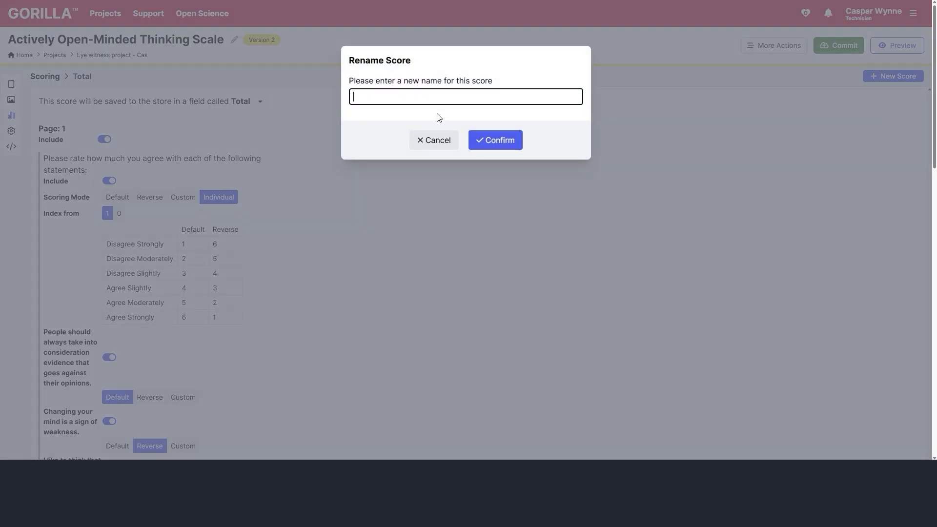
pyautogui.write('AOT-Total')
pyautogui.click(487, 144)
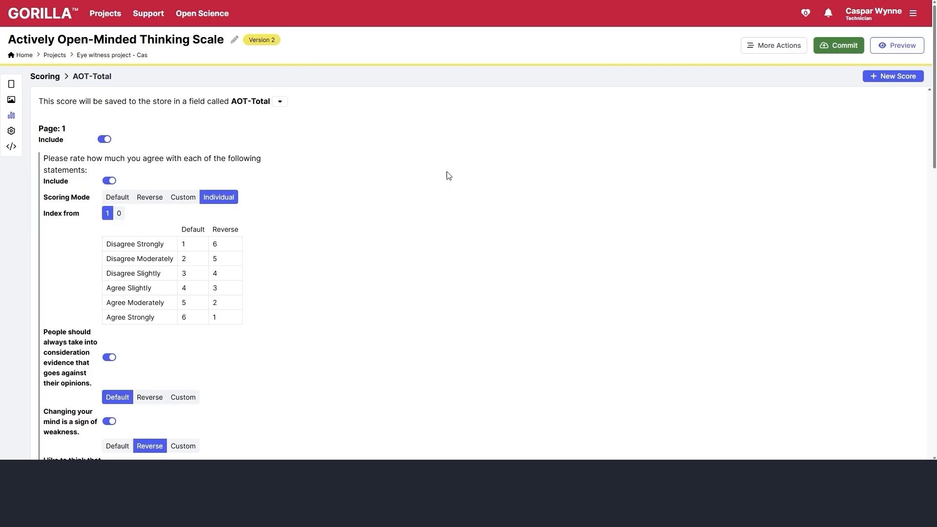
pyautogui.click(12, 84)
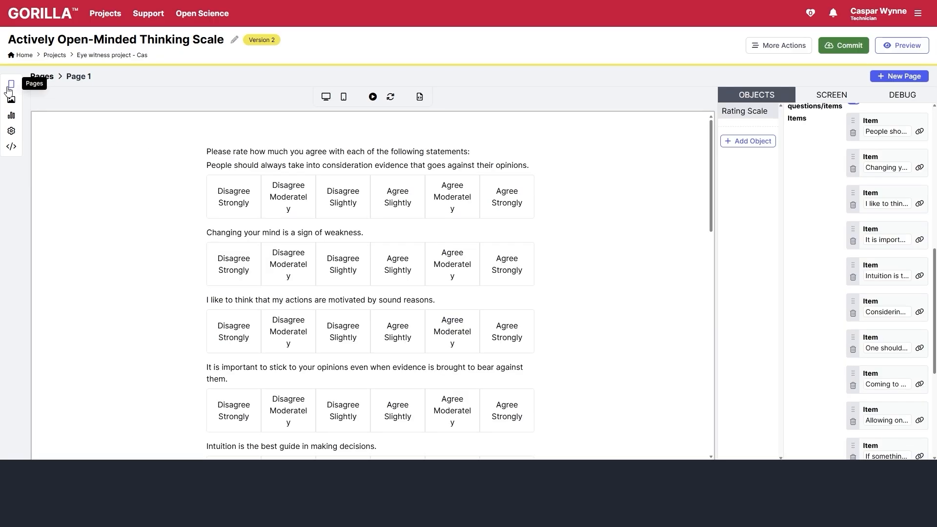
# - Commit the questionnaire with the description 'Created AOT and added' and return to the Eye witness project
pyautogui.click(834, 44)
pyautogui.click(528, 147)
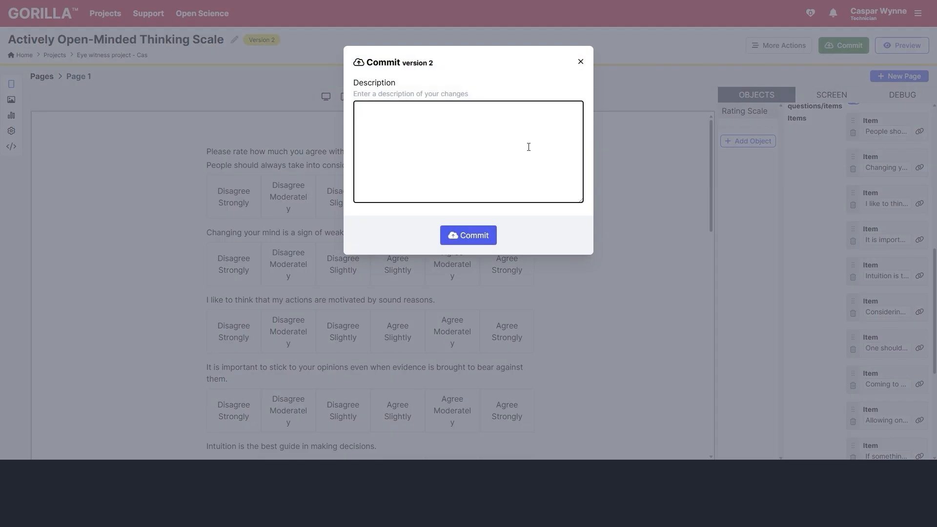
pyautogui.write('Created AIT')
pyautogui.press('BackSpace')
pyautogui.press('BackSpace')
pyautogui.write('OT and added')
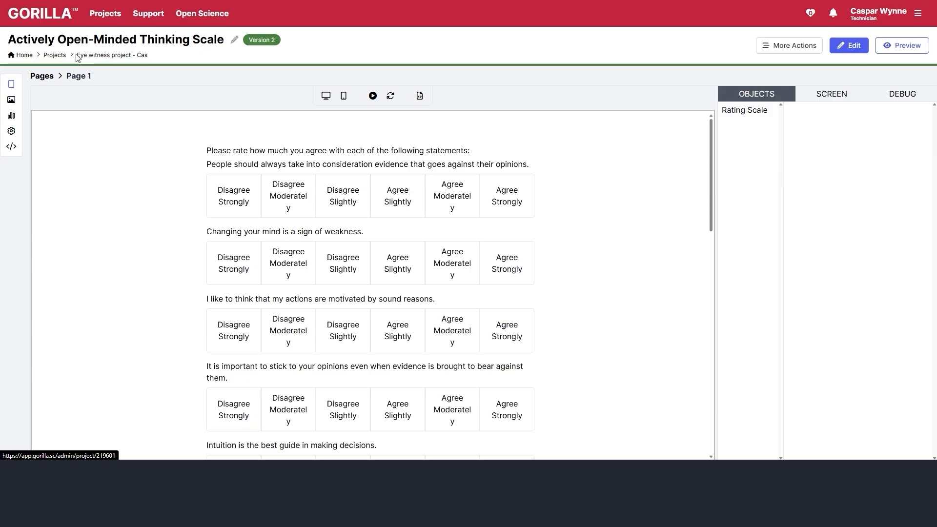
pyautogui.click(113, 55)
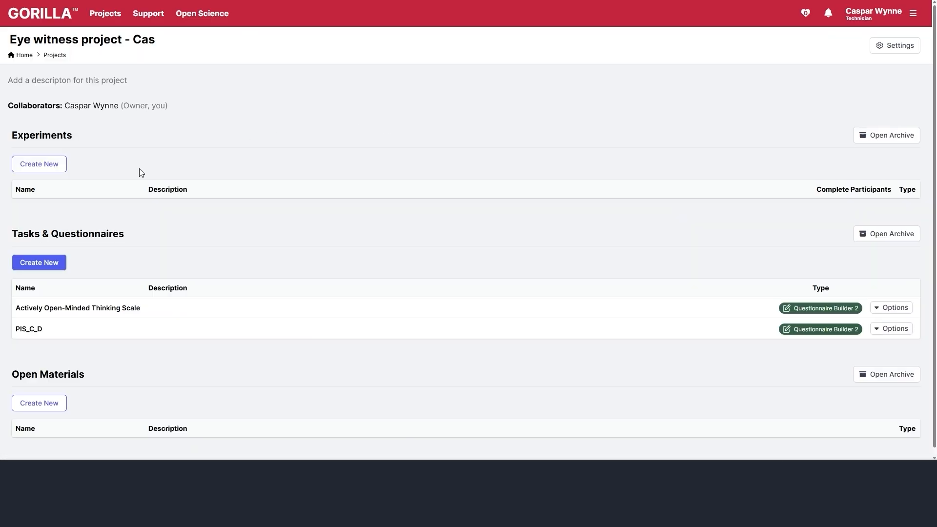
# - Create a new Questionnaire Builder questionnaire named 'Attention Check'
pyautogui.click(54, 264)
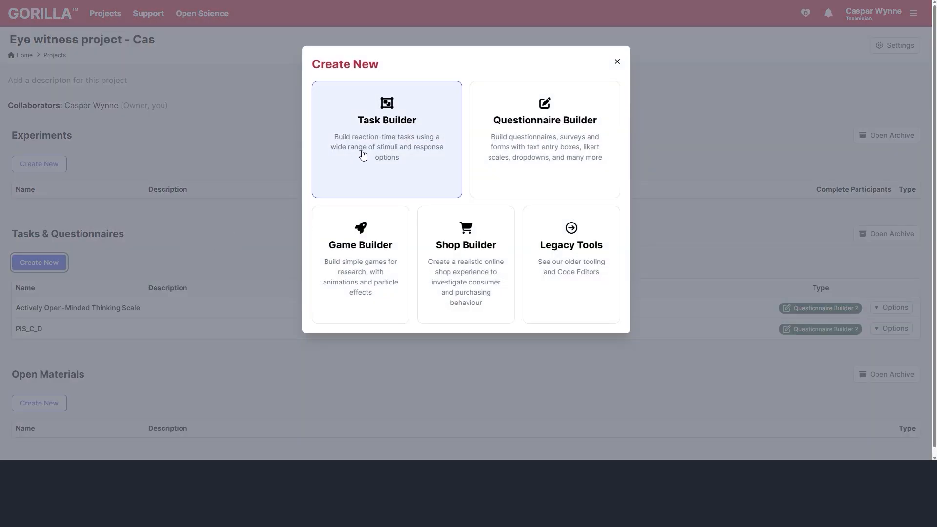
pyautogui.click(523, 145)
pyautogui.moveTo(473, 98); pyautogui.dragTo(124, 94)
pyautogui.write('A')
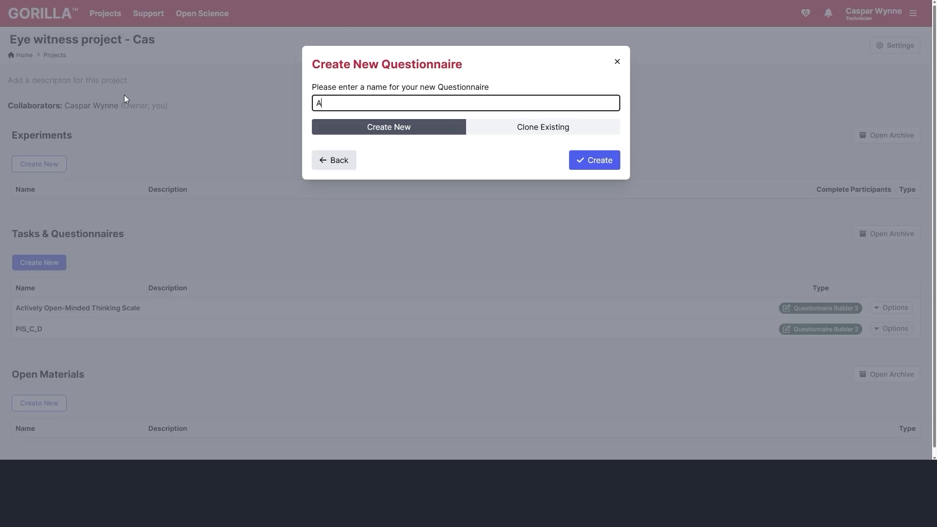
pyautogui.write('ttention Check')
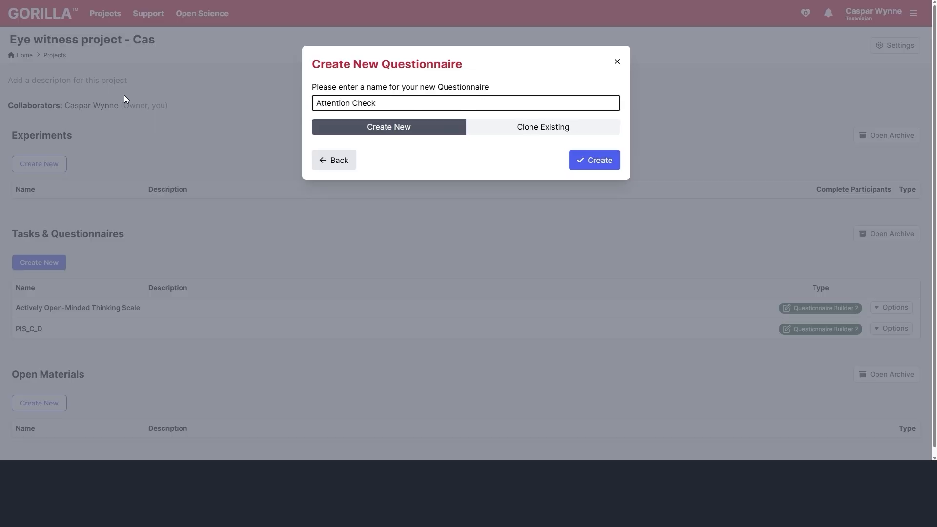
pyautogui.click(584, 160)
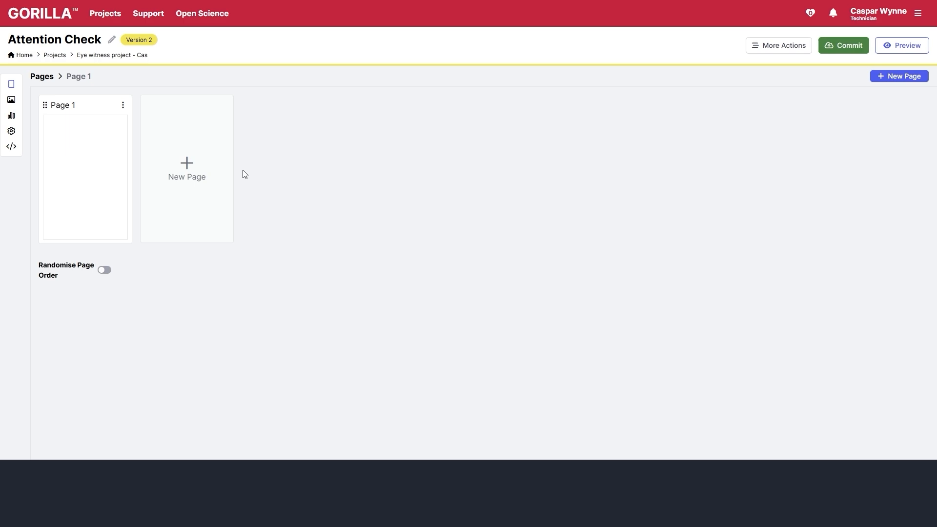
# - Add a rating scale to Page 1 and delete its third response option
pyautogui.click(102, 186)
pyautogui.click(749, 127)
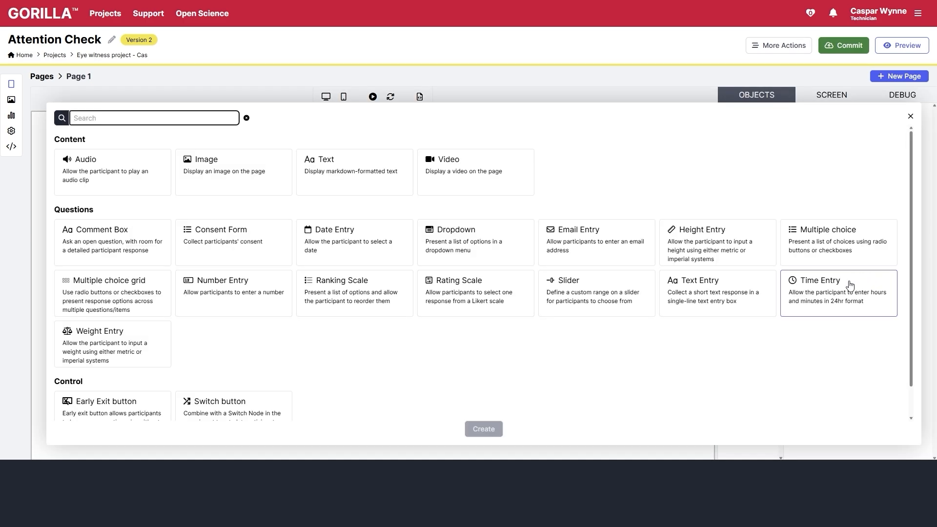
pyautogui.click(465, 310)
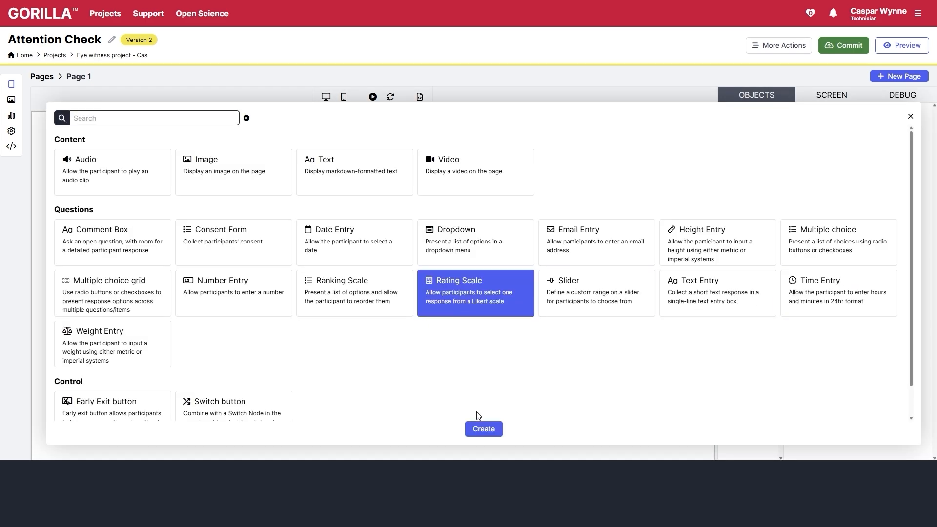
pyautogui.click(484, 429)
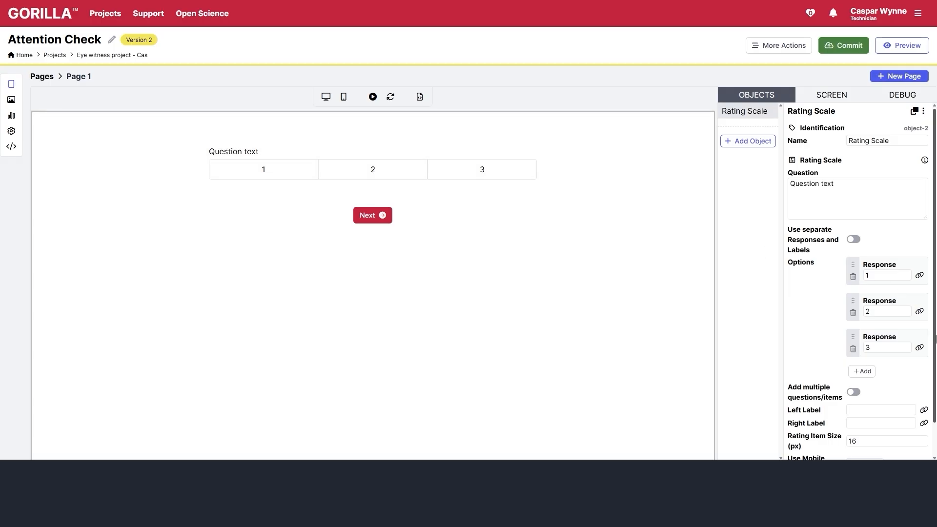
pyautogui.click(853, 349)
pyautogui.click(511, 205)
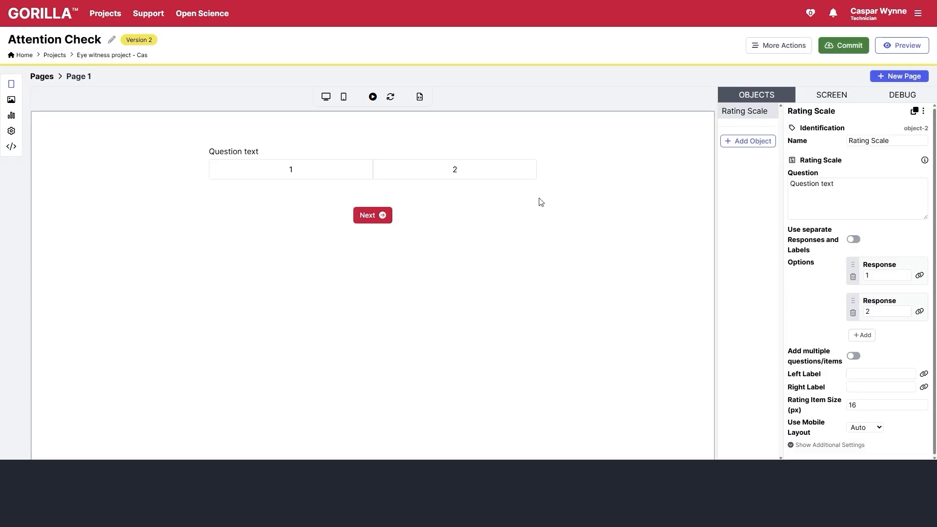
# - Set the question to 'Please click disagree' with responses 'Agree' and 'Disagree'
pyautogui.tripleClick(873, 204)
pyautogui.write('Please ')
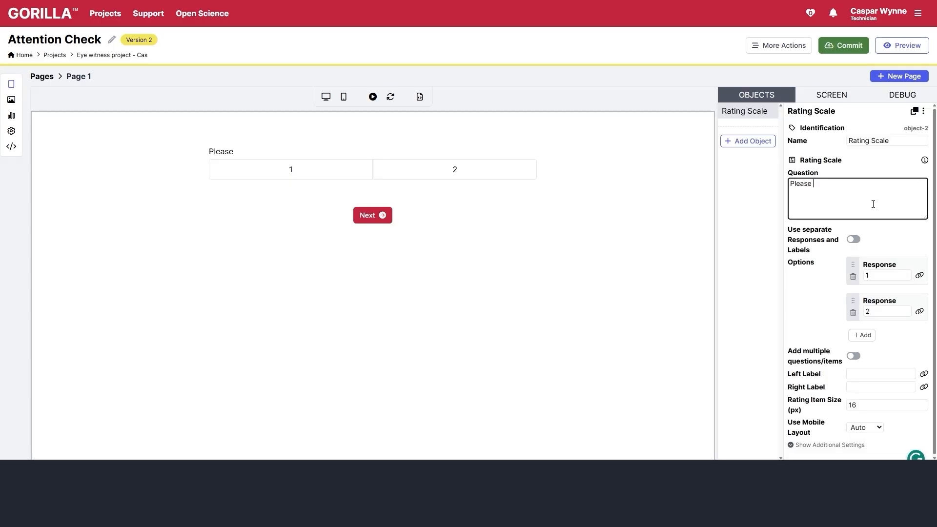
pyautogui.write('click disagree')
pyautogui.doubleClick(886, 275)
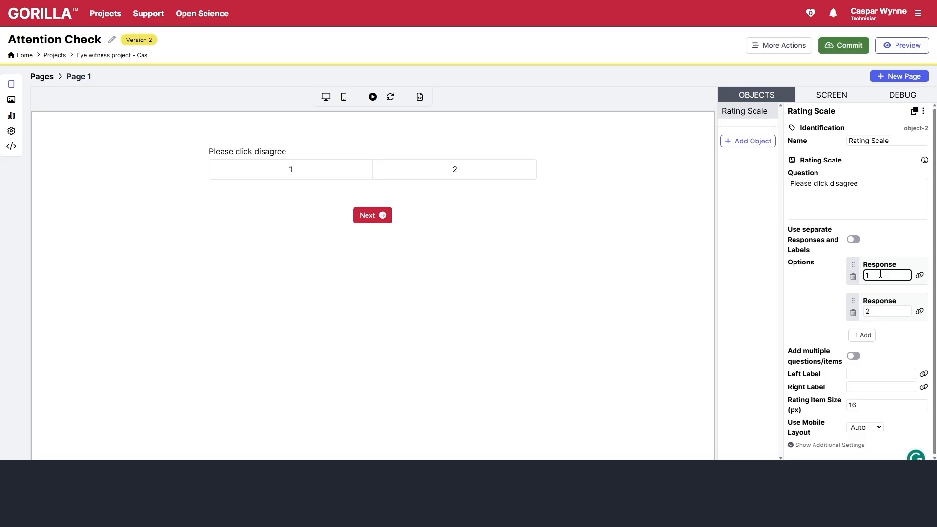
pyautogui.write('agree')
pyautogui.doubleClick(890, 308)
pyautogui.write('disagree')
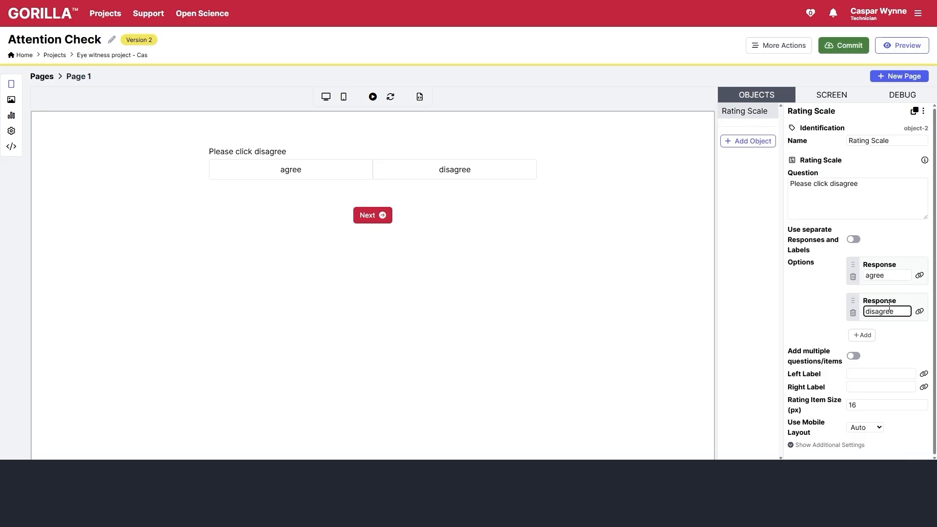
pyautogui.click(415, 328)
pyautogui.click(871, 312)
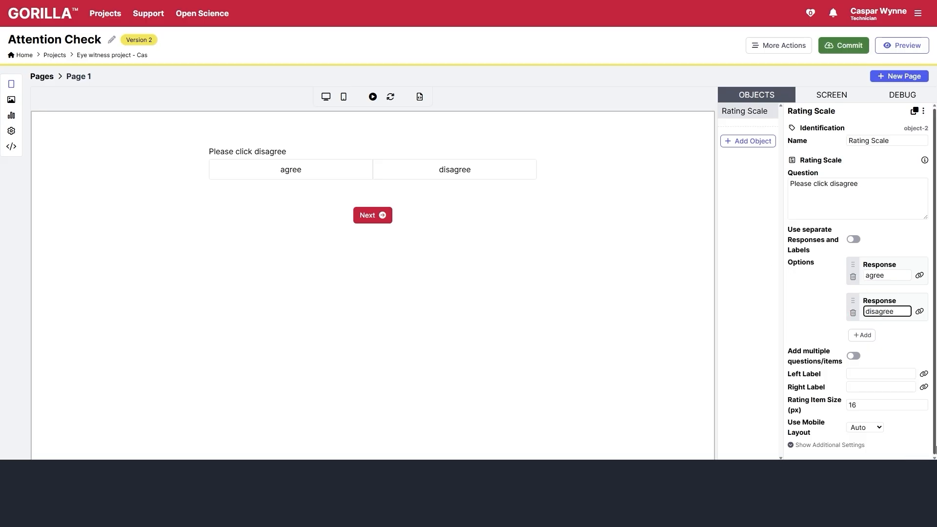
pyautogui.press('BackSpace')
pyautogui.write('D')
pyautogui.click(867, 277)
pyautogui.press('BackSpace')
pyautogui.write('A')
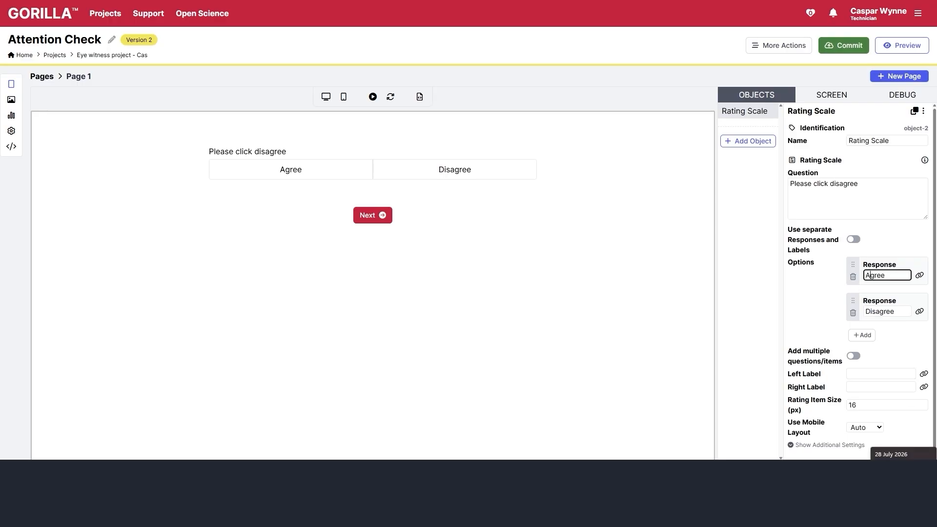
pyautogui.click(478, 433)
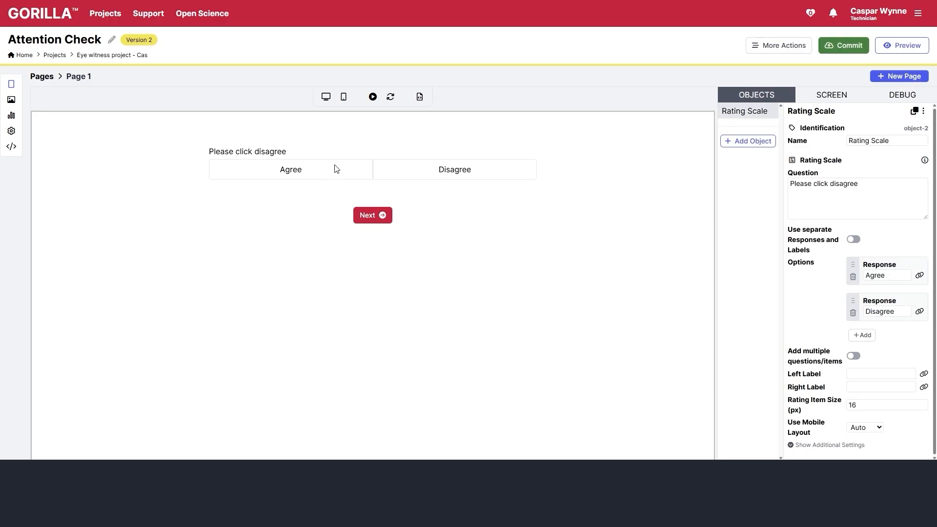
# - Commit the Attention Check questionnaire as 'Created an attention check' and return to the project
pyautogui.click(833, 45)
pyautogui.write('Cre')
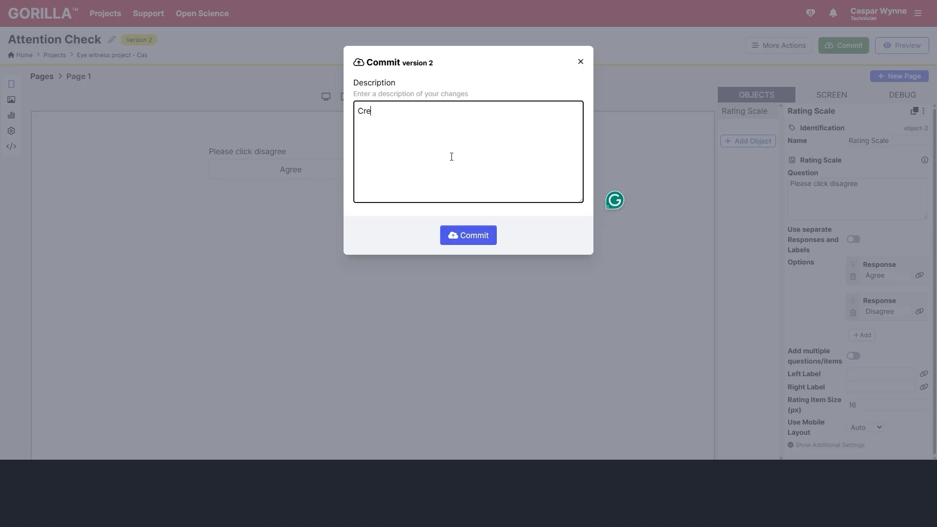
pyautogui.write('ated an attention Chec')
pyautogui.press('BackSpace')
pyautogui.press('BackSpace')
pyautogui.press('BackSpace')
pyautogui.press('BackSpace')
pyautogui.write('check')
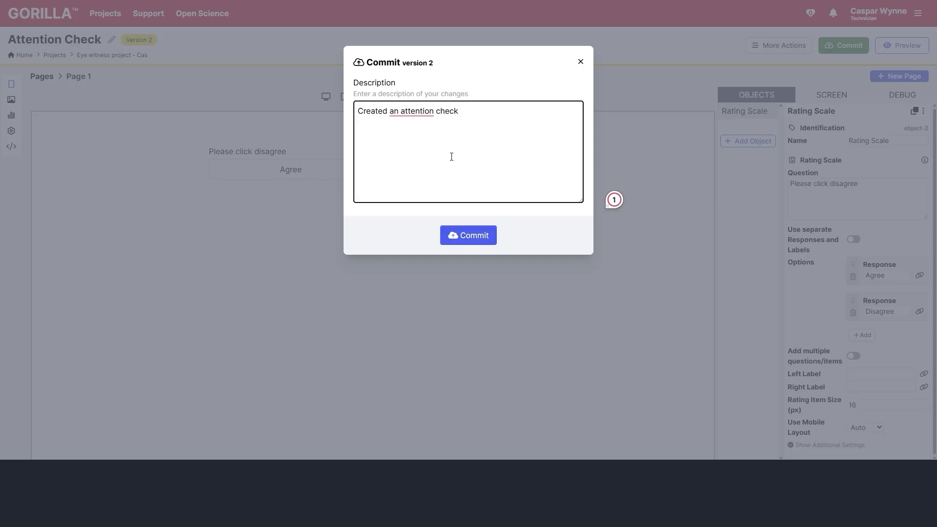
pyautogui.click(470, 236)
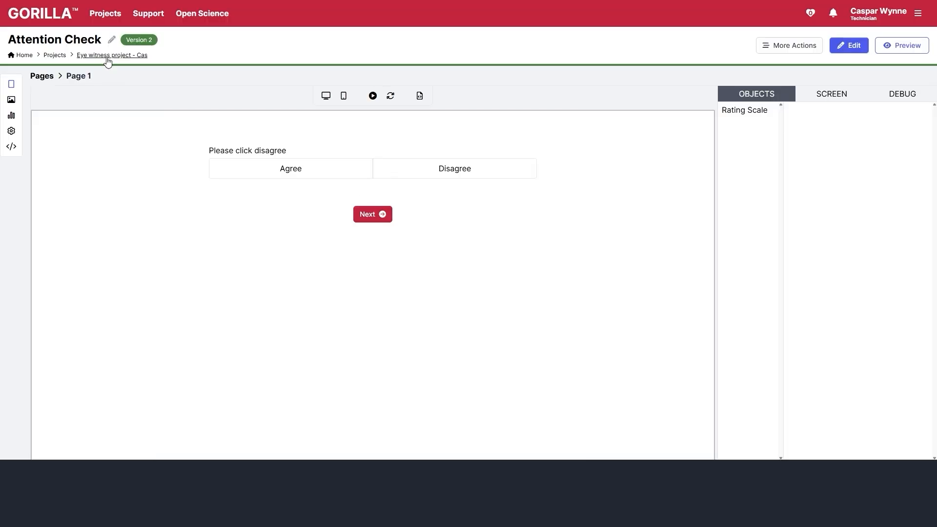
pyautogui.click(105, 56)
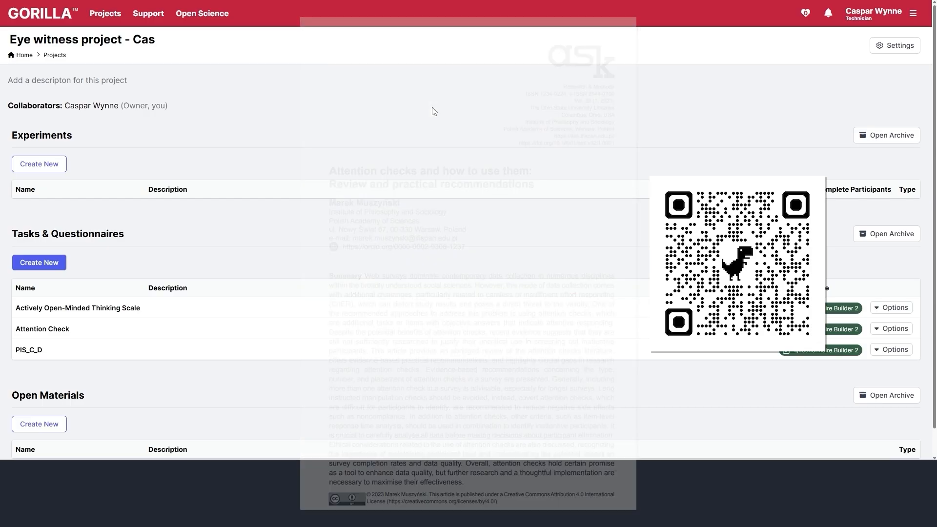
# - Edit the Actively Open-Minded Thinking Scale, adding items 'Choose the far left option', 'Choose the far right option', 'Choose Agree slightly'
pyautogui.click(55, 313)
pyautogui.click(848, 51)
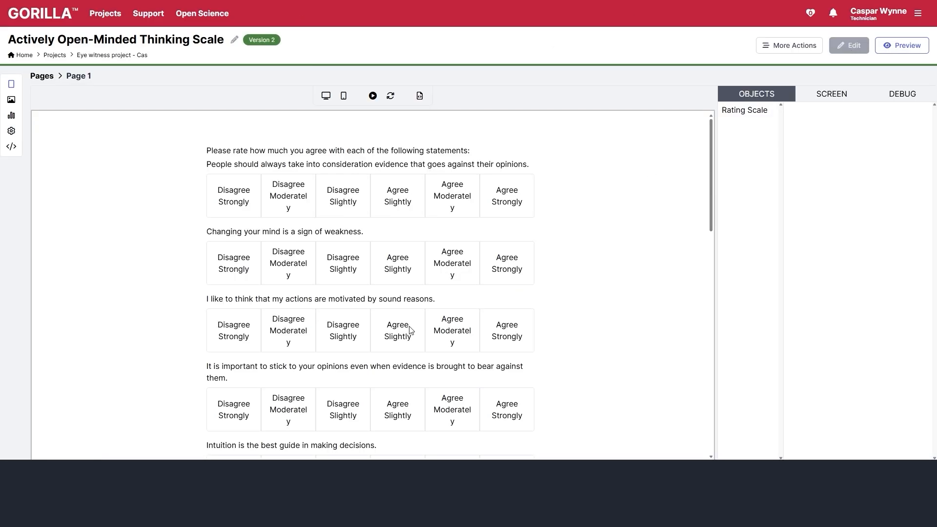
pyautogui.click(862, 356)
pyautogui.click(879, 370)
pyautogui.write('Ch')
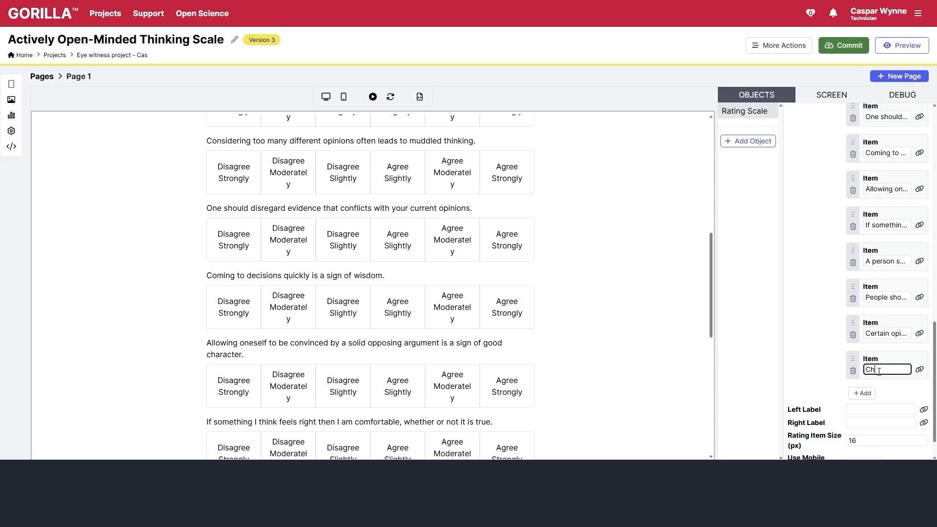
pyautogui.write('oose the far left option')
pyautogui.click(862, 393)
pyautogui.tripleClick(900, 409)
pyautogui.write('Choose the far right option')
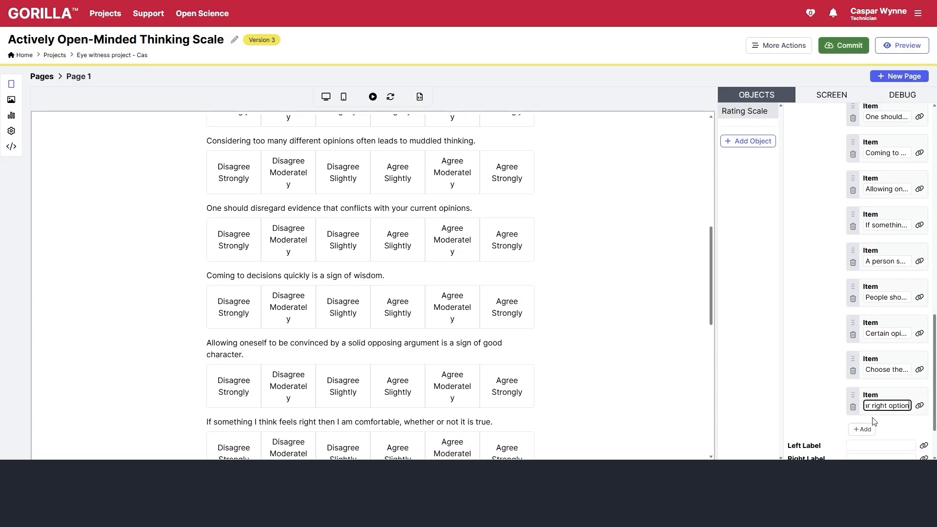
pyautogui.click(862, 430)
pyautogui.tripleClick(888, 441)
pyautogui.write('Choose Agree slightly')
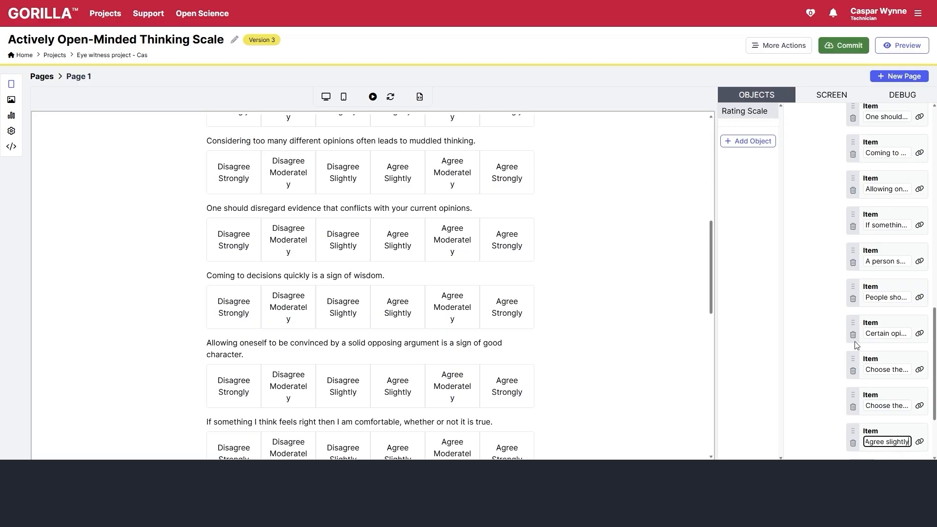
# - Move the three attention-check items up to spread them among the scale's statements
pyautogui.moveTo(853, 359); pyautogui.dragTo(852, 139)
pyautogui.moveTo(853, 392); pyautogui.dragTo(853, 307)
pyautogui.moveTo(854, 431); pyautogui.dragTo(851, 269)
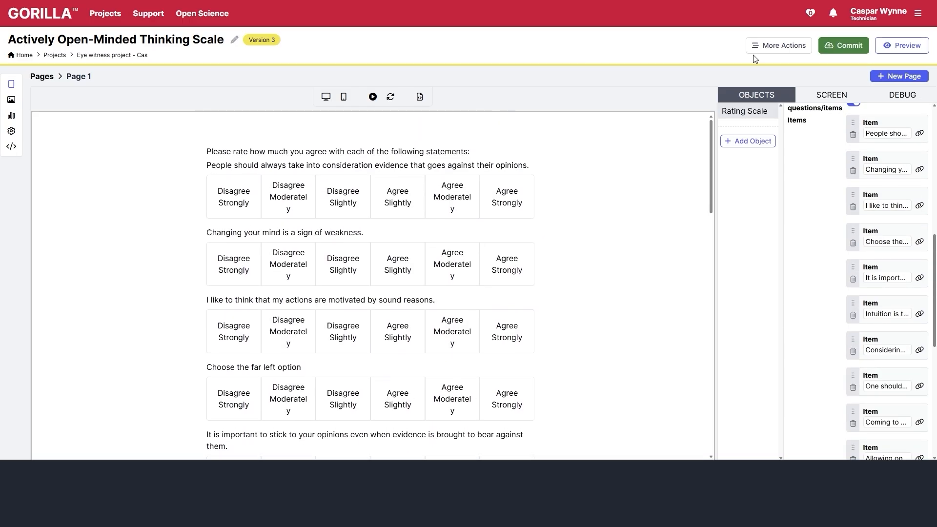
# - Commit version 3 with the description 'added attention checks' and return to the project
pyautogui.click(844, 44)
pyautogui.write('added attention checks')
pyautogui.click(468, 236)
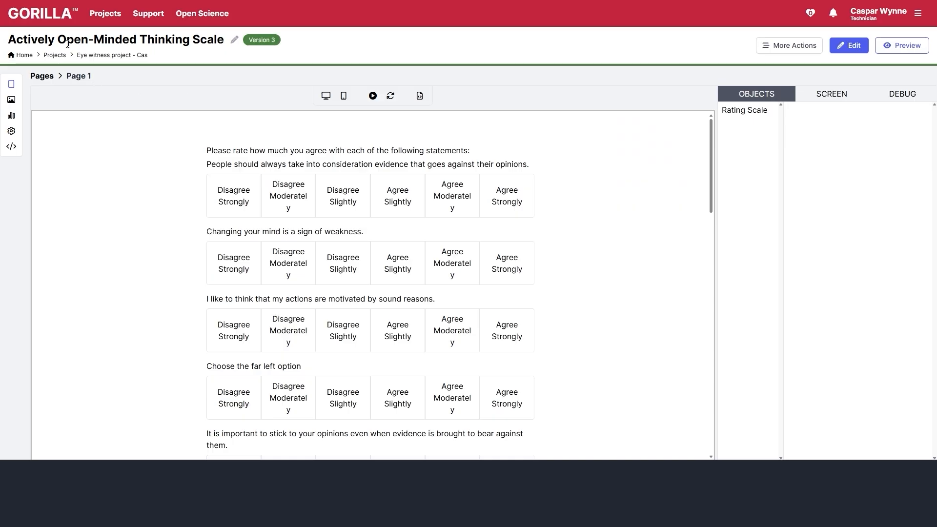
pyautogui.click(90, 56)
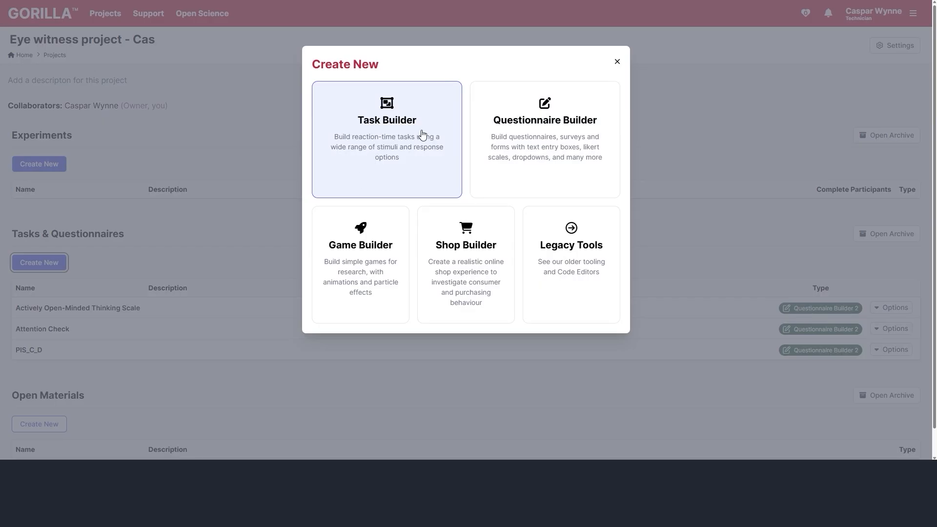
# - Create a new questionnaire named 'Witness Scenario'
pyautogui.click(493, 136)
pyautogui.hotkey('ctrl', 'BackSpace')
pyautogui.hotkey('ctrl', 'BackSpace')
pyautogui.write('Witness Scenario')
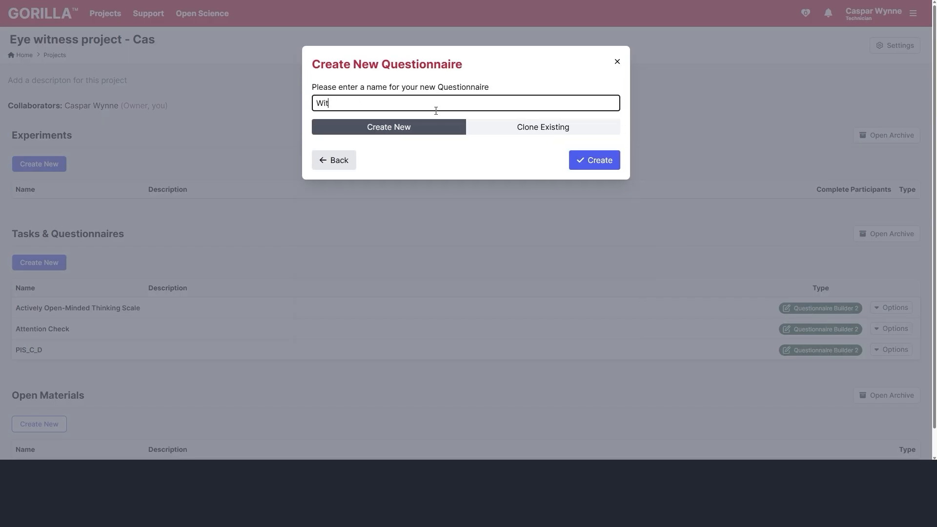
pyautogui.click(604, 153)
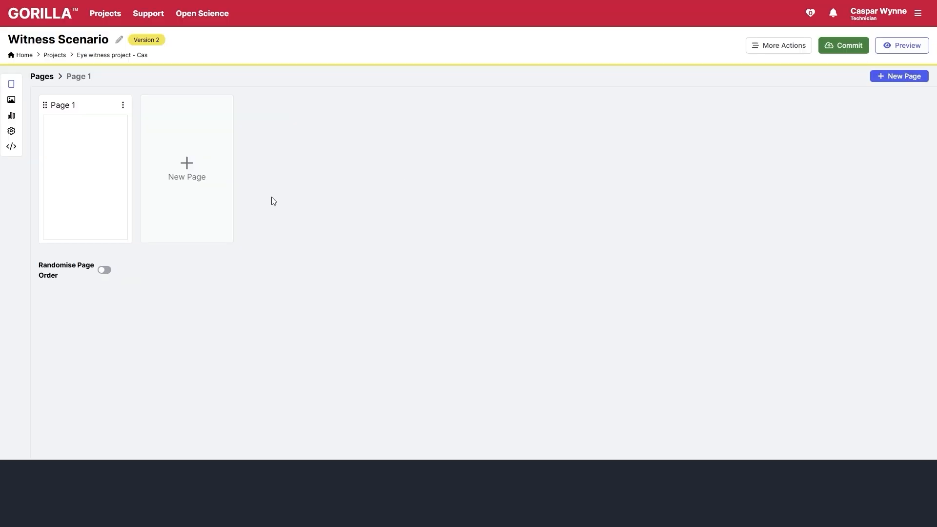
# - Add a text object to Page 1 and name it 'Witness Scenario'
pyautogui.click(93, 194)
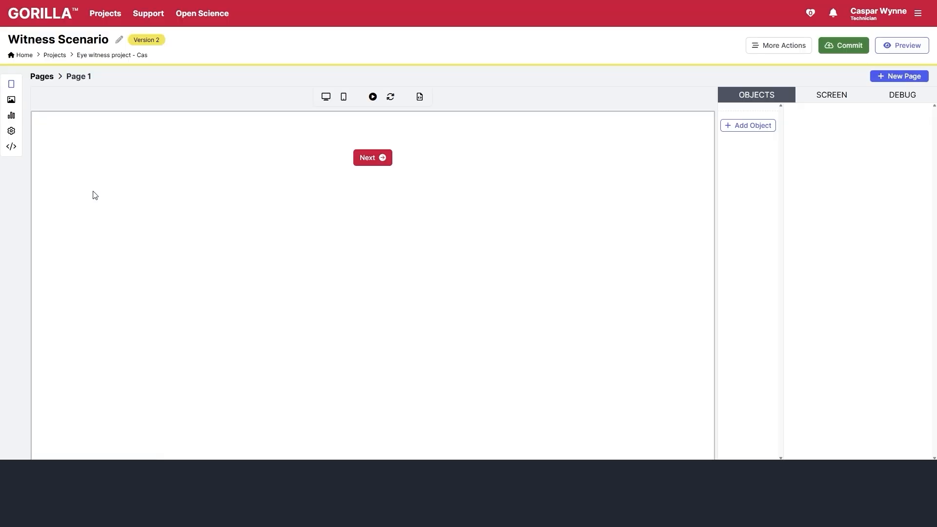
pyautogui.click(768, 126)
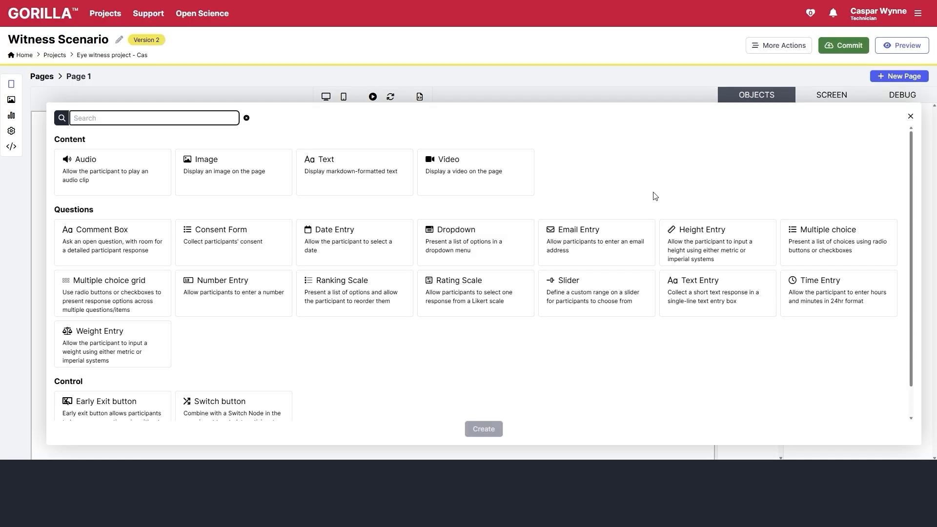
pyautogui.click(404, 190)
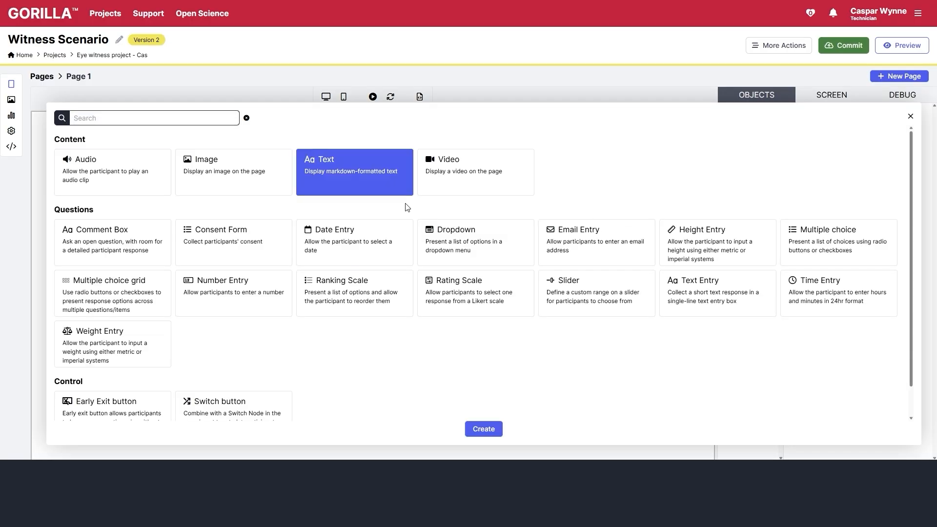
pyautogui.click(484, 429)
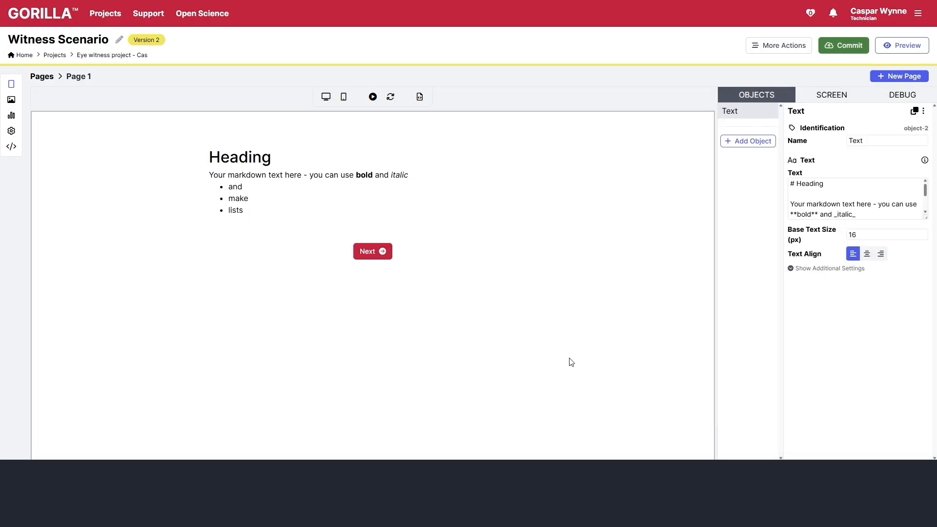
pyautogui.click(893, 137)
pyautogui.write('Witness Scenario')
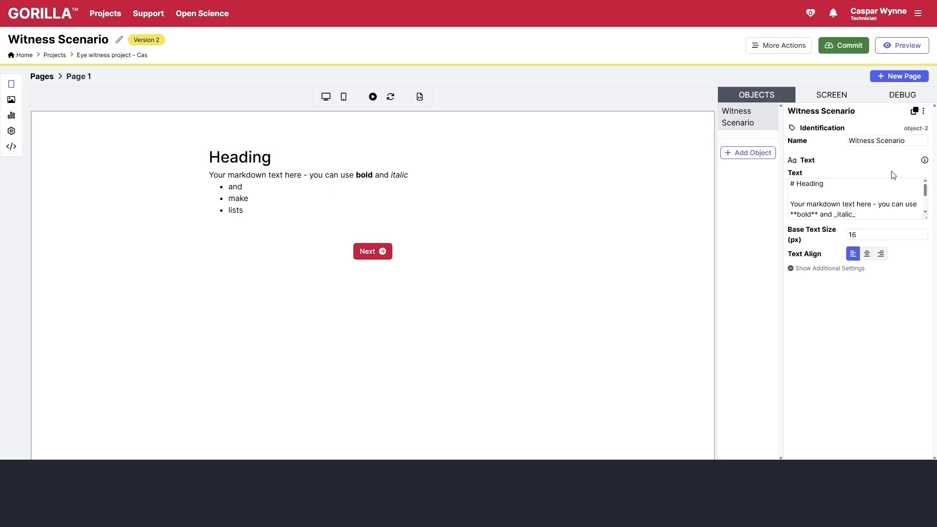
# - Replace the text with '### Please read the following witness statement carefully and answer the questions below:'
pyautogui.click(884, 195)
pyautogui.hotkey('ctrl', 'a')
pyautogui.press('BackSpace')
pyautogui.write('### Please ')
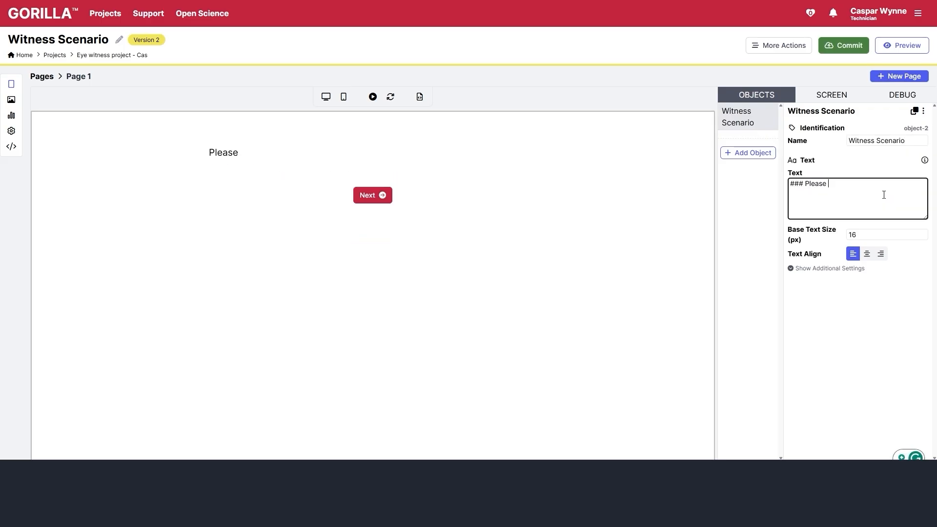
pyautogui.write('read the following witness statement')
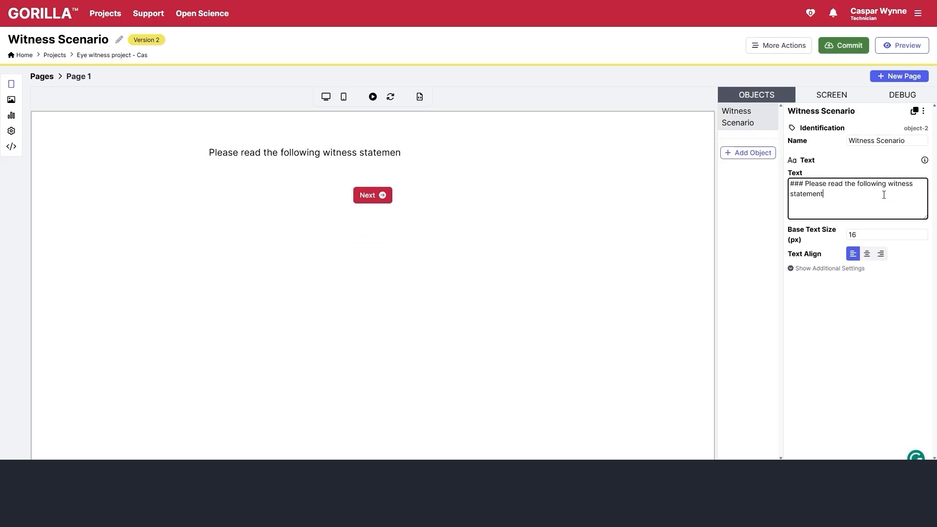
pyautogui.write(' carefully and')
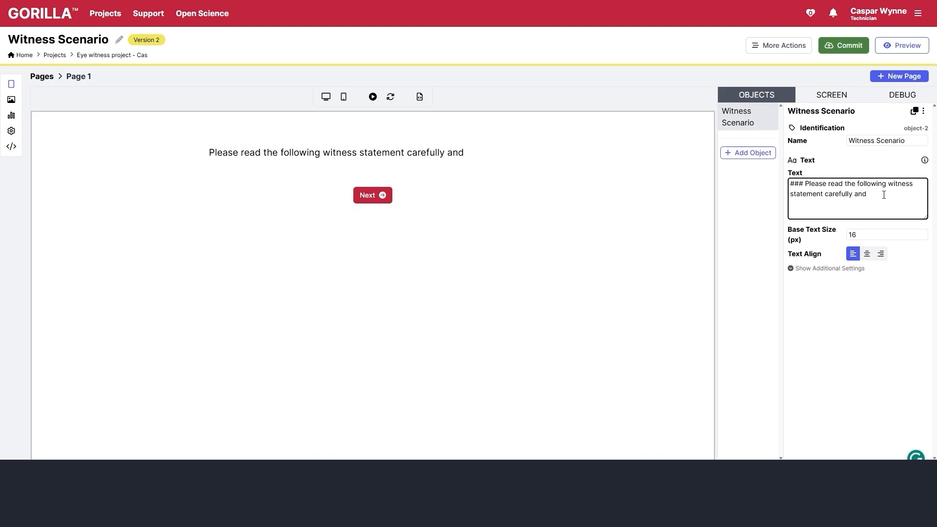
pyautogui.write(' answer the questions below:')
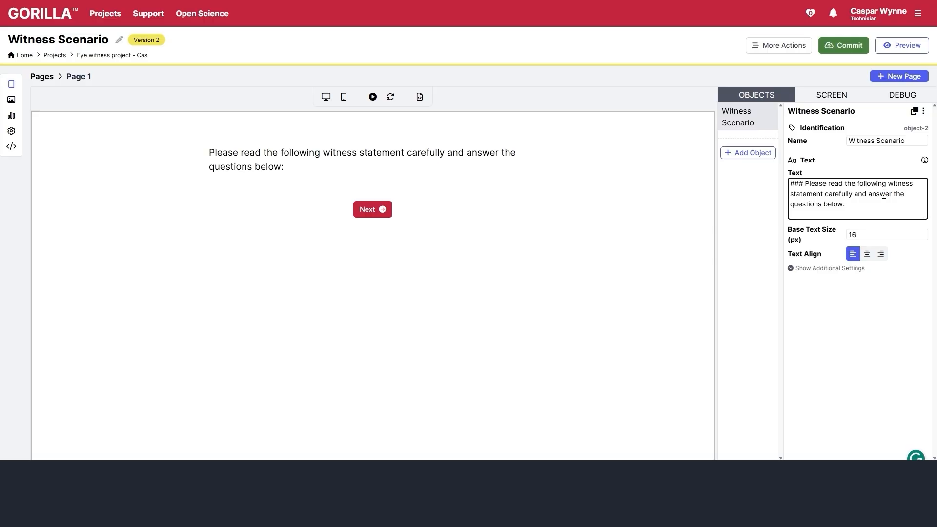
pyautogui.click(854, 156)
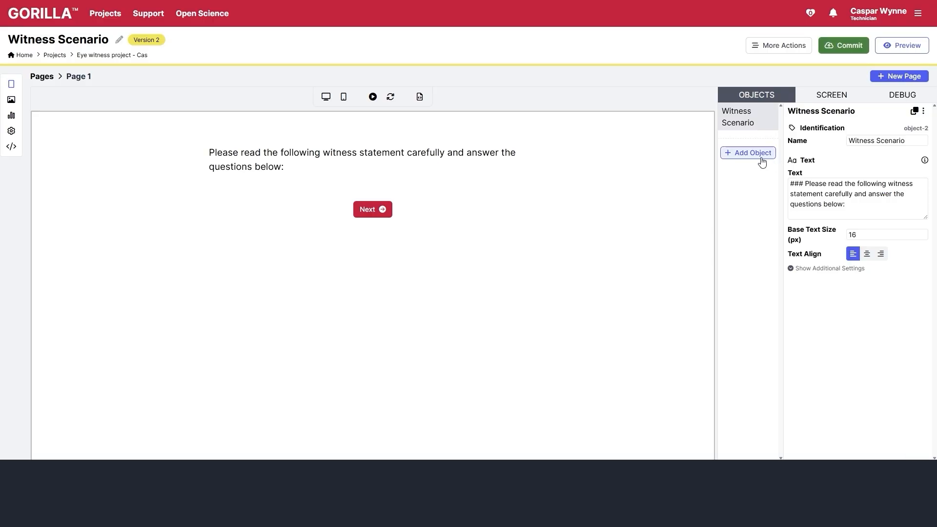
# - Add a slider named 'credibility' asking 'How credible is this witness'
pyautogui.click(748, 152)
pyautogui.click(569, 313)
pyautogui.click(484, 430)
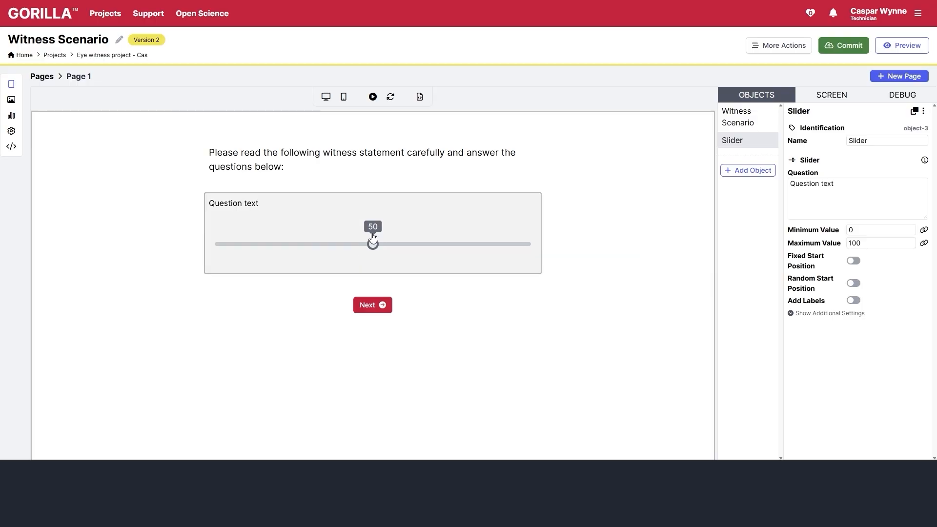
pyautogui.click(856, 196)
pyautogui.write('H')
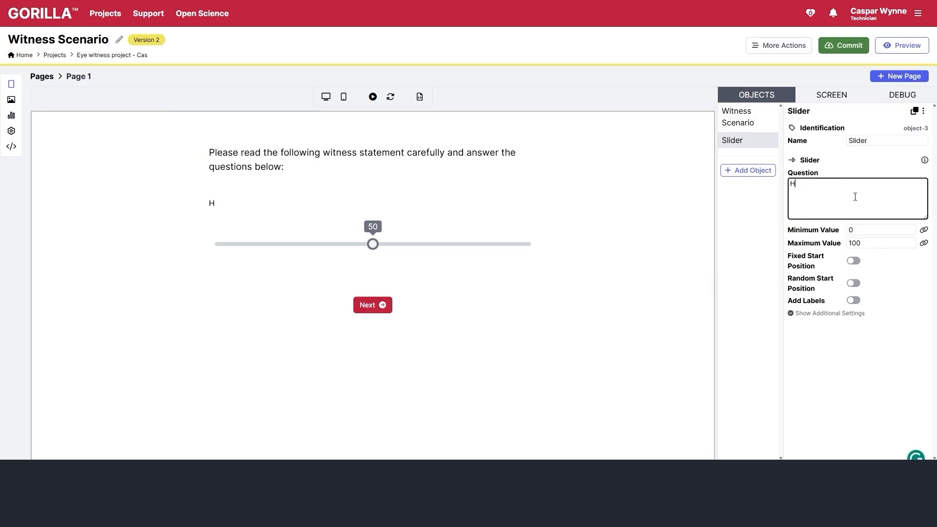
pyautogui.write('ow credible is this witness?')
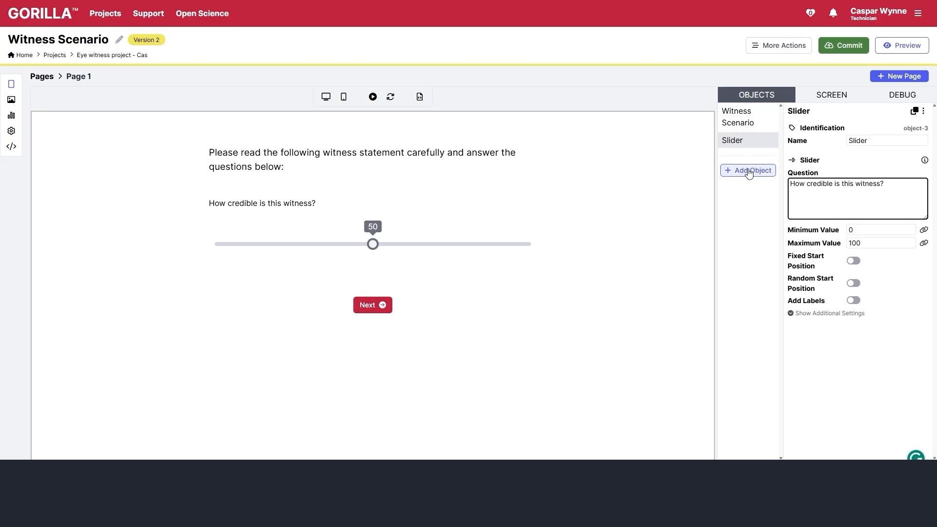
pyautogui.doubleClick(865, 140)
pyautogui.write('credibility')
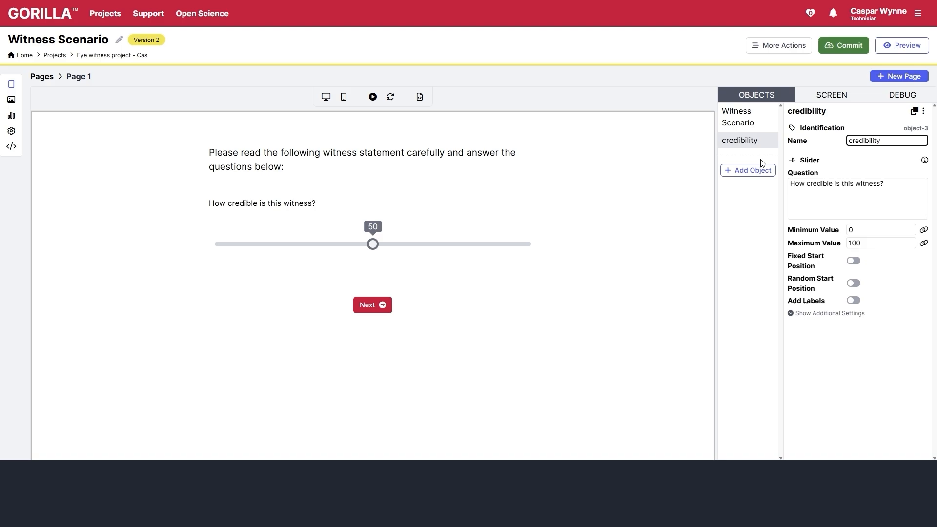
# - Add a rating scale named 'confidence' asking how confident the witness is in their testimony
pyautogui.click(747, 171)
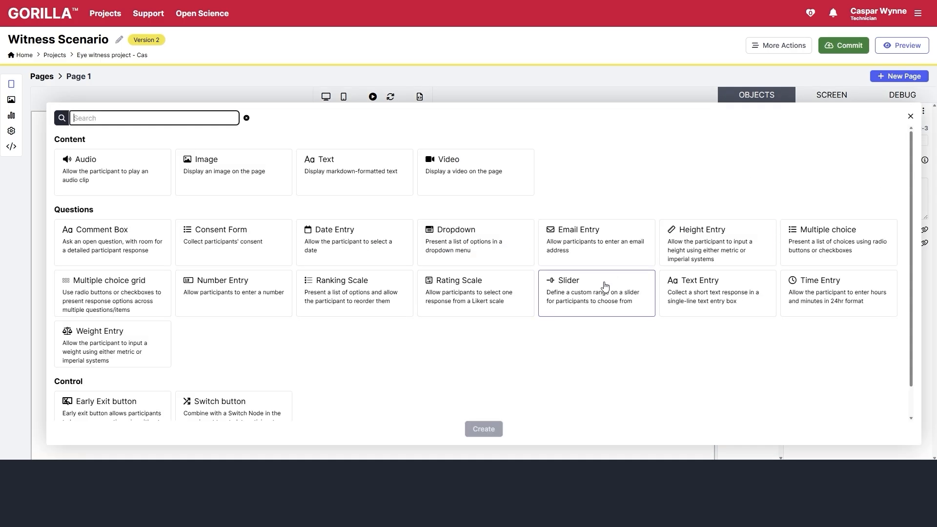
pyautogui.click(465, 292)
pyautogui.click(483, 429)
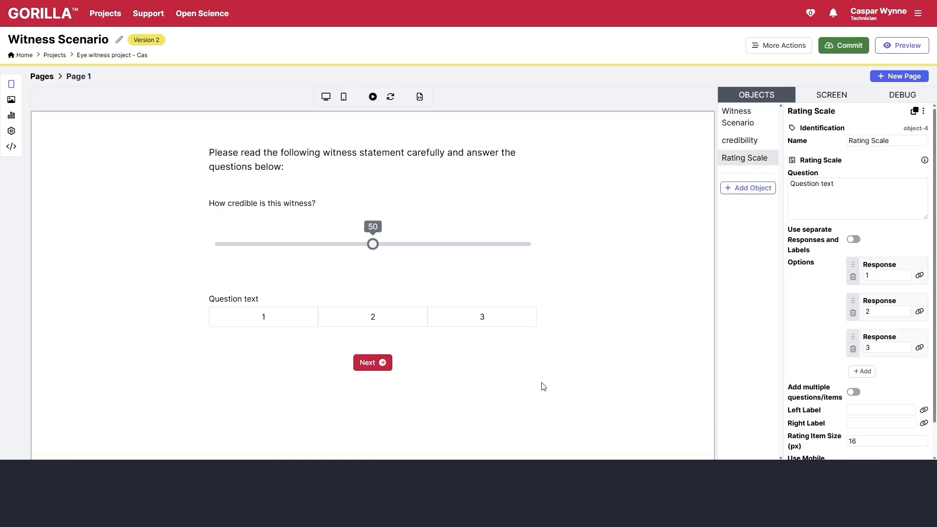
pyautogui.tripleClick(861, 213)
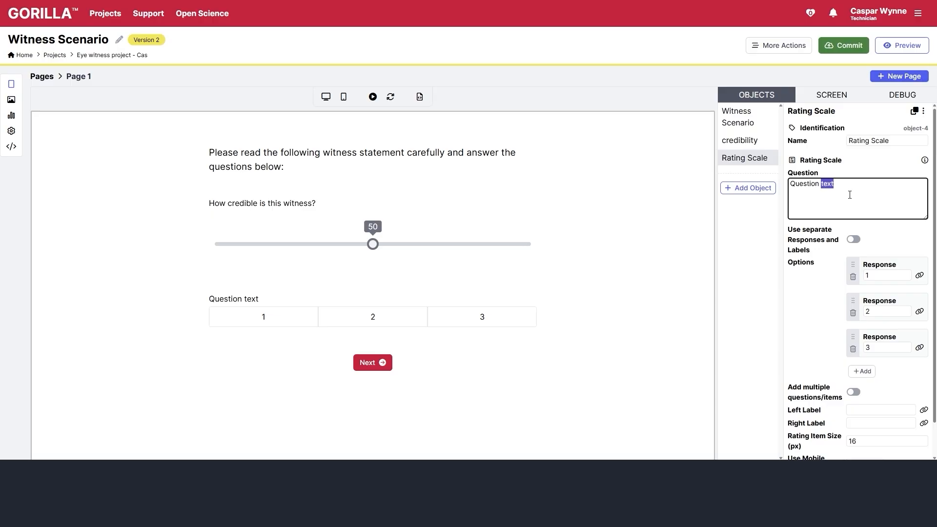
pyautogui.tripleClick(881, 141)
pyautogui.write('confidence')
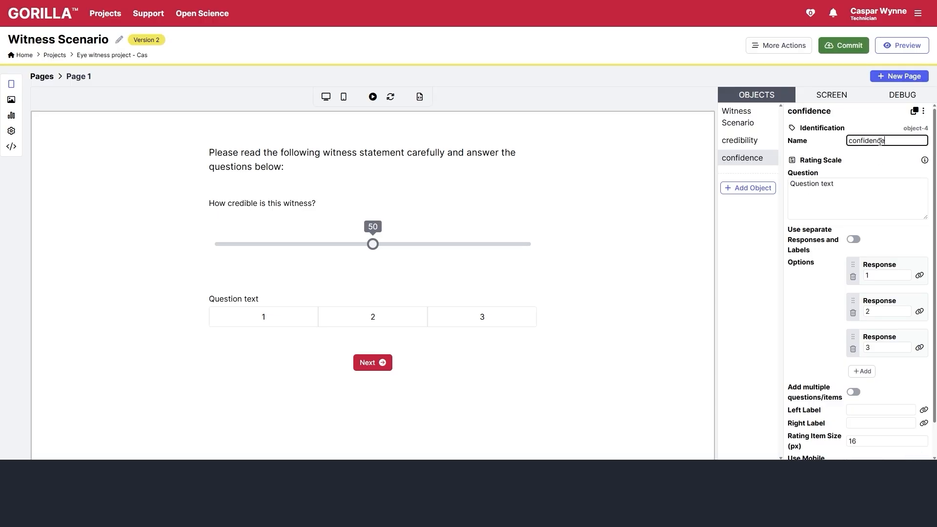
pyautogui.tripleClick(877, 198)
pyautogui.write('H')
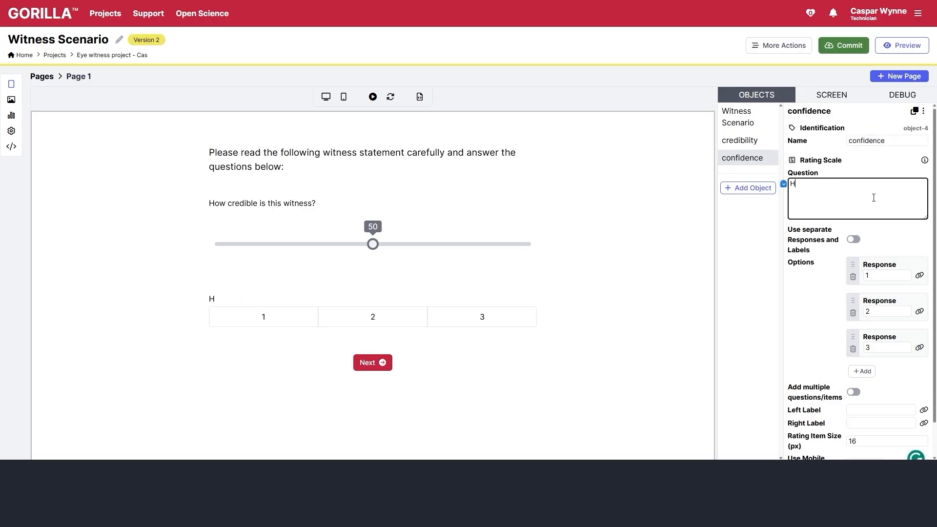
pyautogui.write('ow confident in their testimoney')
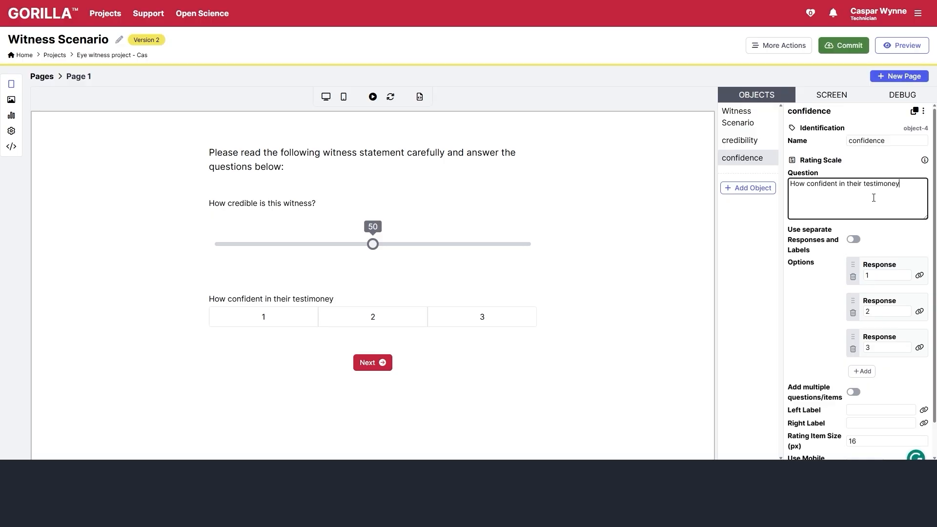
pyautogui.write(' do you think the witness is?')
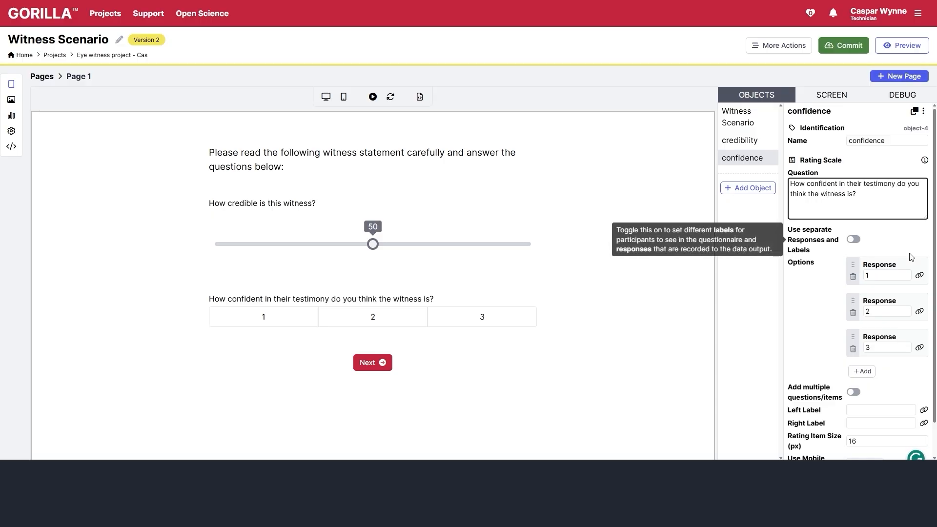
# - Give the confidence scale five options: Very low, Low, Moderate, High, Very high
pyautogui.click(862, 372)
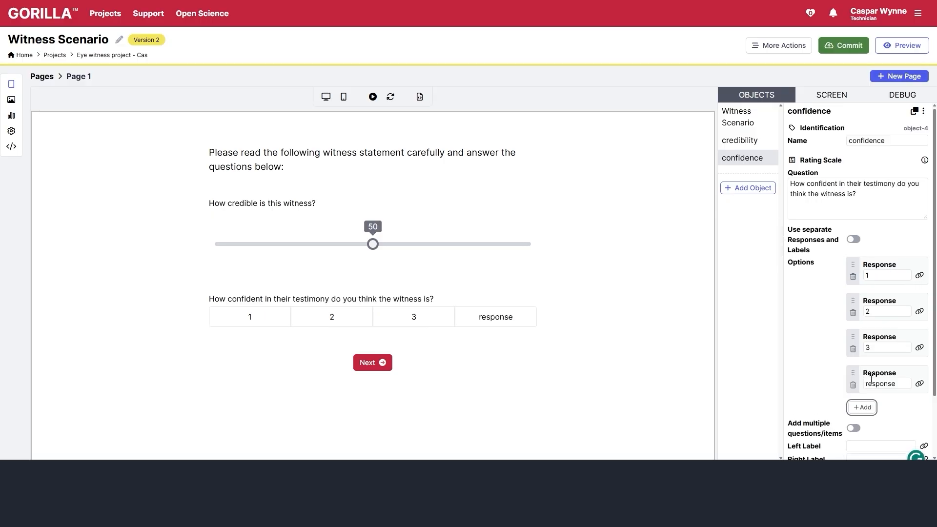
pyautogui.click(862, 407)
pyautogui.doubleClick(891, 276)
pyautogui.write('Very low')
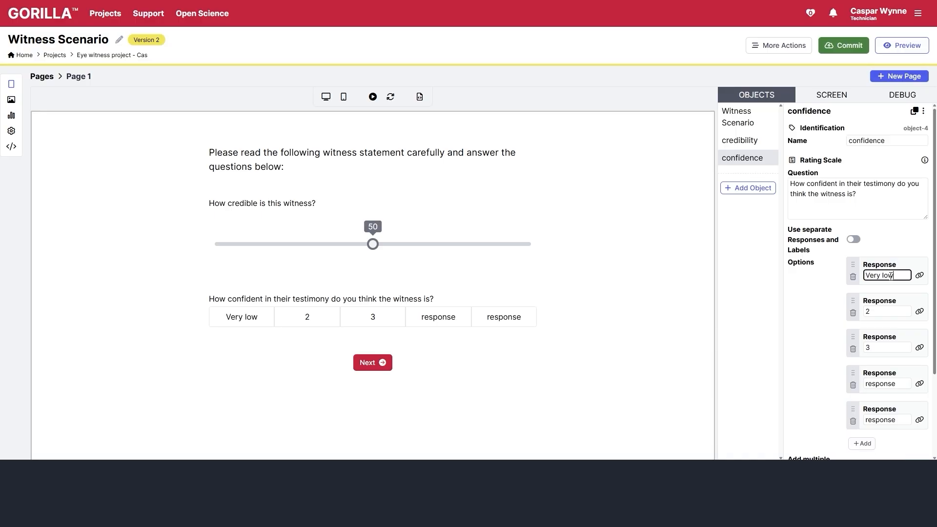
pyautogui.press('Tab')
pyautogui.write('Low')
pyautogui.press('Tab')
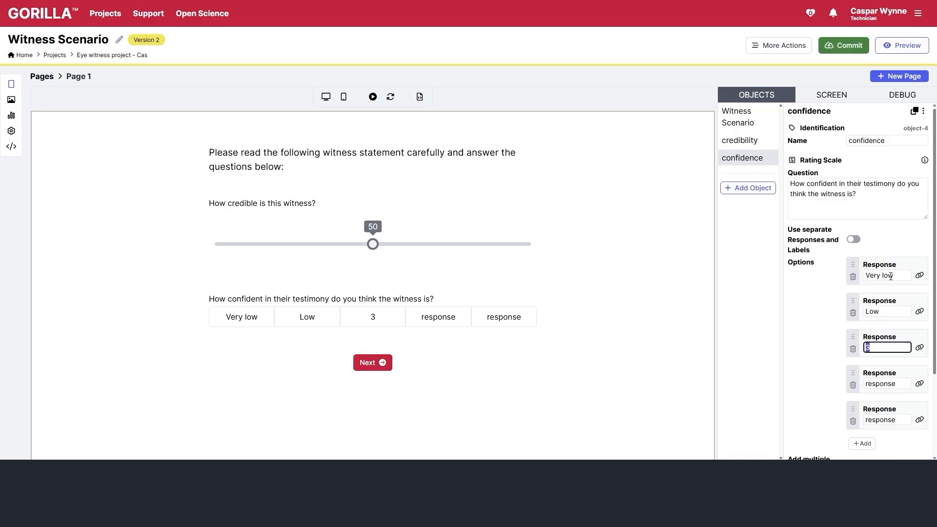
pyautogui.write('Moderate')
pyautogui.press('Tab')
pyautogui.write('High')
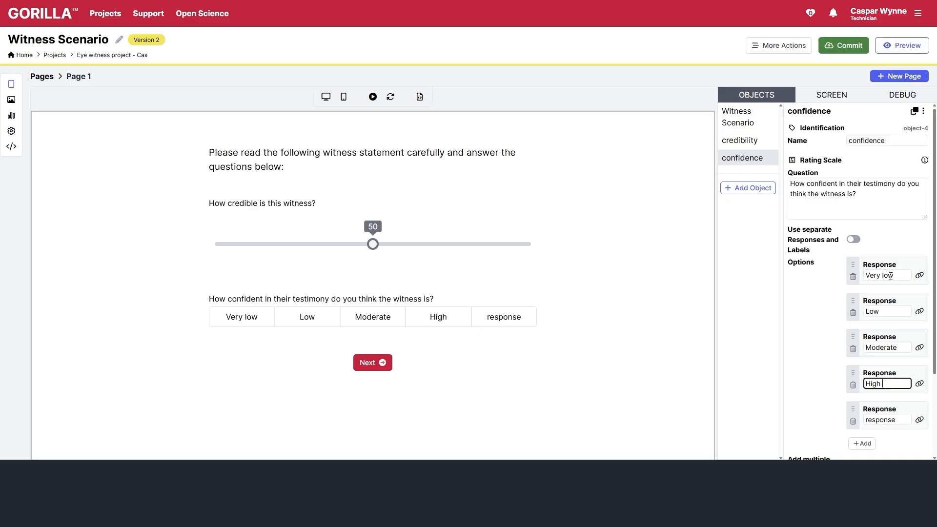
pyautogui.press('Tab')
pyautogui.write('Very H')
pyautogui.press('BackSpace')
pyautogui.write('high')
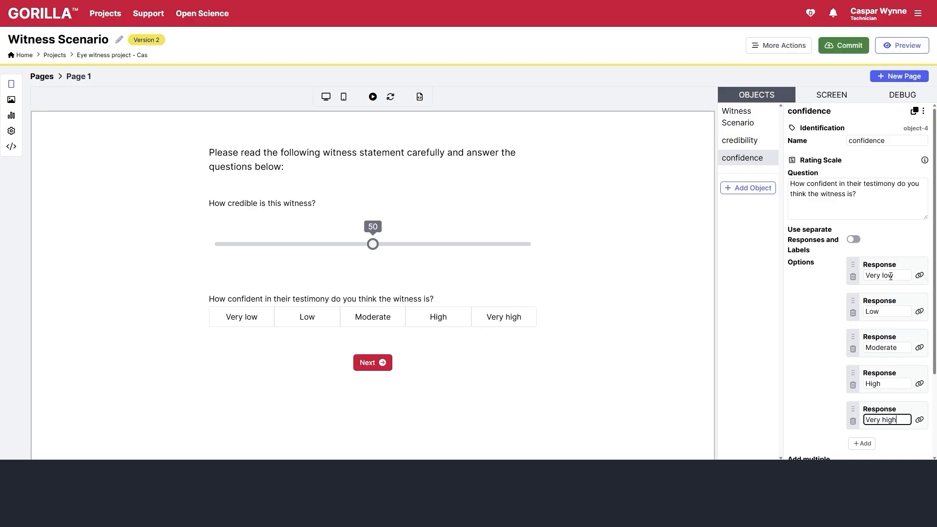
pyautogui.click(839, 403)
pyautogui.scroll(-2, 807, 331)
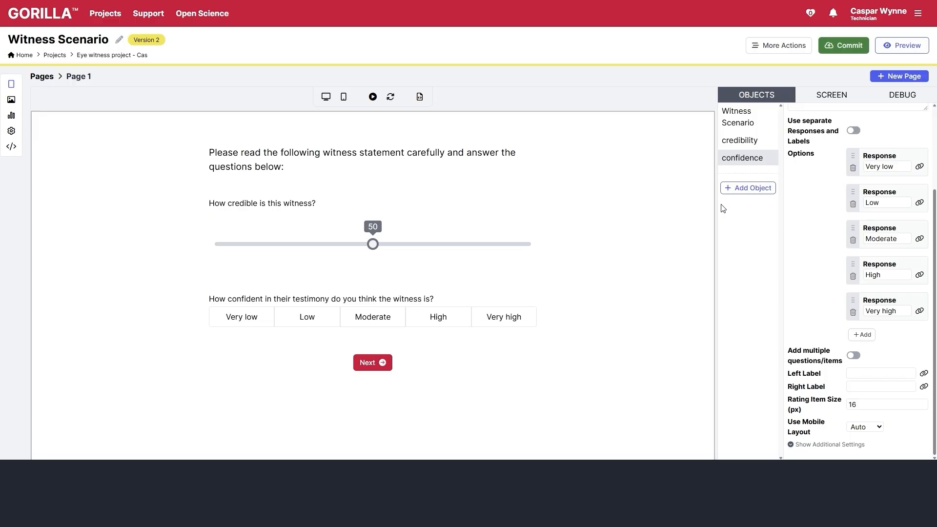
# - Add a multiple-choice question named 'reliability' asking 'Would you rely on this testimony?'
pyautogui.click(743, 190)
pyautogui.click(806, 253)
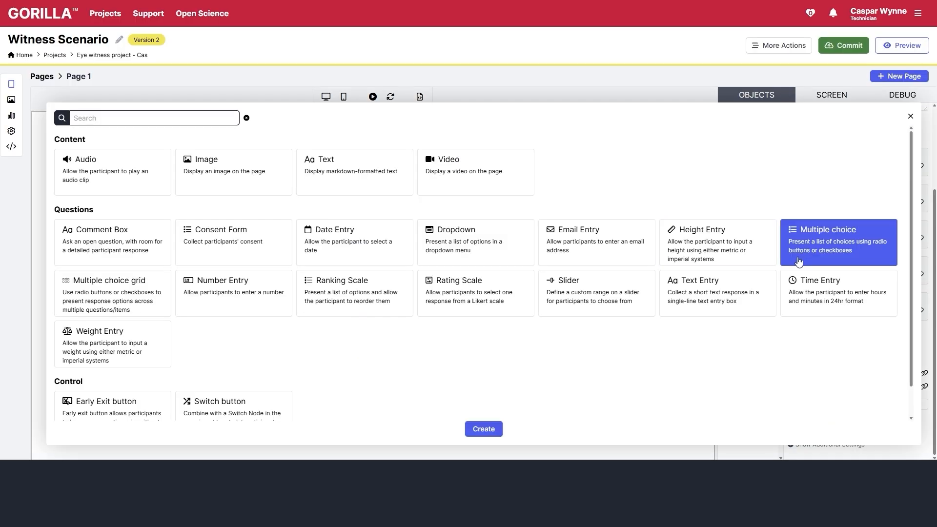
pyautogui.click(485, 429)
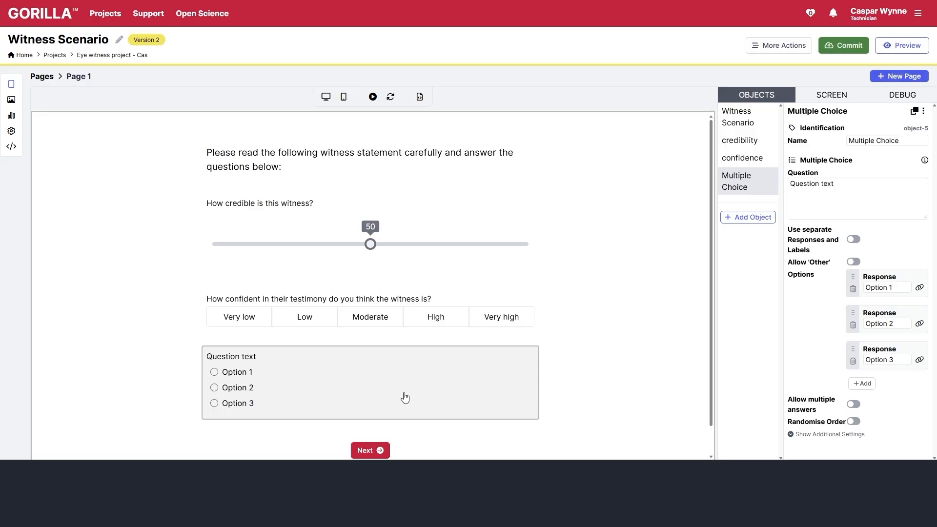
pyautogui.tripleClick(810, 184)
pyautogui.write('How')
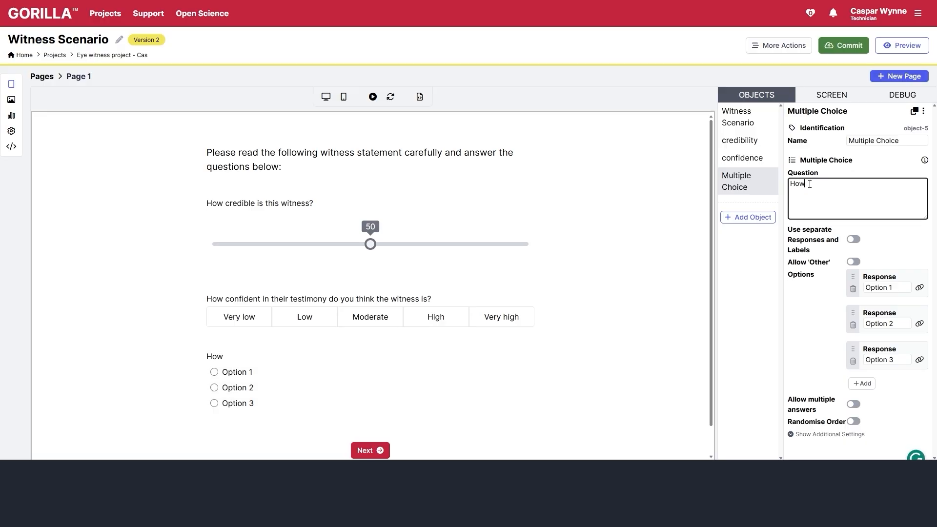
pyautogui.press('BackSpace')
pyautogui.press('BackSpace')
pyautogui.press('BackSpace')
pyautogui.write('Would you relu')
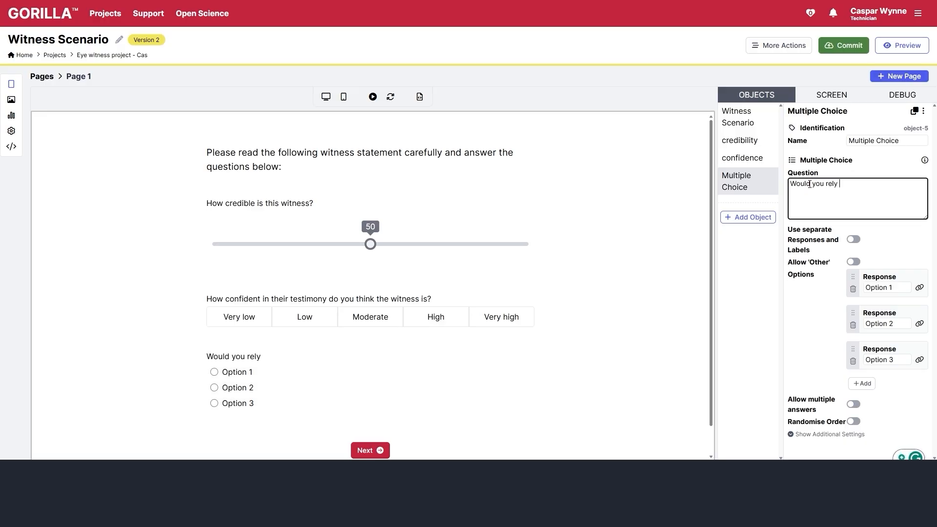
pyautogui.write(' on this testimony')
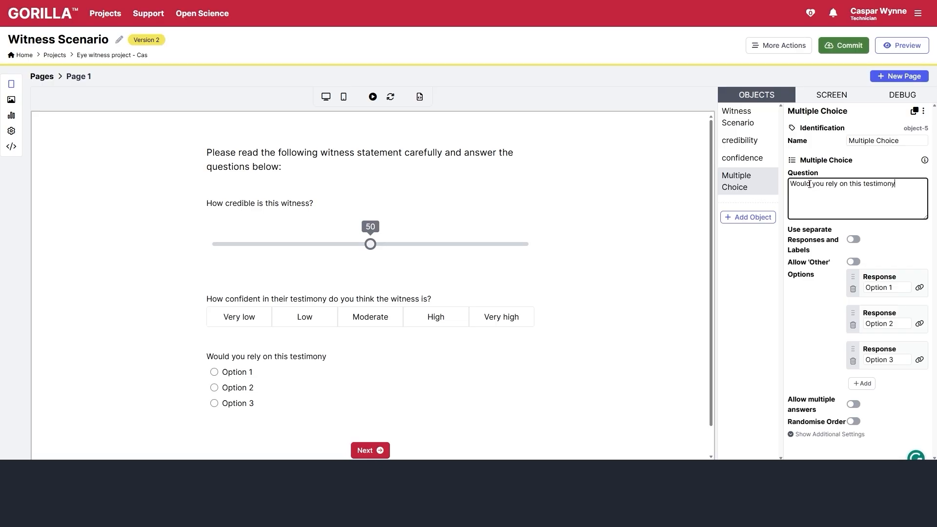
pyautogui.write('?')
pyautogui.tripleClick(866, 140)
pyautogui.write('re')
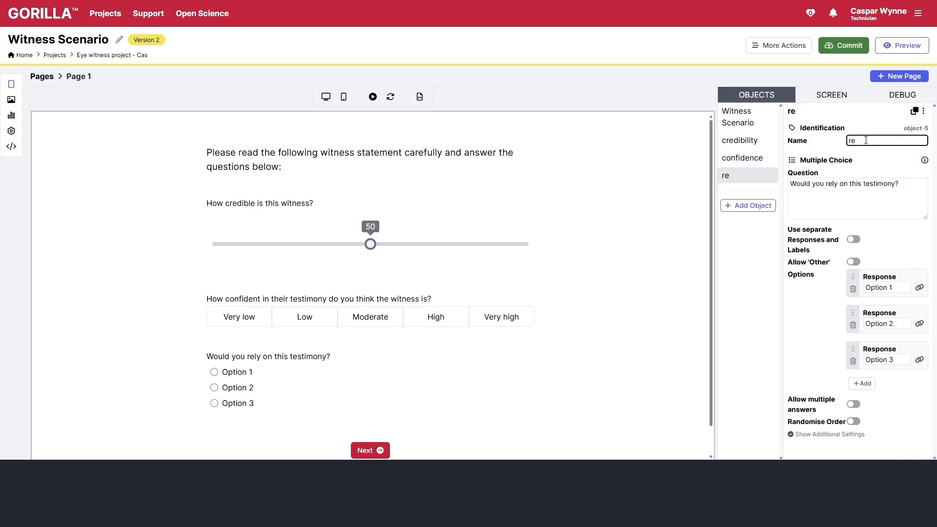
pyautogui.write('liability')
# - Set the answers to Yes and No and delete the third option
pyautogui.tripleClick(888, 287)
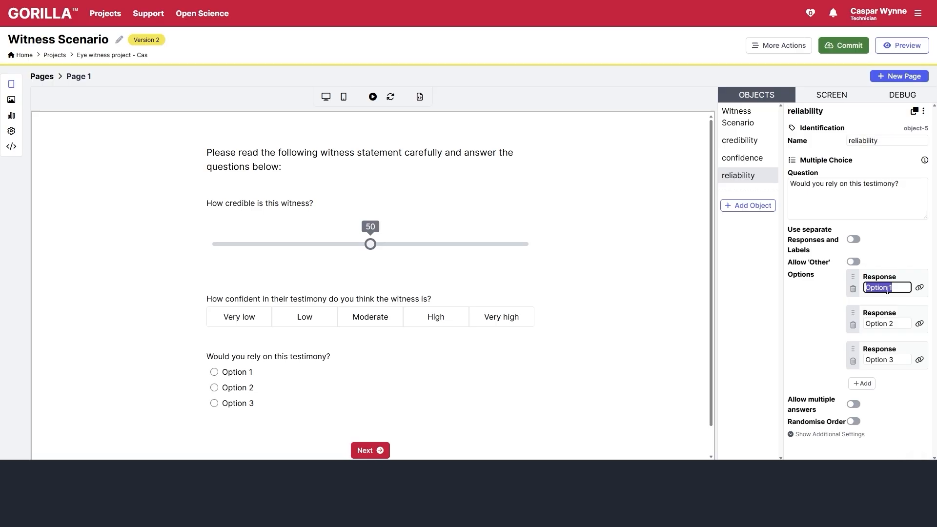
pyautogui.write('Yes')
pyautogui.tripleClick(867, 326)
pyautogui.write('No')
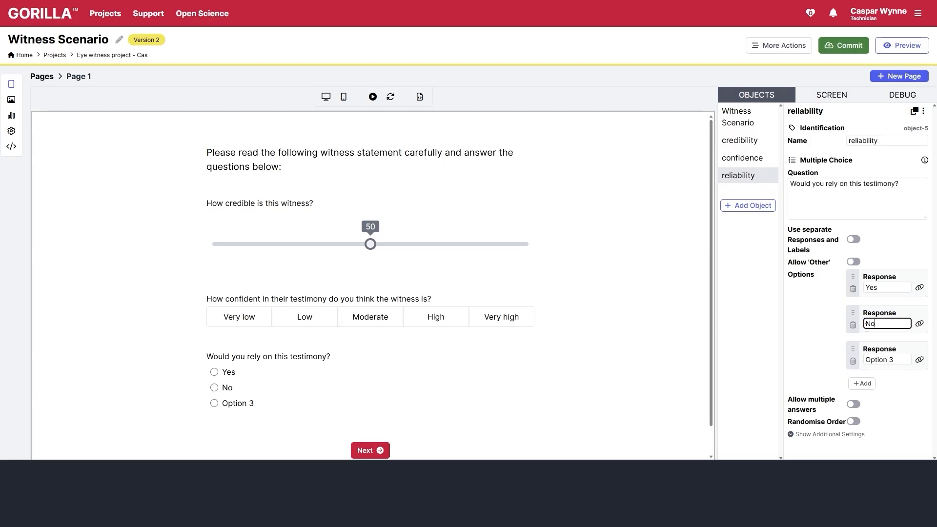
pyautogui.tripleClick(873, 360)
pyautogui.click(853, 362)
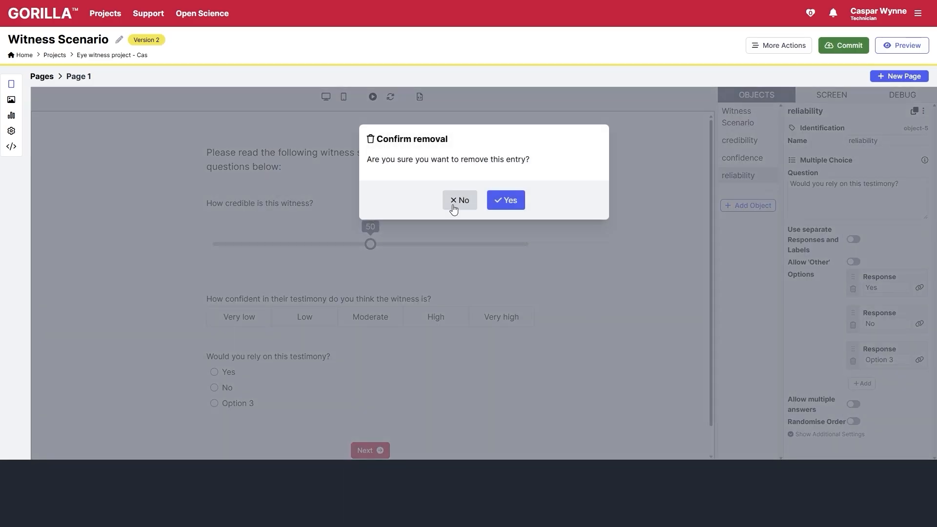
pyautogui.click(504, 201)
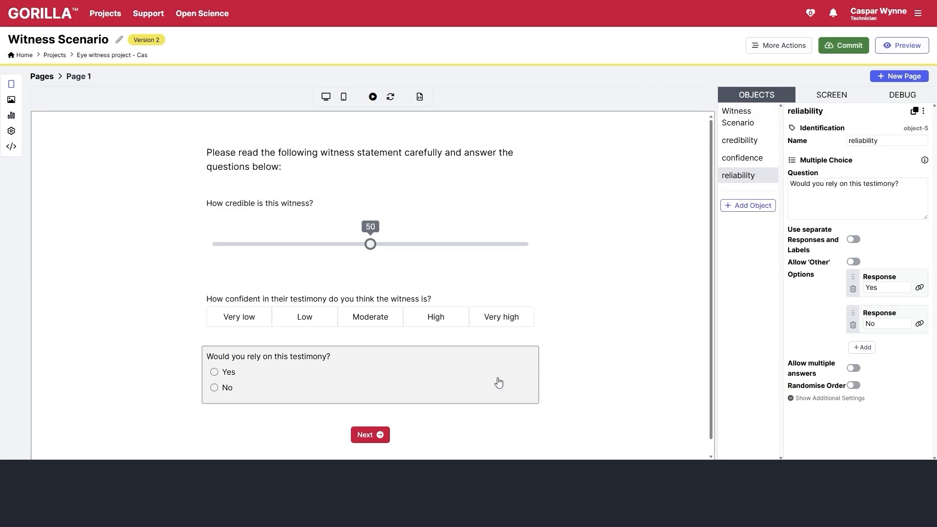
# - Add Pages 2, 3 and 4 to the Witness Scenario questionnaire
pyautogui.click(43, 77)
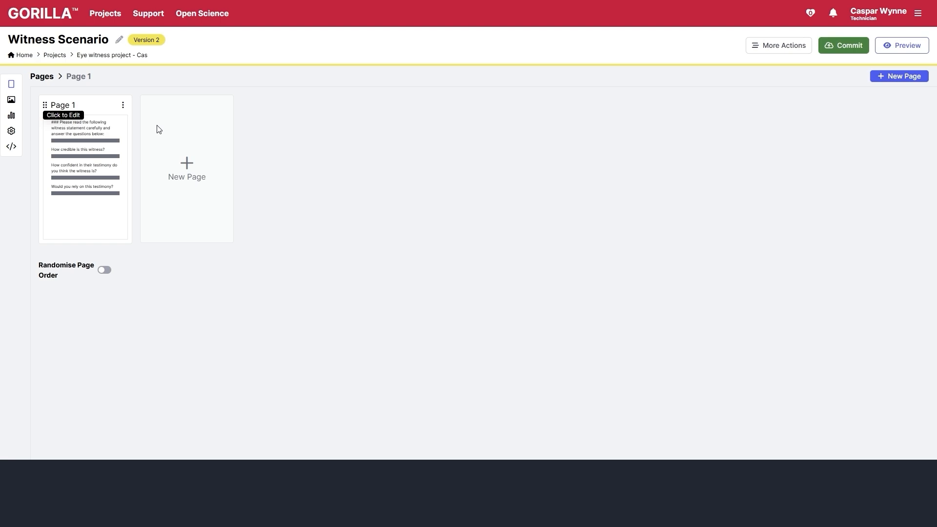
pyautogui.click(189, 176)
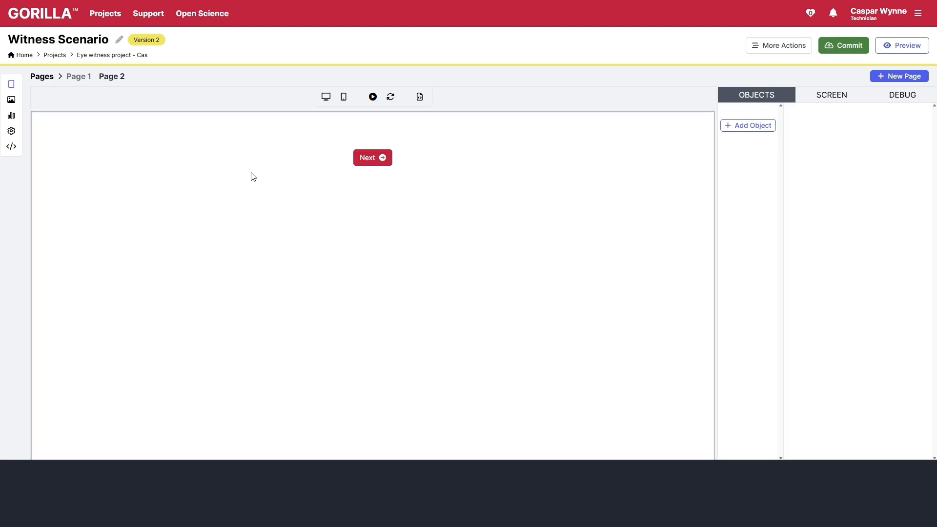
pyautogui.click(40, 78)
pyautogui.click(306, 200)
pyautogui.click(50, 83)
pyautogui.click(362, 159)
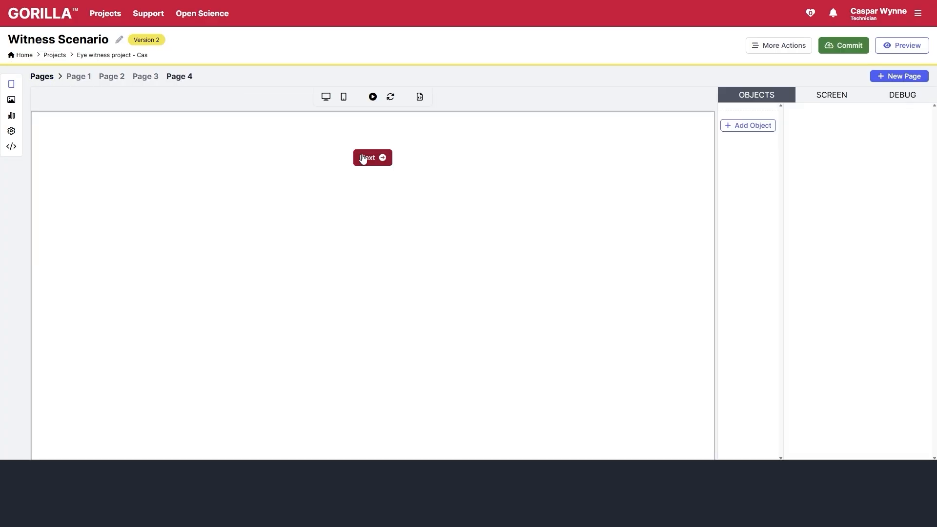
pyautogui.click(48, 81)
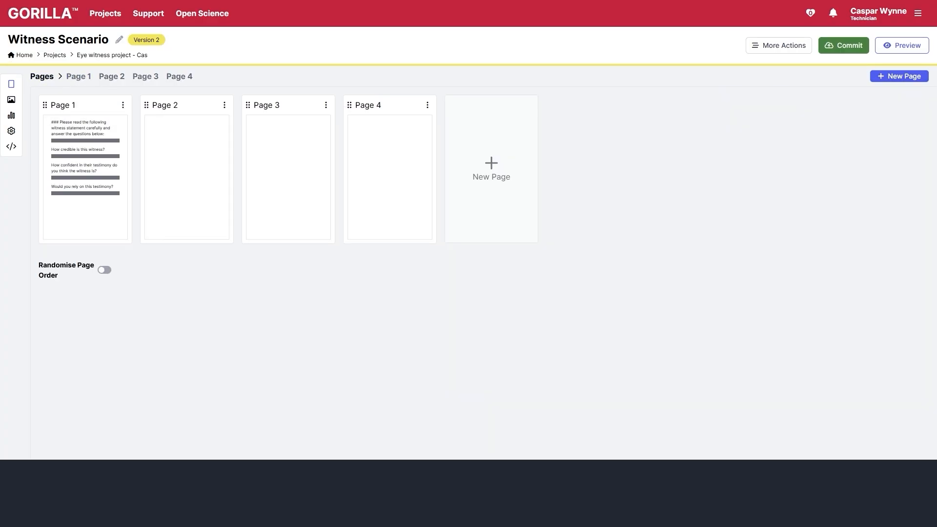
# - Copy Page 1's questions onto Pages 2, 3 and 4, then reopen Page 1's instruction text
pyautogui.click(123, 106)
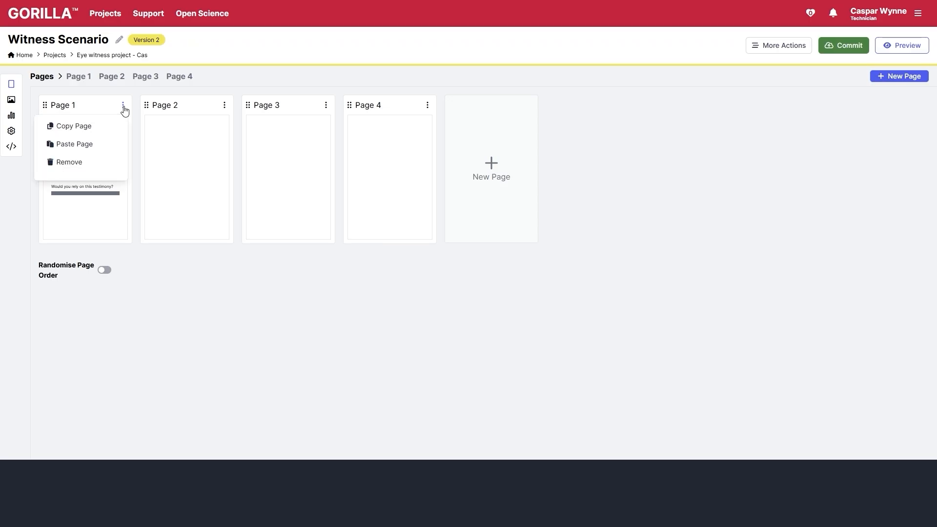
pyautogui.click(103, 128)
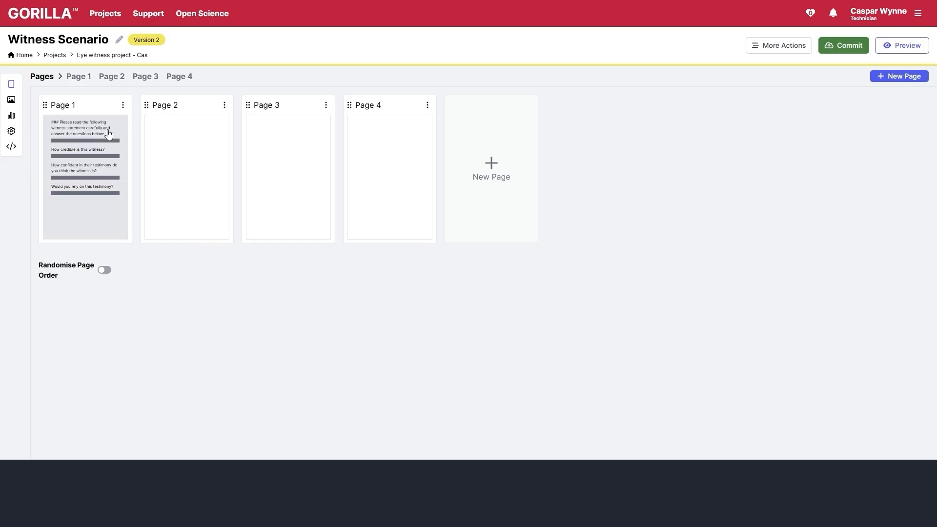
pyautogui.click(225, 105)
pyautogui.click(195, 144)
pyautogui.click(429, 106)
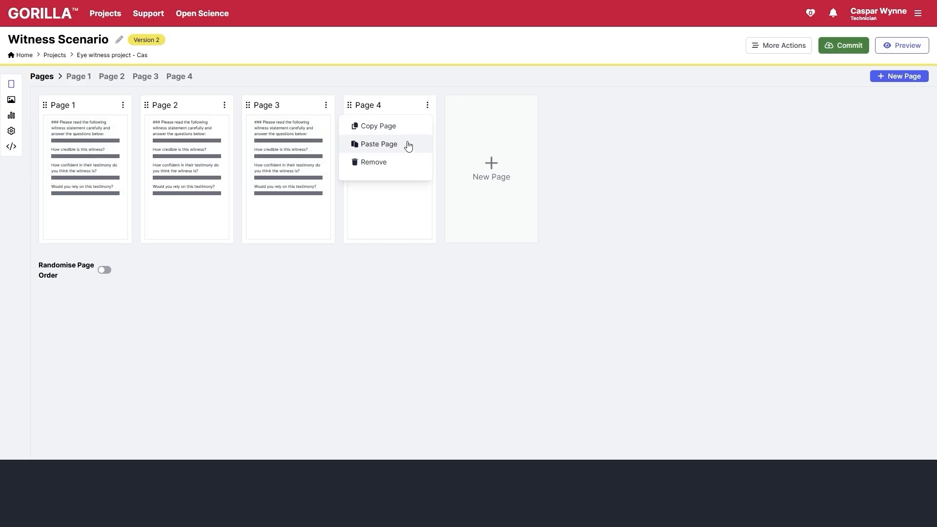
pyautogui.click(409, 144)
pyautogui.click(85, 166)
pyautogui.click(747, 120)
pyautogui.click(871, 212)
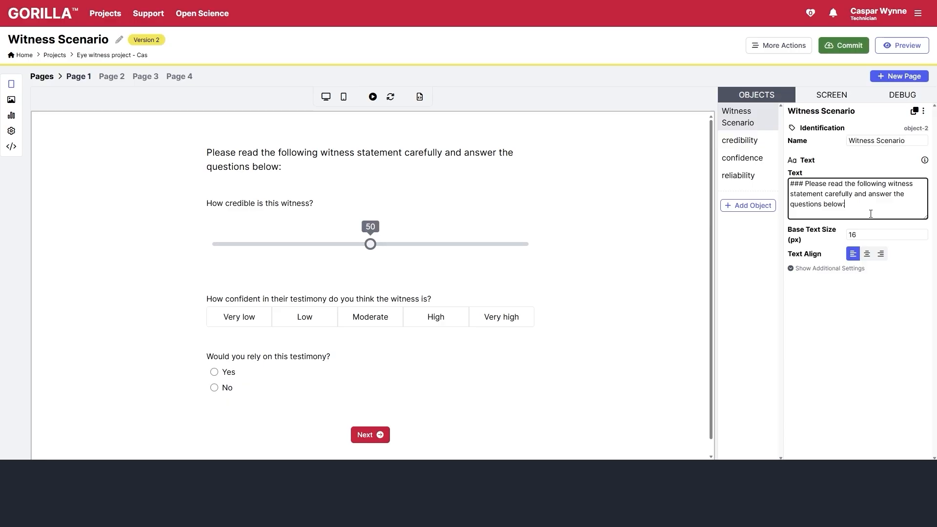
# - Add a <br> line below Page 1's instructions and paste in the witness statement
pyautogui.press('Return')
pyautogui.press('Return')
pyautogui.write('<br>')
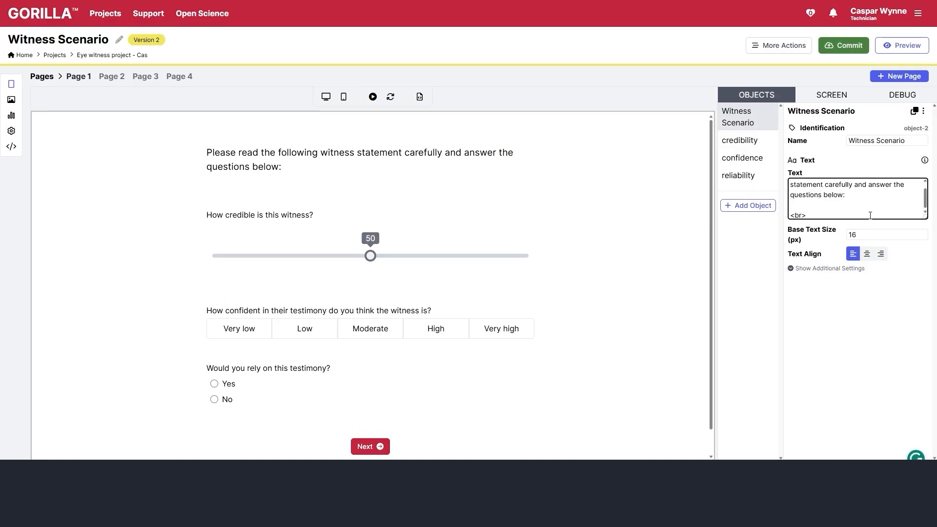
pyautogui.press('Return')
pyautogui.write('*')
pyautogui.hotkey('ctrl', 'v')
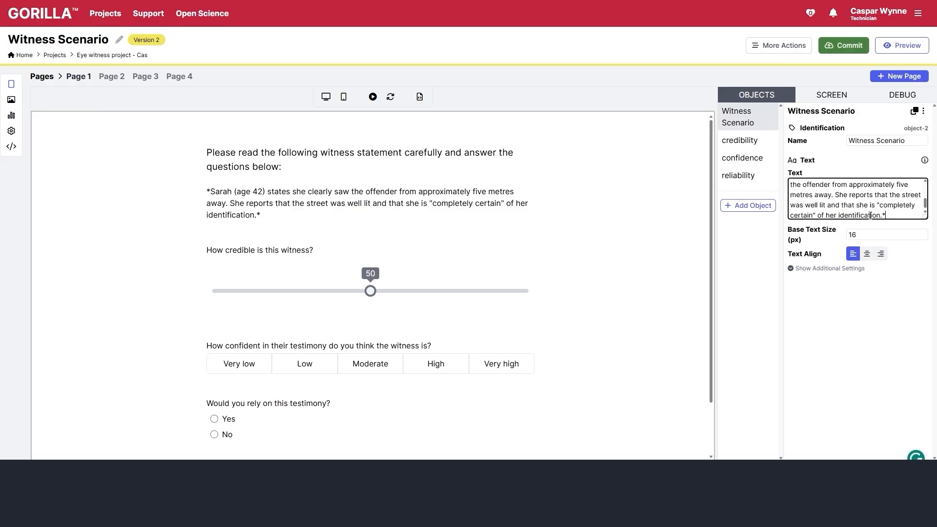
# - Wrap the witness statement in <em> tags so it displays in italics
pyautogui.scroll(1, 827, 185)
pyautogui.click(795, 215)
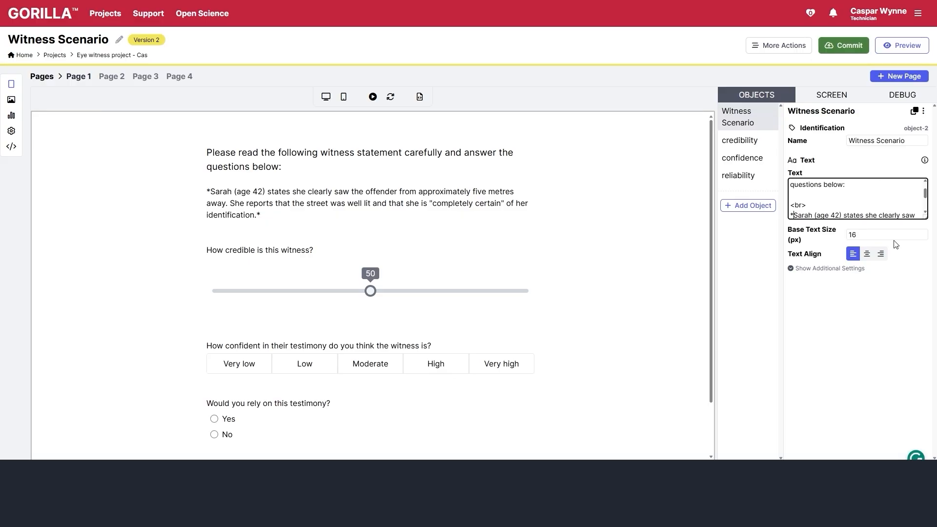
pyautogui.press('BackSpace')
pyautogui.write('<em')
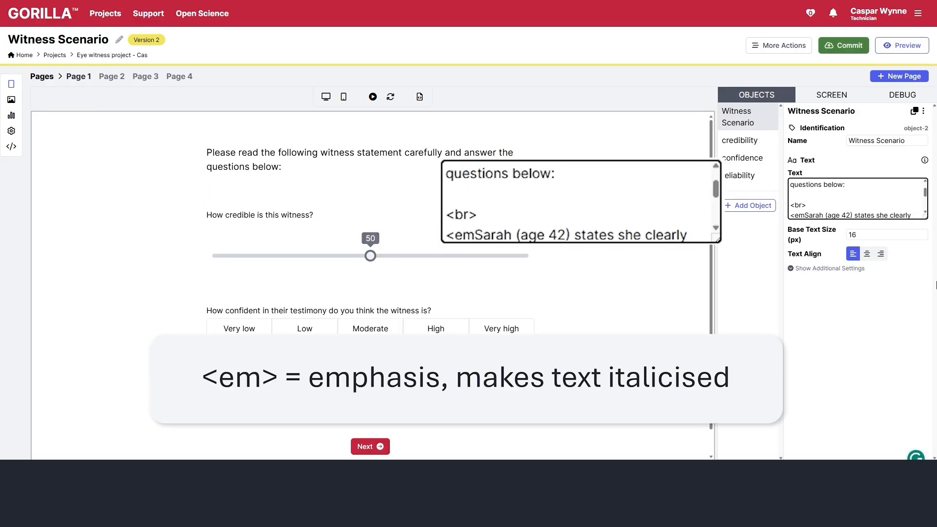
pyautogui.write('>')
pyautogui.press('Down')
pyautogui.press('Down')
pyautogui.press('Down')
pyautogui.press('Down')
pyautogui.press('Down')
pyautogui.press('Down')
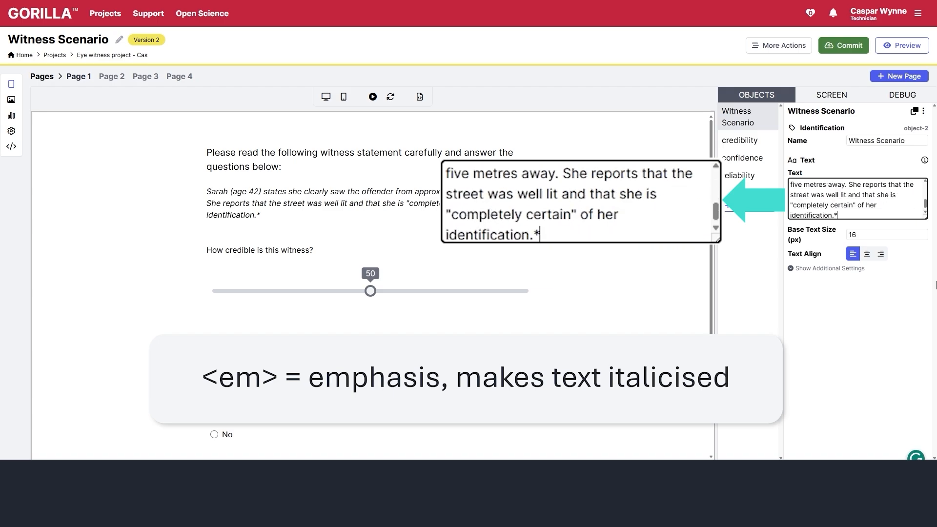
pyautogui.press('BackSpace')
pyautogui.write('<em?')
pyautogui.press('BackSpace')
pyautogui.write('>')
# - Set the Base Text Size of Page 1's instruction text to 22
pyautogui.click(740, 141)
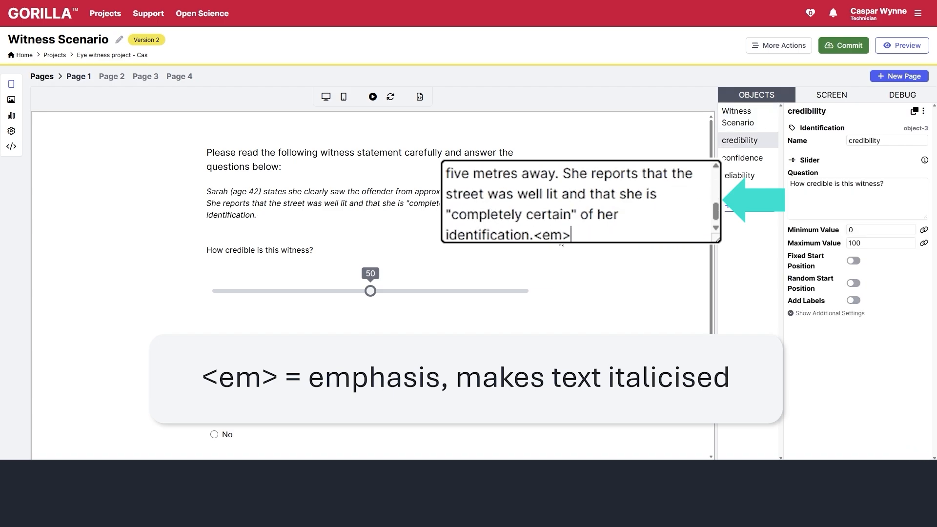
pyautogui.click(436, 216)
pyautogui.click(874, 236)
pyautogui.write('22')
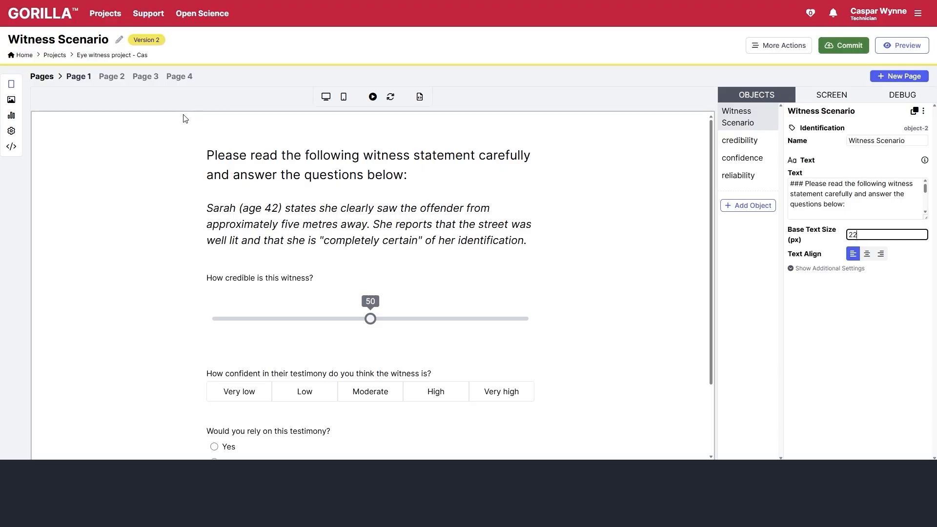
# - Set Page 2's instruction text Base Text Size to 22
pyautogui.click(116, 78)
pyautogui.click(383, 163)
pyautogui.doubleClick(904, 236)
pyautogui.write('22')
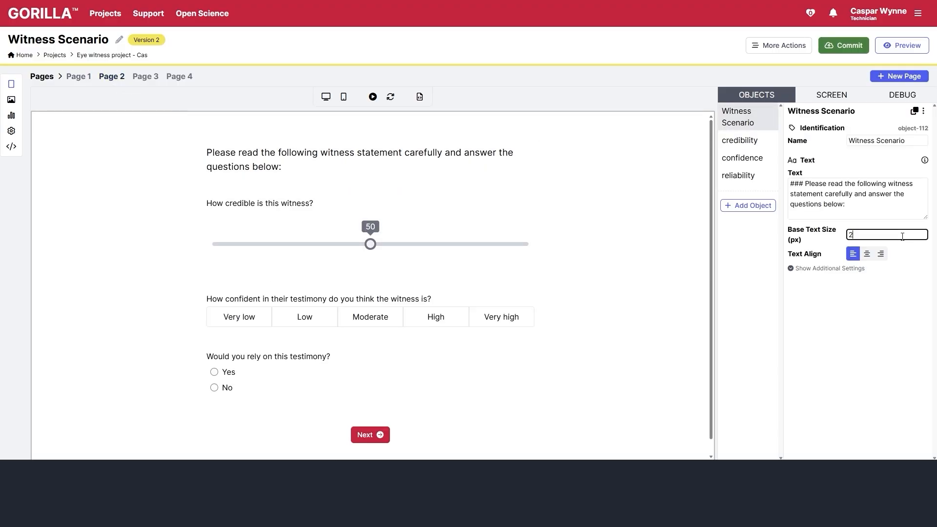
# - Add the second witness statement in italic tags after a <br> below Page 2's instructions
pyautogui.click(849, 215)
pyautogui.press('Return')
pyautogui.press('Return')
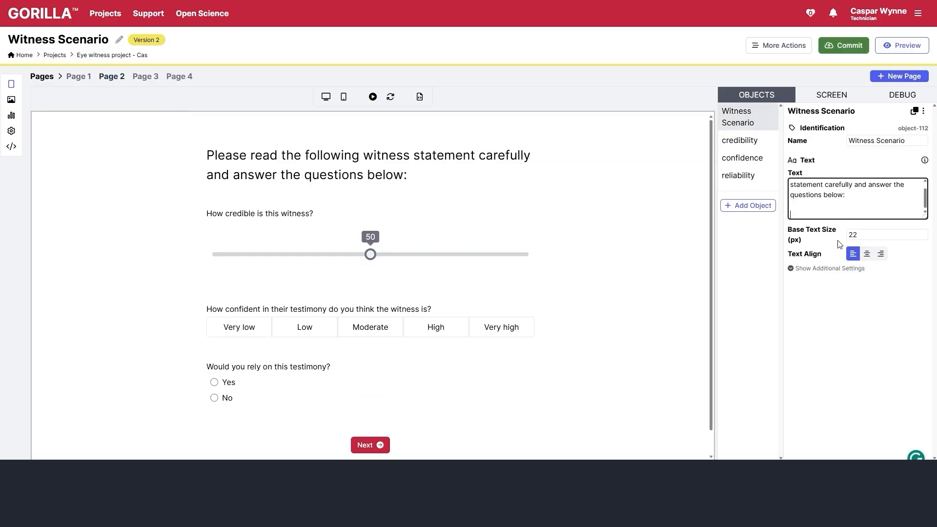
pyautogui.write('<i>')
pyautogui.hotkey('ctrl', 'v')
pyautogui.write('<?')
pyautogui.press('BackSpace')
pyautogui.write('/em>')
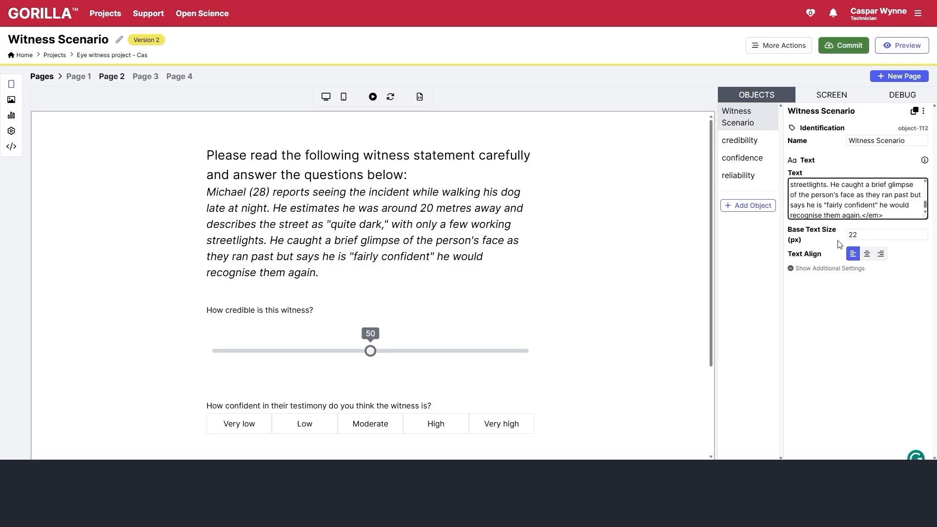
pyautogui.press('Up')
pyautogui.press('Up')
pyautogui.press('Up')
pyautogui.press('Up')
pyautogui.press('Up')
pyautogui.press('Up')
pyautogui.press('Up')
pyautogui.press('Up')
pyautogui.press('Up')
pyautogui.press('Up')
pyautogui.press('Down')
pyautogui.write('<br>')
# - Add Page 4's witness statement as <br><em>statement</em> under its instructions
pyautogui.click(79, 77)
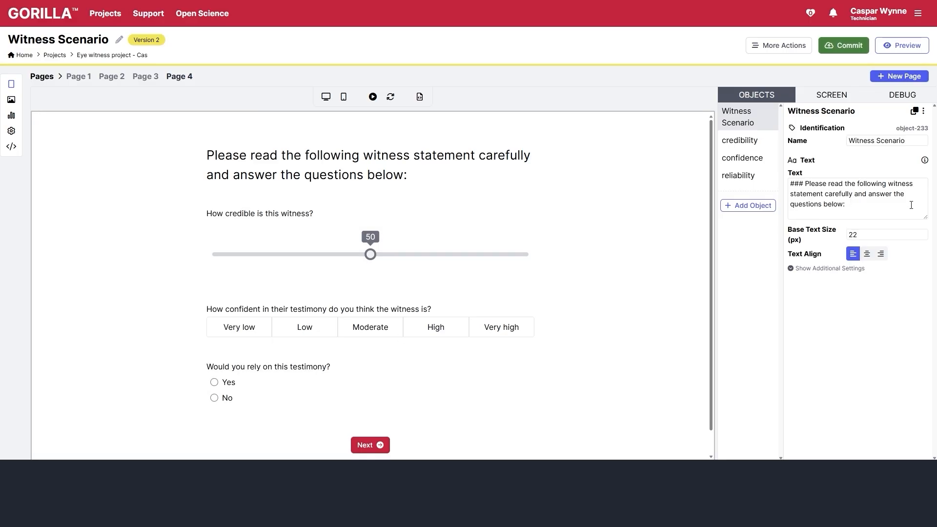
pyautogui.click(911, 205)
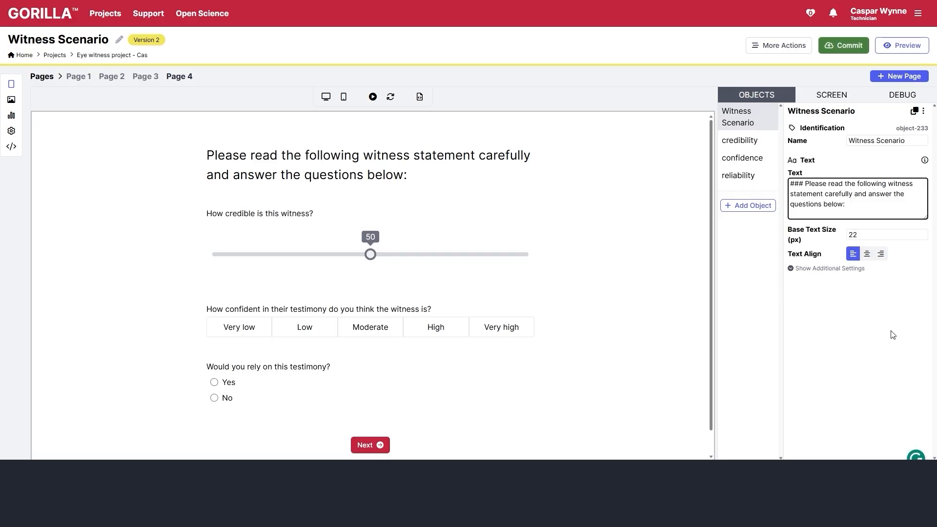
pyautogui.press('Return')
pyautogui.write('<br>')
pyautogui.press('Return')
pyautogui.write('<em>')
pyautogui.hotkey('ctrl', 'v')
pyautogui.write('</em>')
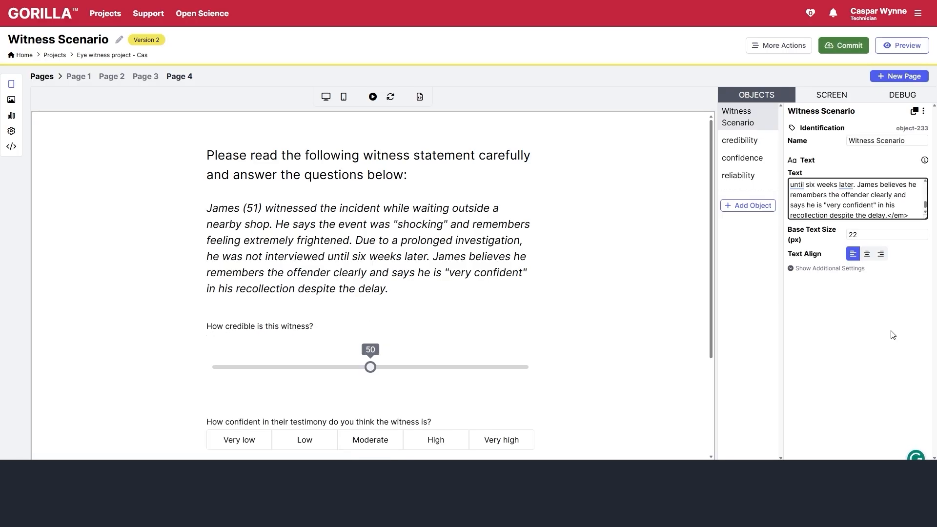
pyautogui.click(498, 269)
# - Turn on Randomise Page Order in the pages overview
pyautogui.scroll(-3, 470, 268)
pyautogui.scroll(3, 470, 267)
pyautogui.click(41, 75)
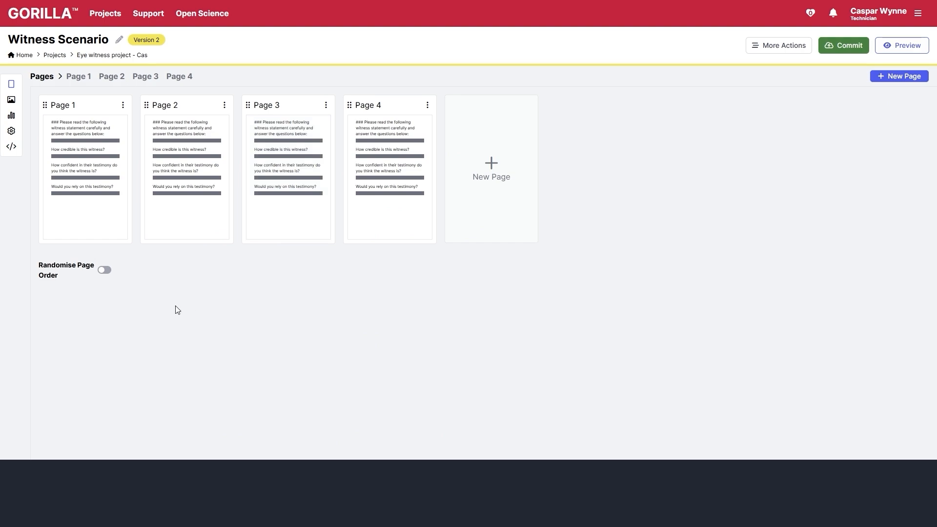
pyautogui.click(104, 270)
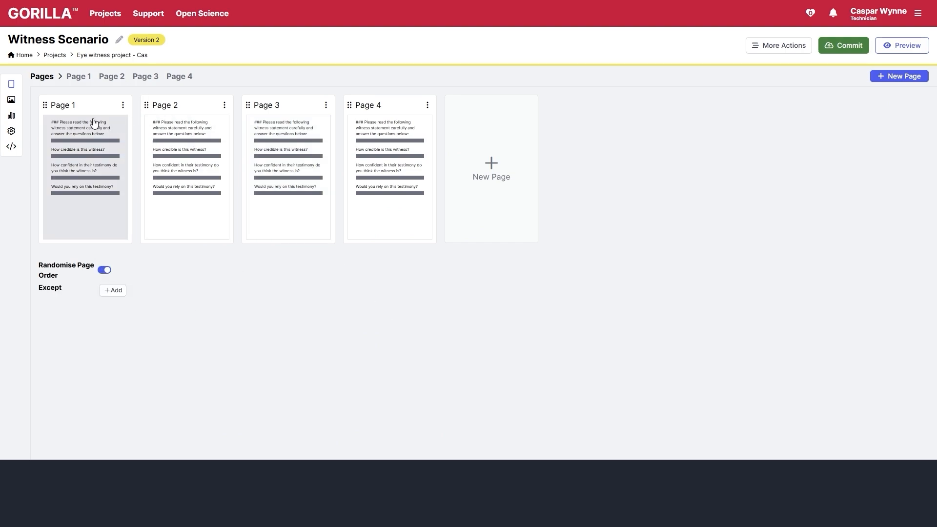
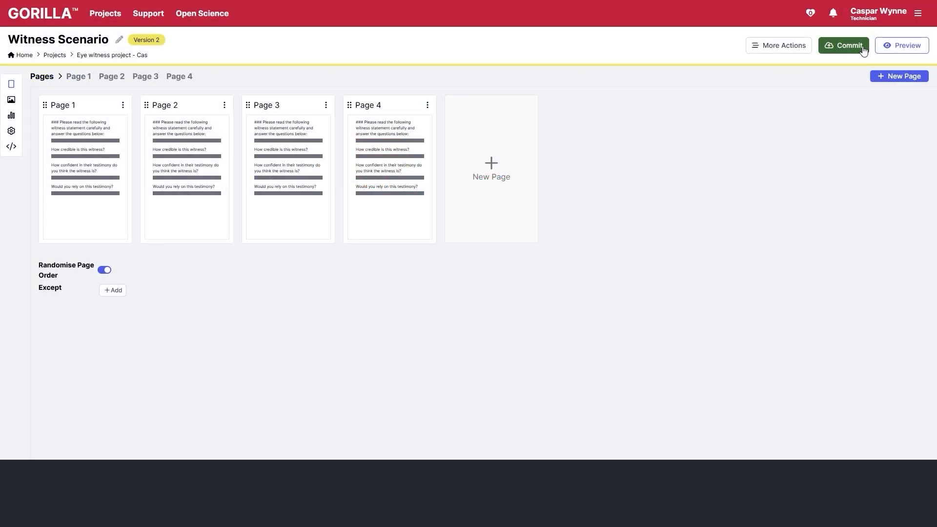
# - Commit the Witness Scenario questionnaire and go back to the Eye witness project page
pyautogui.click(860, 46)
pyautogui.click(469, 235)
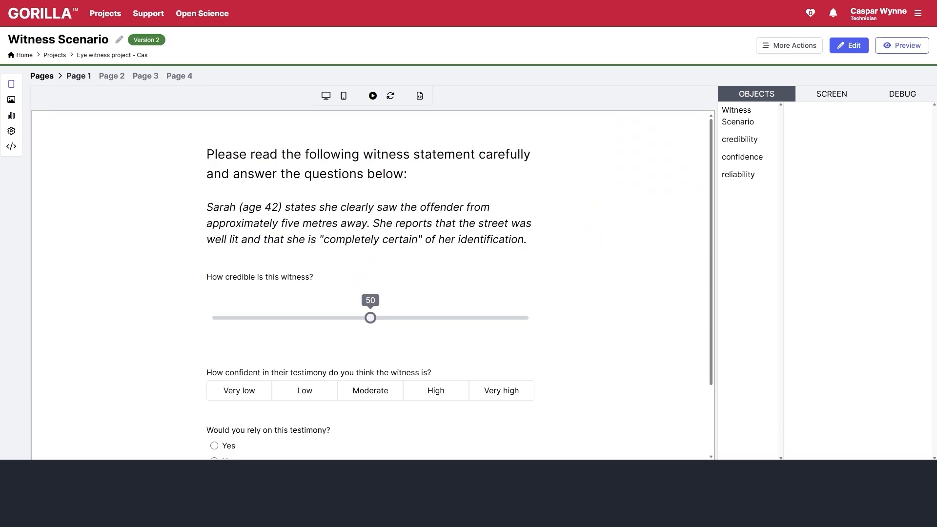
pyautogui.click(95, 56)
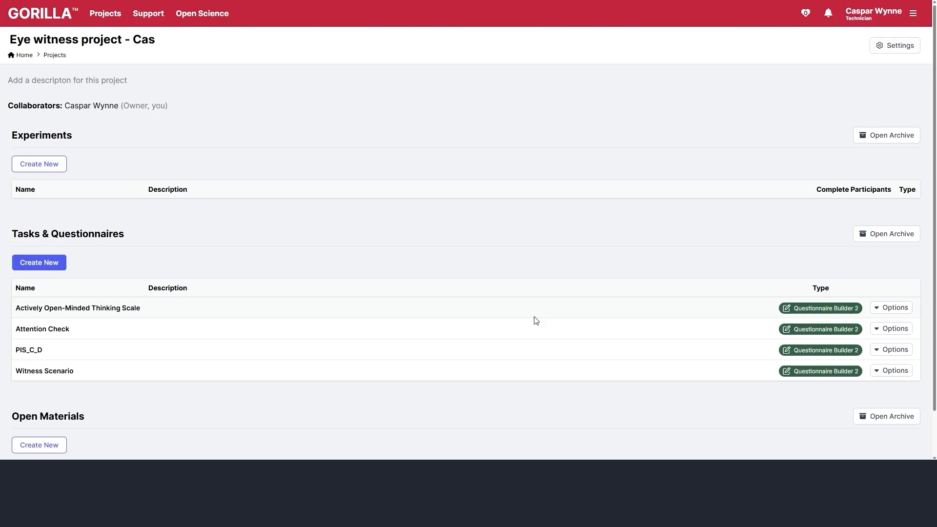
# - Create a new Questionnaire Builder questionnaire named 'Qualitative Question'
pyautogui.click(54, 268)
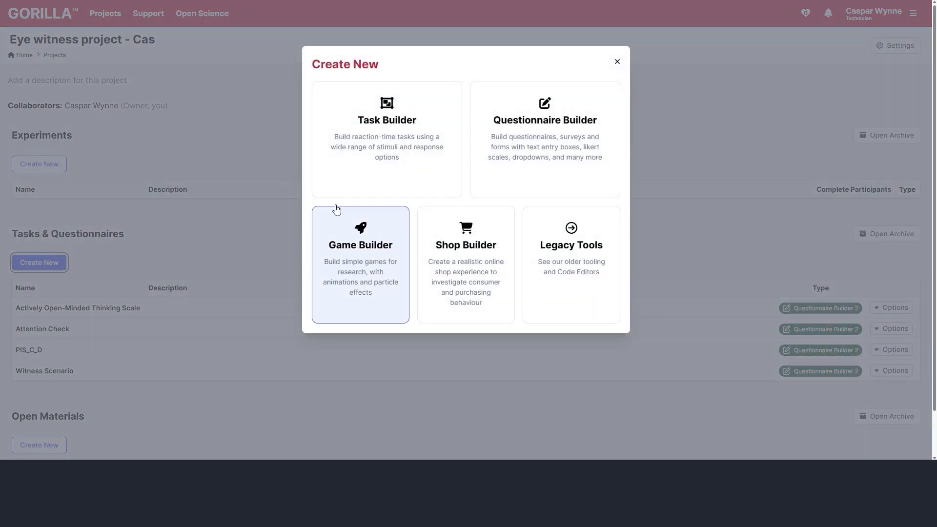
pyautogui.click(596, 146)
pyautogui.press('BackSpace')
pyautogui.press('BackSpace')
pyautogui.press('BackSpace')
pyautogui.press('BackSpace')
pyautogui.press('BackSpace')
pyautogui.press('BackSpace')
pyautogui.press('BackSpace')
pyautogui.press('BackSpace')
pyautogui.press('BackSpace')
pyautogui.press('BackSpace')
pyautogui.press('BackSpace')
pyautogui.press('BackSpace')
pyautogui.press('BackSpace')
pyautogui.press('BackSpace')
pyautogui.press('BackSpace')
pyautogui.press('BackSpace')
pyautogui.press('BackSpace')
pyautogui.write('Qu')
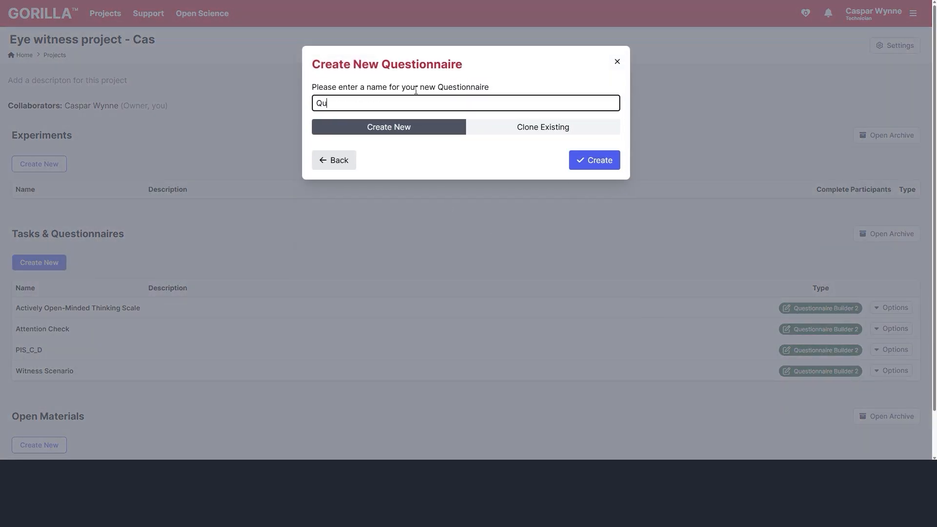
pyautogui.write('alitative Question')
pyautogui.click(610, 168)
# - Add a Text object with instructions to Page 1
pyautogui.click(71, 143)
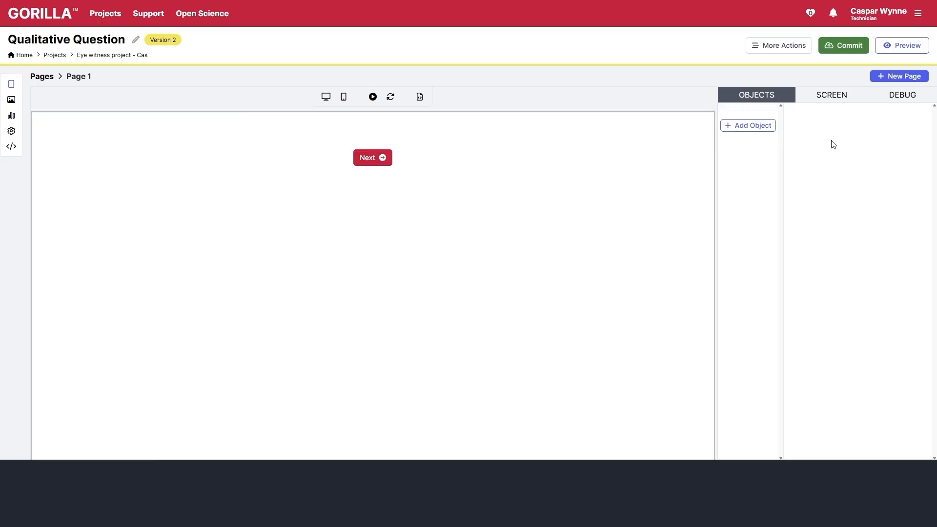
pyautogui.click(761, 122)
pyautogui.click(380, 181)
pyautogui.click(484, 429)
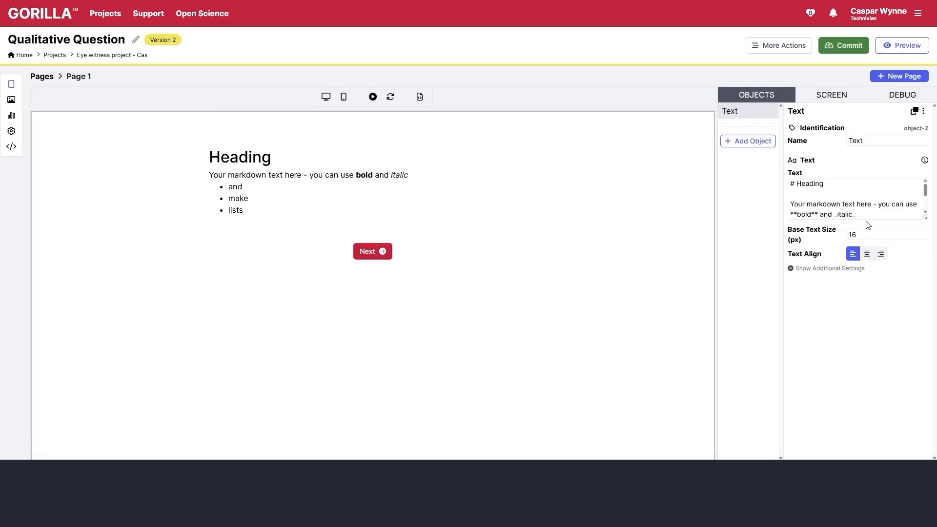
pyautogui.click(857, 217)
pyautogui.hotkey('ctrl', 'a')
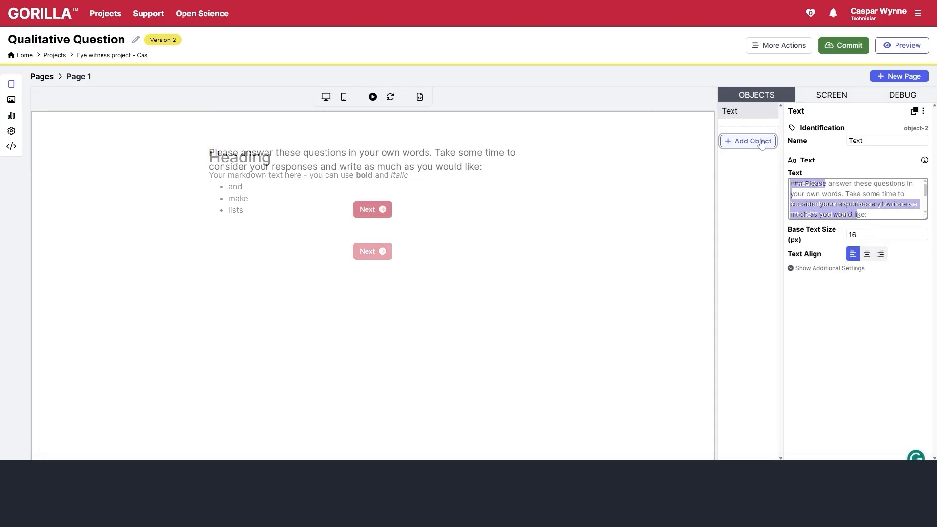
# - Add a 15-row comment box below the instructions, then add a blank Page 2
pyautogui.click(751, 141)
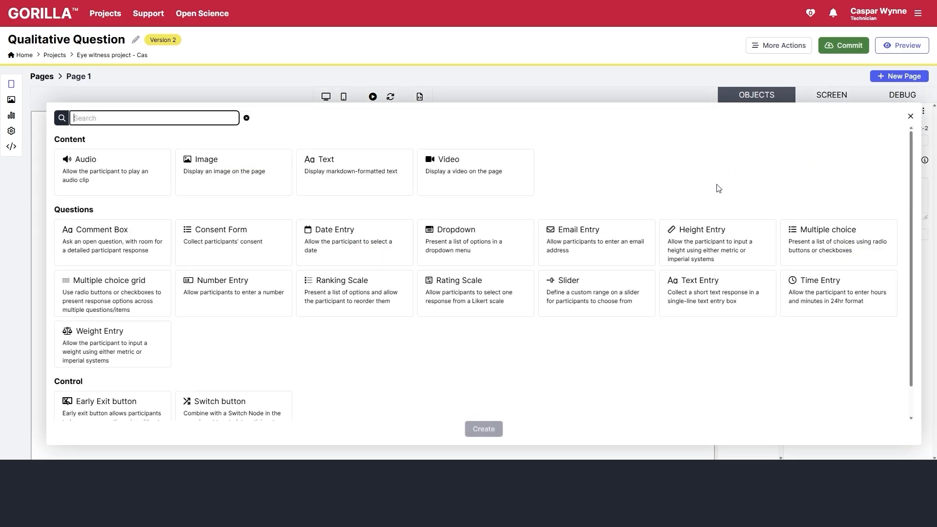
pyautogui.click(111, 252)
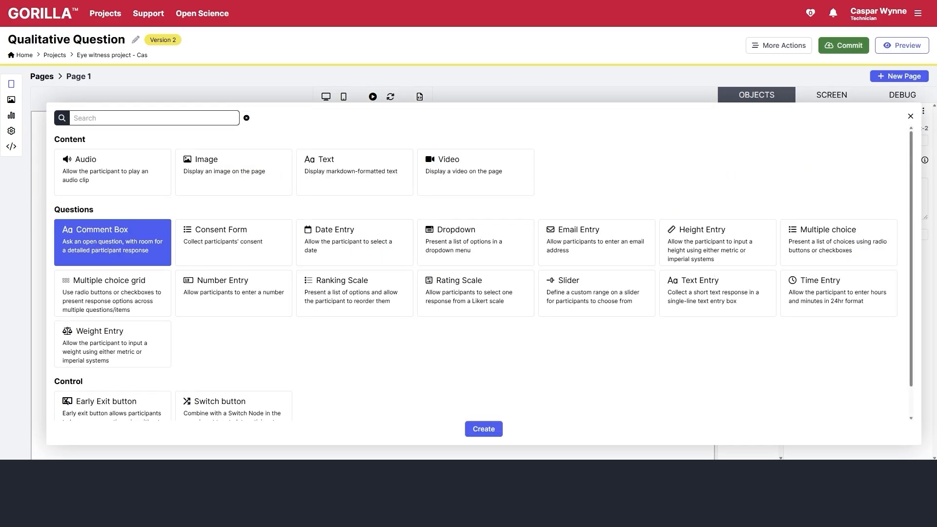
pyautogui.click(484, 429)
pyautogui.doubleClick(866, 234)
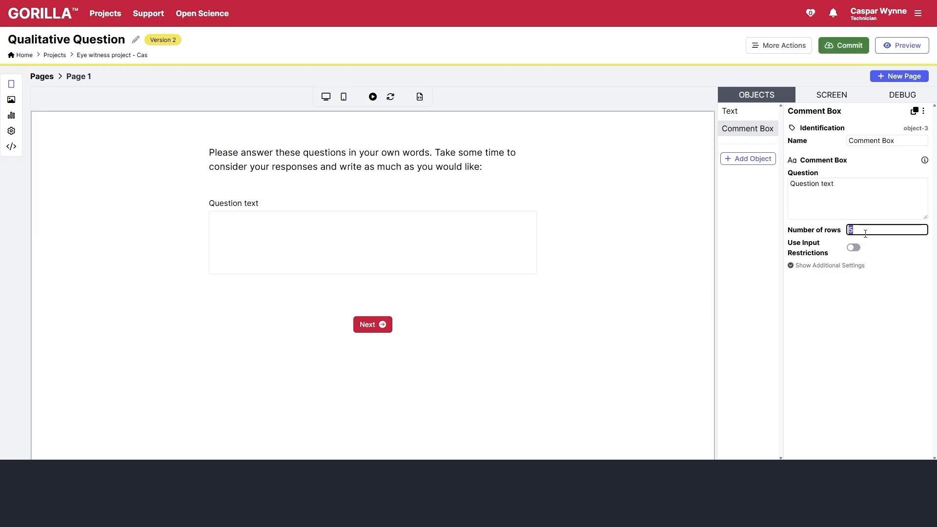
pyautogui.write('15')
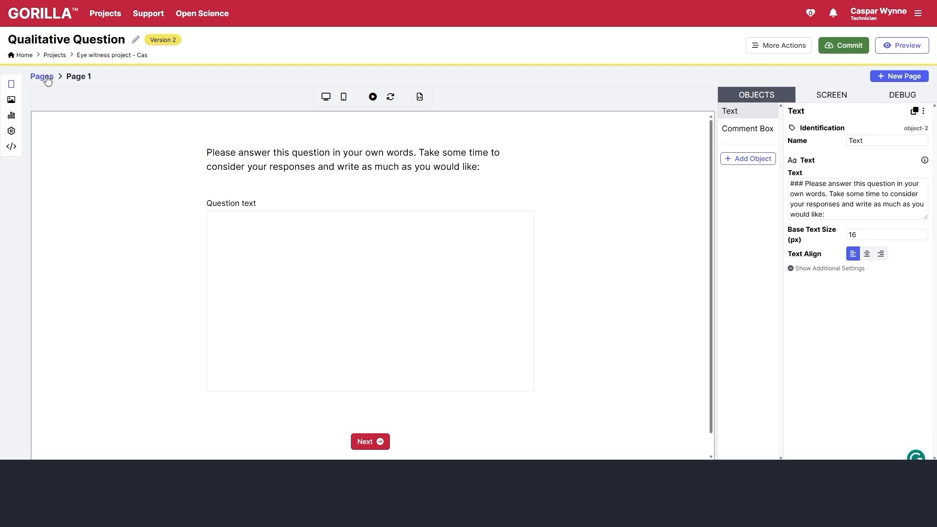
pyautogui.click(49, 77)
pyautogui.click(178, 184)
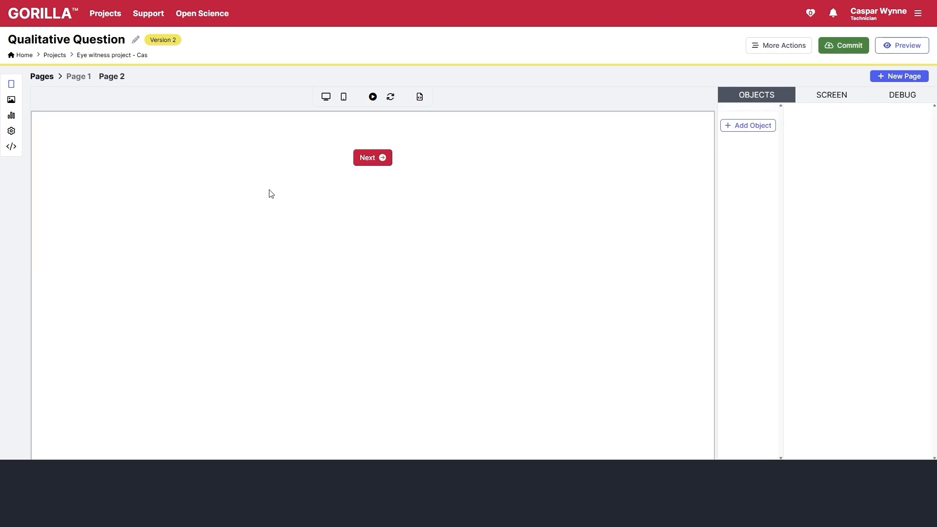
# - Add Page 3, then copy Page 1 and paste its content into Pages 2 and 3
pyautogui.click(43, 77)
pyautogui.click(266, 193)
pyautogui.click(48, 77)
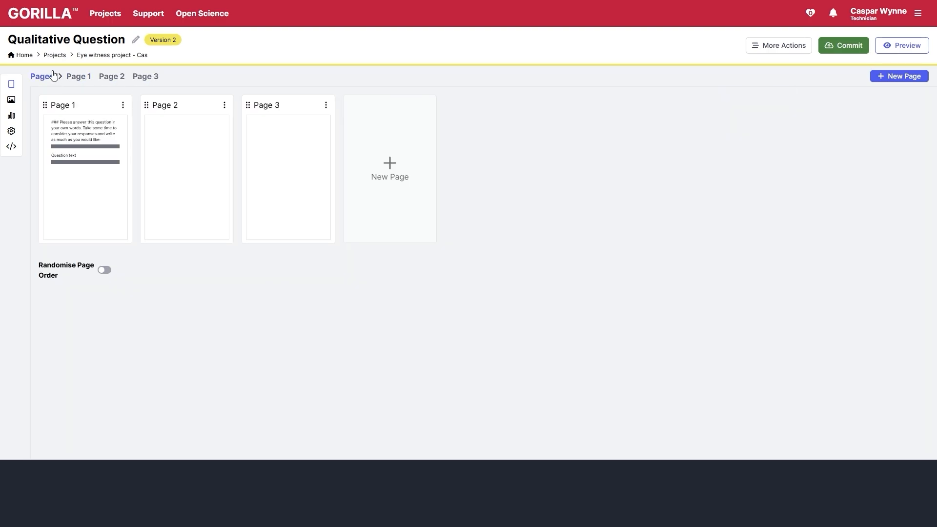
pyautogui.click(123, 105)
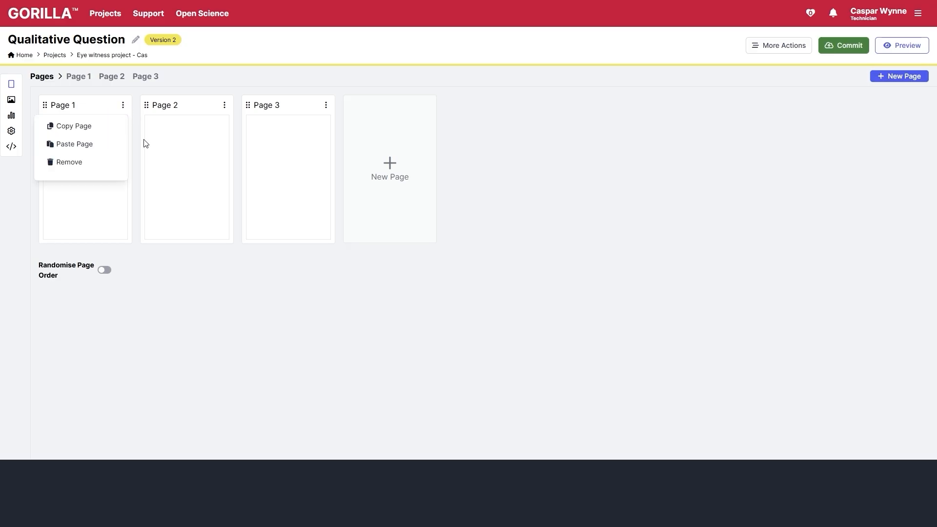
pyautogui.click(106, 126)
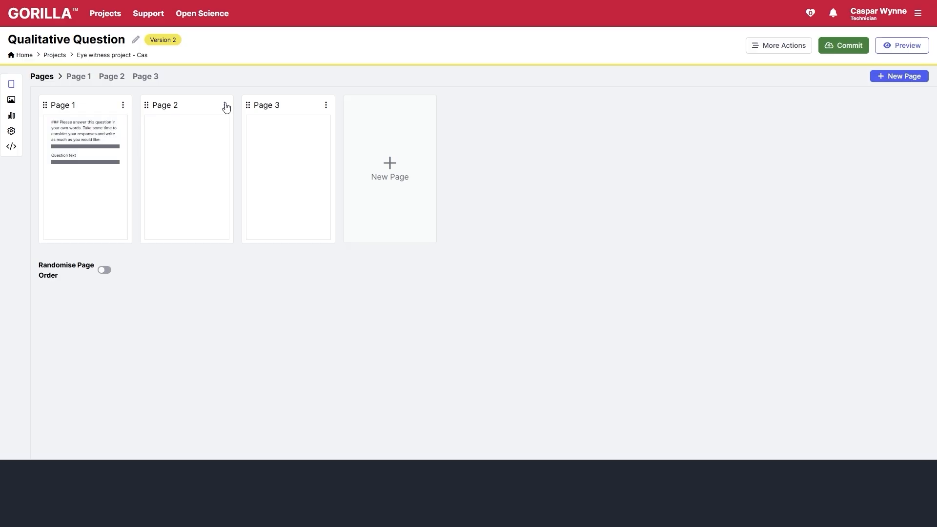
pyautogui.click(225, 106)
pyautogui.click(218, 144)
pyautogui.click(326, 105)
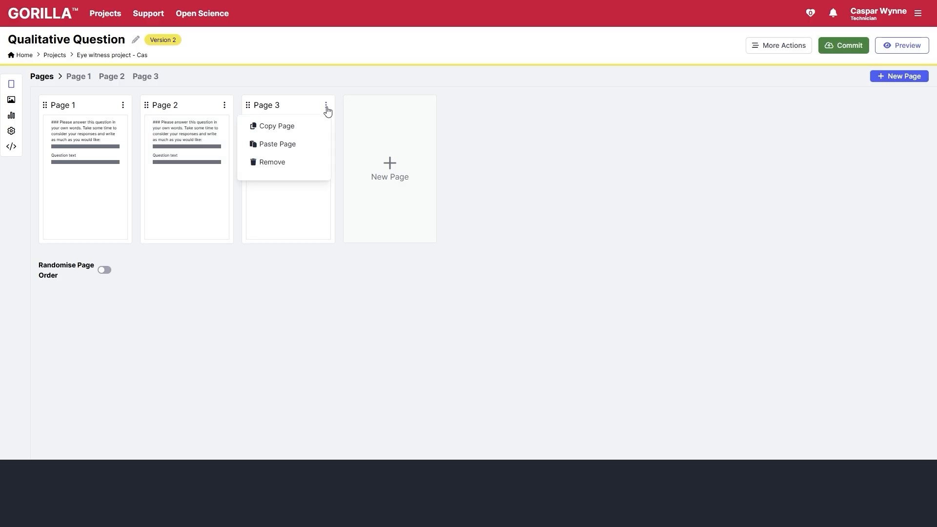
pyautogui.click(308, 144)
# - Paste each page's own open question into the comment boxes on Pages 1, 2 and 3
pyautogui.click(63, 210)
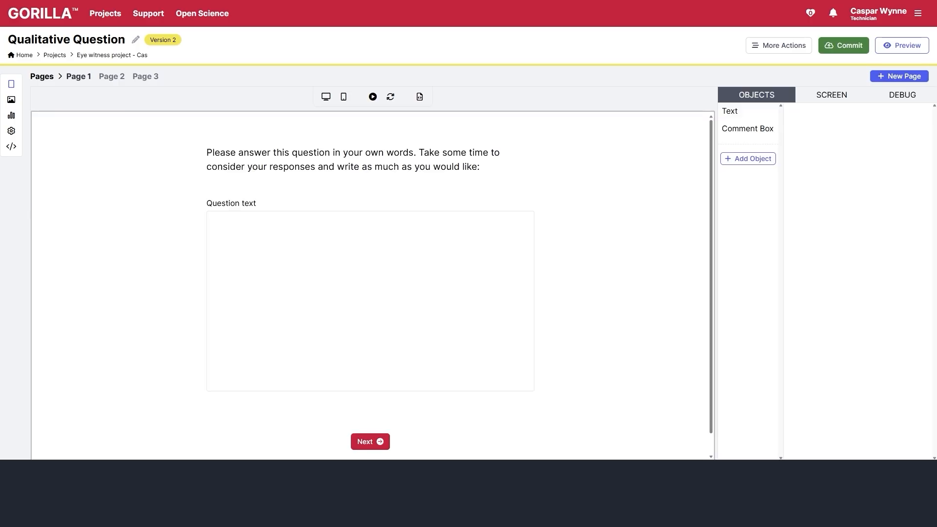
pyautogui.click(335, 222)
pyautogui.tripleClick(881, 186)
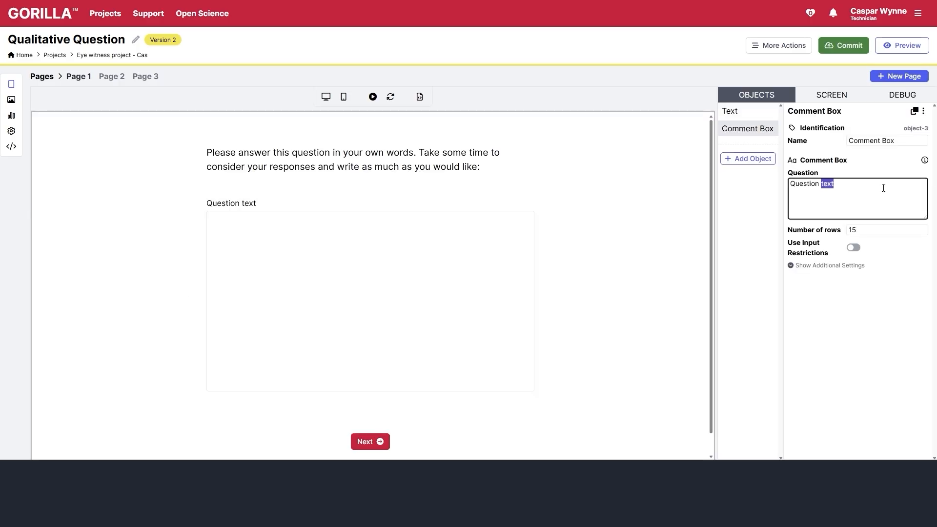
pyautogui.hotkey('ctrl', 'v')
pyautogui.click(105, 78)
pyautogui.click(270, 201)
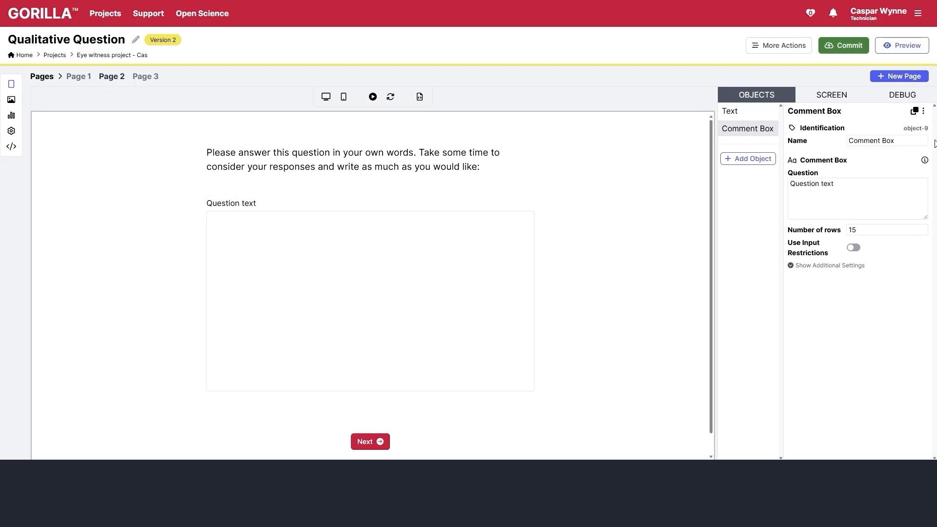
pyautogui.click(881, 185)
pyautogui.tripleClick(881, 185)
pyautogui.hotkey('ctrl', 'v')
pyautogui.click(145, 76)
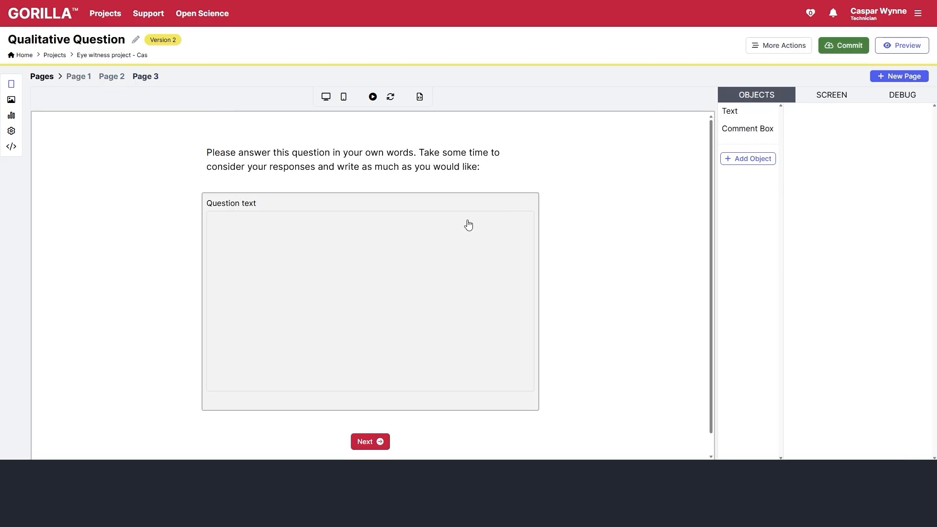
pyautogui.click(468, 223)
pyautogui.tripleClick(852, 190)
pyautogui.hotkey('ctrl', 'v')
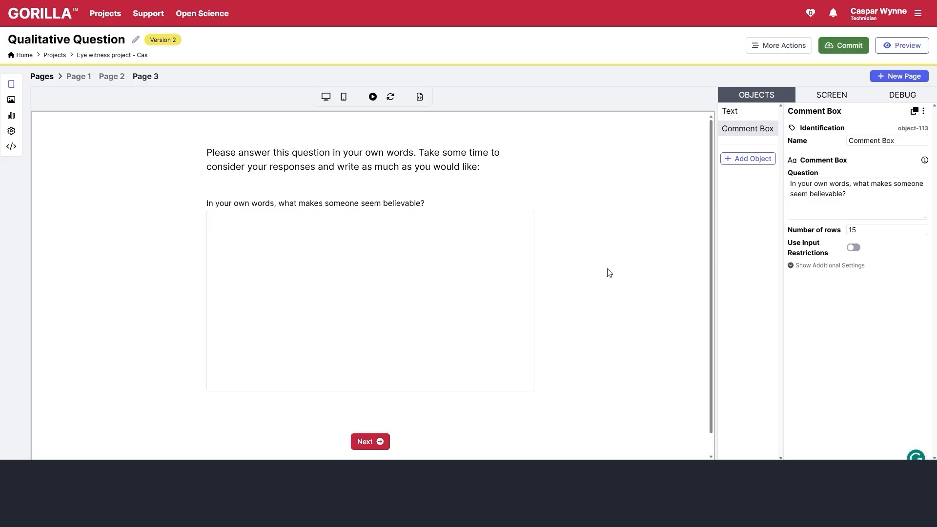
# - Name the comment boxes q3, q2 and q1 on Pages 3, 2 and 1
pyautogui.click(874, 140)
pyautogui.tripleClick(875, 140)
pyautogui.write('q3')
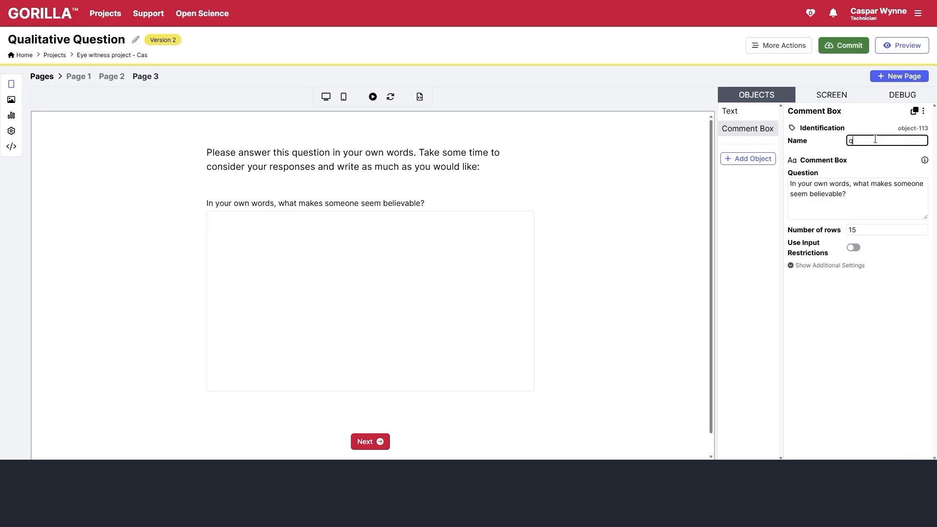
pyautogui.click(111, 76)
pyautogui.click(306, 244)
pyautogui.tripleClick(896, 142)
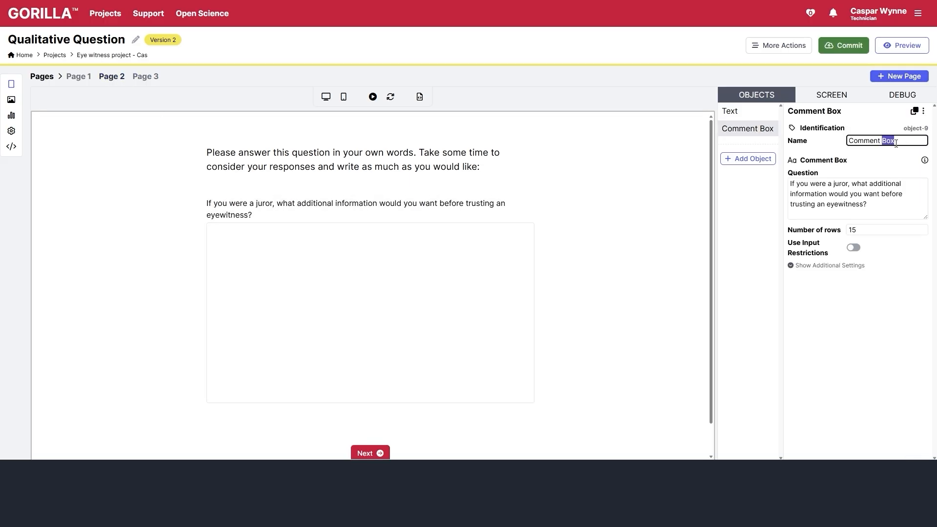
pyautogui.write('a2')
pyautogui.press('BackSpace')
pyautogui.press('BackSpace')
pyautogui.write('q2')
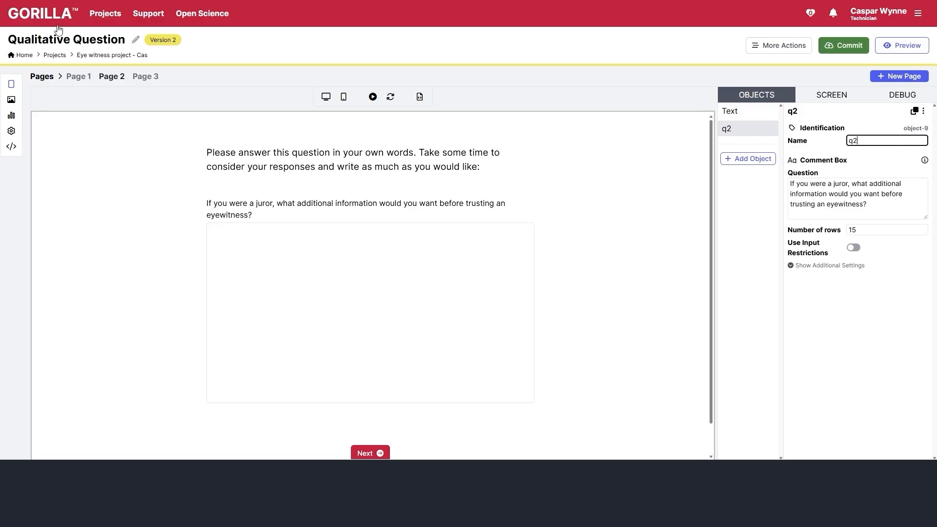
pyautogui.click(79, 76)
pyautogui.click(273, 229)
pyautogui.tripleClick(870, 140)
pyautogui.write('q1')
pyautogui.press('Return')
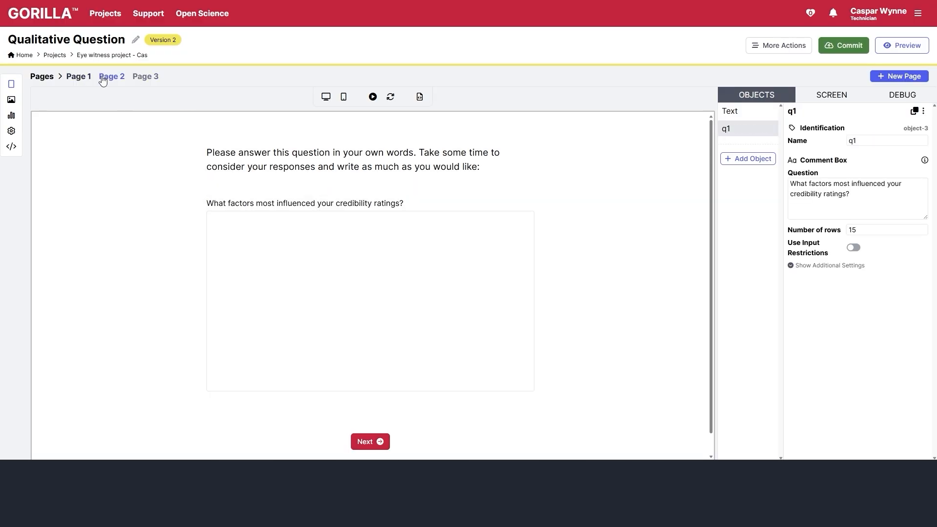
pyautogui.click(36, 77)
# - Turn on Randomise Page Order with Page 1 added as an exception
pyautogui.click(104, 270)
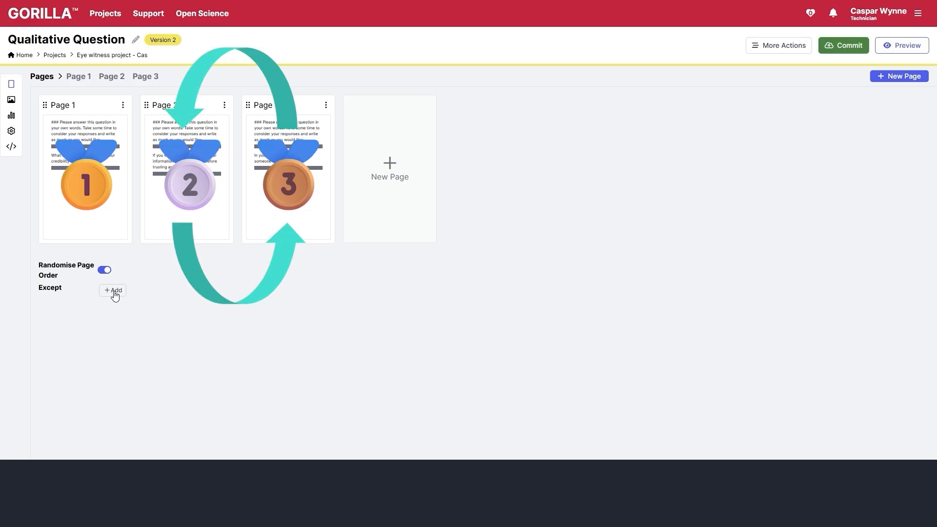
pyautogui.click(114, 291)
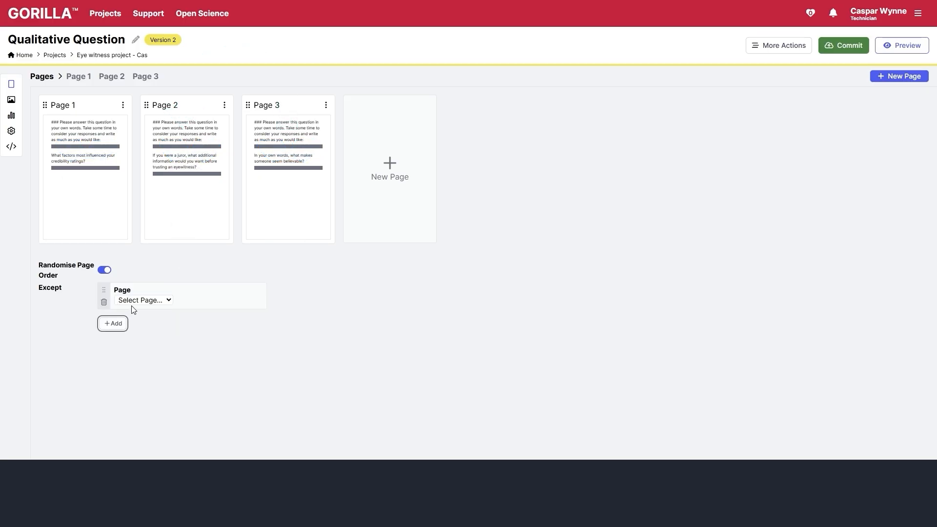
pyautogui.click(134, 301)
pyautogui.click(139, 324)
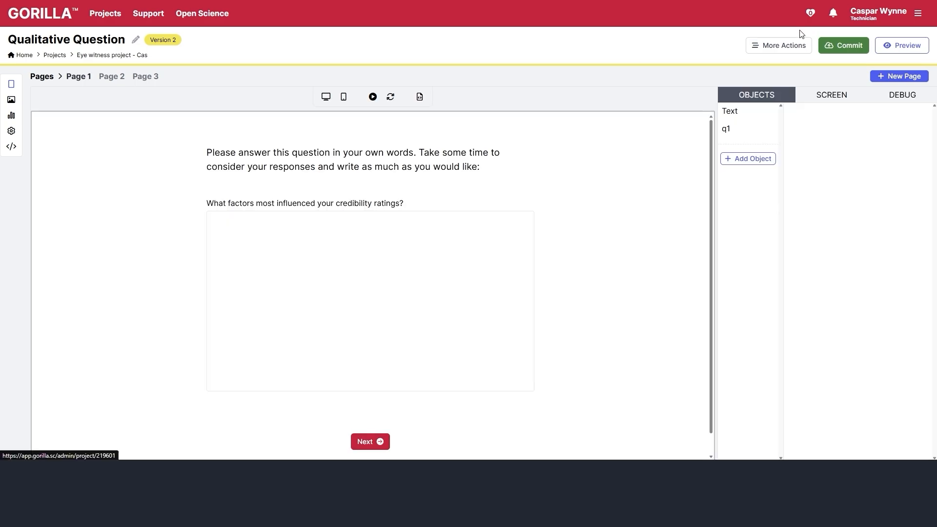
# - Commit the Qualitative Question with the description 'created qualitative question'
pyautogui.click(844, 44)
pyautogui.write('cre')
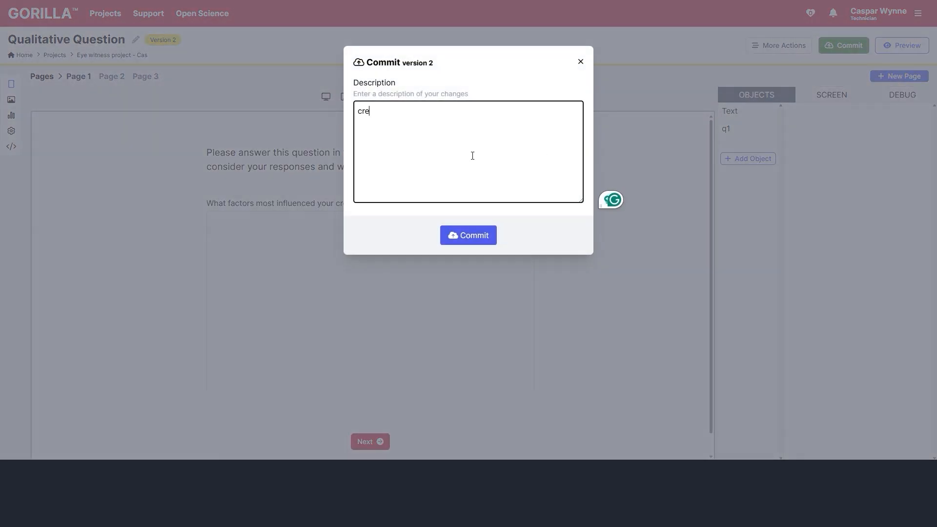
pyautogui.write('ated qualitative questions')
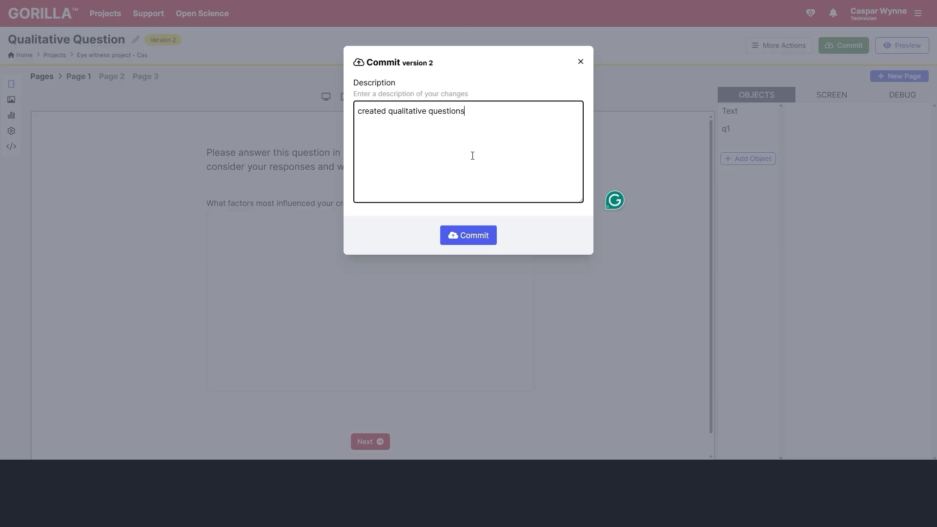
pyautogui.click(445, 239)
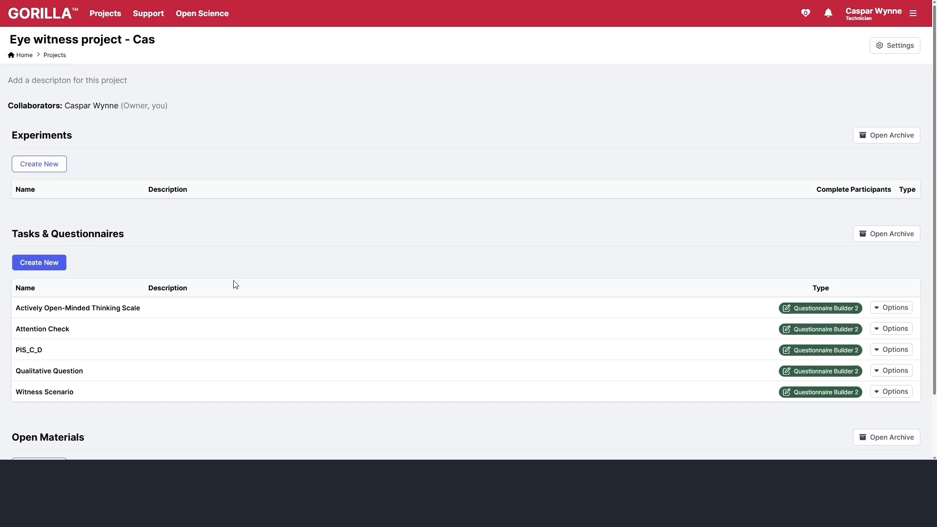
# - Create 'Debrief and Feedback' by cloning the Debrief questionnaire from Staff CPD Guide 3
pyautogui.click(52, 263)
pyautogui.click(488, 150)
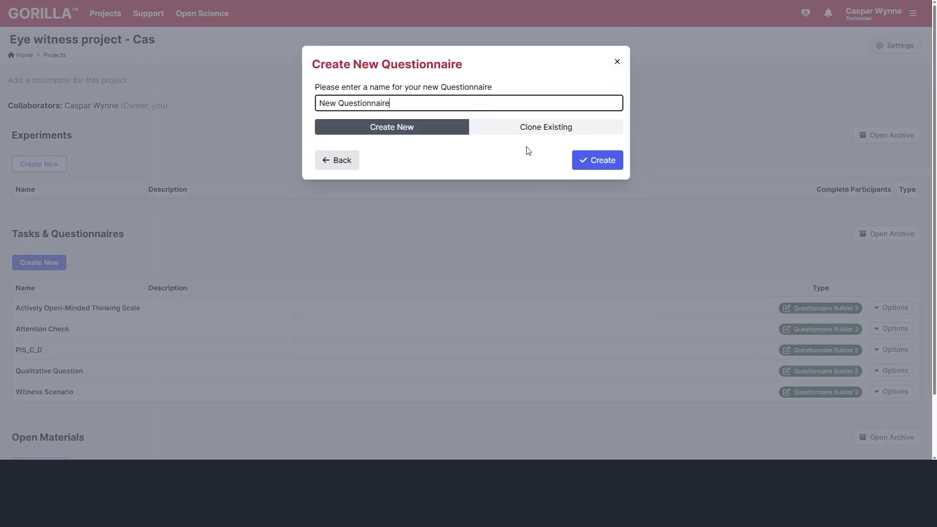
pyautogui.write('Debrief and Feedback')
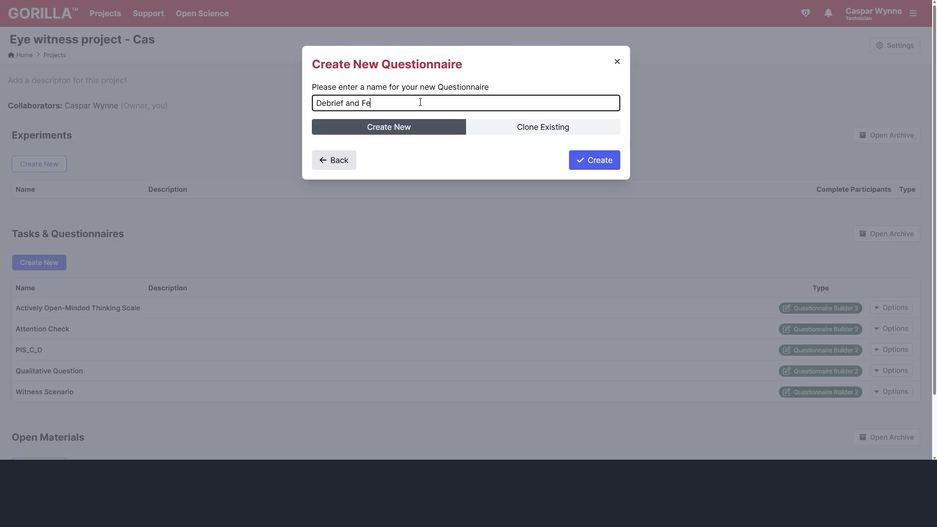
pyautogui.click(572, 132)
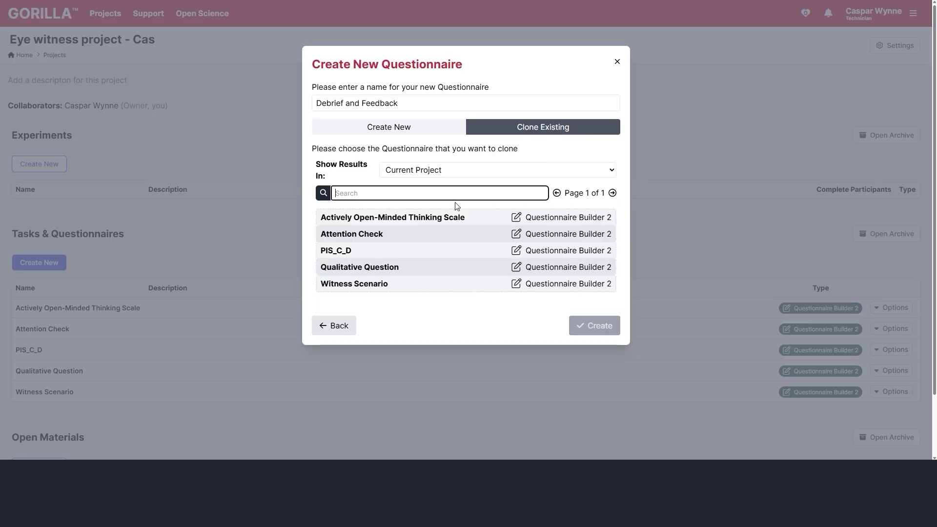
pyautogui.click(431, 171)
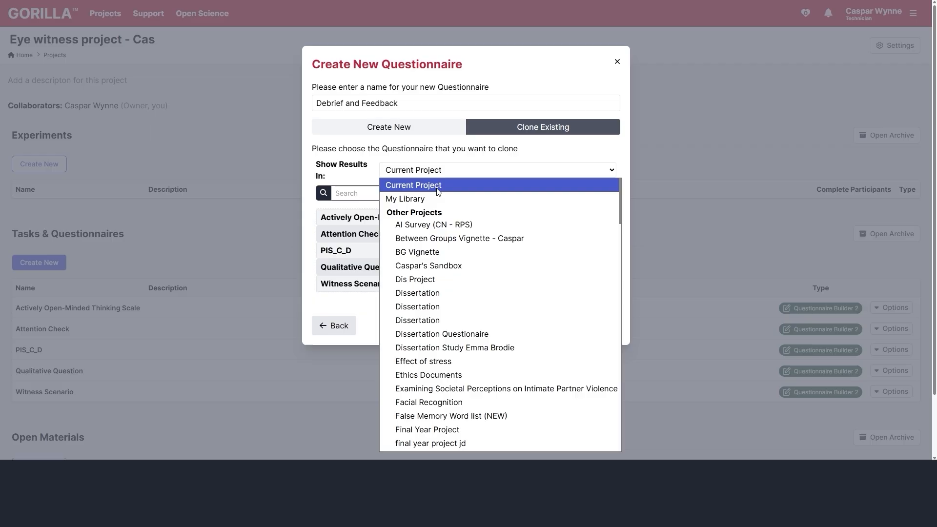
pyautogui.scroll(-8, 459, 340)
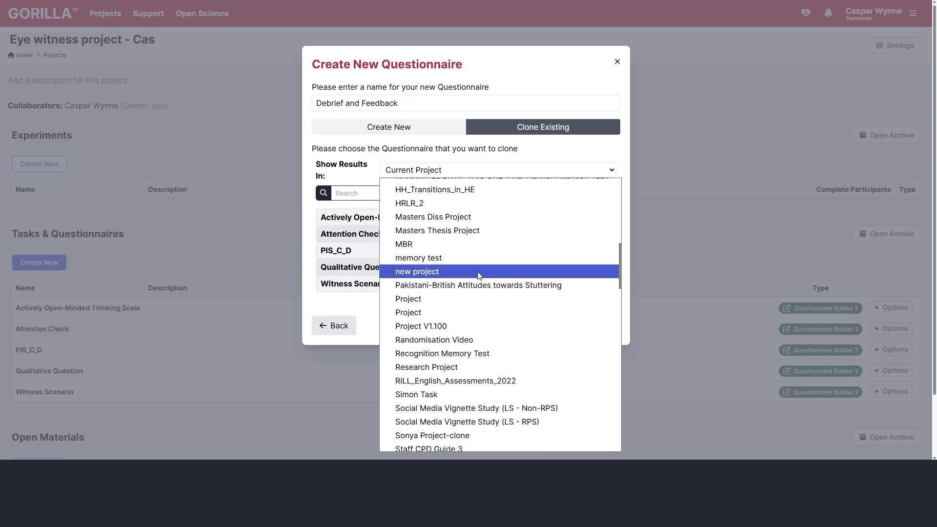
pyautogui.scroll(-2, 480, 261)
pyautogui.click(499, 354)
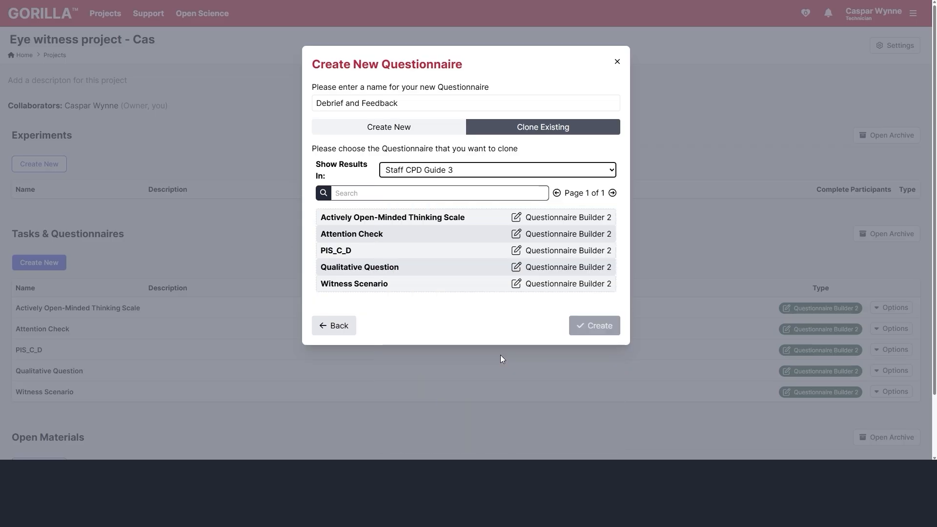
pyautogui.click(359, 220)
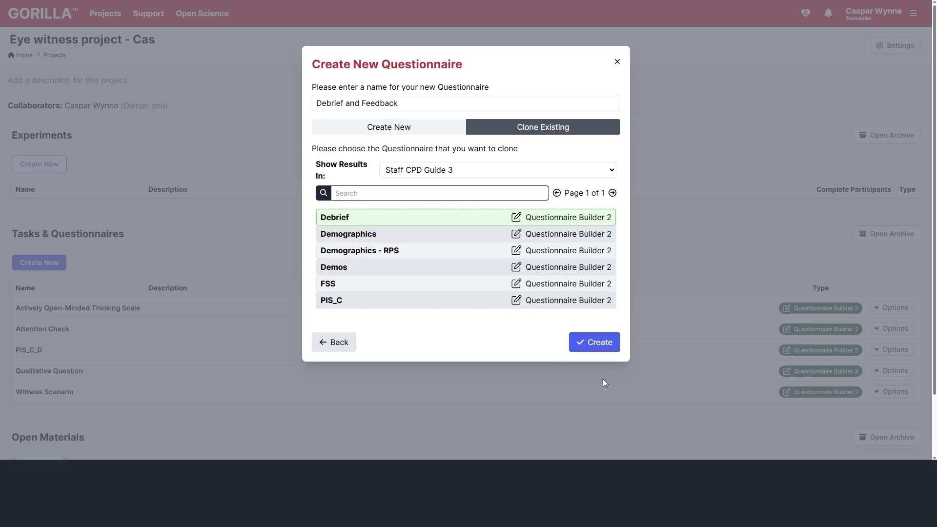
pyautogui.click(594, 342)
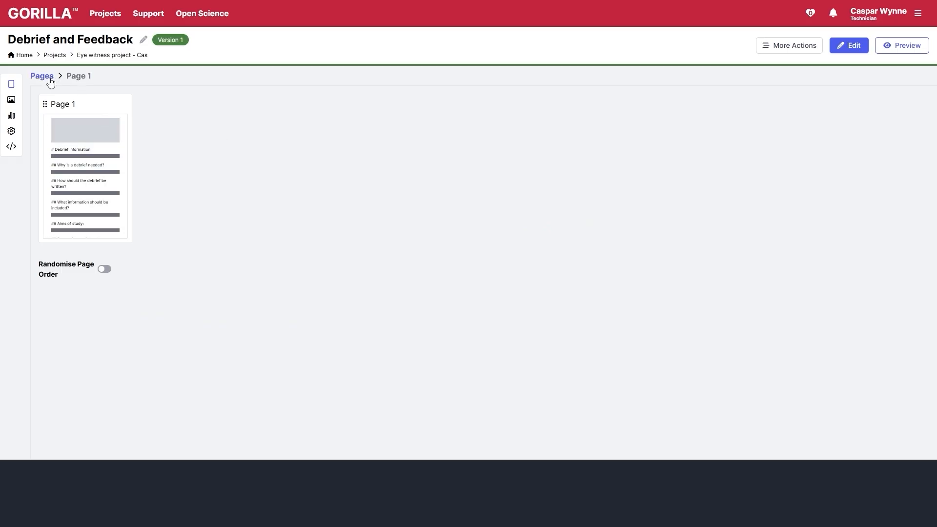
# - Open Debrief and Feedback for editing and review Page 1's debrief content
pyautogui.click(849, 46)
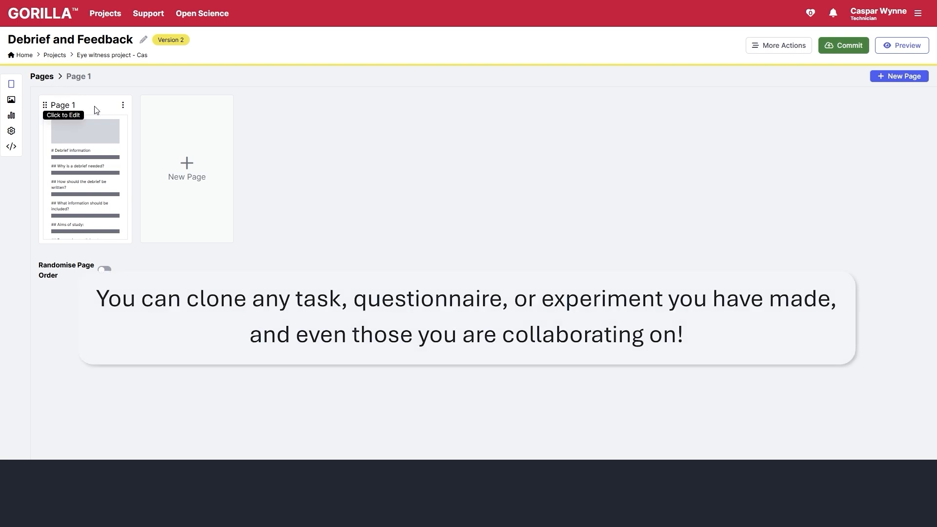
pyautogui.click(97, 143)
pyautogui.scroll(-10, 401, 232)
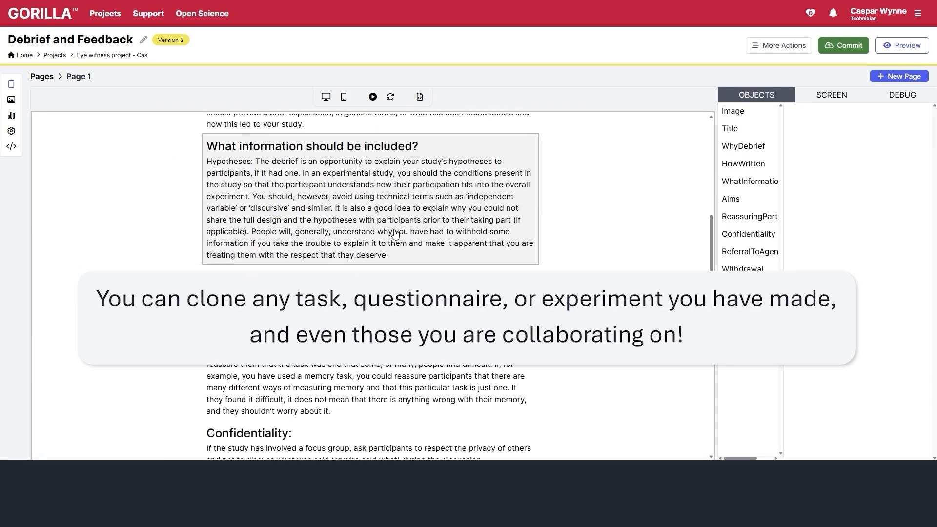
pyautogui.scroll(10, 393, 234)
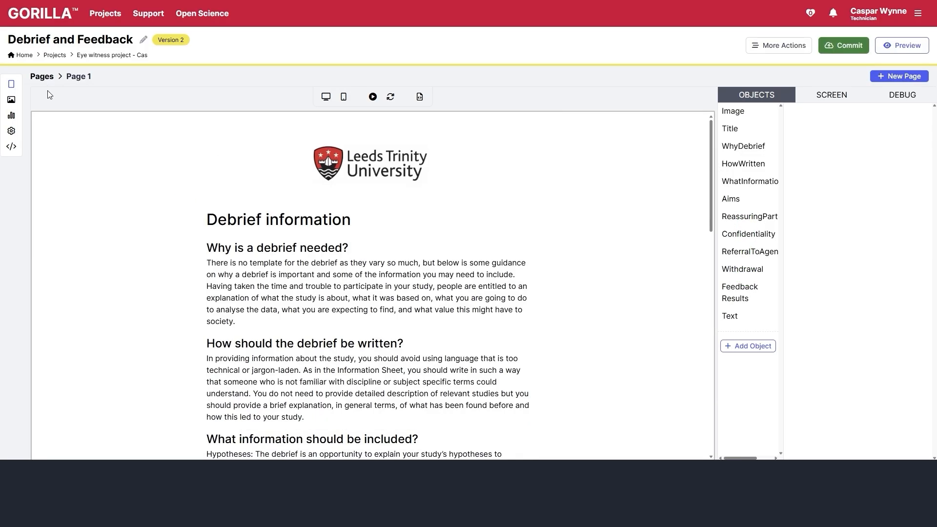
# - Add a second page containing a Text object
pyautogui.click(41, 76)
pyautogui.click(199, 155)
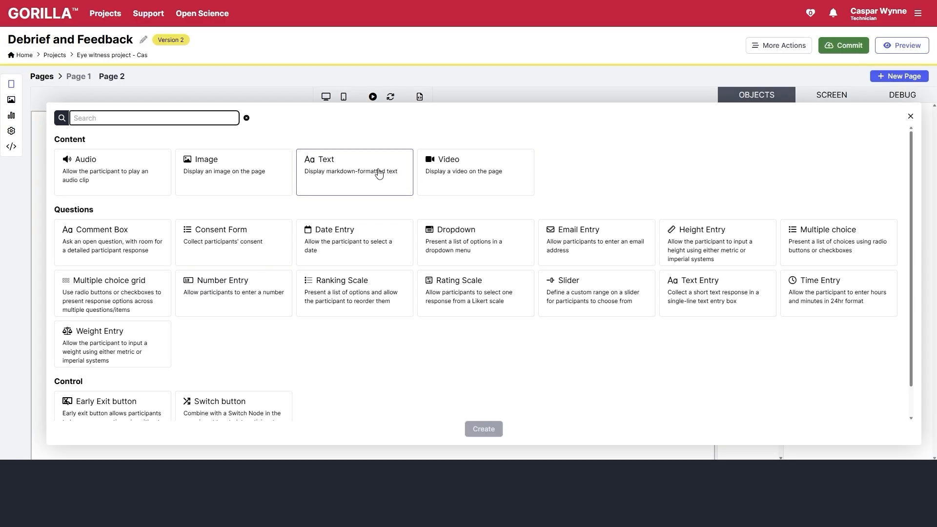
pyautogui.click(318, 174)
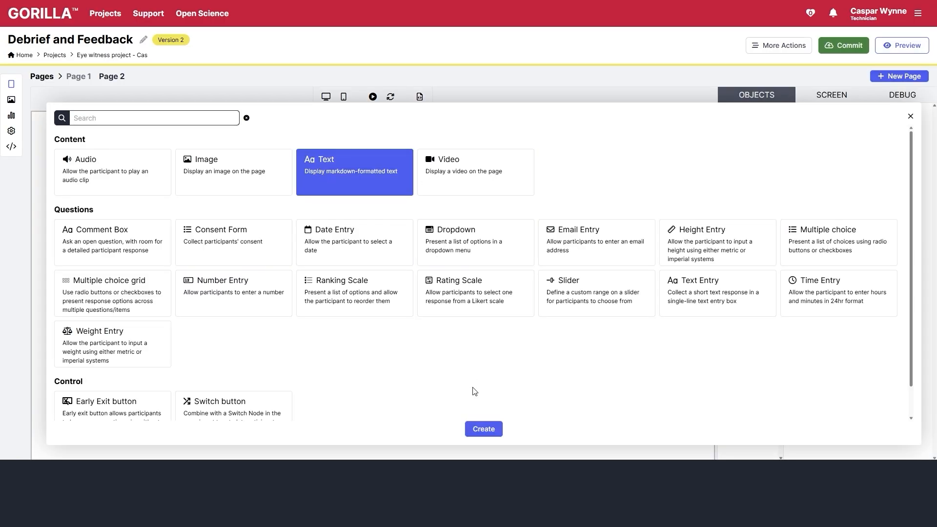
pyautogui.click(484, 429)
# - Replace the placeholder with '# Some feedback' and a subheading about the Actively Open-Minded Thinking Scale score
pyautogui.moveTo(869, 215); pyautogui.dragTo(767, 173)
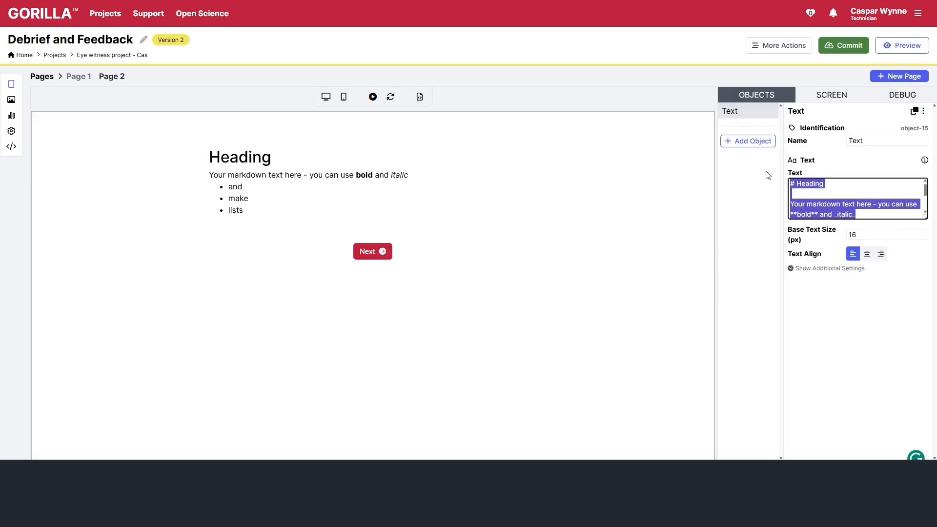
pyautogui.press('BackSpace')
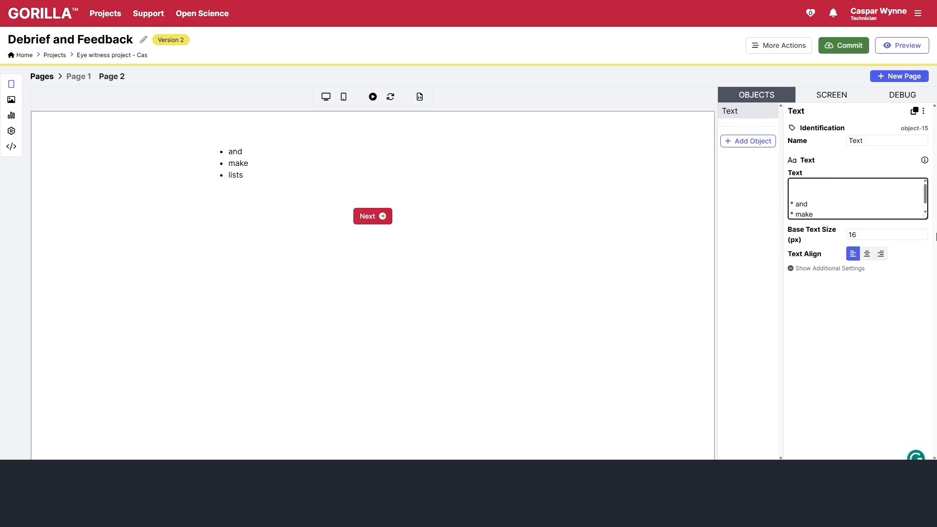
pyautogui.hotkey('ctrl', 'a')
pyautogui.press('BackSpace')
pyautogui.write('# ')
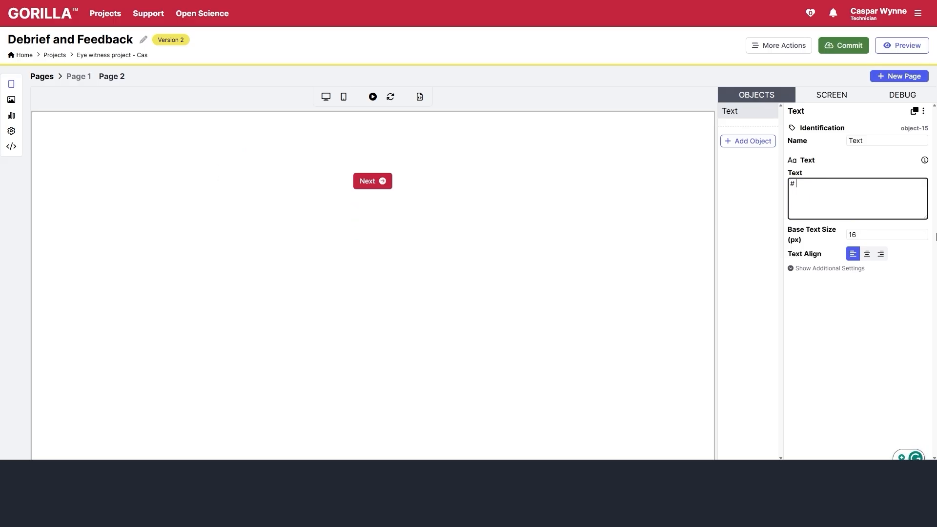
pyautogui.write('Some feedback')
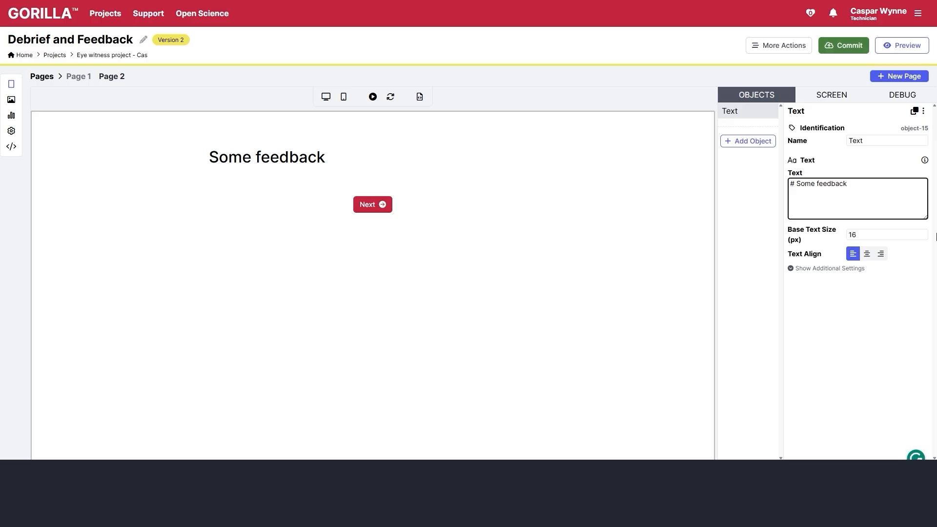
pyautogui.press('Return')
pyautogui.press('Return')
pyautogui.write('### IOn')
pyautogui.press('BackSpace')
pyautogui.press('BackSpace')
pyautogui.write('n case you were wondering your ')
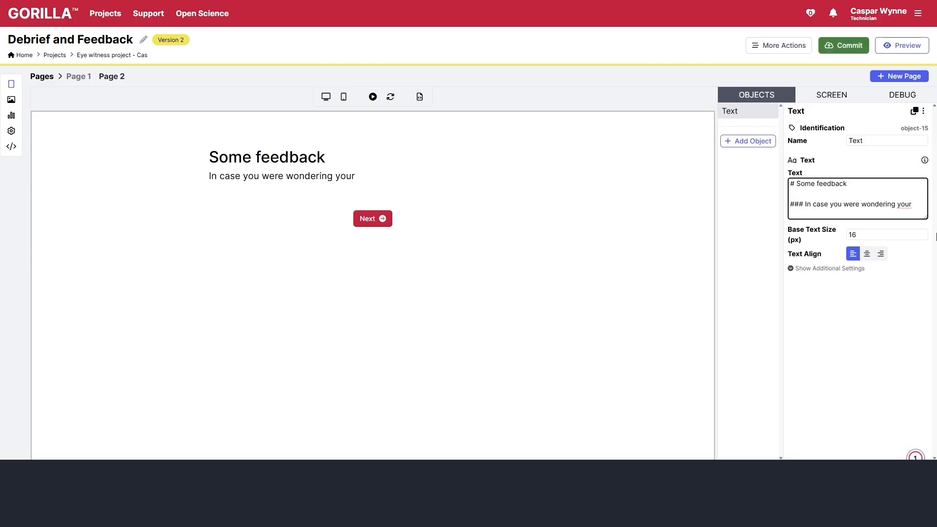
pyautogui.write('Activity')
pyautogui.hotkey('ctrl', 'BackSpace')
pyautogui.write('score for the a')
pyautogui.press('BackSpace')
pyautogui.write('first')
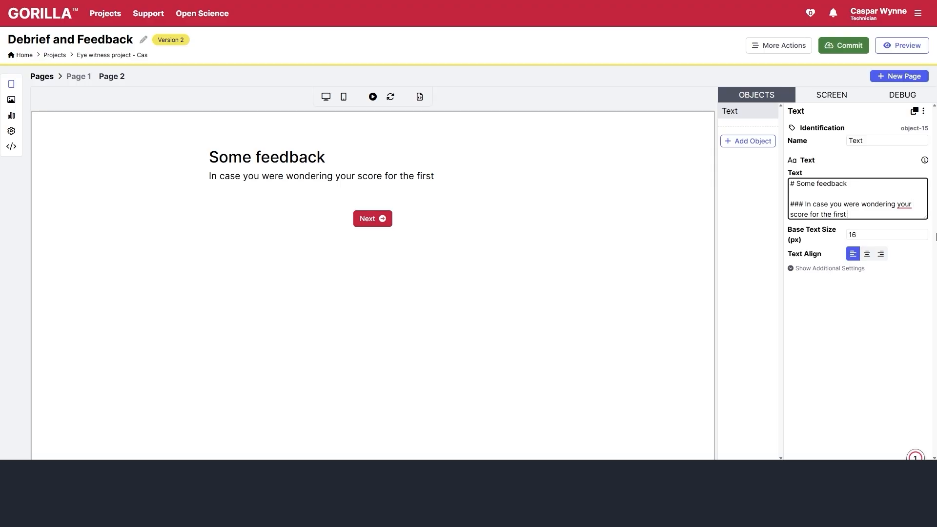
pyautogui.write(' questionnaire: Actively')
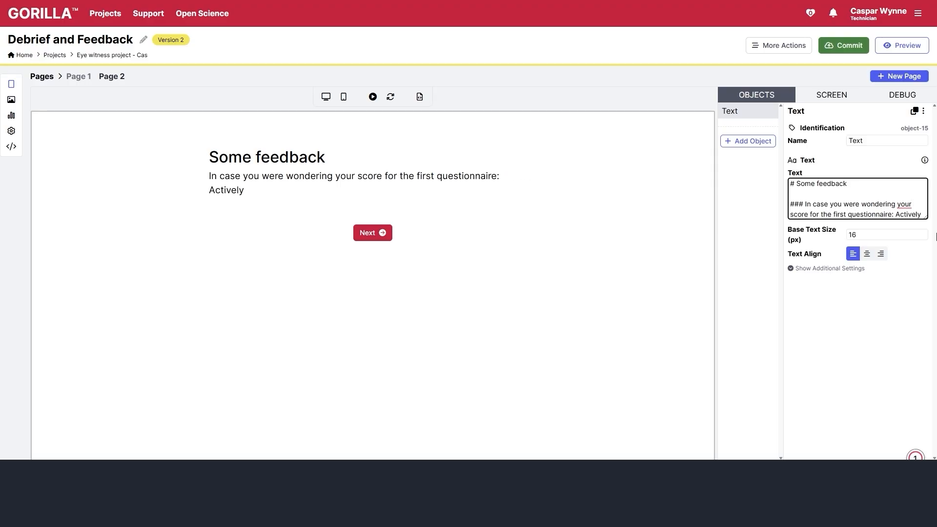
pyautogui.write(' Open-Minded Thinkin')
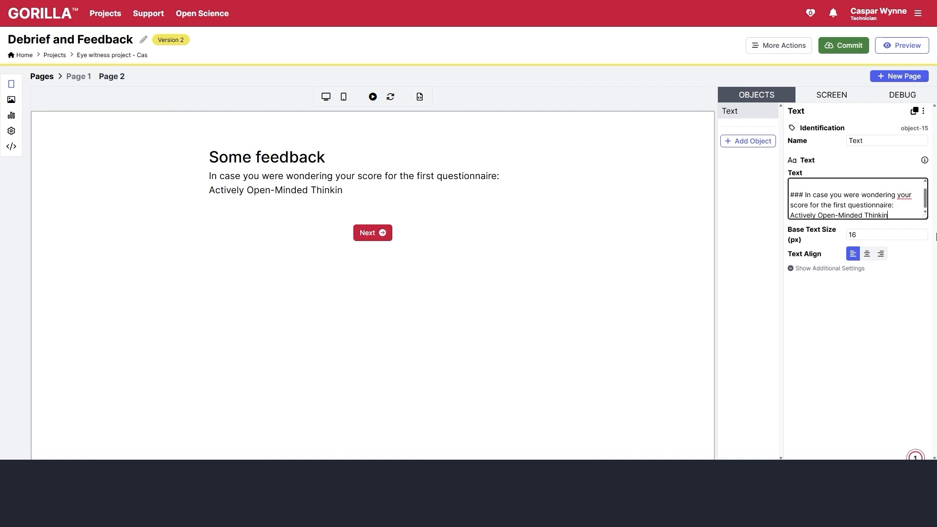
pyautogui.write('g Scale was:')
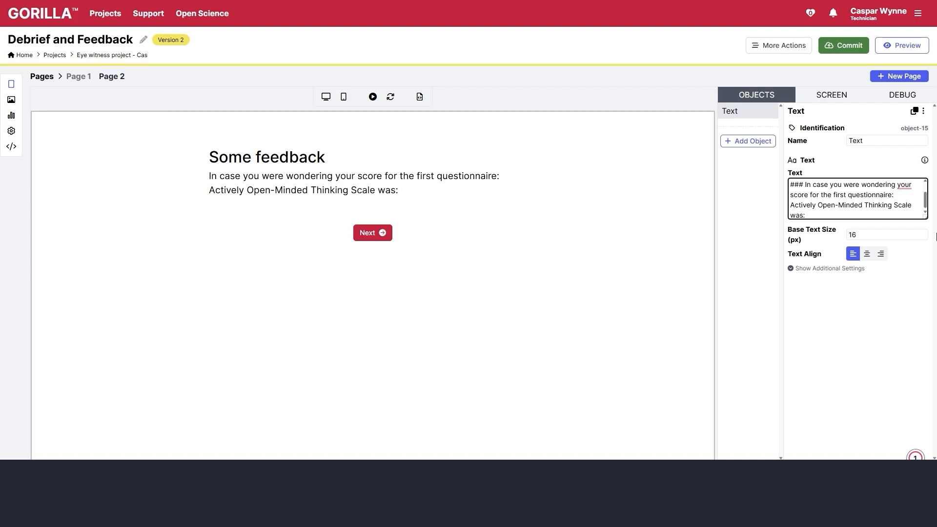
# - Add <br><br> and the {store:AOT-Total} placeholder below the score sentence
pyautogui.press('Return')
pyautogui.press('Return')
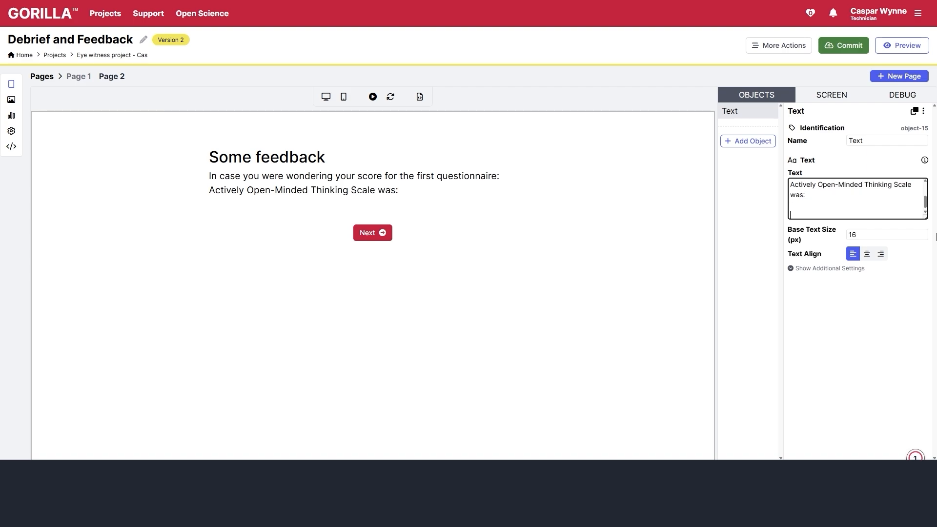
pyautogui.press('BackSpace')
pyautogui.write('<br')
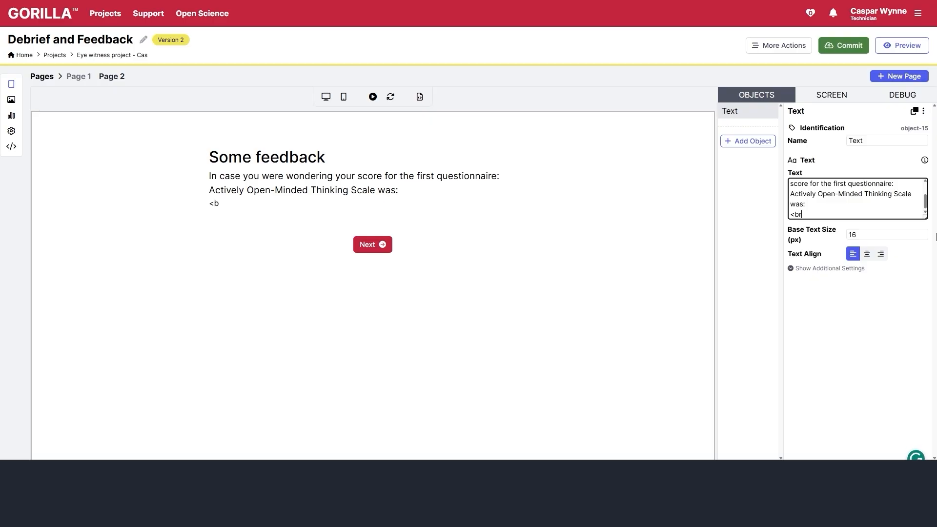
pyautogui.write('><br>')
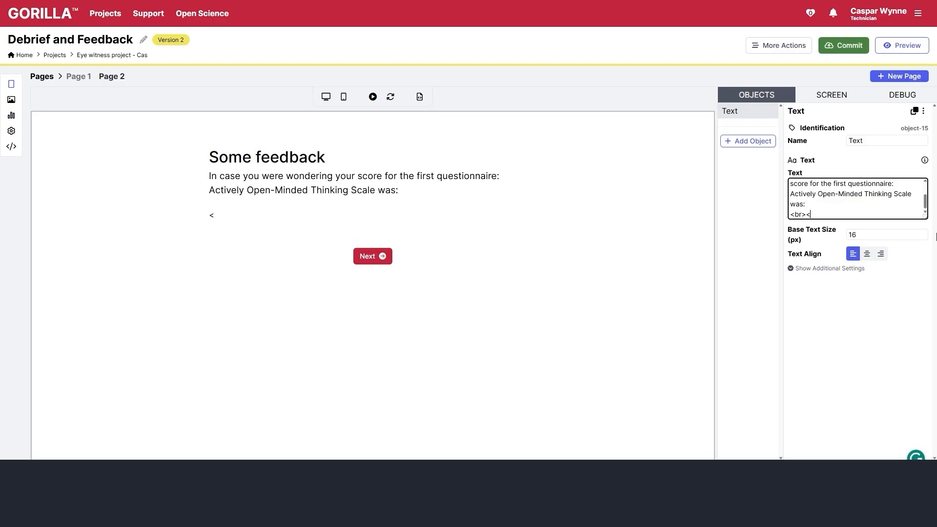
pyautogui.press('Return')
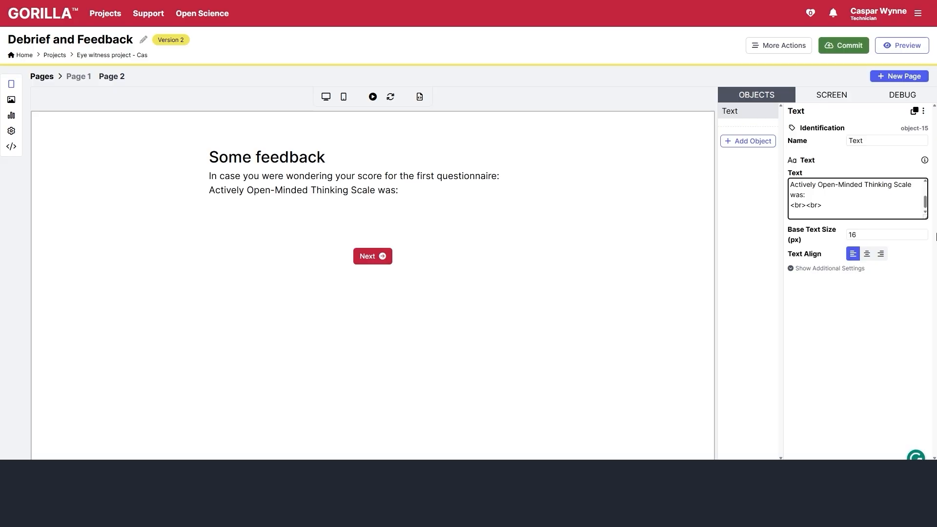
pyautogui.write('{stro')
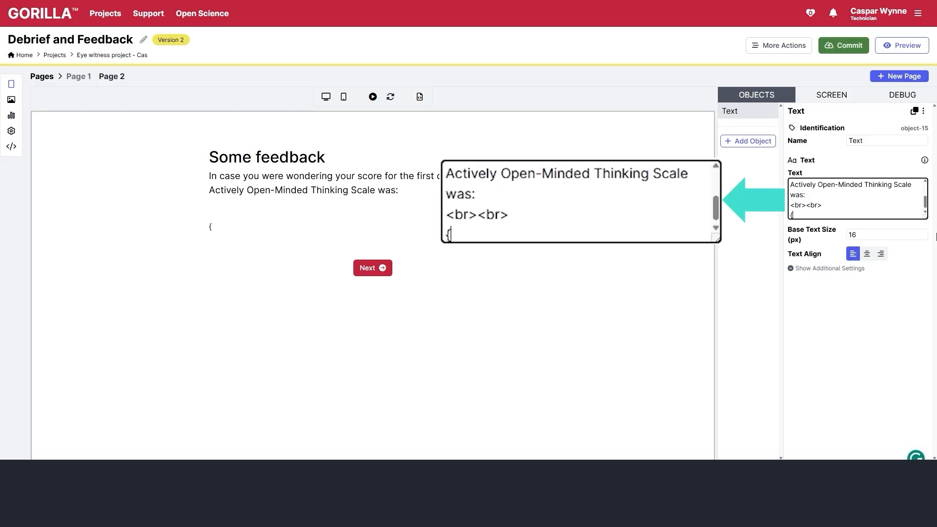
pyautogui.press('BackSpace')
pyautogui.press('BackSpace')
pyautogui.write('ore:')
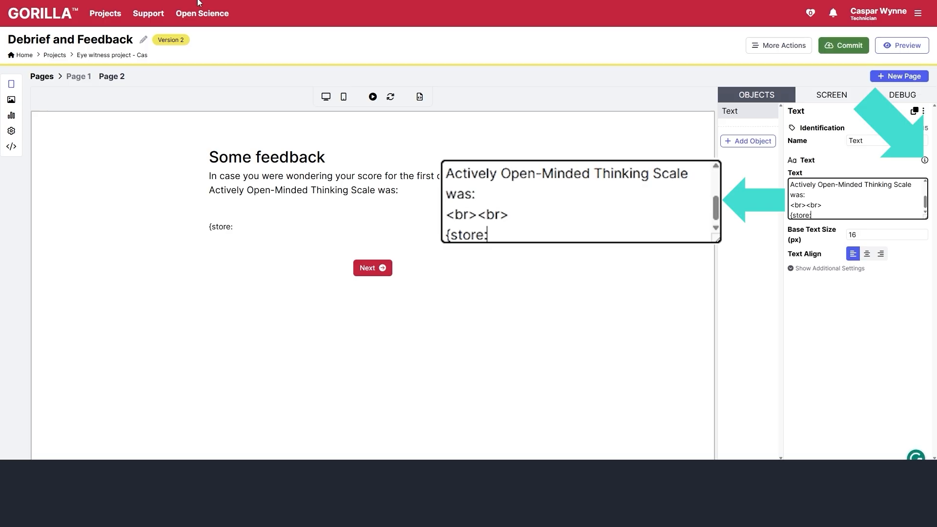
pyautogui.write('AOT-')
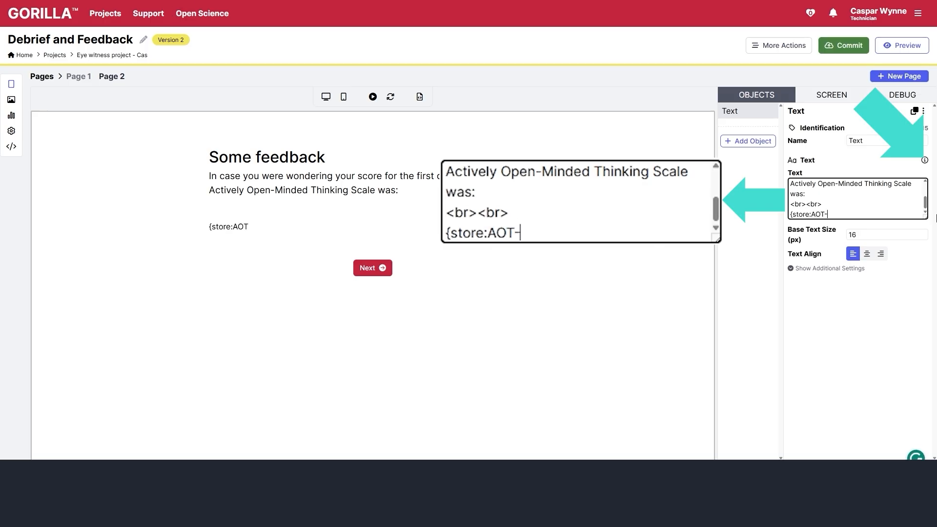
pyautogui.write('Total}')
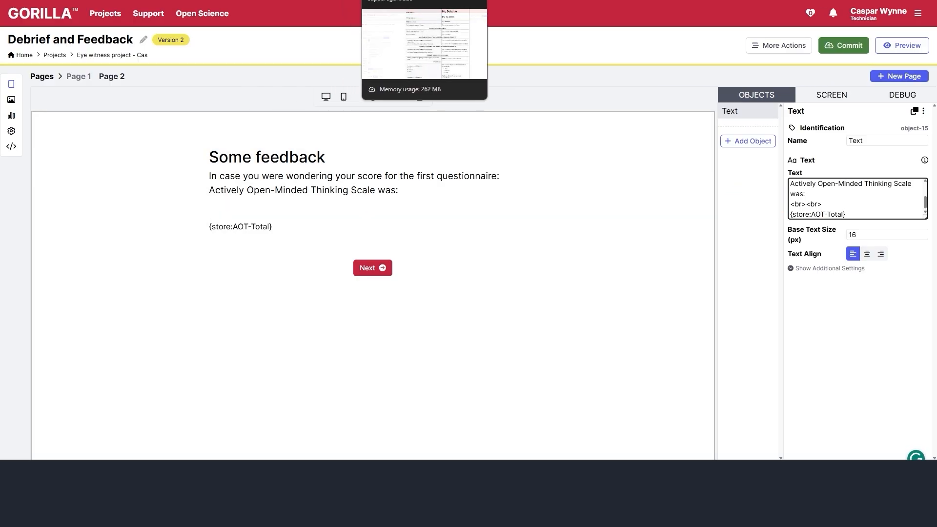
# - Check the text-formatting help, then insert $ before {store:AOT-Total} in the feedback text
pyautogui.click(438, 1)
pyautogui.scroll(1, 482, 113)
pyautogui.scroll(5, 494, 115)
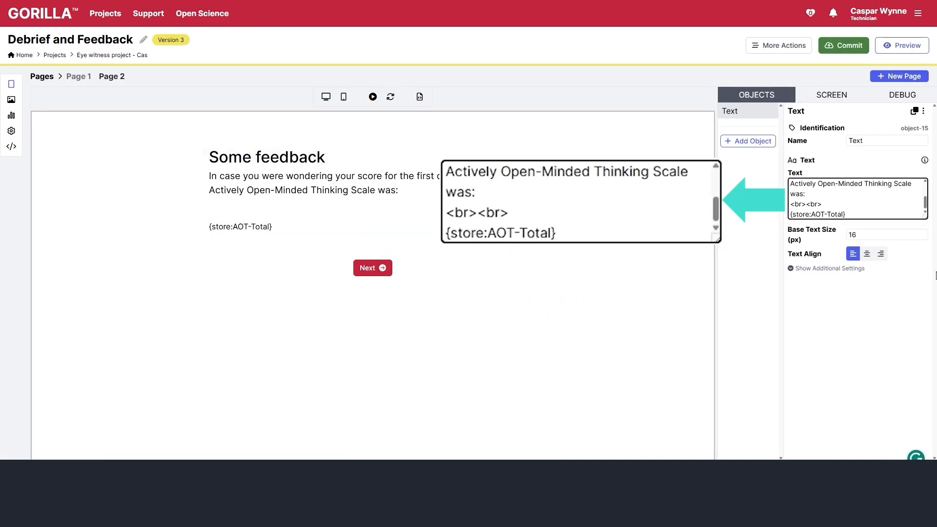
pyautogui.write('$')
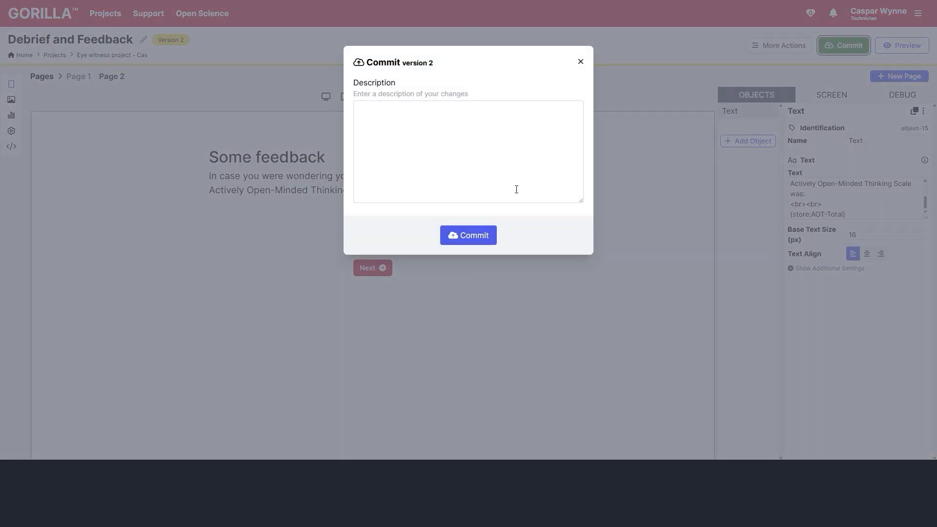
# - Commit Debrief and Feedback with description 'Created Feedback and Deb' and return to the project page
pyautogui.click(517, 188)
pyautogui.write('Created Fee')
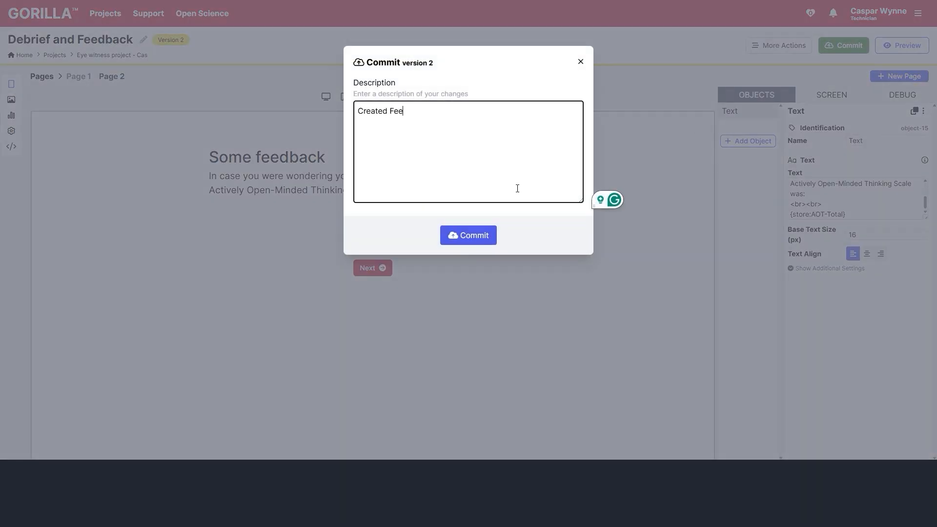
pyautogui.write('dback and Debrief')
pyautogui.click(469, 236)
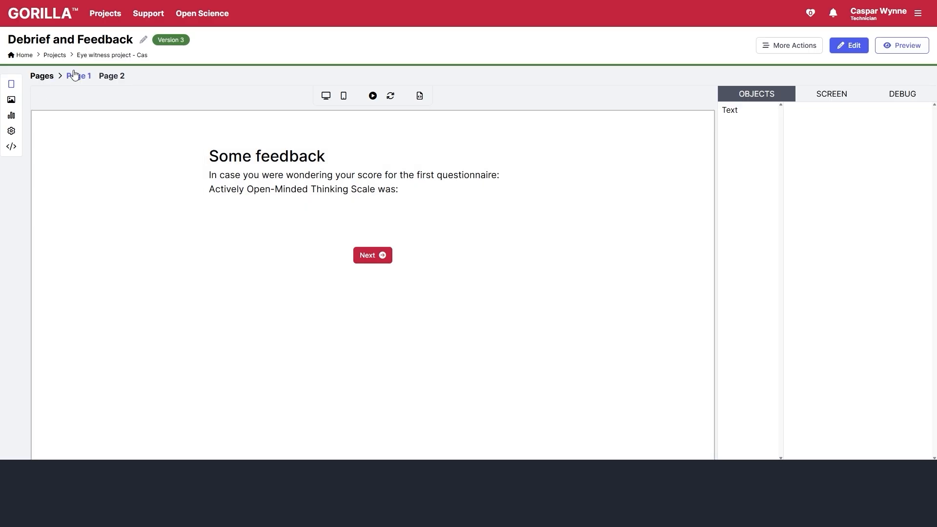
pyautogui.click(102, 56)
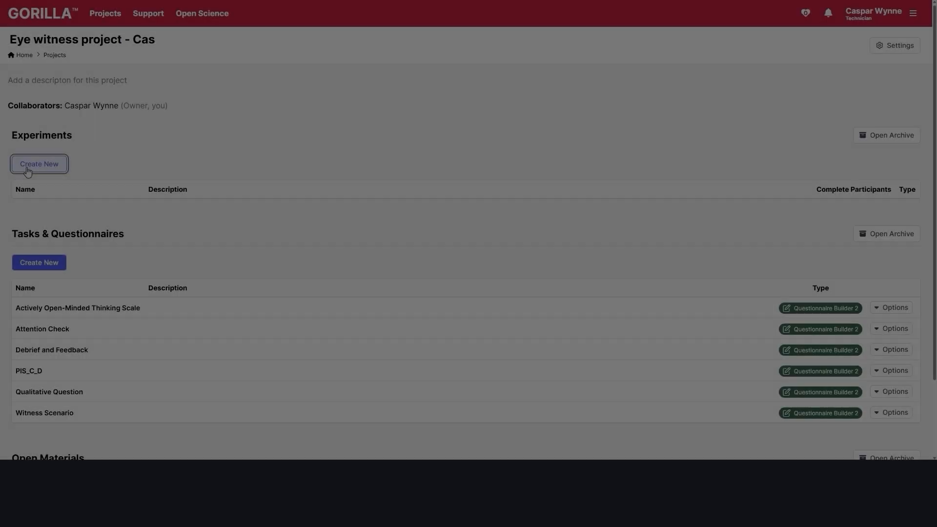
# - Create the Eyewitness Experiment and open its design for editing
pyautogui.click(28, 166)
pyautogui.hotkey('ctrl', 'a')
pyautogui.write('E')
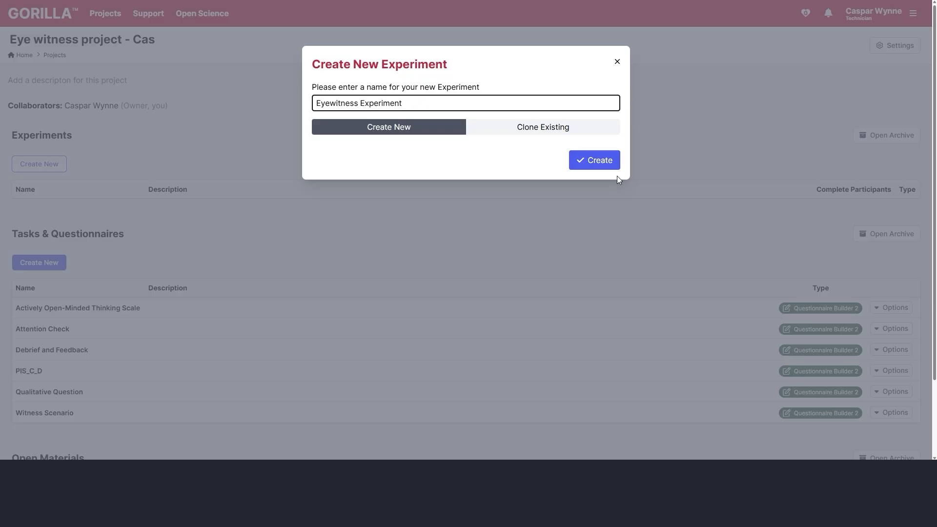
pyautogui.click(611, 164)
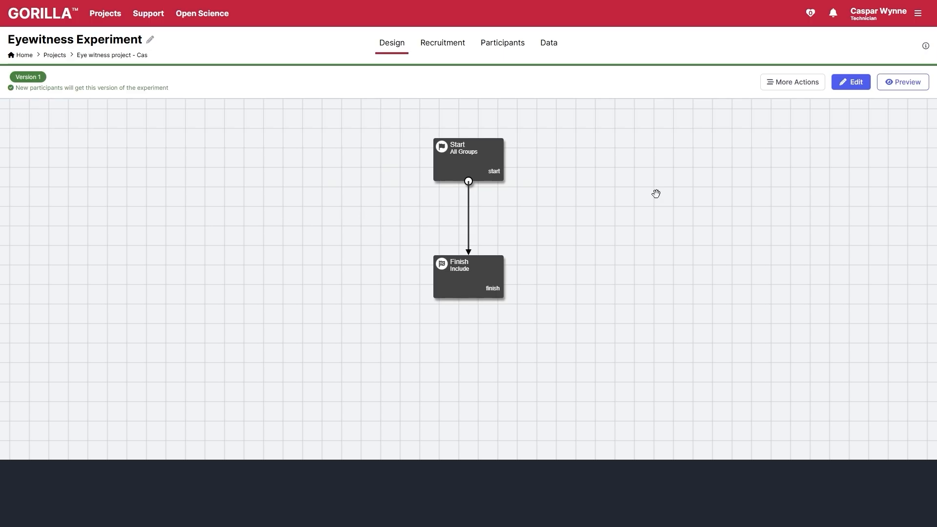
pyautogui.click(866, 84)
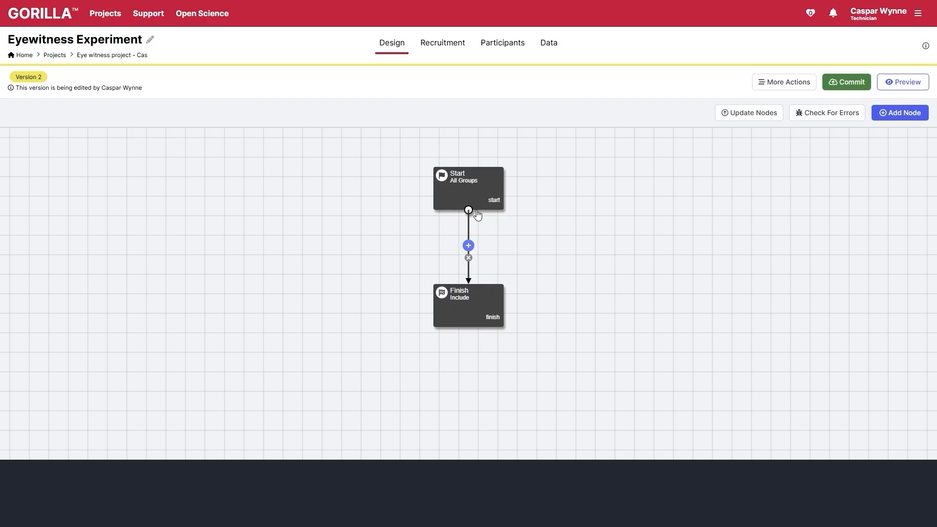
pyautogui.moveTo(477, 215); pyautogui.dragTo(165, 176)
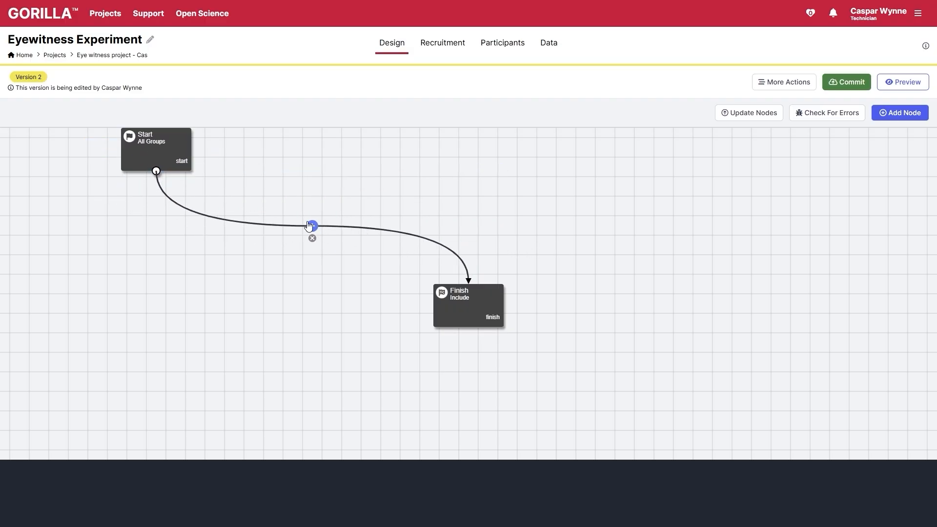
# - Add the PIS_C_D and Actively Open-Minded Thinking Scale questionnaire nodes after Start
pyautogui.click(311, 226)
pyautogui.click(732, 211)
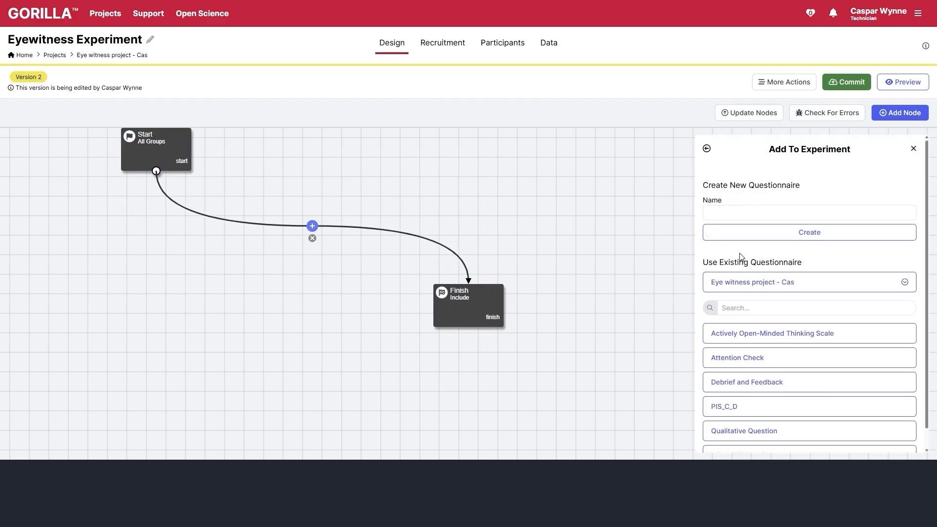
pyautogui.scroll(-1, 741, 257)
pyautogui.click(778, 385)
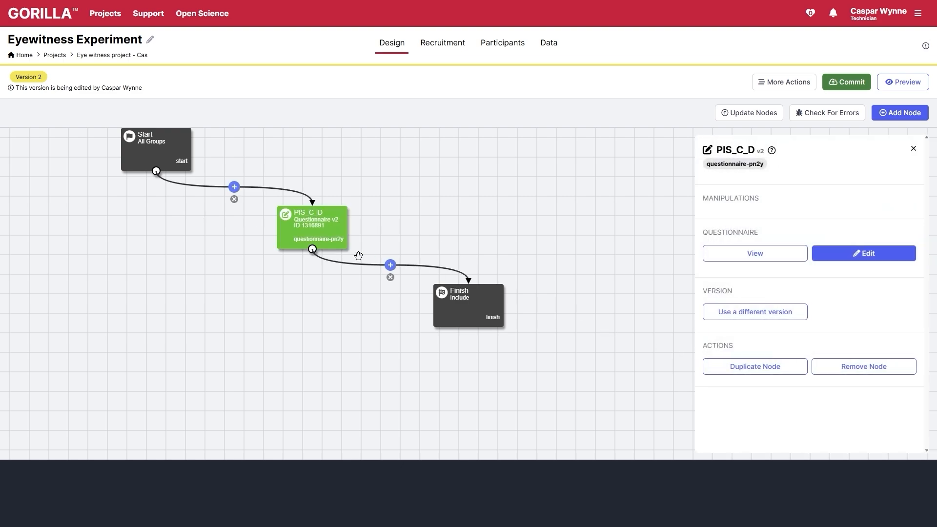
pyautogui.moveTo(319, 235); pyautogui.dragTo(217, 222)
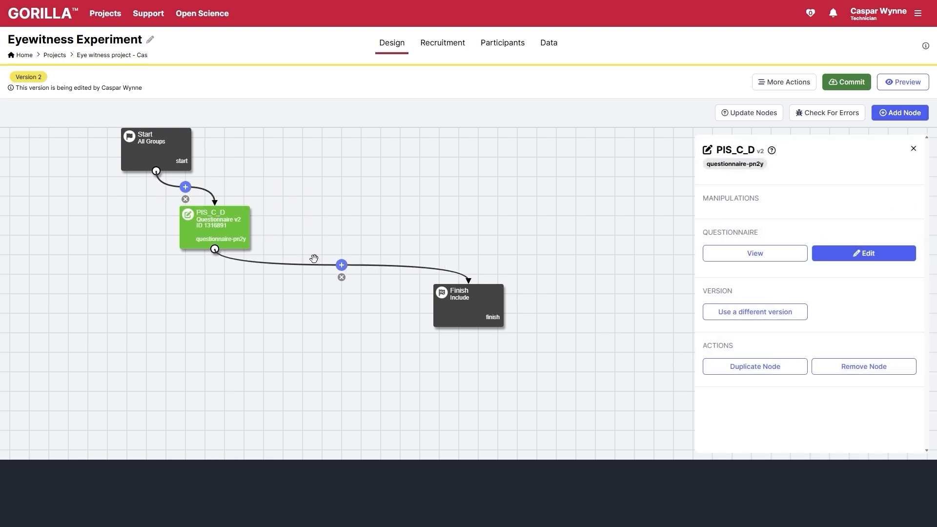
pyautogui.click(342, 265)
pyautogui.scroll(-1, 781, 288)
pyautogui.click(748, 162)
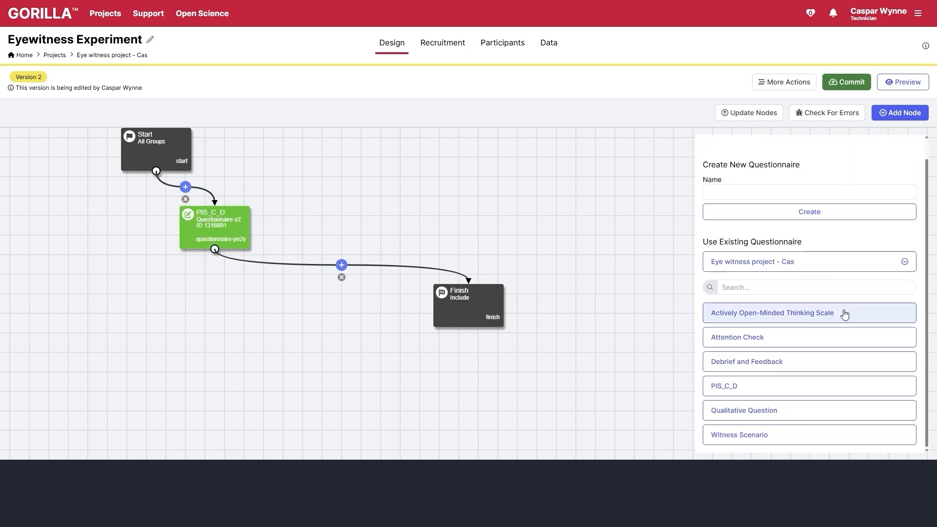
pyautogui.click(830, 313)
# - Add the Attention Check and Witness Scenario questionnaire nodes before Finish
pyautogui.moveTo(453, 318); pyautogui.dragTo(649, 357)
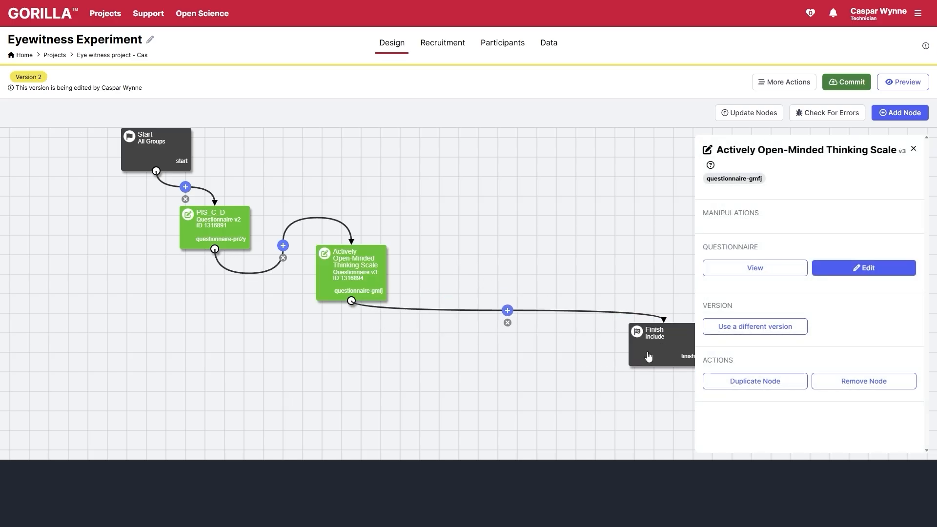
pyautogui.click(508, 311)
pyautogui.click(752, 214)
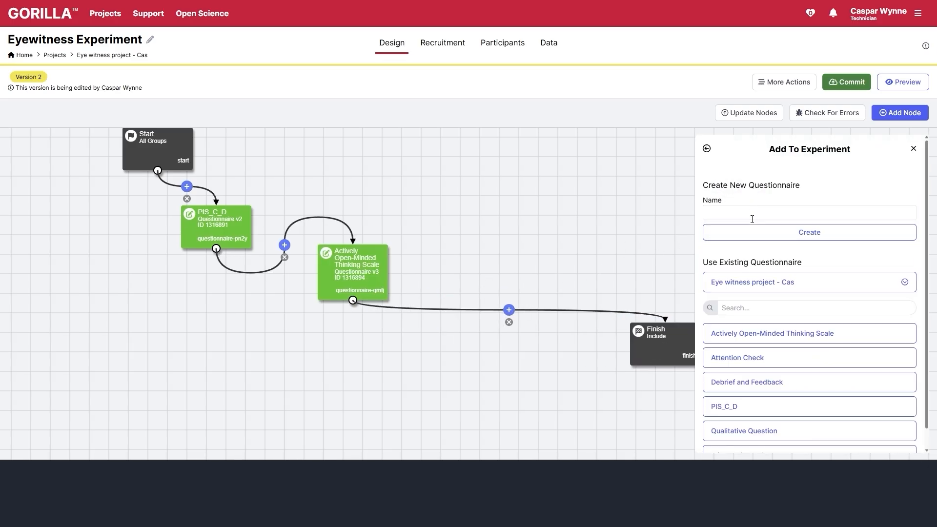
pyautogui.click(750, 362)
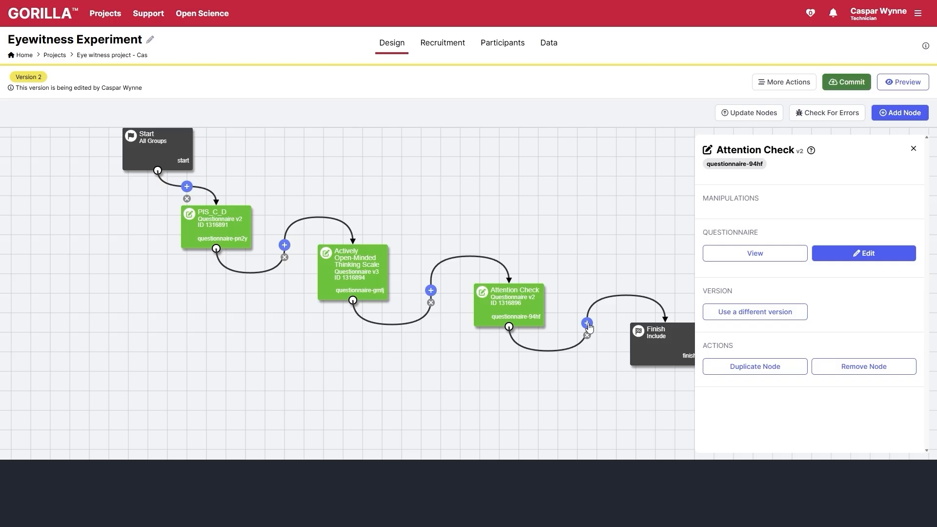
pyautogui.click(587, 324)
pyautogui.scroll(-1, 790, 249)
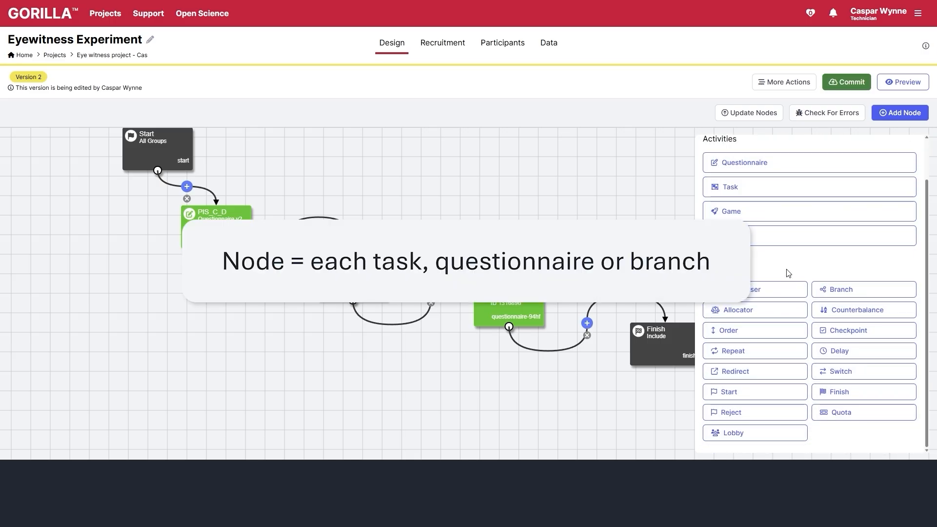
pyautogui.click(774, 176)
pyautogui.scroll(-1, 796, 371)
pyautogui.click(795, 435)
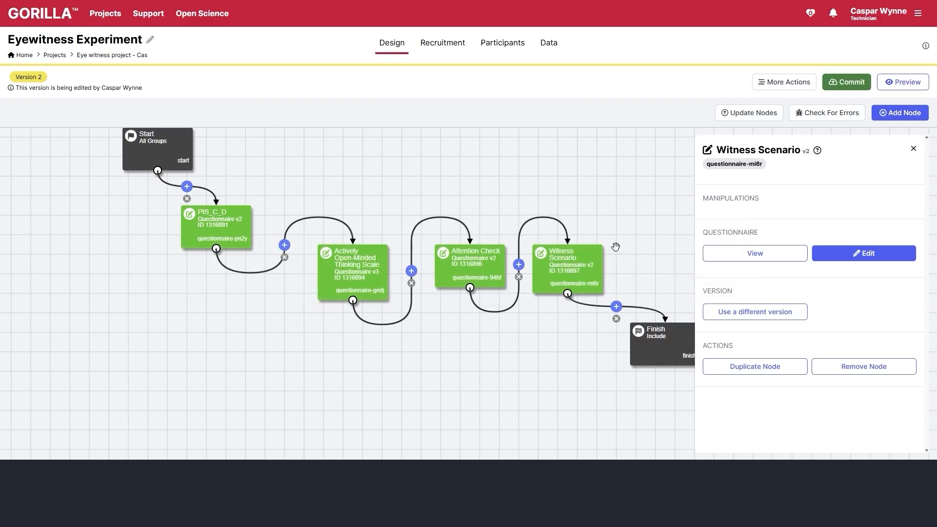
pyautogui.click(901, 113)
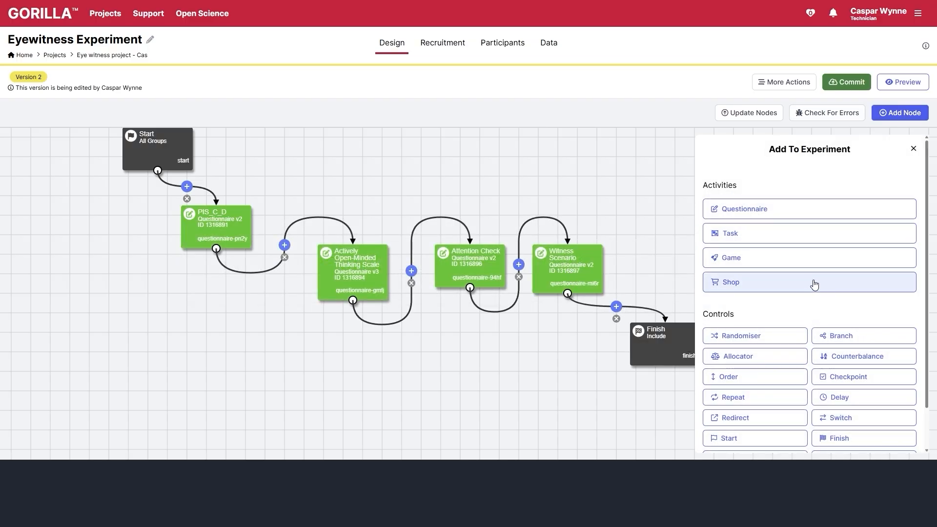
pyautogui.click(776, 206)
pyautogui.scroll(-1, 846, 348)
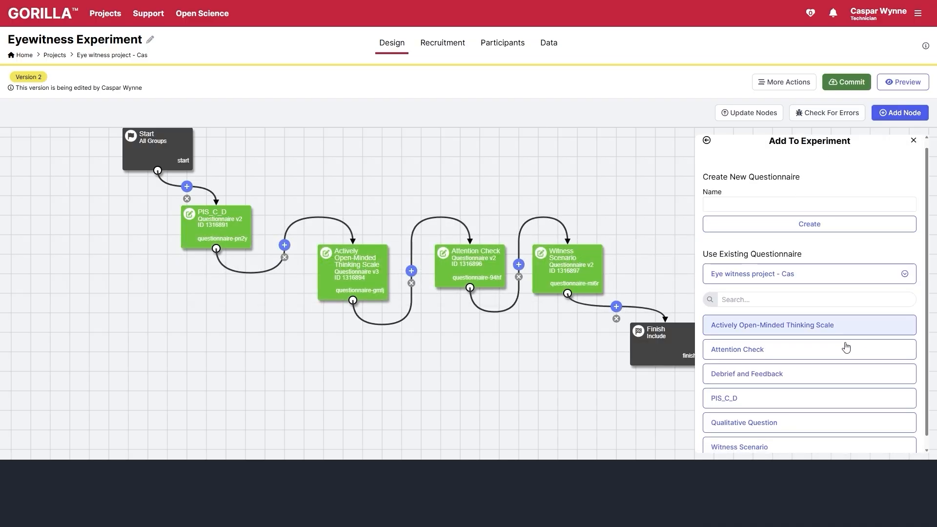
# - Add the Qualitative Question questionnaire beside Witness Scenario and move Finish below it
pyautogui.click(805, 416)
pyautogui.moveTo(646, 270); pyautogui.dragTo(536, 156)
pyautogui.moveTo(516, 234); pyautogui.dragTo(540, 159)
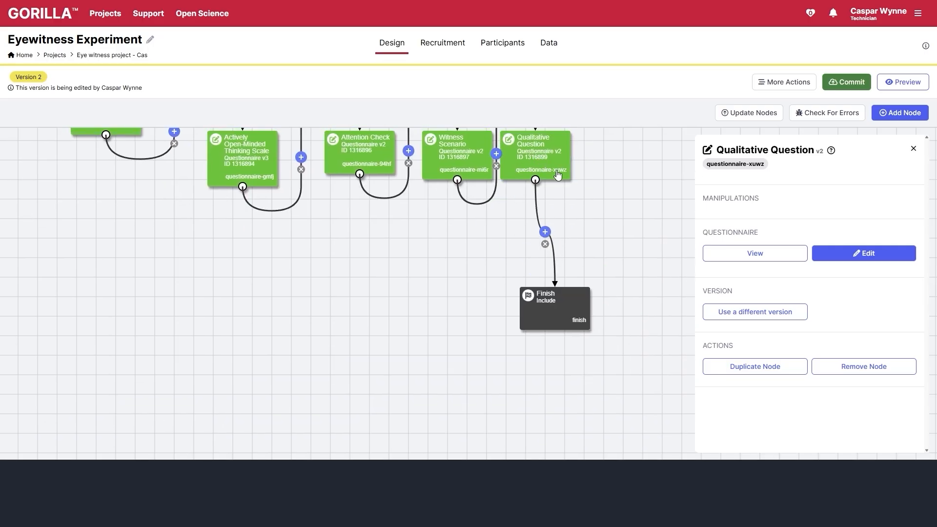
pyautogui.moveTo(585, 230); pyautogui.dragTo(616, 287)
pyautogui.moveTo(608, 368); pyautogui.dragTo(596, 378)
# - Stack PIS_C_D, the thinking scale, Attention Check and Witness Scenario in a column under Start
pyautogui.moveTo(80, 151); pyautogui.dragTo(230, 197)
pyautogui.moveTo(274, 229); pyautogui.dragTo(217, 227)
pyautogui.moveTo(430, 254); pyautogui.dragTo(235, 293)
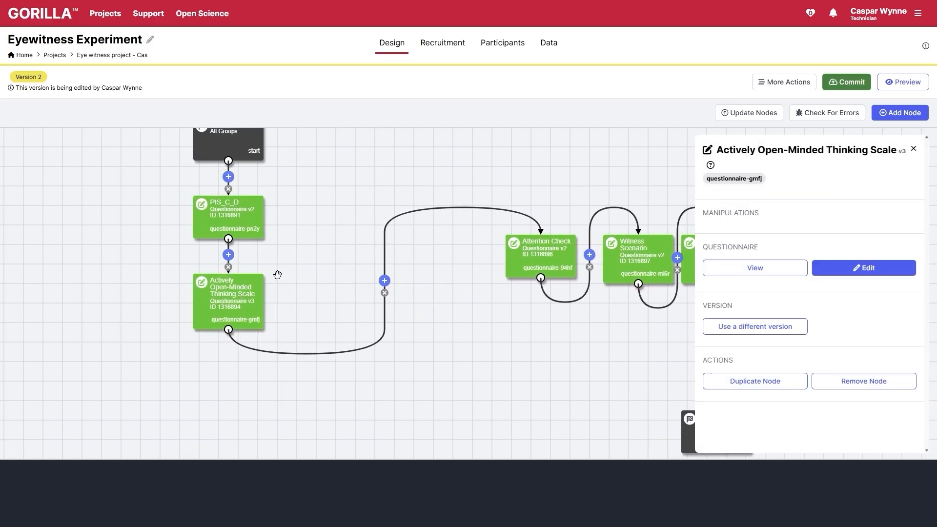
pyautogui.moveTo(545, 251); pyautogui.dragTo(221, 394)
pyautogui.moveTo(640, 269); pyautogui.dragTo(260, 350)
pyautogui.moveTo(425, 271); pyautogui.dragTo(342, 331)
# - Place Qualitative Question under Witness Scenario and Finish at the bottom, then begin committing
pyautogui.moveTo(649, 185); pyautogui.dragTo(372, 411)
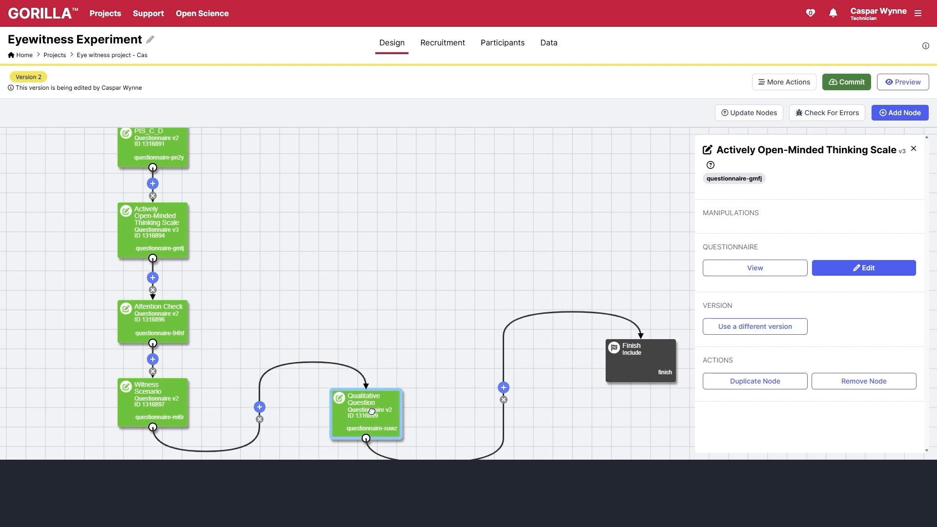
pyautogui.moveTo(327, 378); pyautogui.dragTo(436, 253)
pyautogui.moveTo(472, 297); pyautogui.dragTo(255, 362)
pyautogui.moveTo(479, 293); pyautogui.dragTo(332, 235)
pyautogui.moveTo(612, 178); pyautogui.dragTo(121, 375)
pyautogui.moveTo(297, 355); pyautogui.dragTo(382, 370)
pyautogui.moveTo(364, 313); pyautogui.dragTo(475, 381)
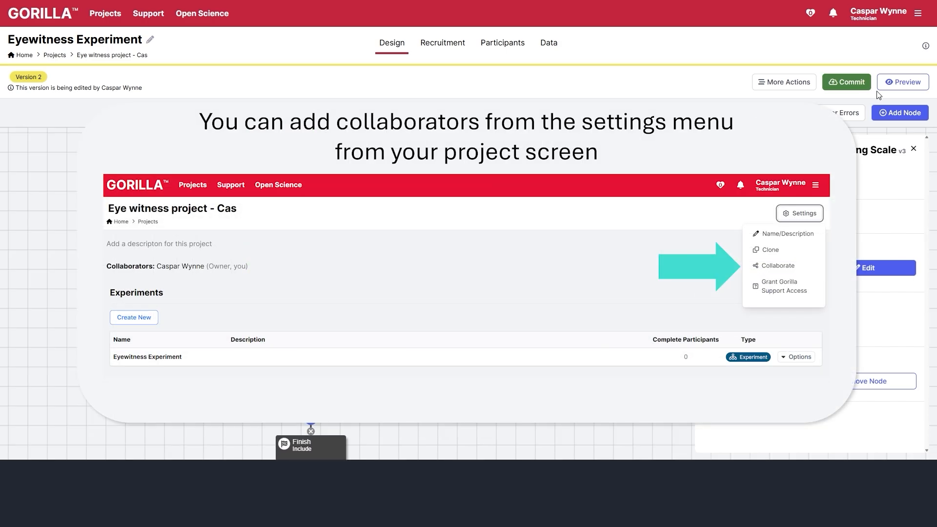
pyautogui.click(838, 83)
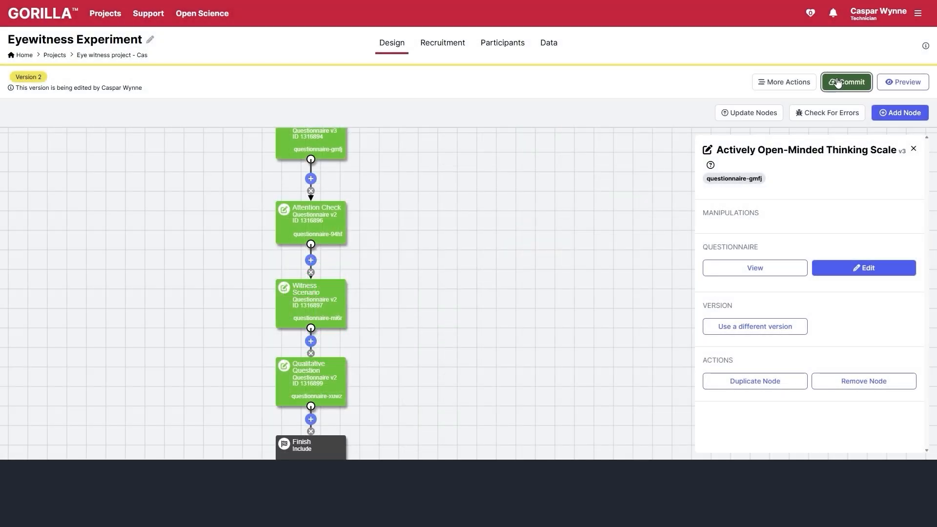
# - Commit the experiment as a new version with the description 'Created a story'
pyautogui.click(847, 82)
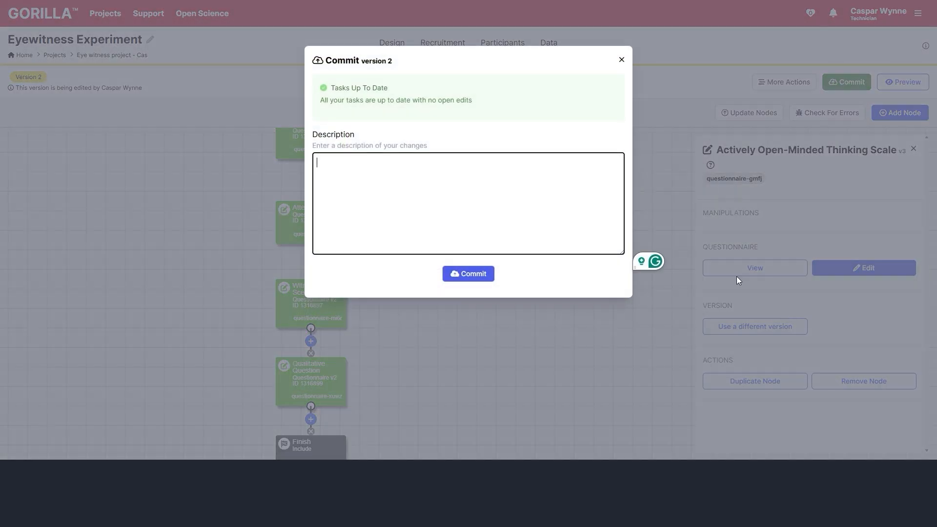
pyautogui.write('Created a story')
pyautogui.click(476, 273)
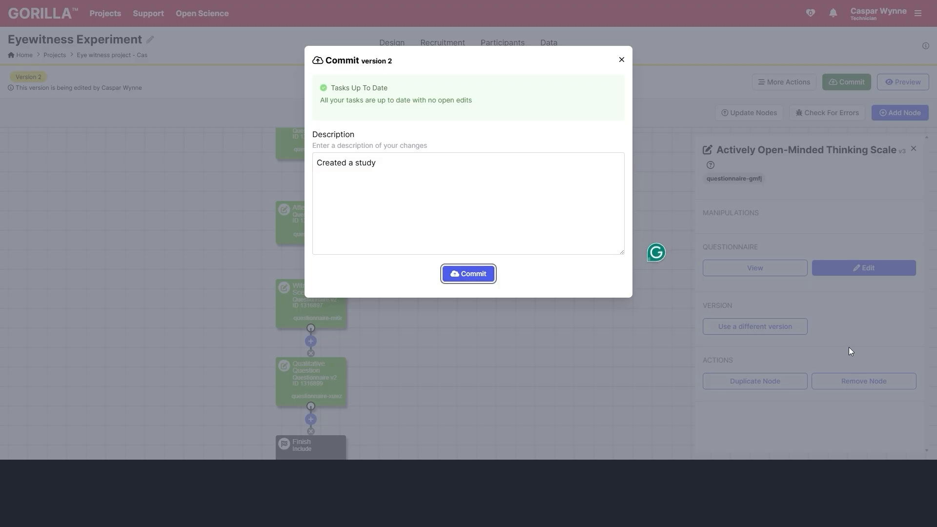
# - Preview the experiment, pass the information sheet and agree to take part on the consent page
pyautogui.click(903, 82)
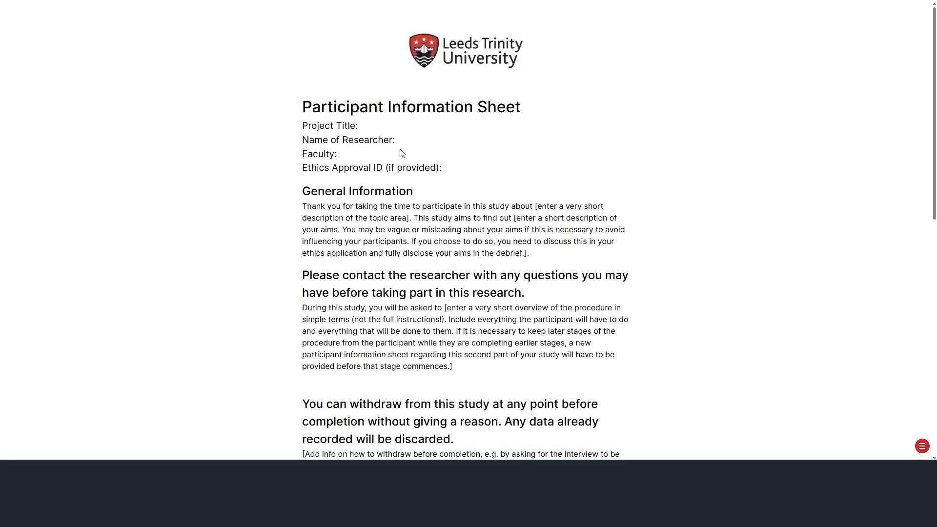
pyautogui.scroll(-8, 464, 196)
pyautogui.scroll(-2, 471, 222)
pyautogui.click(464, 421)
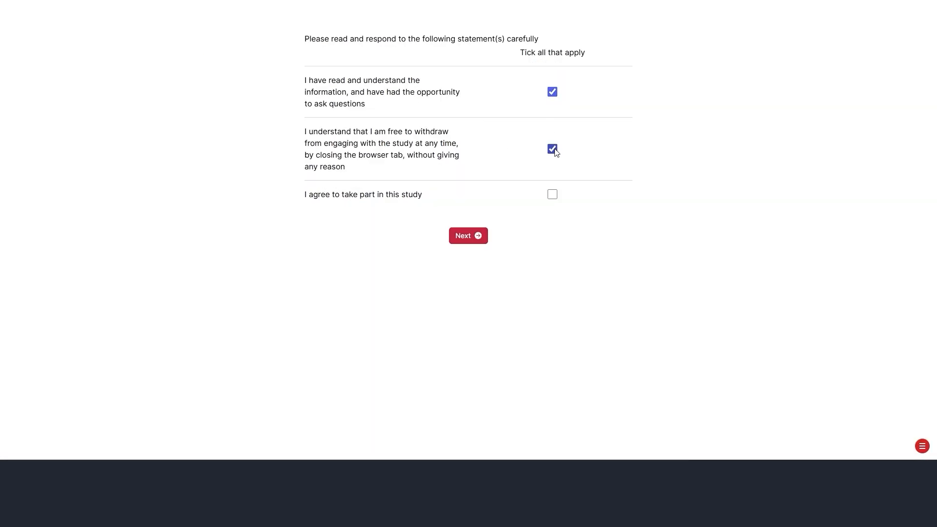
pyautogui.click(552, 195)
pyautogui.click(463, 235)
# - Fill in demographics: age, identify as 'man', Male sex, a participation ID, then submit
pyautogui.click(375, 104)
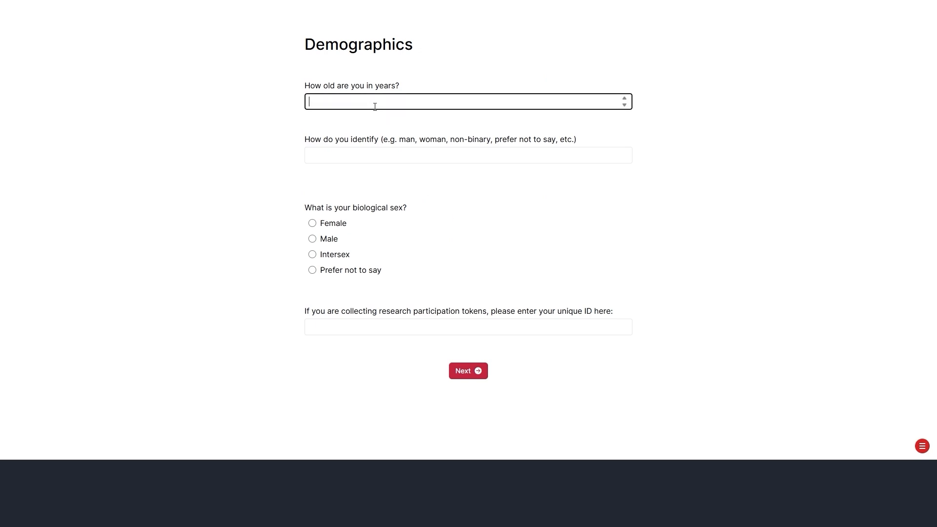
pyautogui.click(442, 150)
pyautogui.write('man')
pyautogui.click(313, 239)
pyautogui.click(394, 330)
pyautogui.write('1111')
pyautogui.click(480, 372)
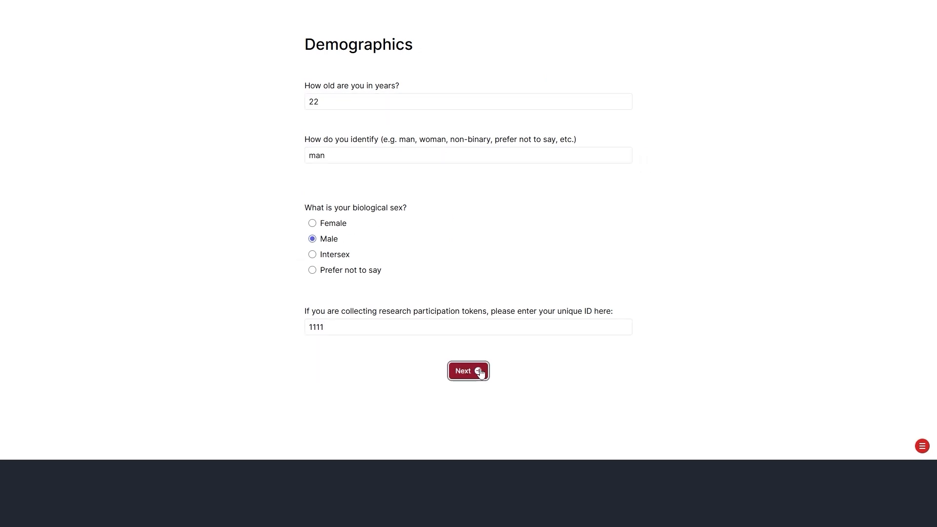
# - Rate the first thinking-scale statements, choosing the far-left option for the embedded check
pyautogui.click(439, 84)
pyautogui.click(494, 152)
pyautogui.scroll(-3, 488, 220)
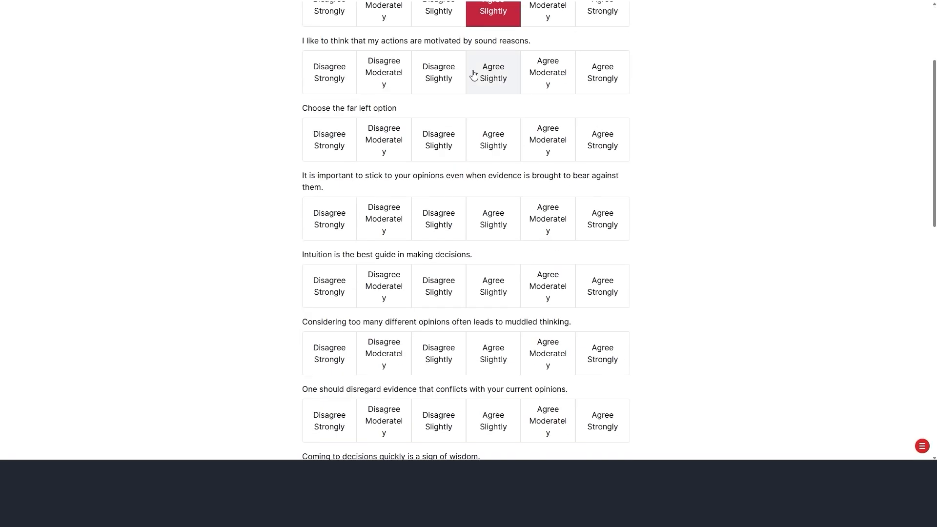
pyautogui.click(473, 75)
pyautogui.click(330, 139)
pyautogui.click(494, 219)
pyautogui.scroll(-2, 391, 220)
pyautogui.click(586, 192)
pyautogui.scroll(-2, 488, 185)
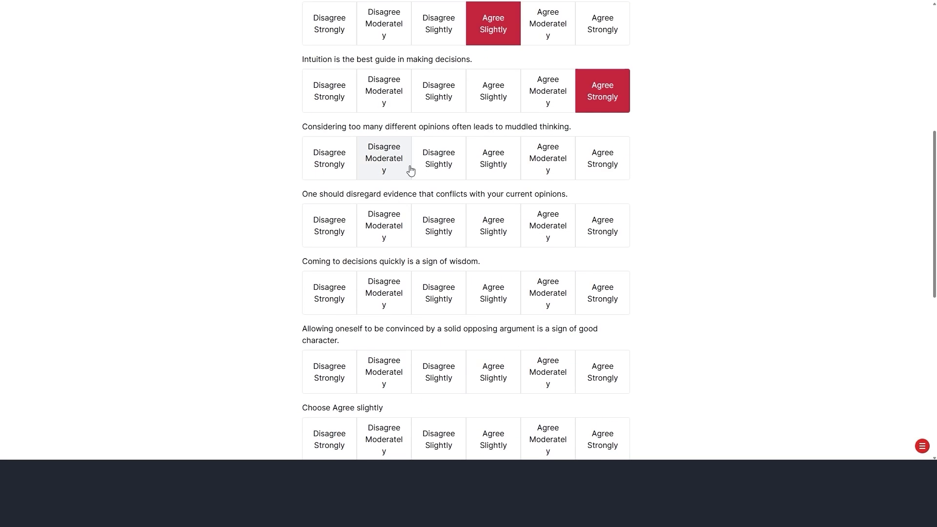
pyautogui.click(410, 170)
pyautogui.scroll(-2, 337, 112)
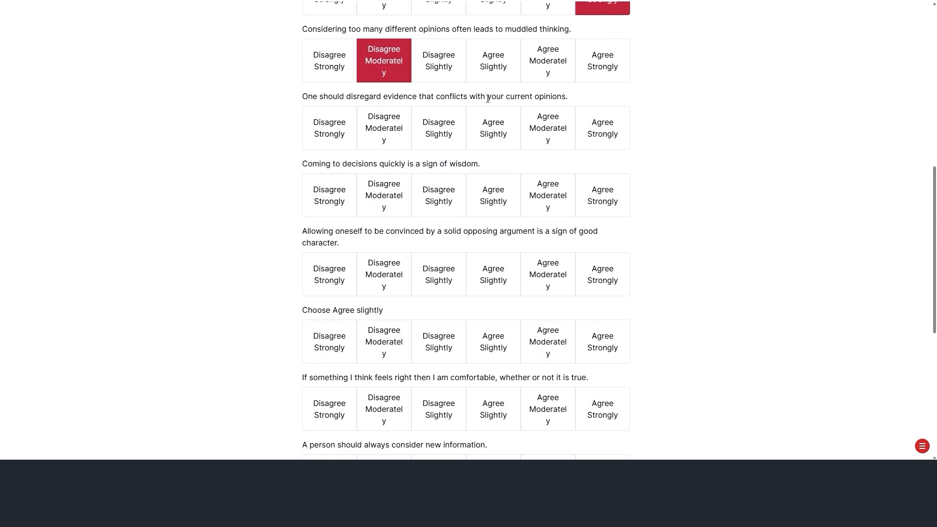
pyautogui.click(493, 128)
pyautogui.click(493, 196)
pyautogui.scroll(-2, 452, 274)
pyautogui.click(442, 179)
pyautogui.scroll(-2, 440, 176)
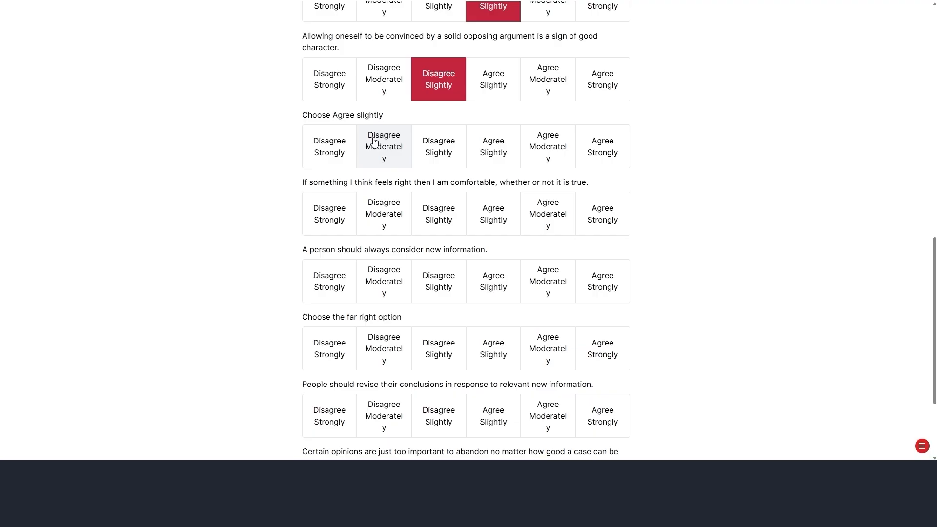
# - Answer Agree Slightly and far-right checks, rate the remaining statements and submit the thinking scale
pyautogui.click(522, 147)
pyautogui.click(494, 149)
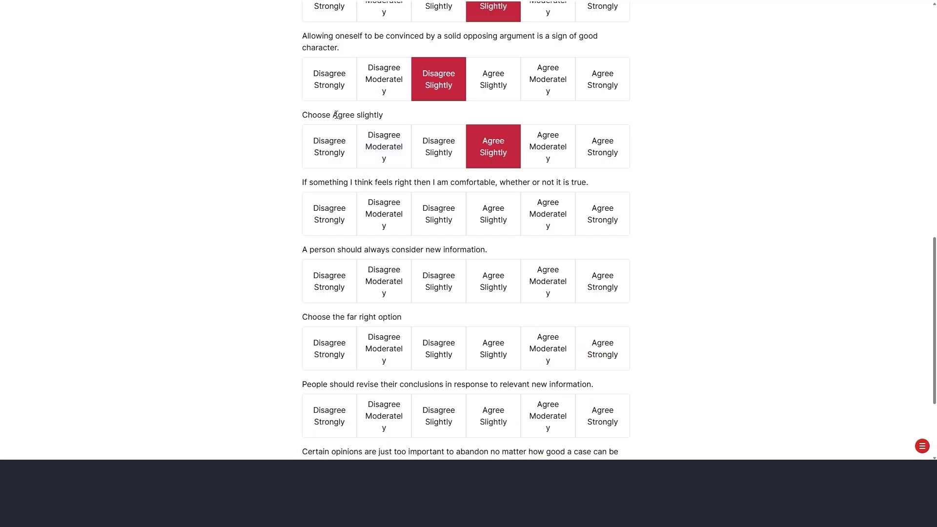
pyautogui.moveTo(385, 115); pyautogui.dragTo(333, 115)
pyautogui.scroll(-2, 359, 98)
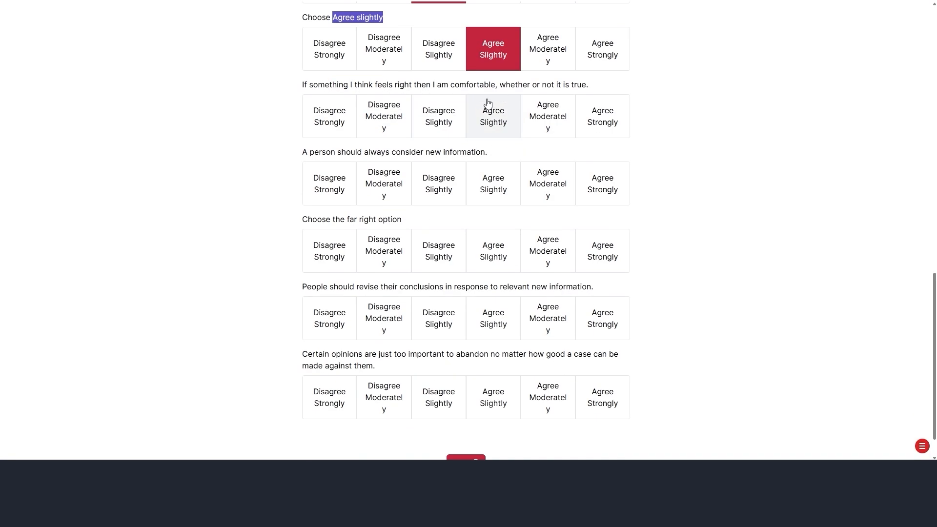
pyautogui.click(438, 117)
pyautogui.click(456, 199)
pyautogui.click(603, 251)
pyautogui.click(494, 318)
pyautogui.click(494, 397)
pyautogui.scroll(-1, 494, 397)
pyautogui.click(464, 420)
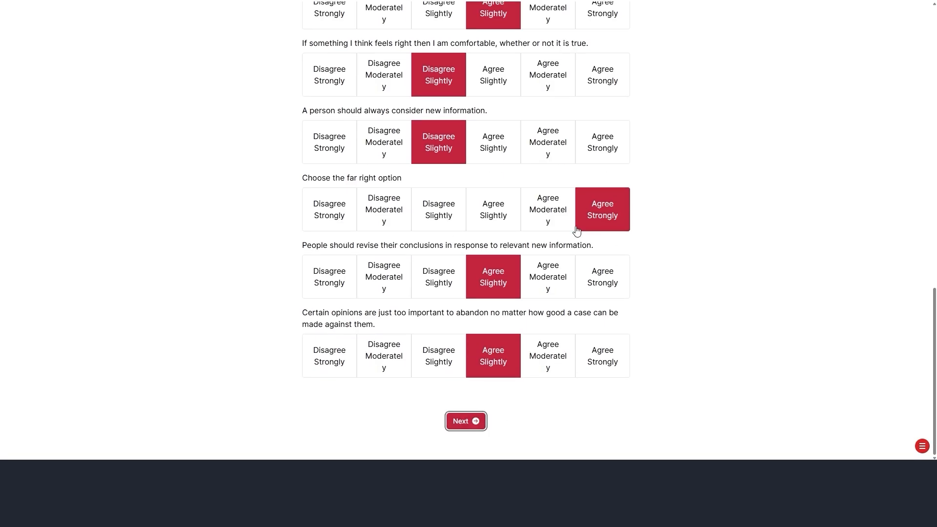
# - Pick disagree on the attention check and rate the first witness's confidence as Moderate
pyautogui.click(551, 57)
pyautogui.click(468, 102)
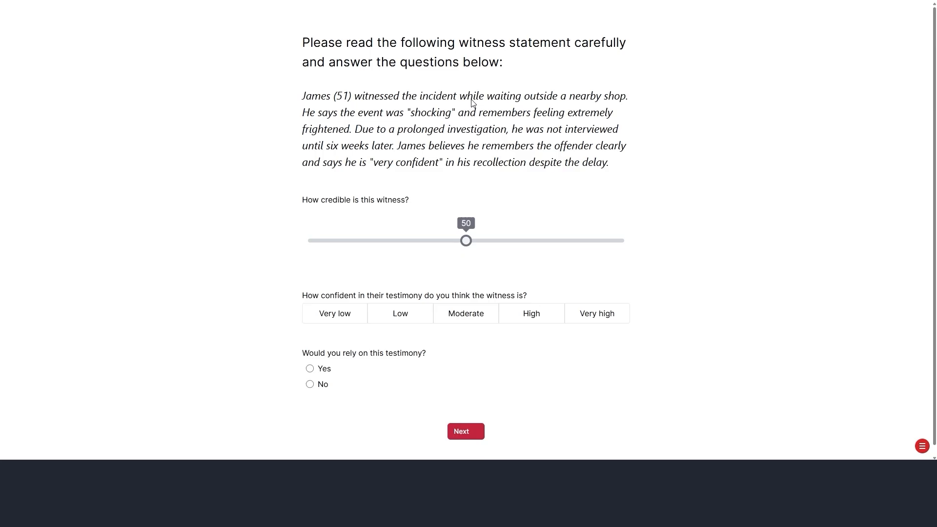
pyautogui.click(456, 303)
pyautogui.click(466, 421)
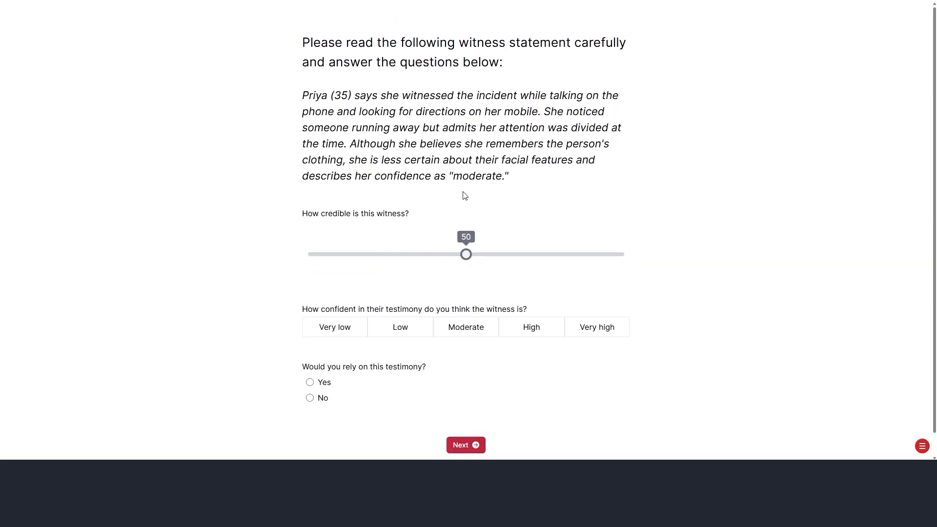
# - Rate the next witnesses: Low confidence, then credibility 79, High confidence and Yes to relying
pyautogui.click(532, 332)
pyautogui.click(424, 327)
pyautogui.moveTo(466, 255); pyautogui.dragTo(332, 255)
pyautogui.click(466, 445)
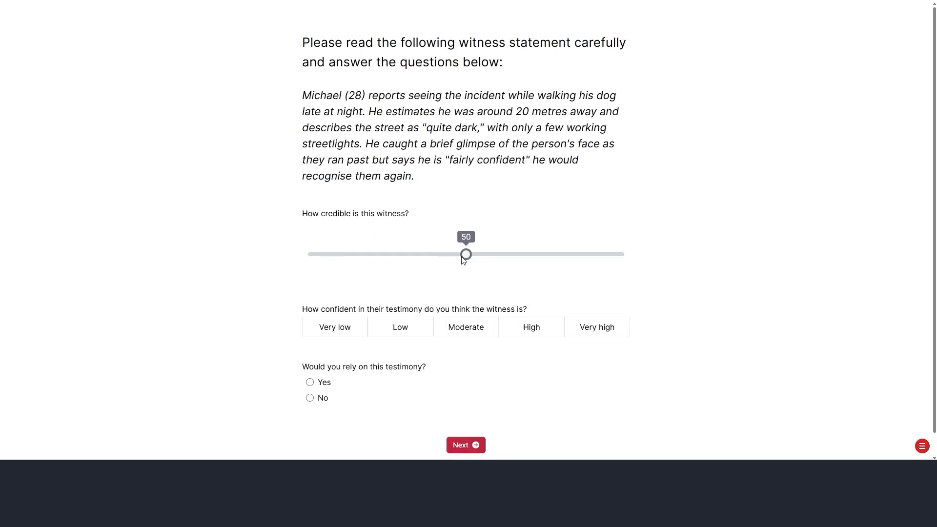
pyautogui.moveTo(464, 257); pyautogui.dragTo(558, 256)
pyautogui.click(533, 334)
pyautogui.click(334, 384)
pyautogui.click(466, 445)
# - Rate the last witness with credibility 21, Moderate confidence and Yes to relying on testimony
pyautogui.click(377, 206)
pyautogui.click(474, 282)
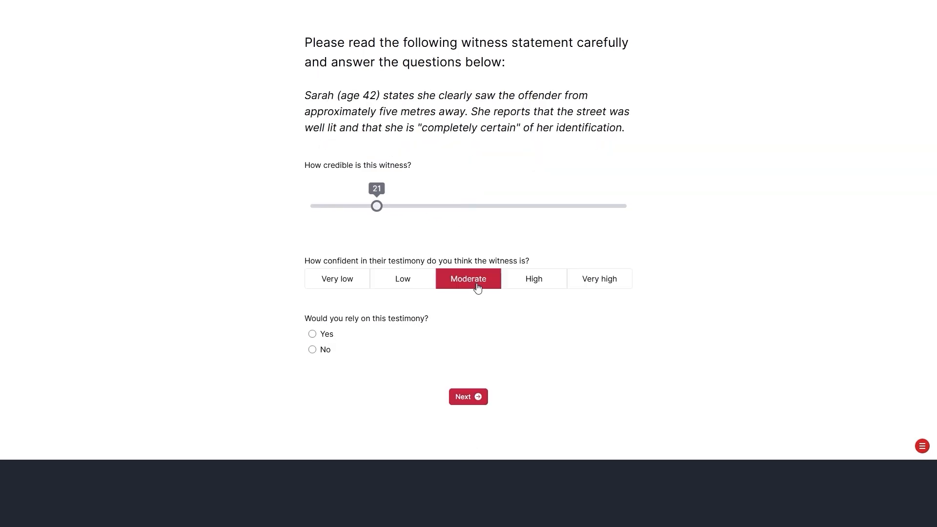
pyautogui.press('Return')
pyautogui.click(312, 334)
pyautogui.click(464, 397)
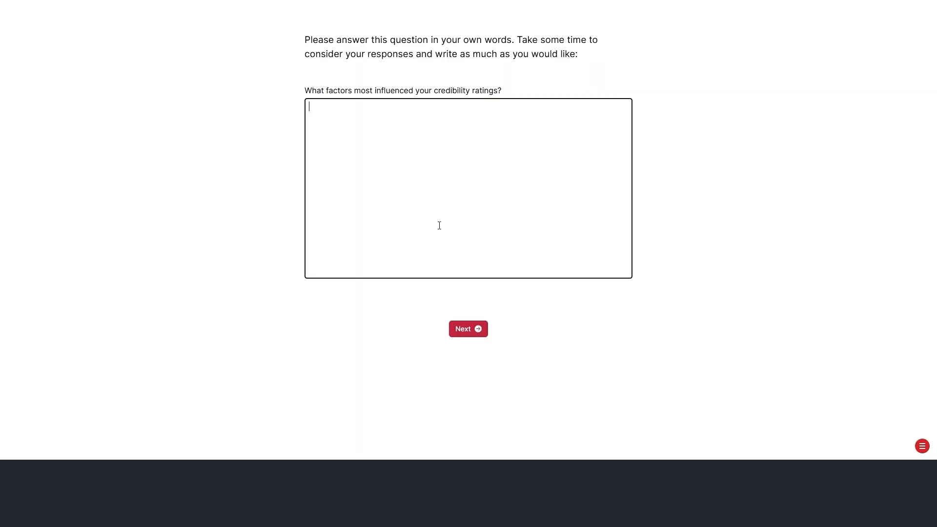
# - Answer the first two free-text questions, including the believability question, with sample responses
pyautogui.write('something really interesting here!')
pyautogui.click(468, 329)
pyautogui.click(479, 224)
pyautogui.write('another really interesting respons')
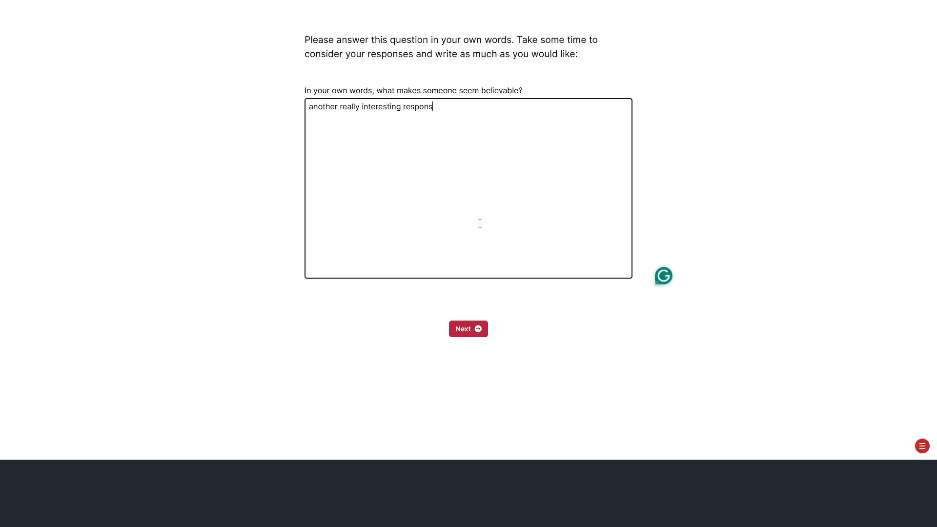
pyautogui.click(468, 329)
# - Answer the juror question with 'yes a', finish the preview and return to the editor
pyautogui.click(477, 226)
pyautogui.write('Oh uy')
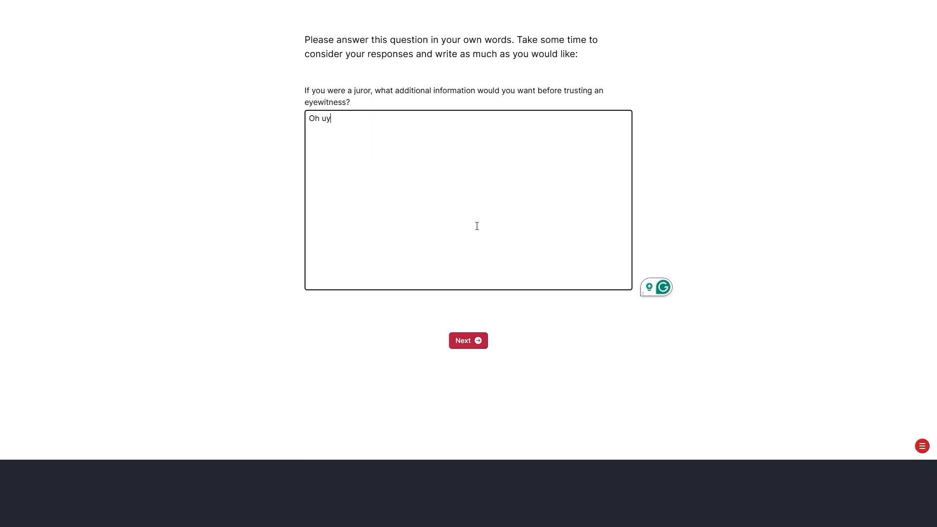
pyautogui.press('BackSpace')
pyautogui.press('BackSpace')
pyautogui.write('yes a')
pyautogui.press('Tab')
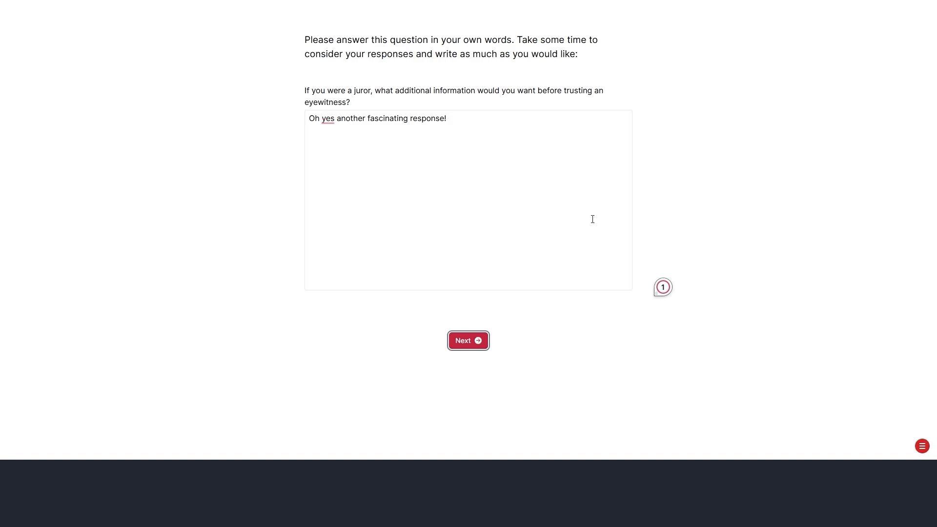
pyautogui.press('Return')
pyautogui.click(478, 406)
pyautogui.scroll(-3, 510, 183)
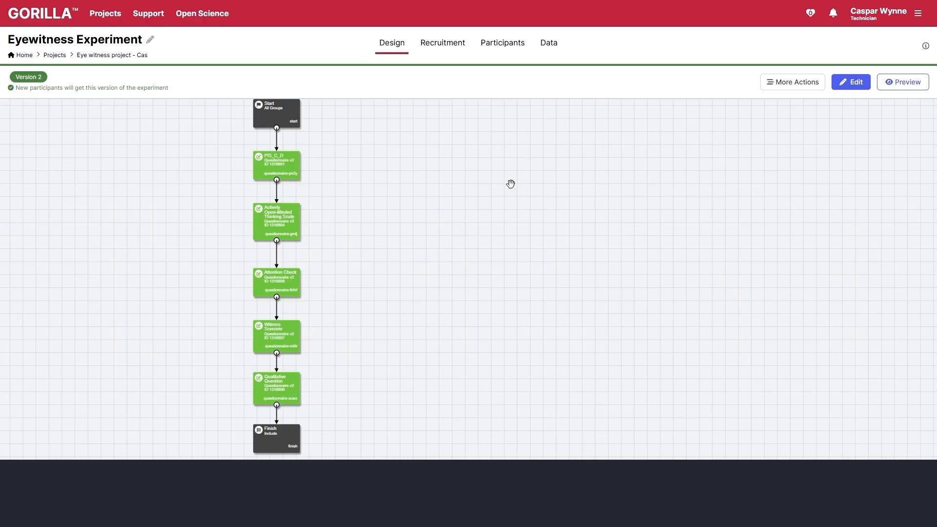
# - Edit the experiment as Version 3 and add the Debrief and Feedback questionnaire before Finish
pyautogui.moveTo(502, 253); pyautogui.dragTo(657, 144)
pyautogui.click(859, 83)
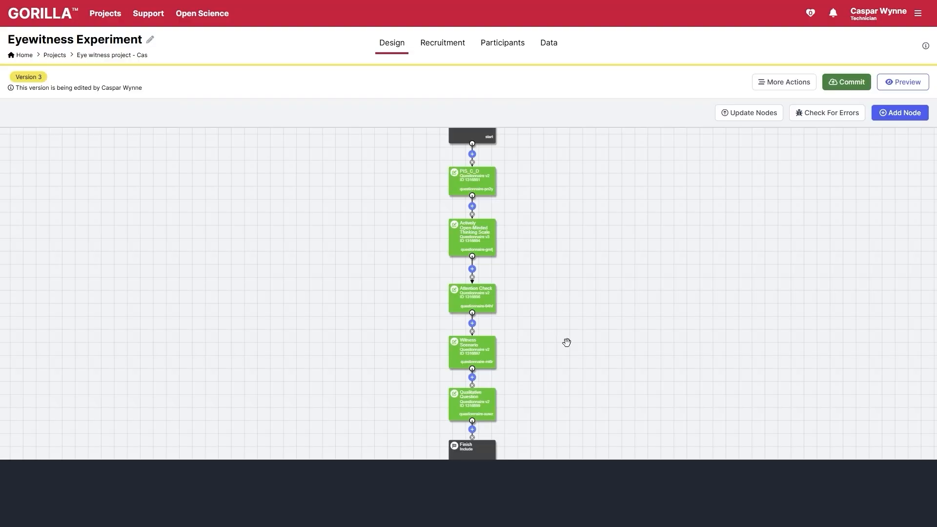
pyautogui.click(459, 317)
pyautogui.click(732, 211)
pyautogui.scroll(-1, 772, 322)
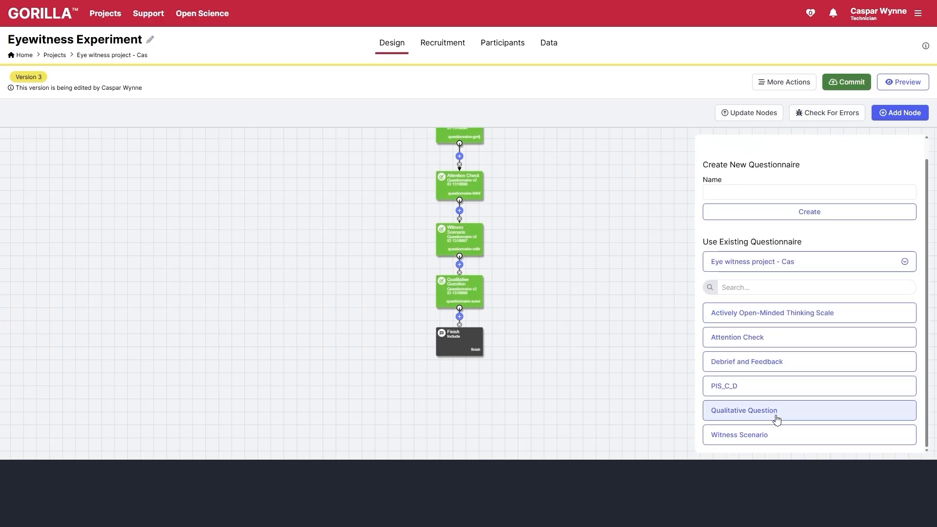
pyautogui.click(728, 362)
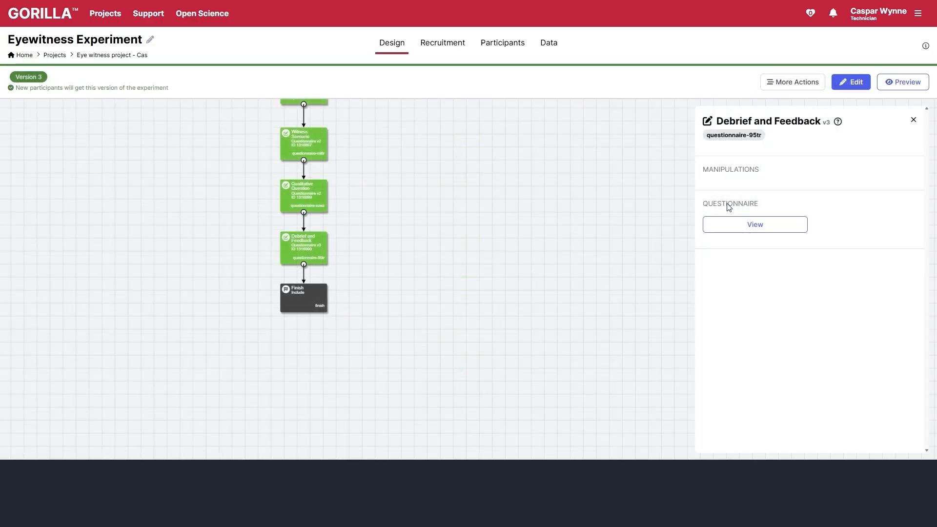
# - Move the Some feedback page ahead of the debrief page in a new questionnaire version and commit
pyautogui.click(733, 224)
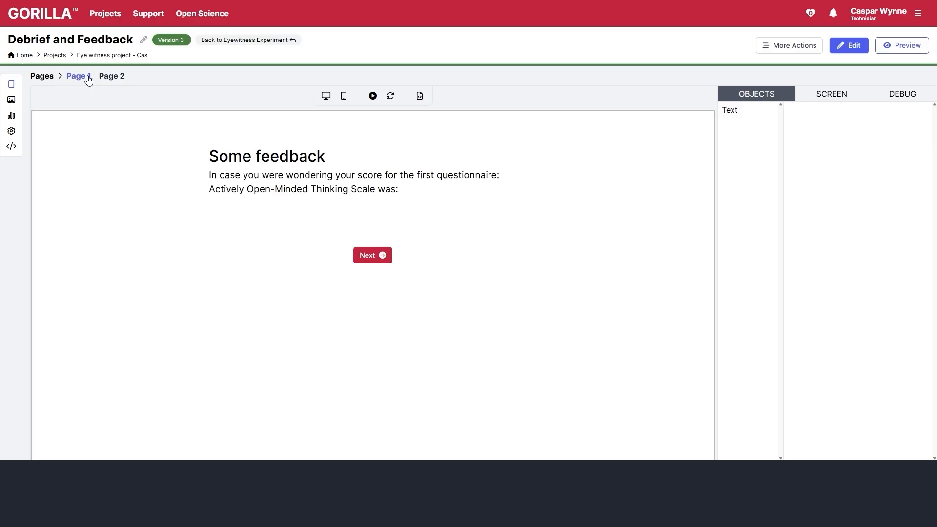
pyautogui.click(87, 79)
pyautogui.click(107, 79)
pyautogui.click(41, 77)
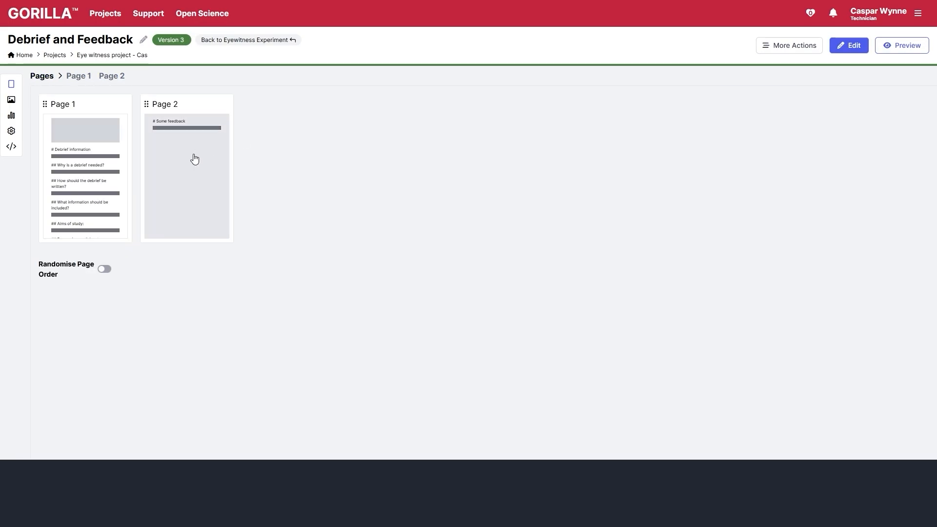
pyautogui.click(849, 44)
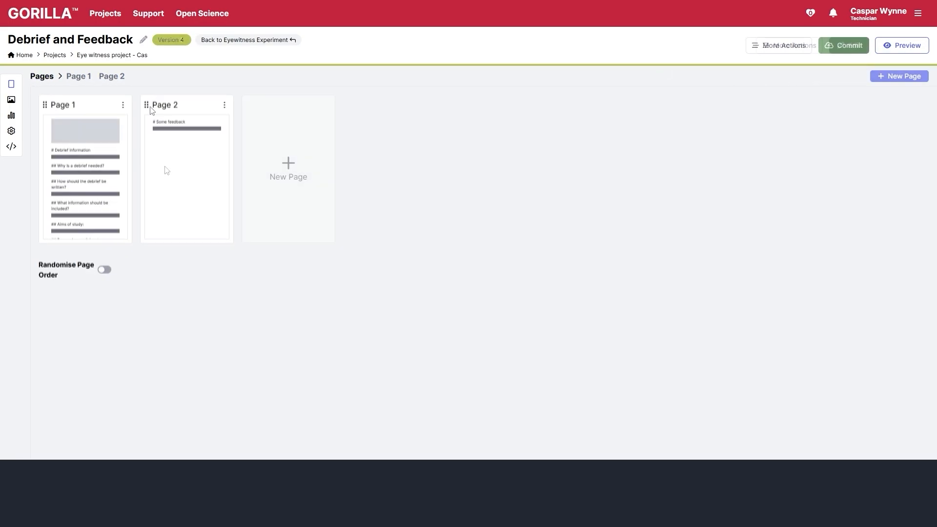
pyautogui.moveTo(146, 105); pyautogui.dragTo(57, 108)
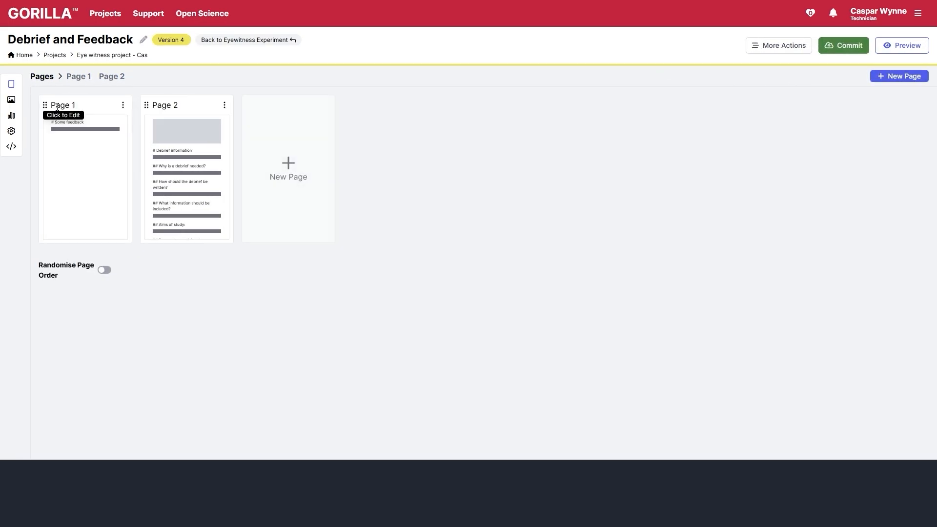
pyautogui.click(835, 46)
pyautogui.click(468, 236)
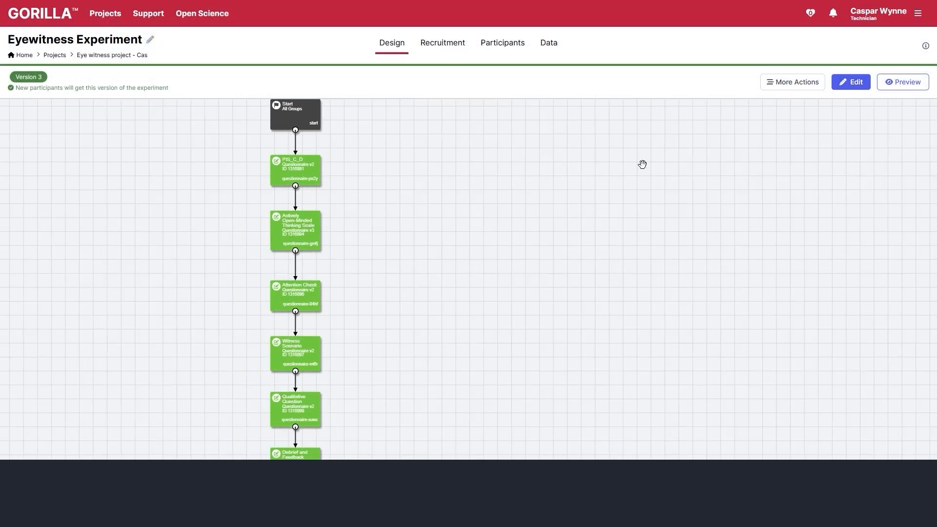
# - Edit the experiment as Version 4 and update all nodes to their latest task versions
pyautogui.click(852, 82)
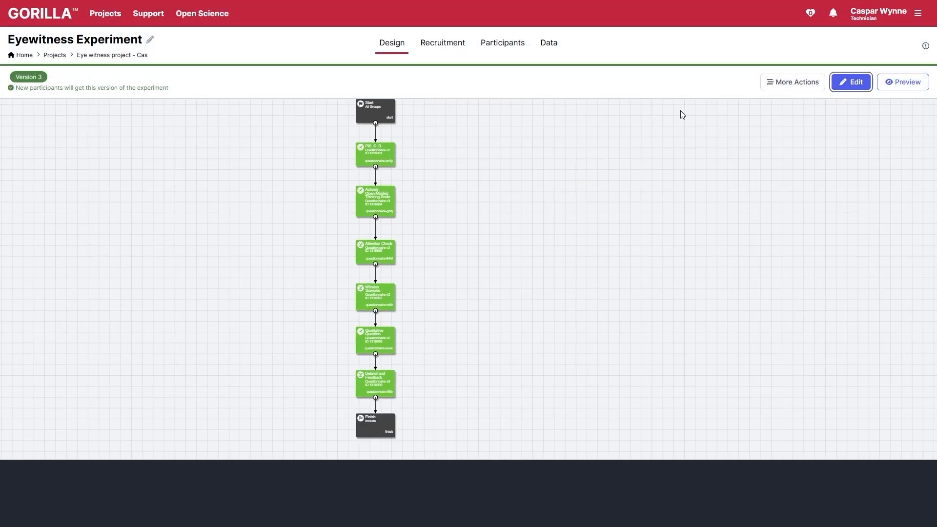
pyautogui.scroll(-2, 621, 305)
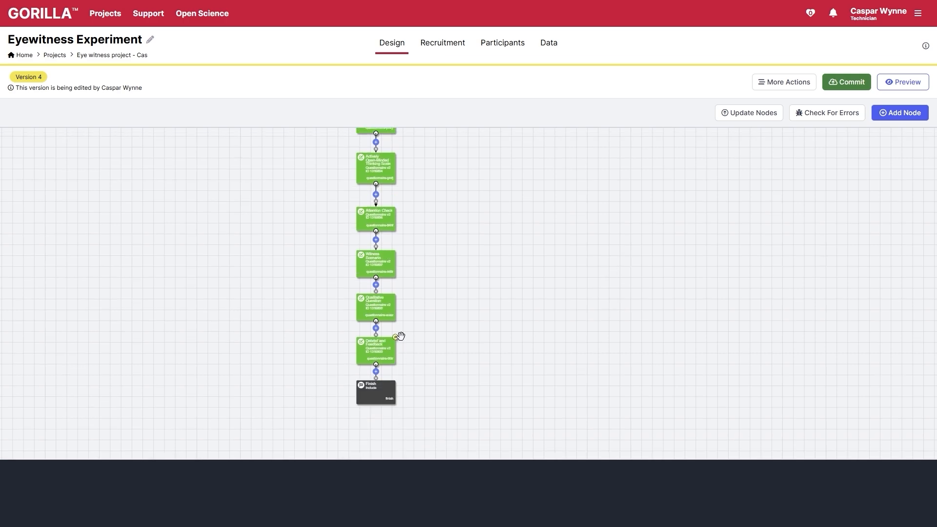
pyautogui.click(756, 116)
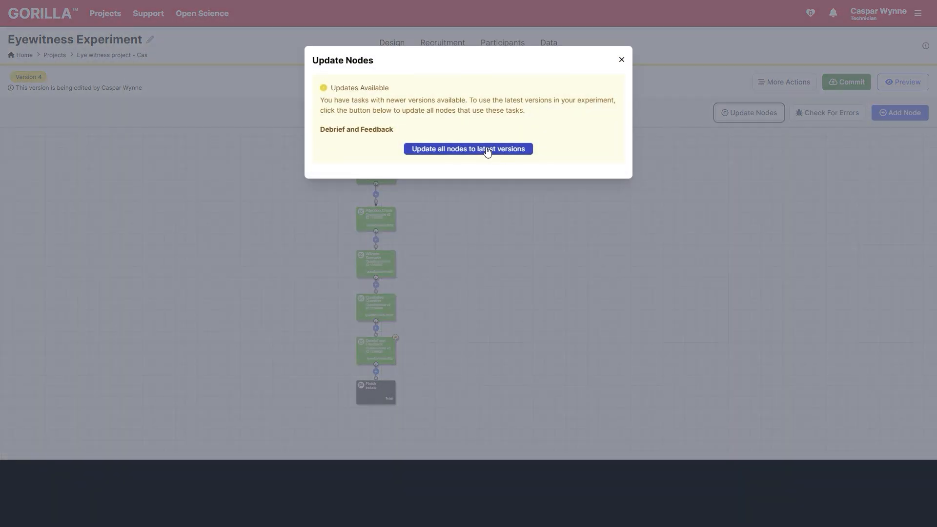
pyautogui.click(488, 150)
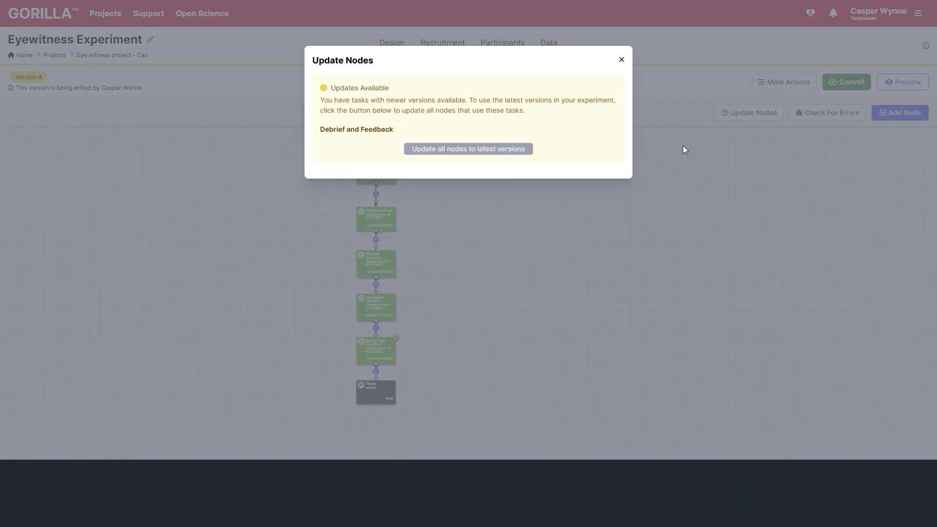
pyautogui.click(621, 60)
# - Preview past the information sheet and feedback page, then return to the editor and recentre
pyautogui.click(904, 83)
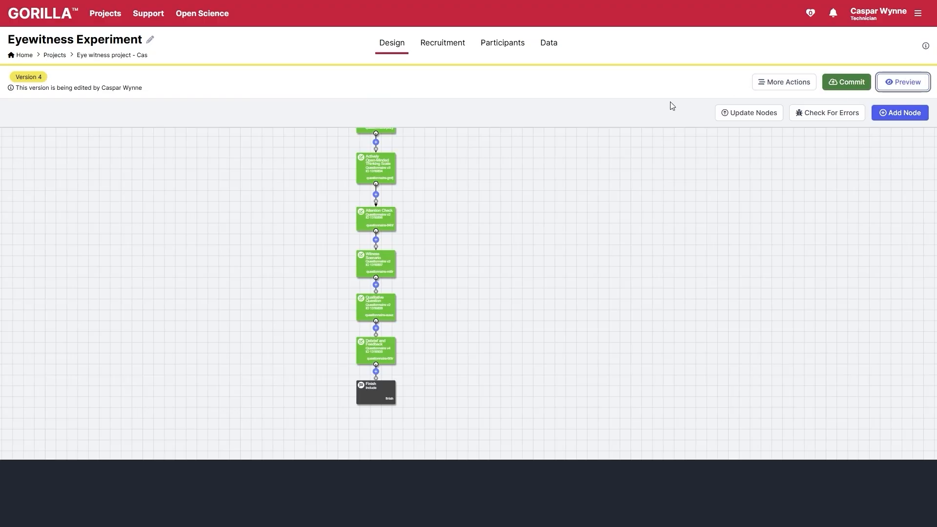
pyautogui.scroll(-10, 428, 180)
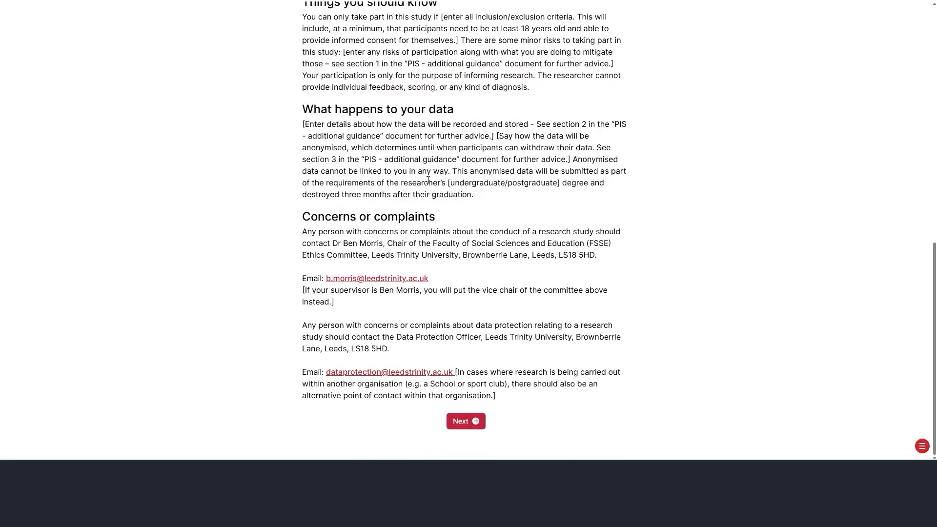
pyautogui.click(922, 446)
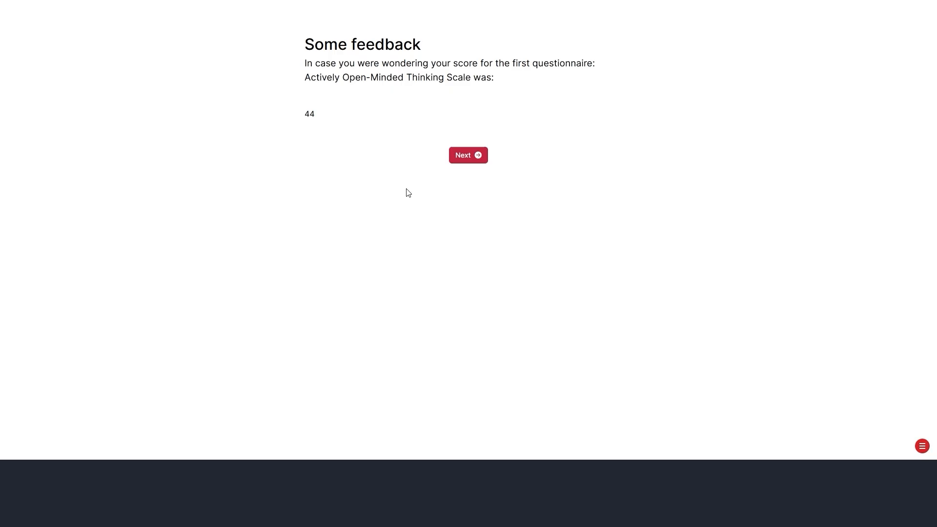
pyautogui.click(469, 155)
pyautogui.scroll(-10, 836, 382)
pyautogui.click(923, 446)
pyautogui.click(876, 423)
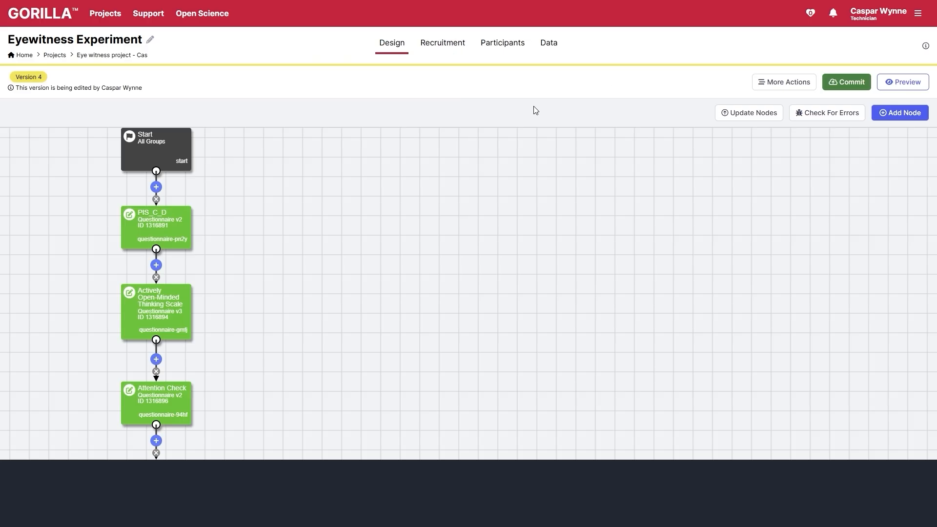
pyautogui.scroll(-6, 408, 261)
pyautogui.moveTo(399, 246); pyautogui.dragTo(524, 272)
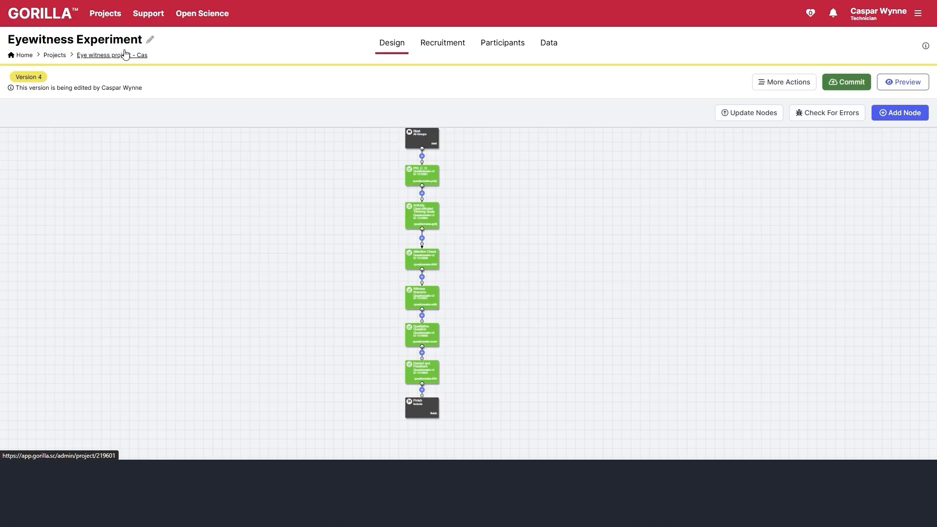
# - Create an att1 score in a new Actively Open-Minded Thinking Scale version, including the far-left item
pyautogui.click(126, 54)
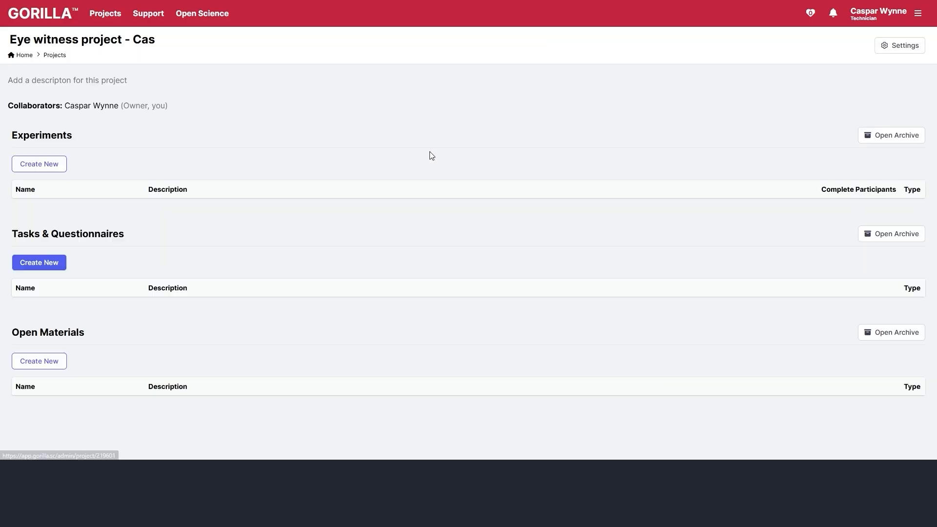
pyautogui.scroll(-3, 314, 287)
pyautogui.click(94, 214)
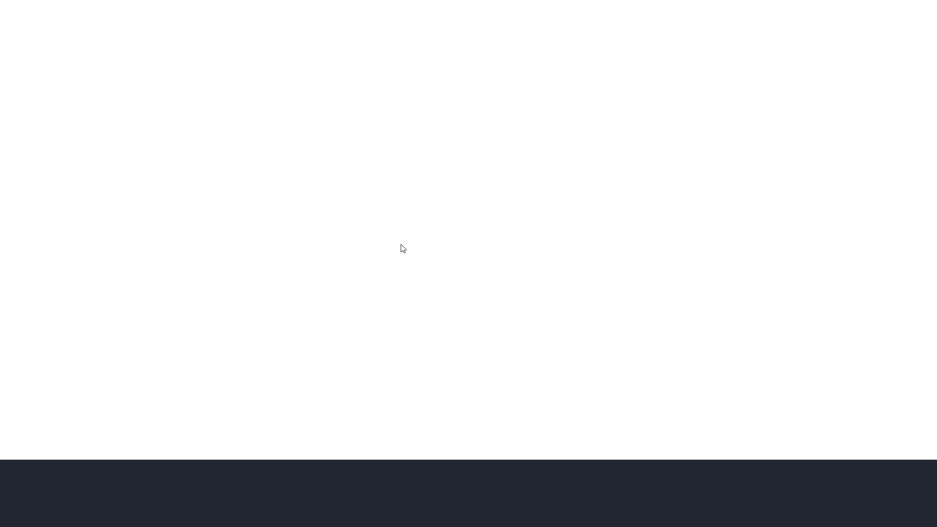
pyautogui.click(12, 116)
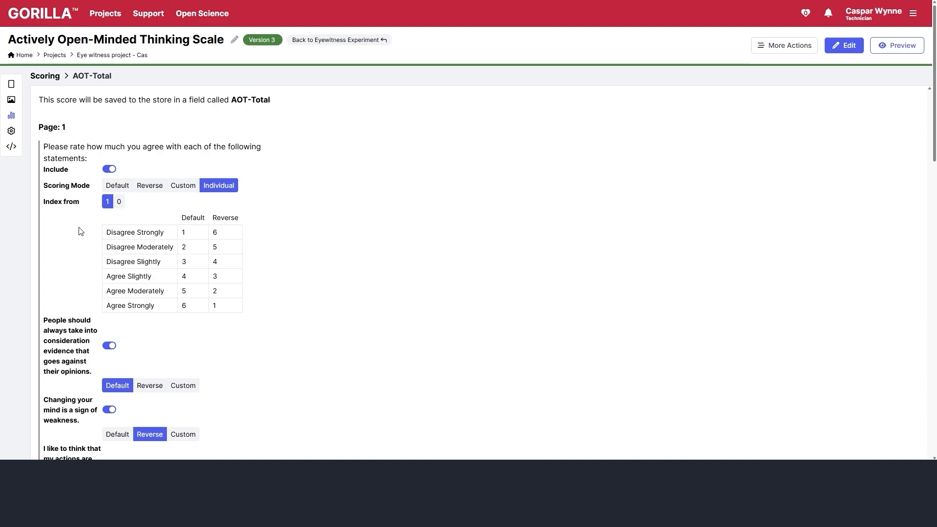
pyautogui.click(841, 46)
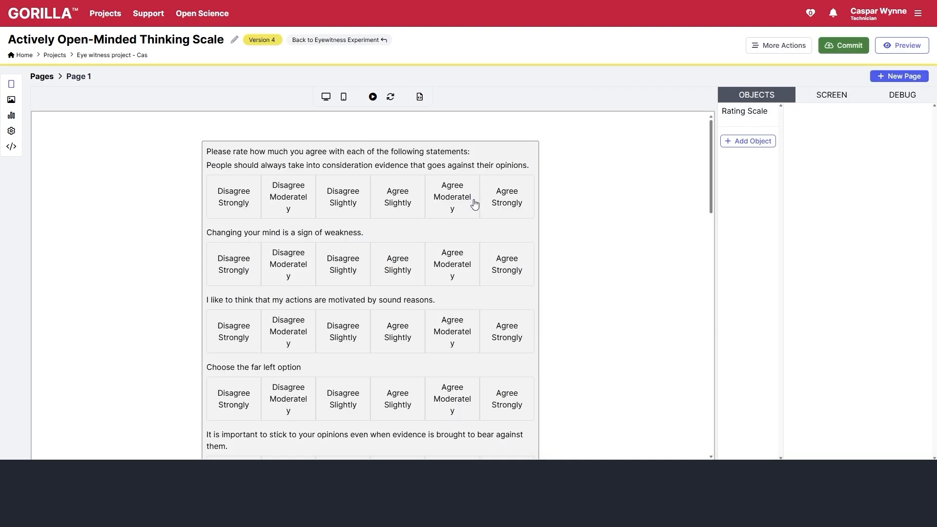
pyautogui.click(11, 115)
pyautogui.click(894, 76)
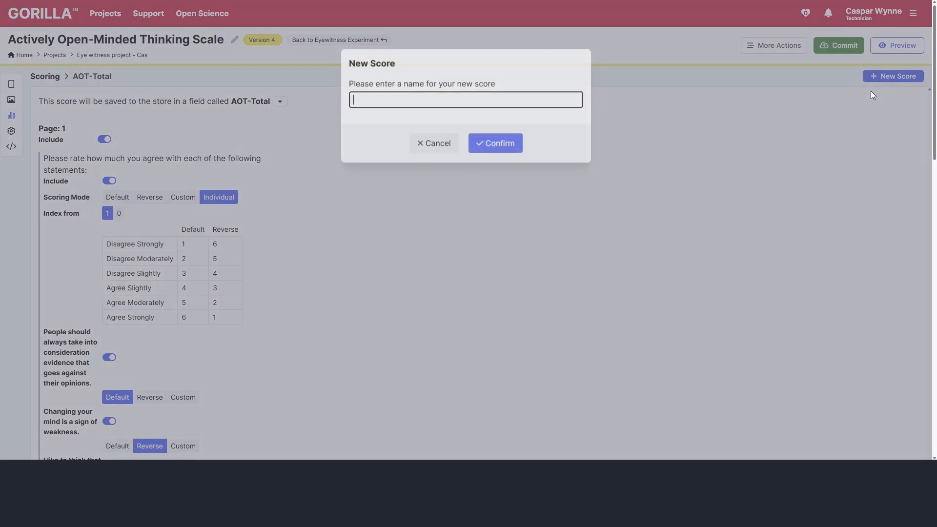
pyautogui.press('Return')
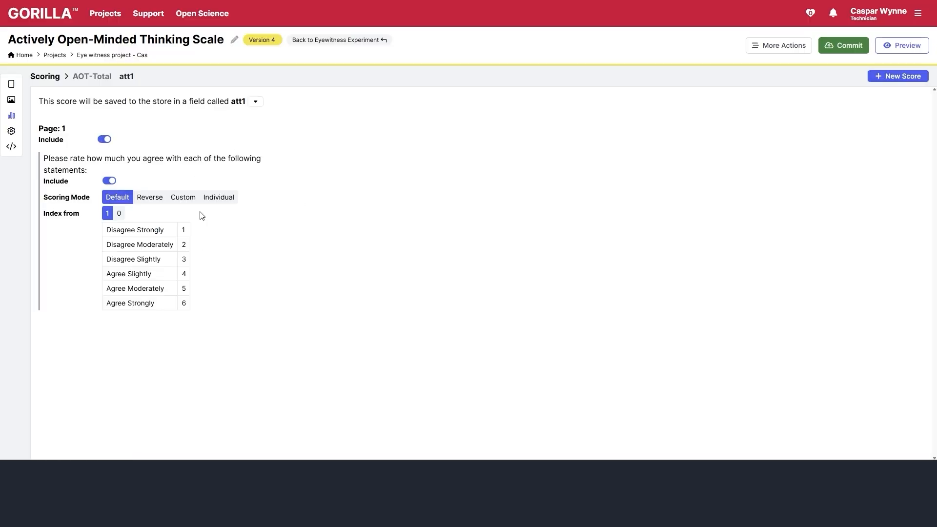
pyautogui.scroll(-7, 262, 226)
pyautogui.click(109, 134)
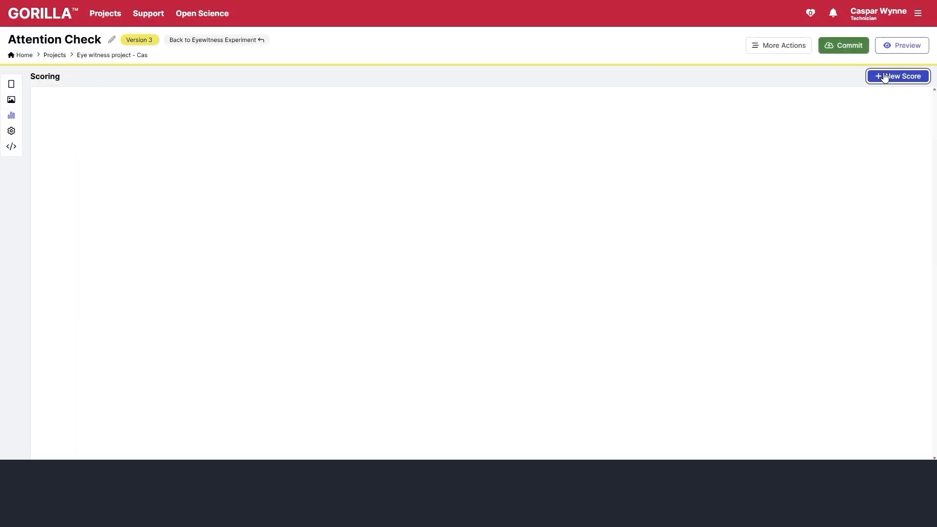
# - Add an att-check-score score to Attention Check covering page 1 and the Please click disagree item
pyautogui.click(893, 76)
pyautogui.write('att-check-score')
pyautogui.press('Return')
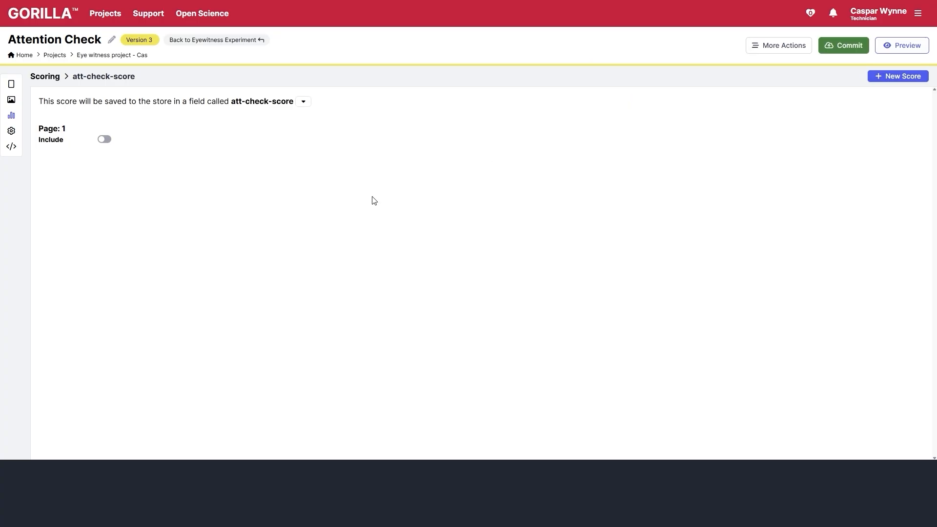
pyautogui.click(104, 139)
pyautogui.click(110, 169)
pyautogui.click(844, 45)
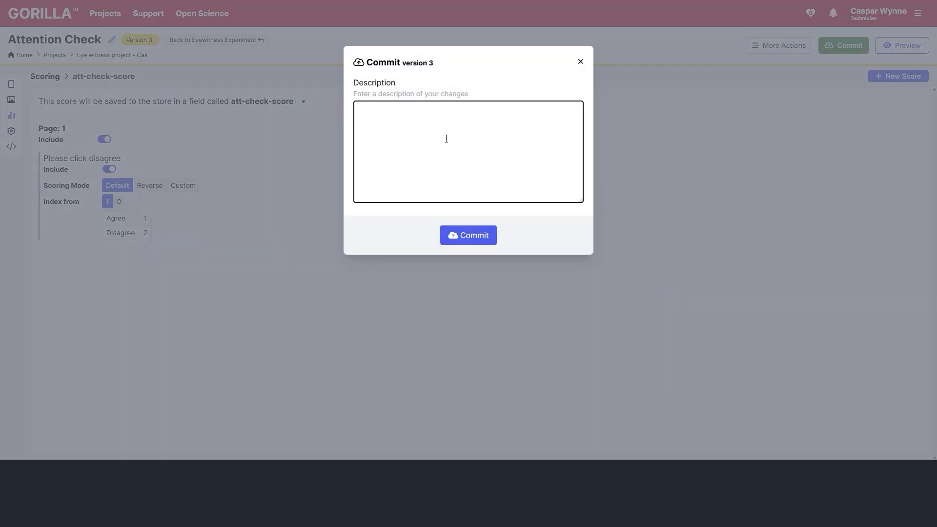
# - Commit with the note 'added attention check score', then update nodes to their latest task versions
pyautogui.write('added attention check score')
pyautogui.click(453, 230)
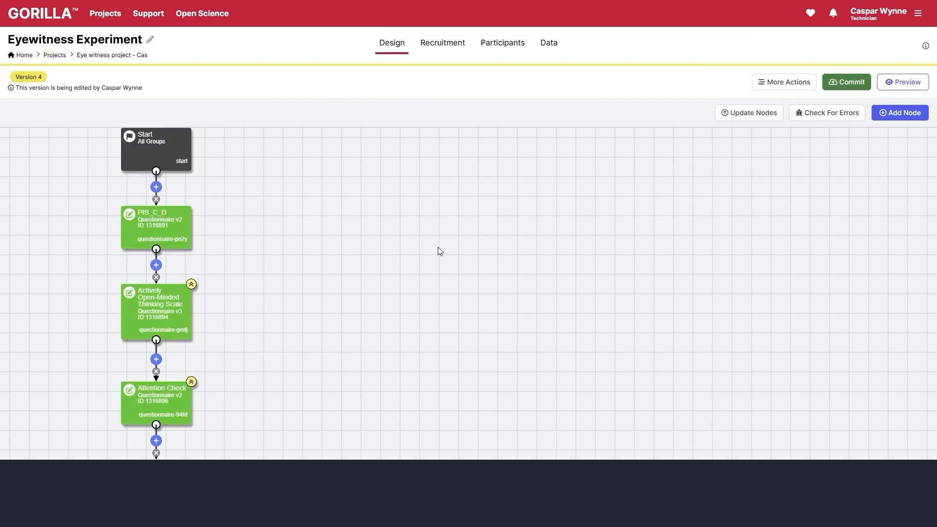
pyautogui.scroll(-3, 439, 251)
pyautogui.moveTo(369, 312); pyautogui.dragTo(493, 235)
pyautogui.click(749, 112)
pyautogui.click(469, 164)
# - Insert a Branch node after Attention Check and name its paths Fail and Continue
pyautogui.click(621, 59)
pyautogui.click(367, 304)
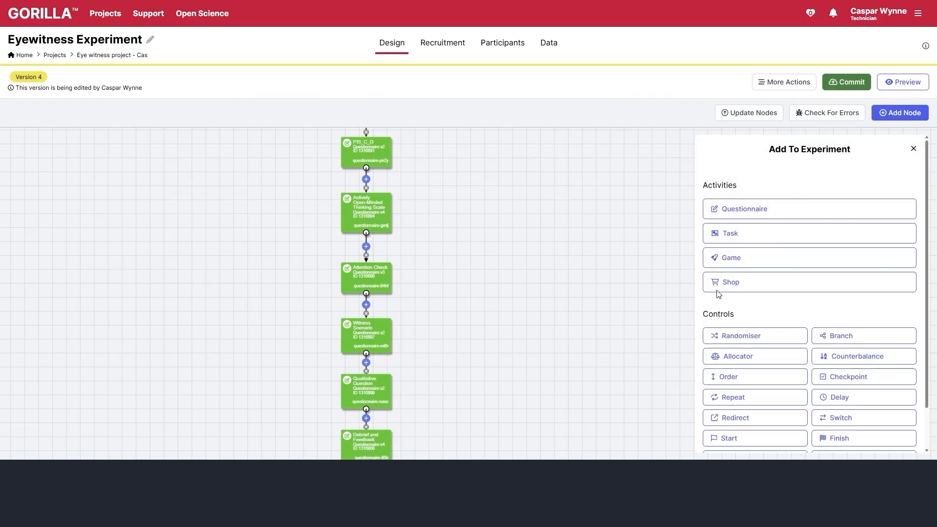
pyautogui.scroll(-2, 805, 293)
pyautogui.click(836, 289)
pyautogui.click(886, 264)
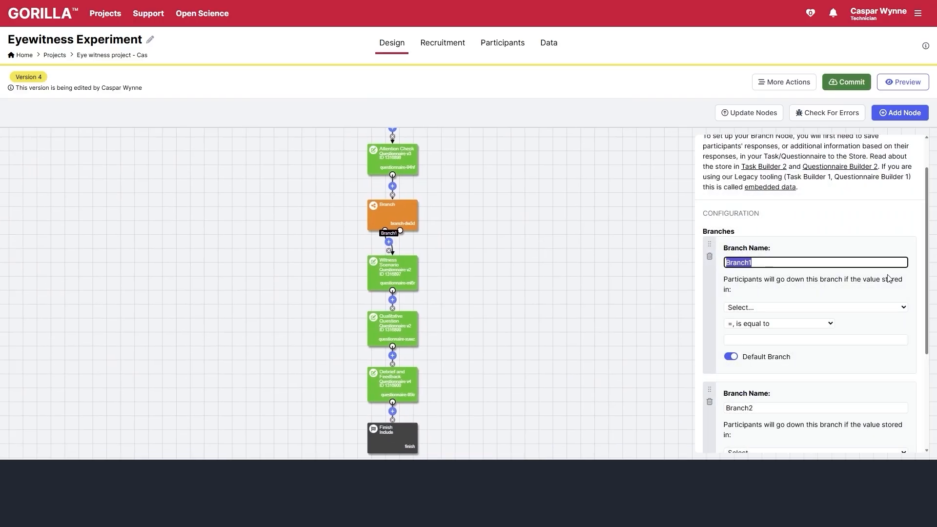
pyautogui.write('Contin')
pyautogui.press('BackSpace')
pyautogui.press('BackSpace')
pyautogui.press('BackSpace')
pyautogui.press('BackSpace')
pyautogui.press('BackSpace')
pyautogui.press('BackSpace')
pyautogui.write('Fail')
pyautogui.scroll(-3, 806, 258)
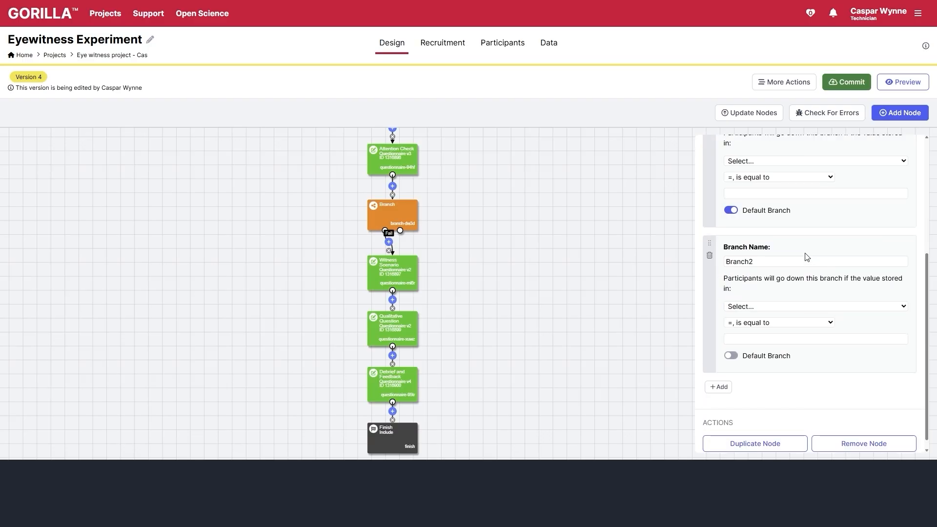
pyautogui.click(806, 261)
pyautogui.write('Continue')
pyautogui.click(732, 277)
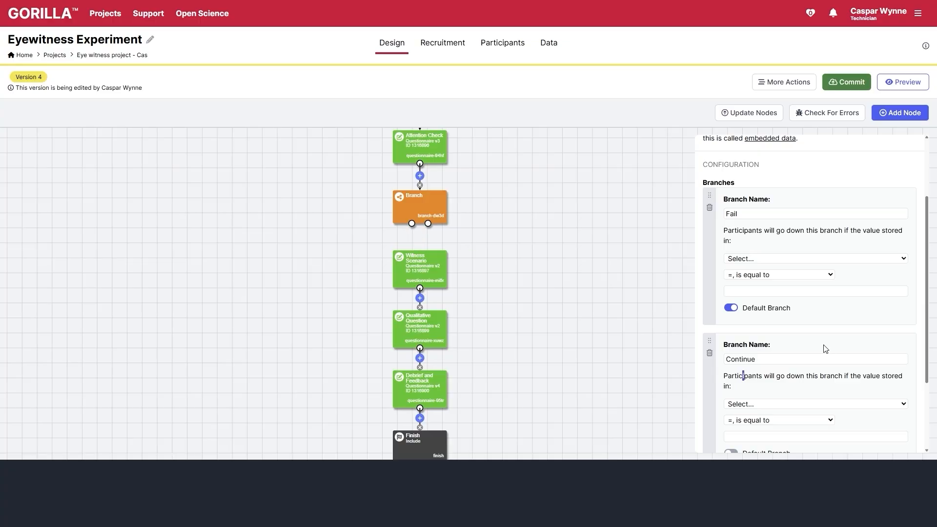
# - Add a Reject node, connect the Fail path to it, and duplicate the branch node
pyautogui.click(900, 113)
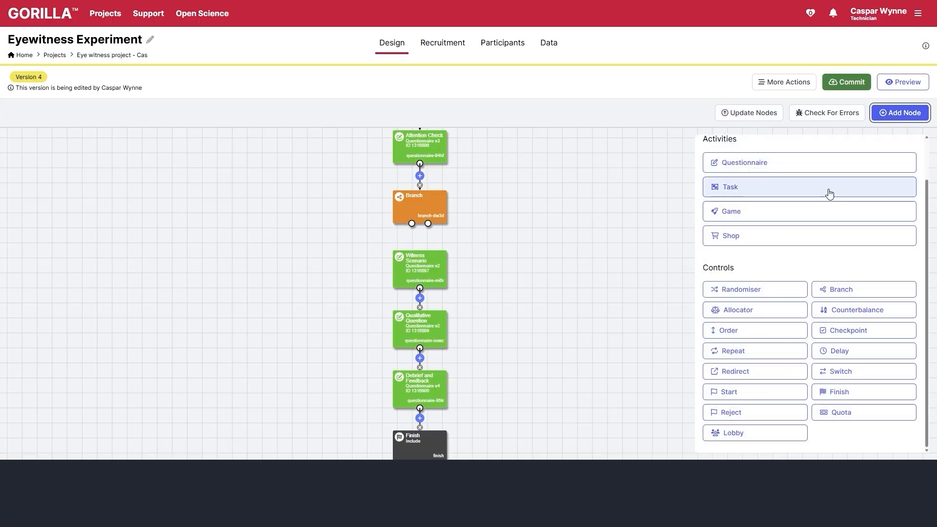
pyautogui.click(745, 412)
pyautogui.moveTo(290, 195); pyautogui.dragTo(276, 270)
pyautogui.moveTo(412, 224); pyautogui.dragTo(293, 271)
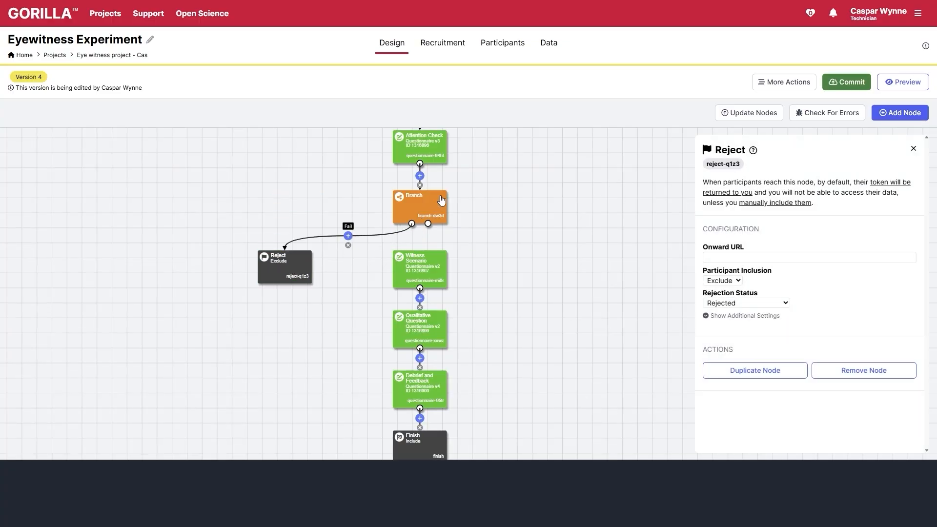
pyautogui.click(441, 200)
pyautogui.scroll(-4, 860, 261)
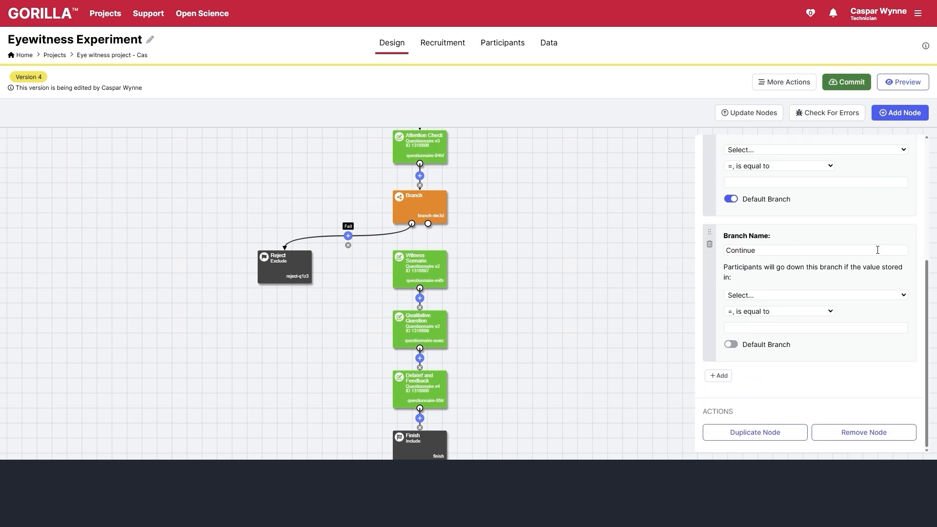
pyautogui.click(765, 433)
# - Make another branch copy and shift Witness Scenario, Qualitative Question, Debrief and Feedback, and Finish right
pyautogui.click(765, 433)
pyautogui.click(764, 434)
pyautogui.moveTo(317, 248); pyautogui.dragTo(210, 190)
pyautogui.moveTo(312, 252); pyautogui.dragTo(204, 238)
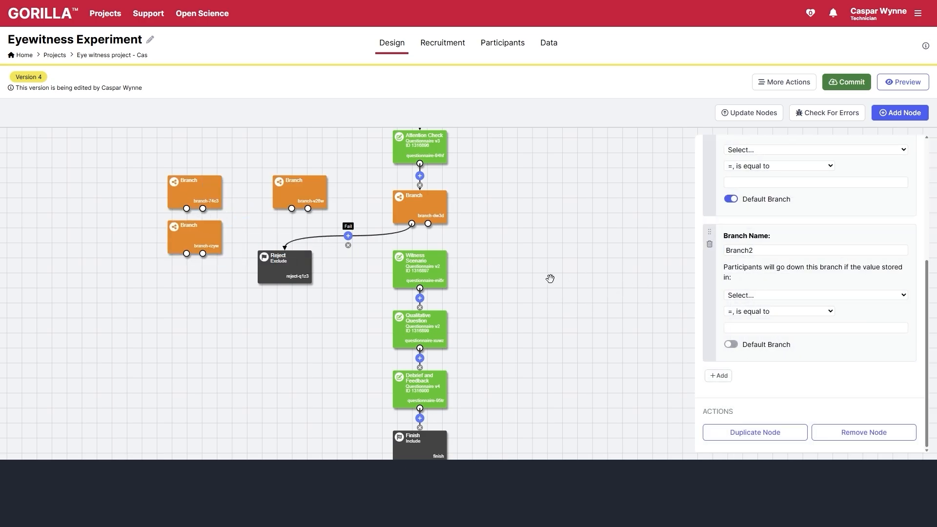
pyautogui.moveTo(551, 279); pyautogui.dragTo(559, 189)
pyautogui.moveTo(443, 188); pyautogui.dragTo(534, 203)
pyautogui.moveTo(426, 251); pyautogui.dragTo(515, 266)
pyautogui.moveTo(450, 298); pyautogui.dragTo(540, 313)
pyautogui.moveTo(428, 362); pyautogui.dragTo(518, 376)
pyautogui.moveTo(602, 242); pyautogui.dragTo(613, 363)
# - Chain the branch copies below the first, link their Branch1 paths to Reject and the last to Witness Scenario
pyautogui.moveTo(313, 218); pyautogui.dragTo(433, 277)
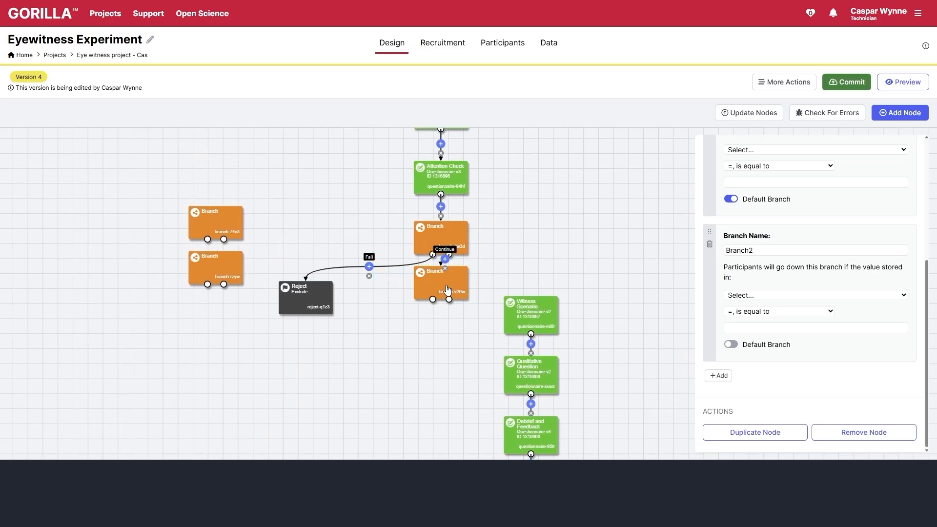
pyautogui.moveTo(227, 229); pyautogui.dragTo(452, 334)
pyautogui.moveTo(226, 275)
pyautogui.mouseDown()
pyautogui.moveTo(451, 379)
pyautogui.moveTo(517, 308)
pyautogui.moveTo(525, 312)
pyautogui.mouseUp()
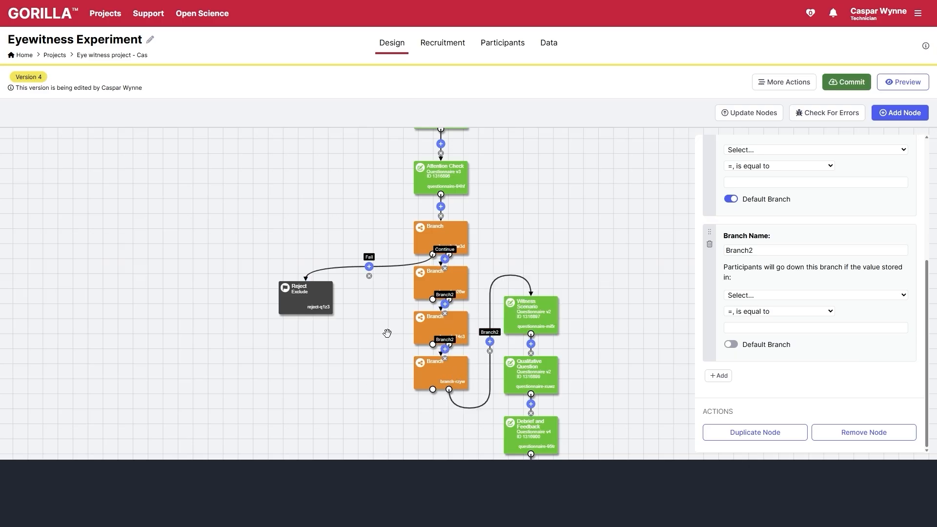
pyautogui.moveTo(433, 299)
pyautogui.mouseDown()
pyautogui.moveTo(345, 309)
pyautogui.moveTo(307, 296)
pyautogui.mouseUp()
pyautogui.moveTo(433, 344); pyautogui.dragTo(310, 273)
pyautogui.moveTo(433, 389); pyautogui.dragTo(309, 313)
pyautogui.moveTo(220, 328); pyautogui.dragTo(223, 311)
pyautogui.moveTo(303, 293); pyautogui.dragTo(272, 428)
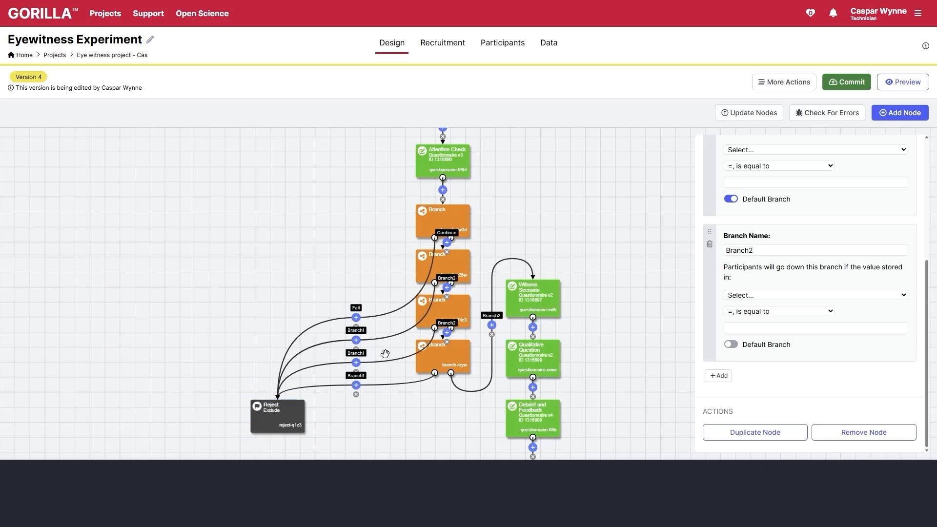
# - In the first branch, make Fail trigger when att1 is not equal, and base Continue on att1
pyautogui.click(432, 226)
pyautogui.scroll(2, 779, 252)
pyautogui.click(778, 248)
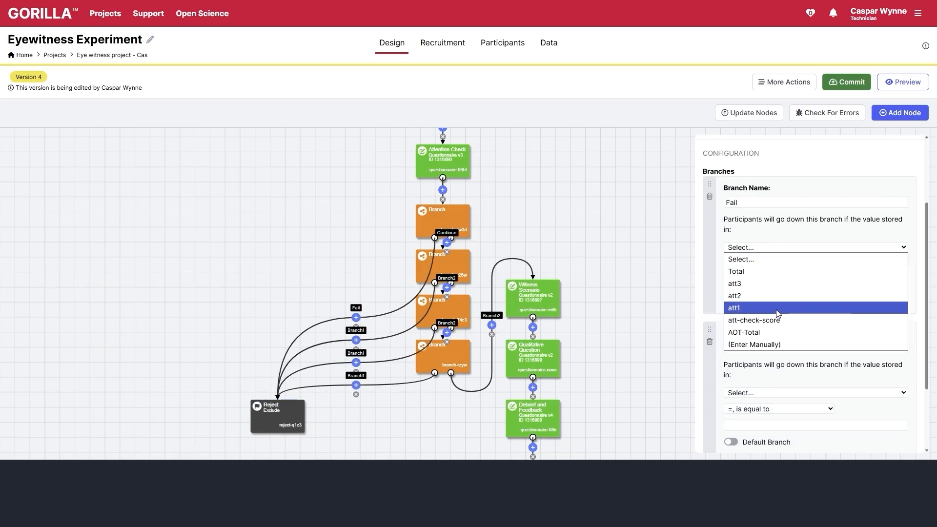
pyautogui.click(777, 308)
pyautogui.click(781, 265)
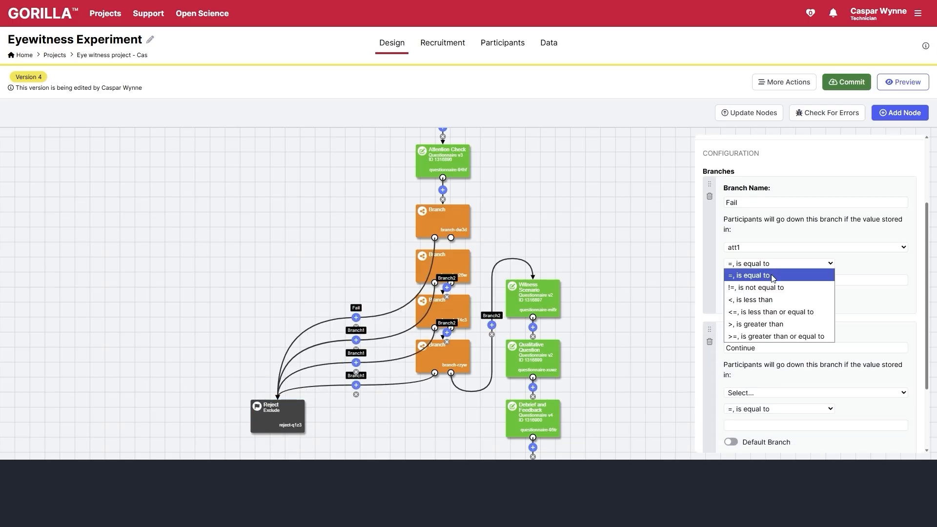
pyautogui.click(756, 287)
pyautogui.scroll(-2, 811, 293)
pyautogui.click(778, 295)
pyautogui.click(747, 349)
pyautogui.click(774, 328)
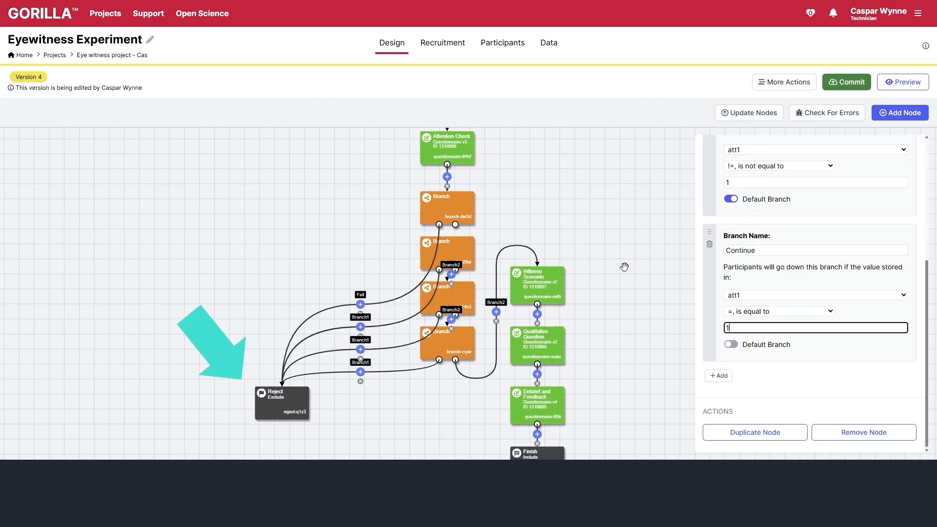
# - Configure the next branch: Fail when att2 is not equal to 4, Continue when att2 equals 4
pyautogui.click(787, 150)
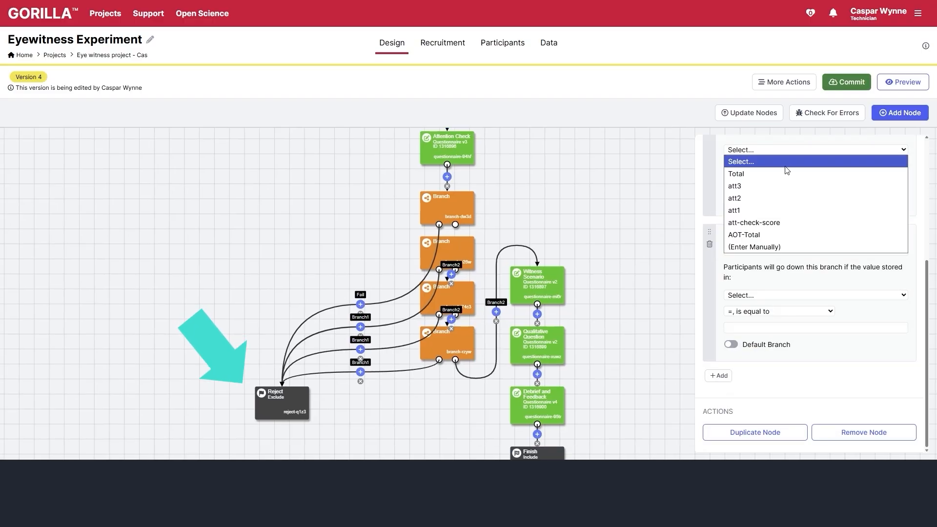
pyautogui.click(776, 199)
pyautogui.click(771, 167)
pyautogui.click(775, 189)
pyautogui.click(781, 182)
pyautogui.write('4')
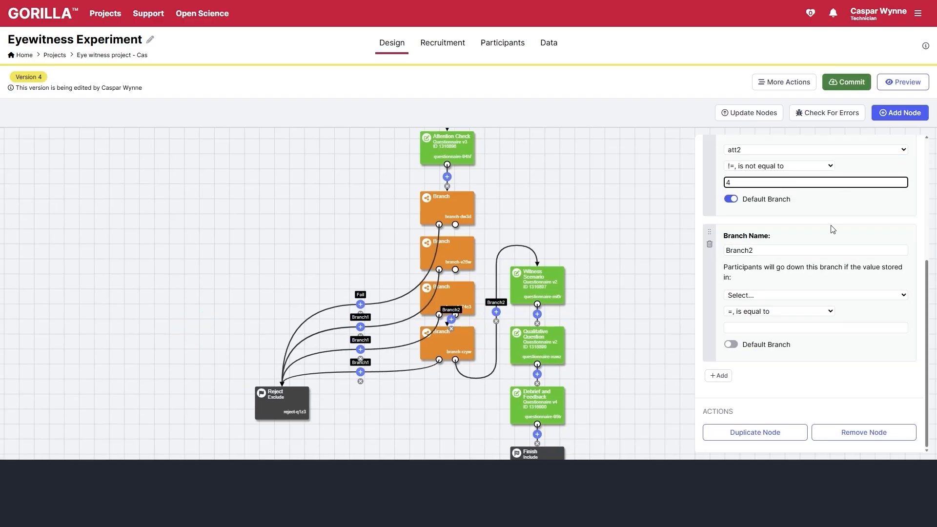
pyautogui.doubleClick(797, 251)
pyautogui.write('Continue')
pyautogui.scroll(2, 790, 244)
pyautogui.doubleClick(789, 203)
pyautogui.write('Fail')
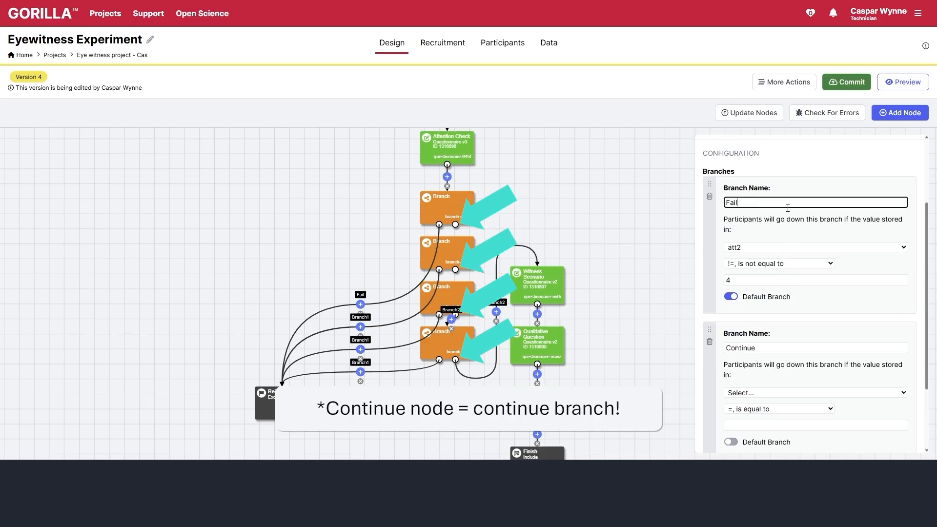
pyautogui.click(769, 394)
pyautogui.click(772, 336)
pyautogui.click(766, 426)
pyautogui.write('4')
pyautogui.scroll(2, 766, 424)
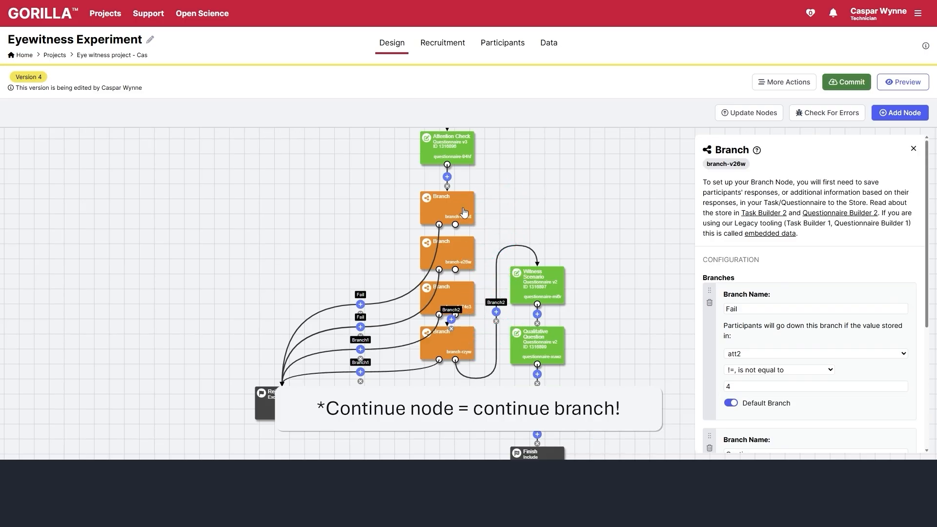
# - In the third branch, name Branch1 Fail and test att3 against the value 2
pyautogui.click(460, 264)
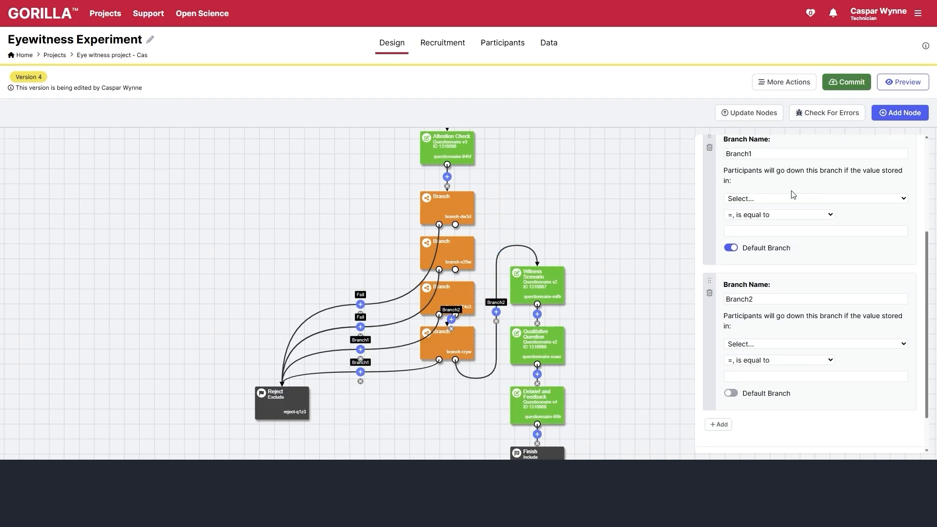
pyautogui.click(791, 195)
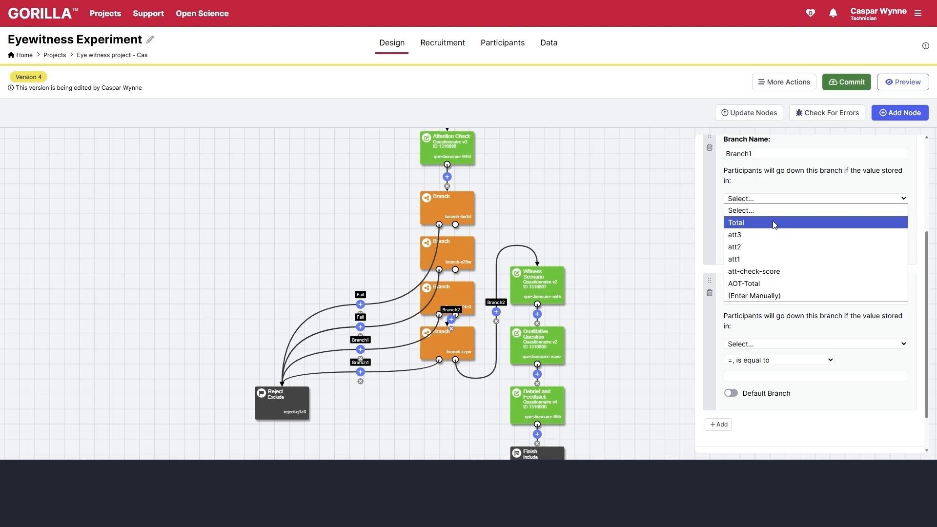
pyautogui.click(762, 256)
pyautogui.doubleClick(766, 154)
pyautogui.write('Fail')
pyautogui.click(766, 231)
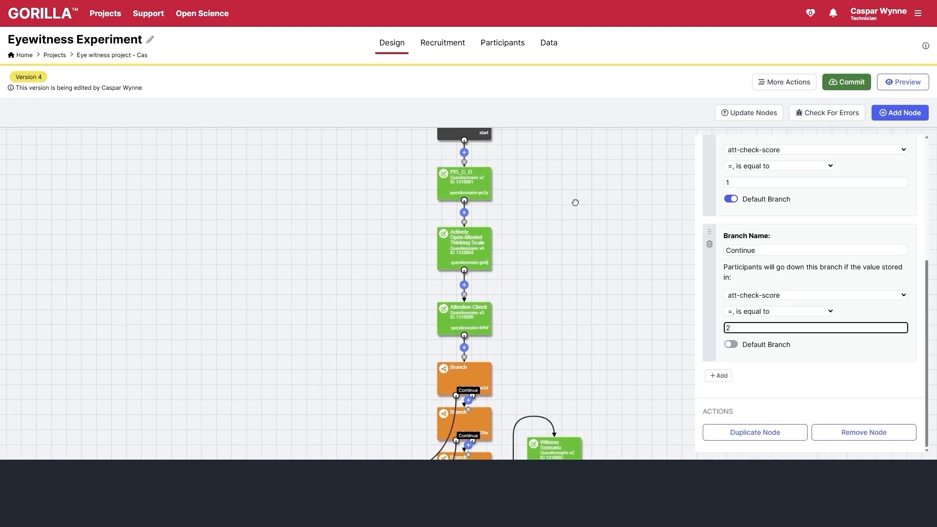
pyautogui.write('2')
pyautogui.moveTo(537, 172); pyautogui.dragTo(570, 177)
# - Preview the study, answering statements with Agree Slightly and the attention item with Disagree
pyautogui.click(902, 81)
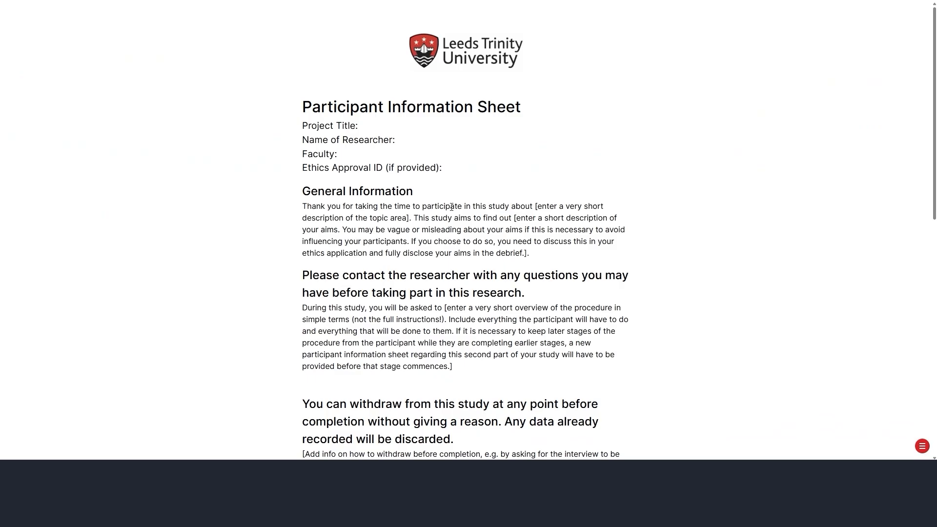
pyautogui.scroll(-3, 471, 234)
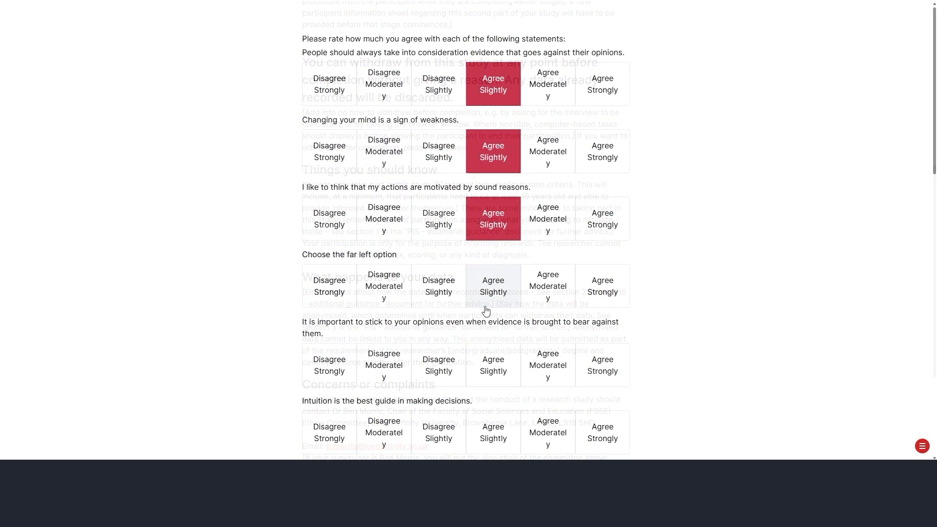
pyautogui.click(488, 287)
pyautogui.click(485, 356)
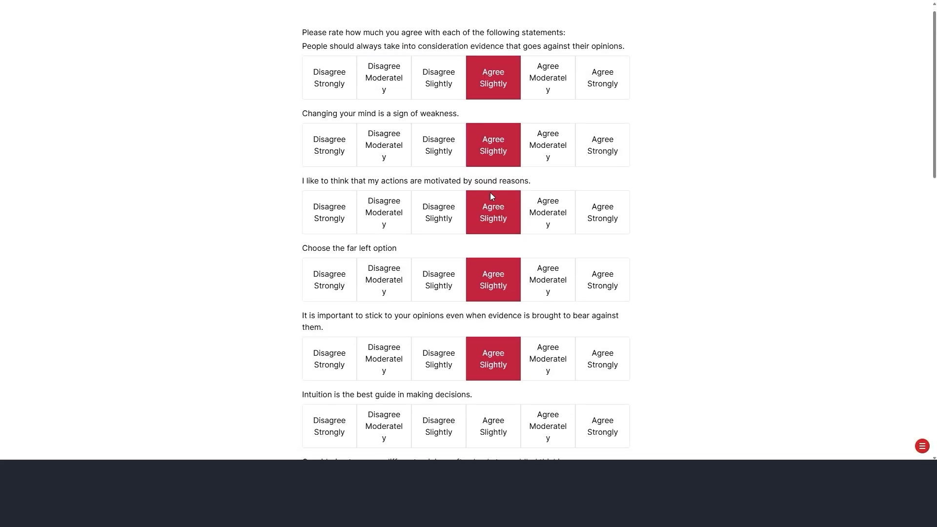
pyautogui.scroll(-4, 493, 195)
pyautogui.click(492, 235)
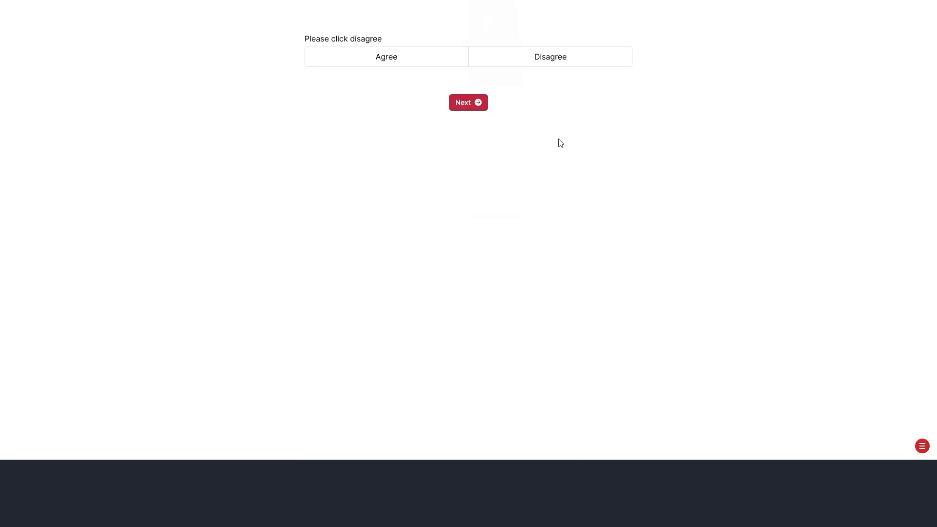
pyautogui.click(502, 61)
pyautogui.click(475, 104)
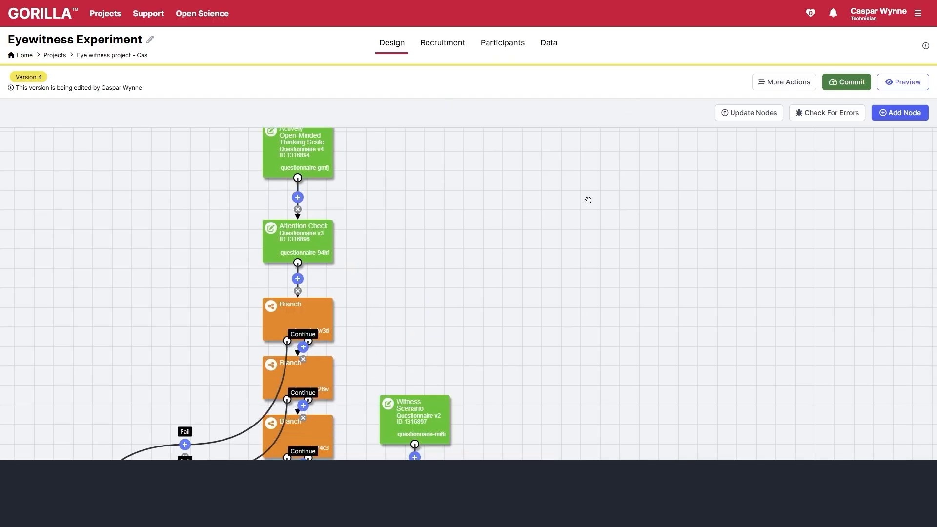
# - Connect the last branch's Continue path to Witness Scenario
pyautogui.scroll(-3, 653, 213)
pyautogui.moveTo(634, 298)
pyautogui.mouseDown()
pyautogui.moveTo(701, 253)
pyautogui.moveTo(704, 234)
pyautogui.mouseUp()
pyautogui.moveTo(419, 314); pyautogui.dragTo(523, 210)
pyautogui.scroll(-4, 653, 218)
pyautogui.moveTo(690, 203); pyautogui.dragTo(635, 239)
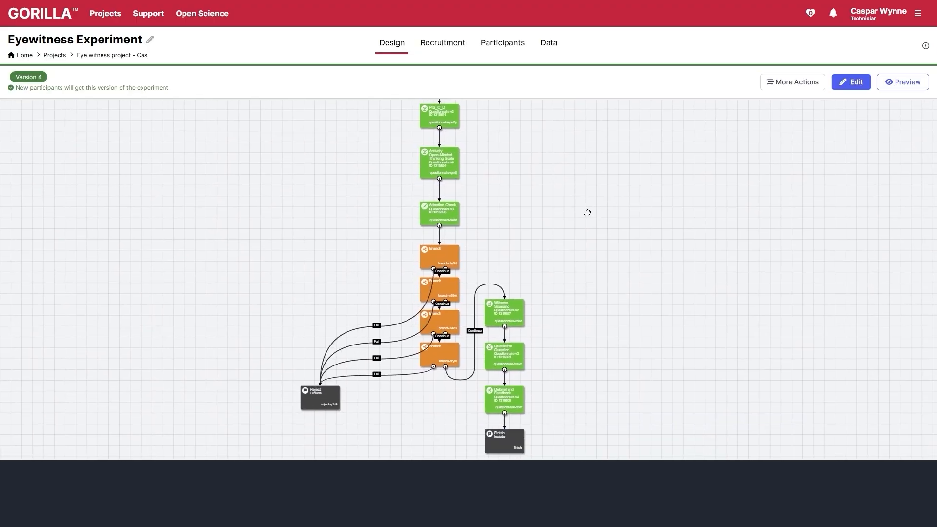
# - Apply the Link > Simple Link recruitment policy, copy its unique URL, and view recruitment service options
pyautogui.moveTo(570, 200); pyautogui.dragTo(565, 238)
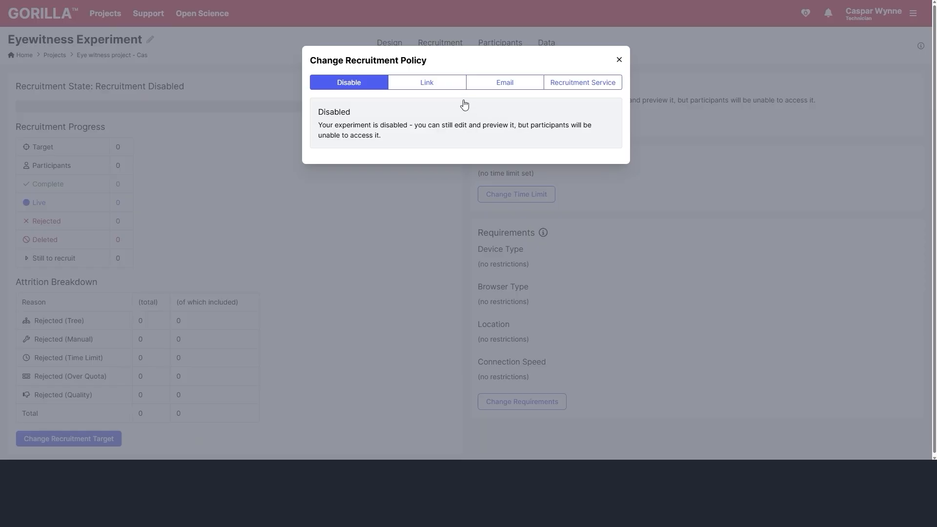
pyautogui.click(439, 87)
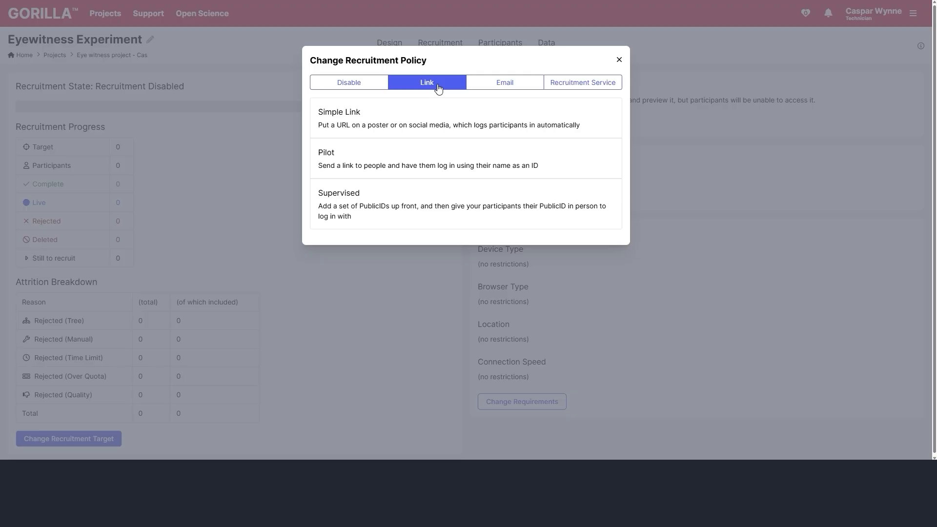
pyautogui.click(416, 124)
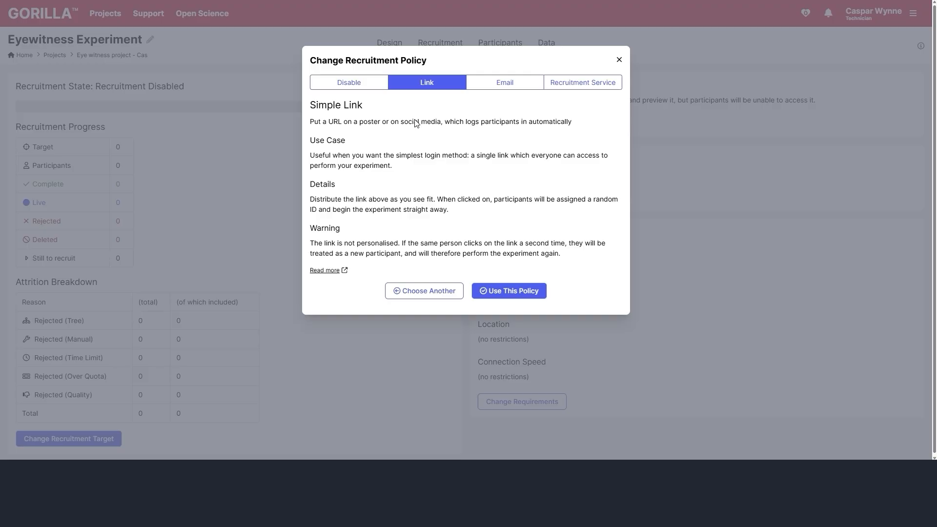
pyautogui.click(534, 296)
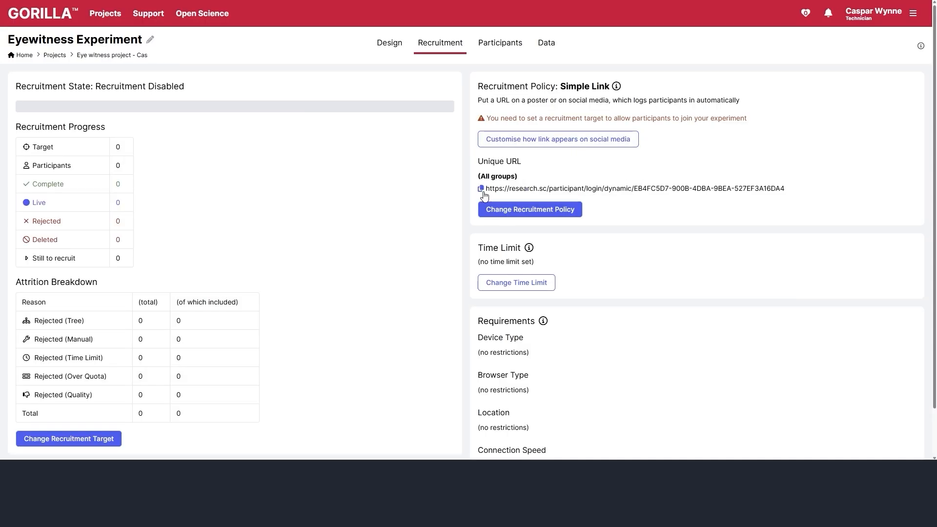
pyautogui.click(481, 189)
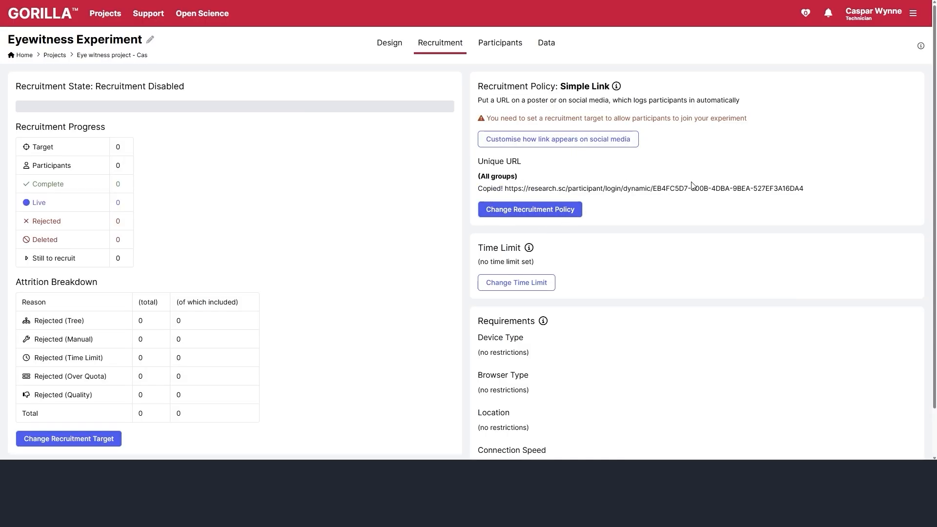
pyautogui.click(549, 215)
pyautogui.click(569, 84)
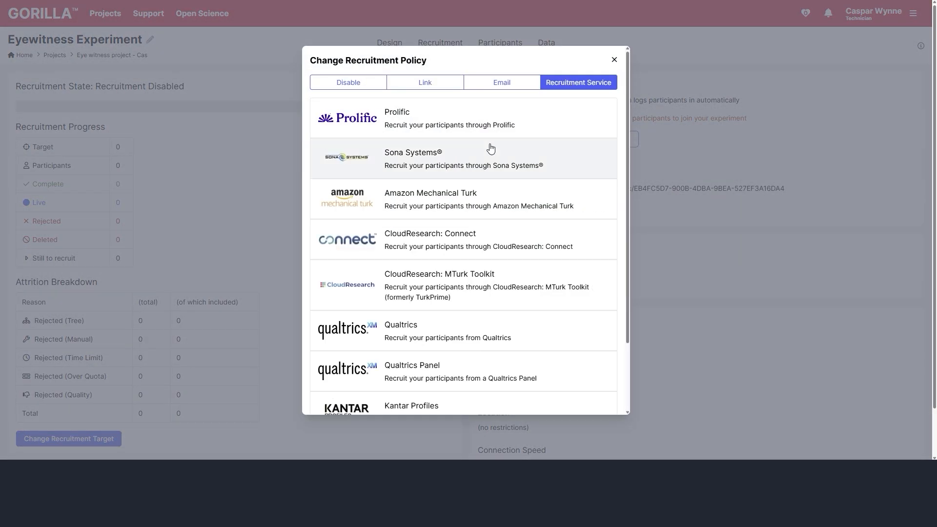
# - Review the Sona Systems setup instructions and apply Sona Systems as the recruitment policy
pyautogui.click(420, 161)
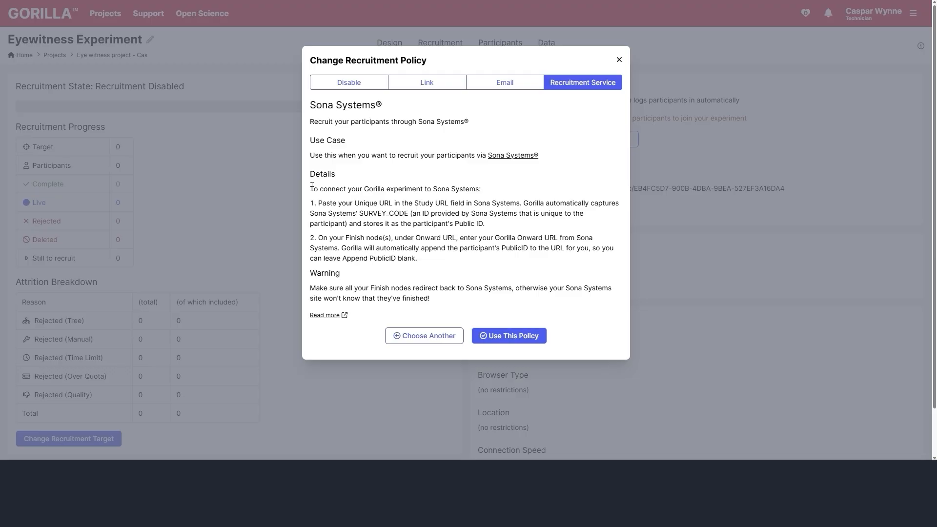
pyautogui.moveTo(312, 186); pyautogui.dragTo(469, 305)
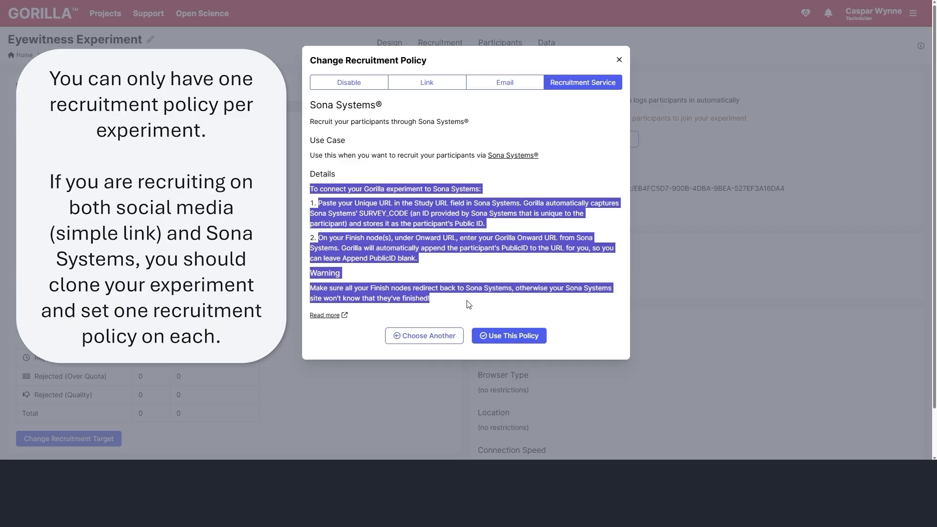
pyautogui.click(469, 305)
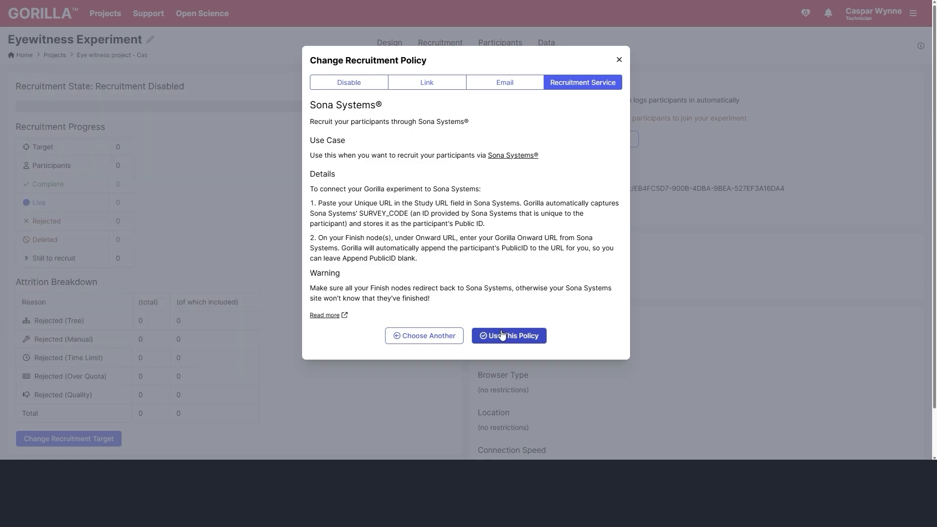
pyautogui.click(526, 337)
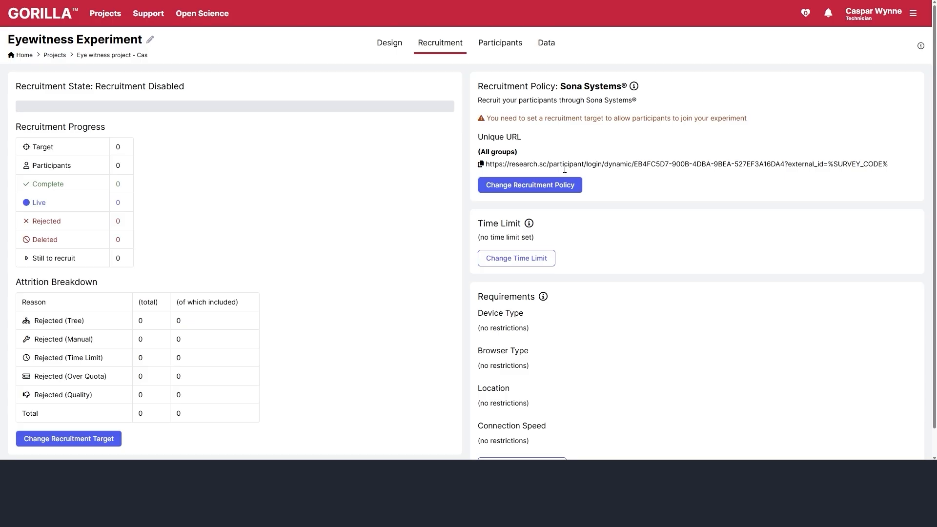
# - Switch the recruitment policy back to Simple Link
pyautogui.click(532, 185)
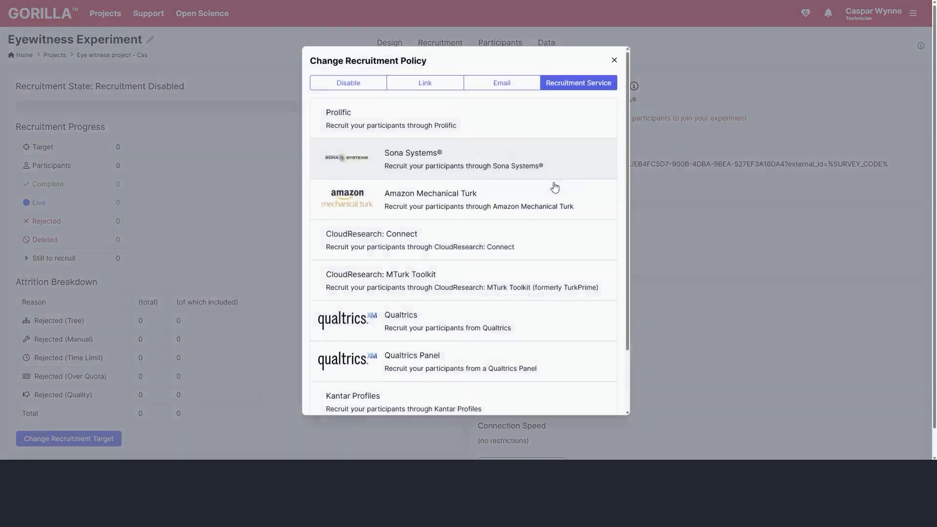
pyautogui.click(427, 82)
pyautogui.click(406, 131)
pyautogui.click(508, 291)
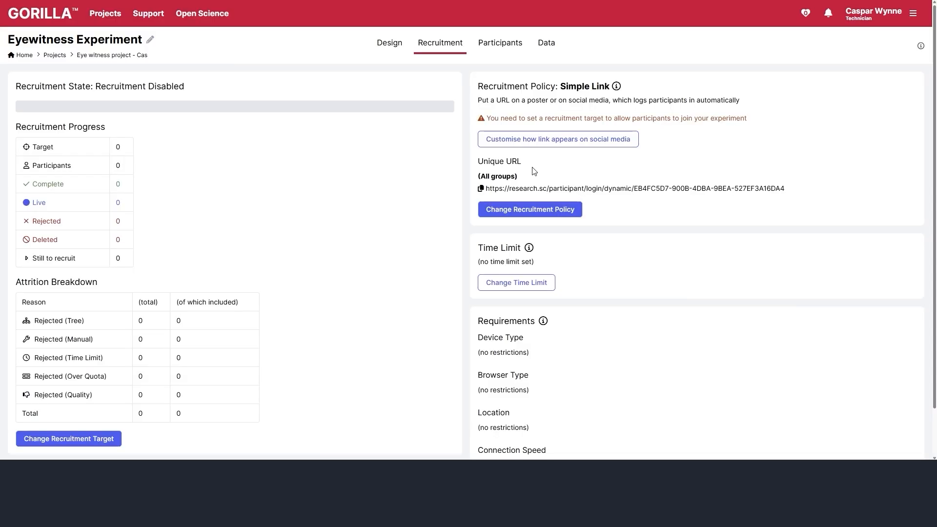
# - Enter a recruitment target of 100, view alternative token sources, then close without confirming
pyautogui.scroll(-1, 534, 171)
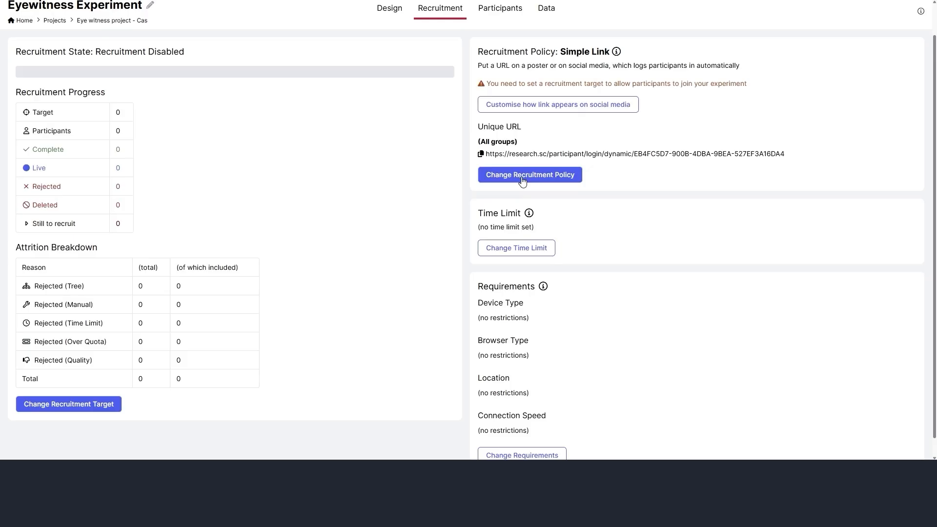
pyautogui.scroll(1, 522, 180)
pyautogui.scroll(-2, 534, 172)
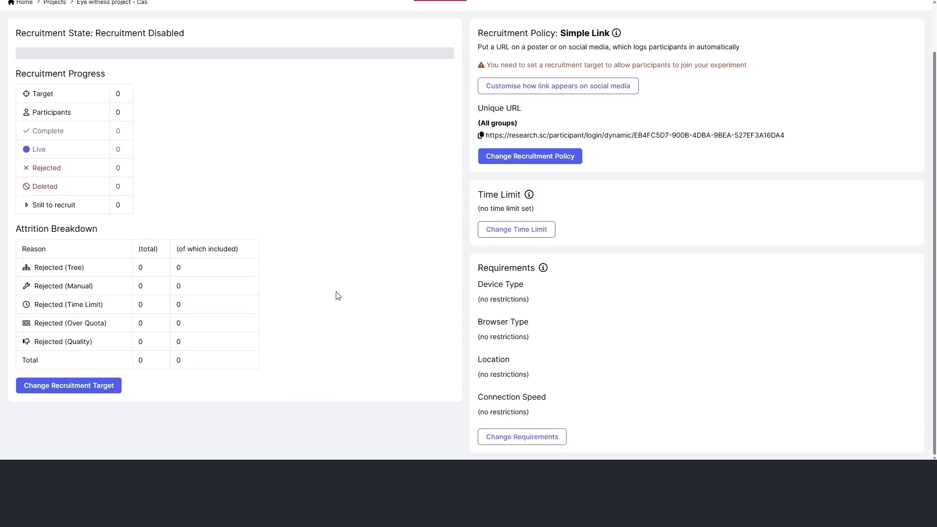
pyautogui.click(98, 387)
pyautogui.doubleClick(541, 84)
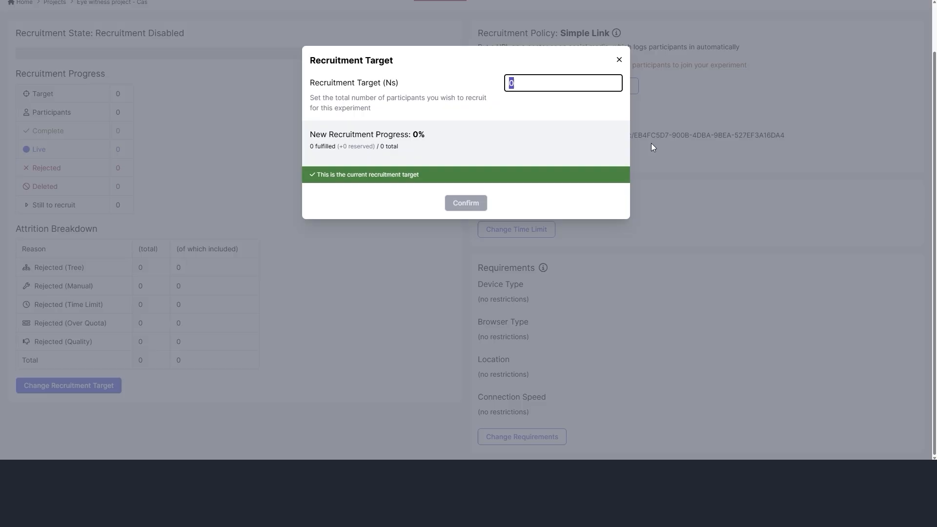
pyautogui.write('100')
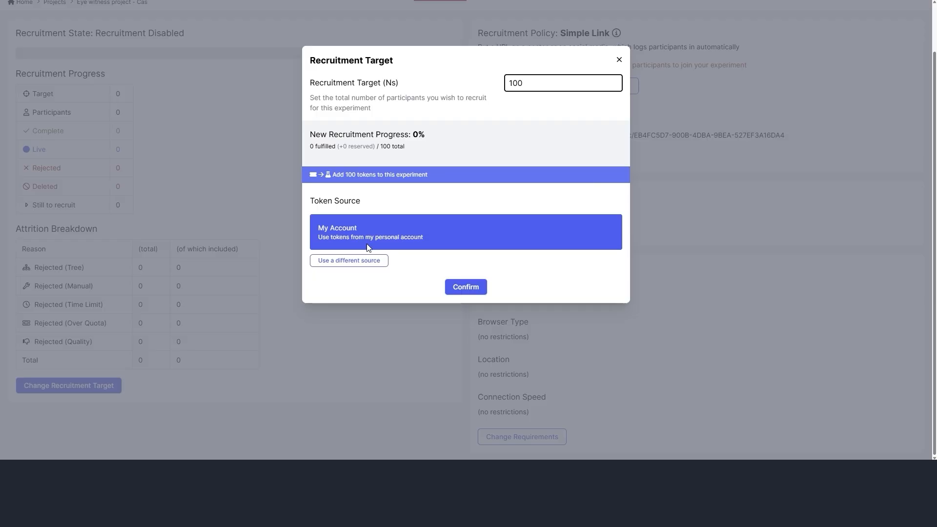
pyautogui.click(371, 261)
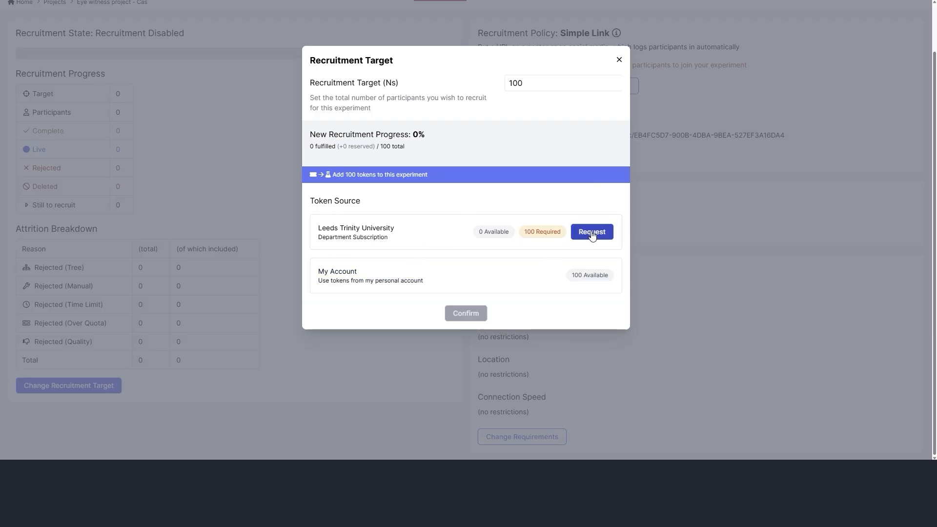
pyautogui.click(619, 61)
# - Set the experiment time limit to 5 hours and save it
pyautogui.scroll(1, 663, 240)
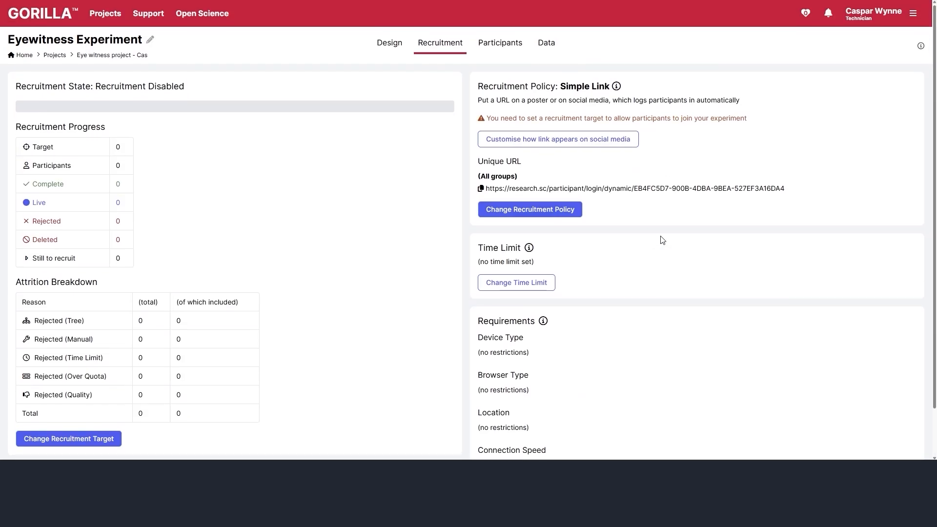
pyautogui.click(470, 174)
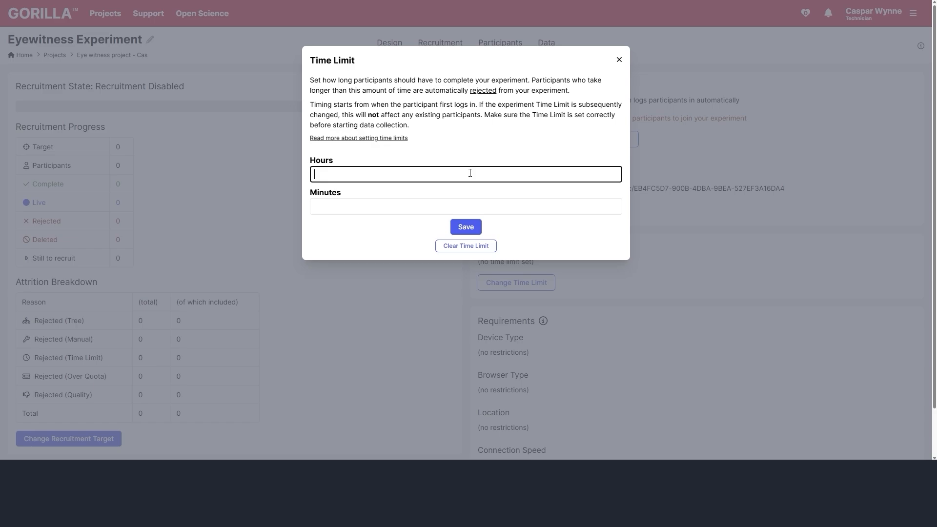
pyautogui.write('5')
pyautogui.click(466, 228)
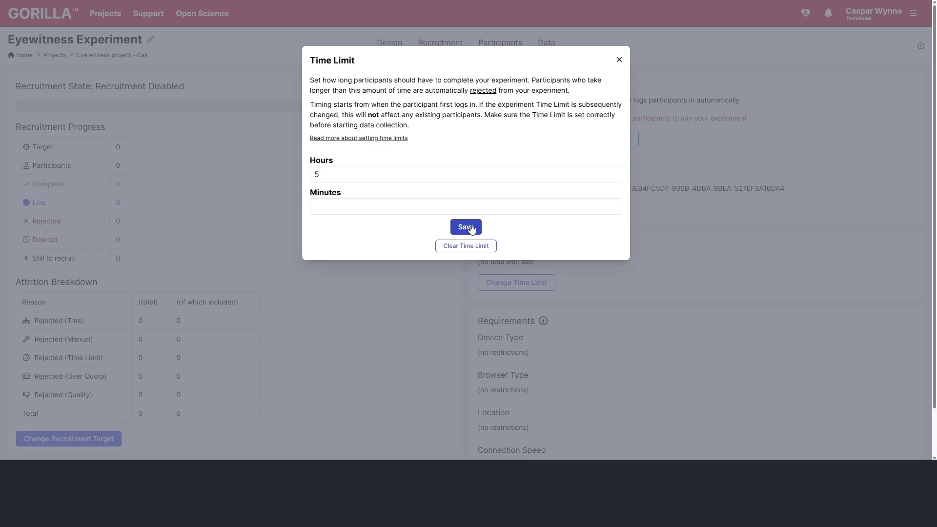